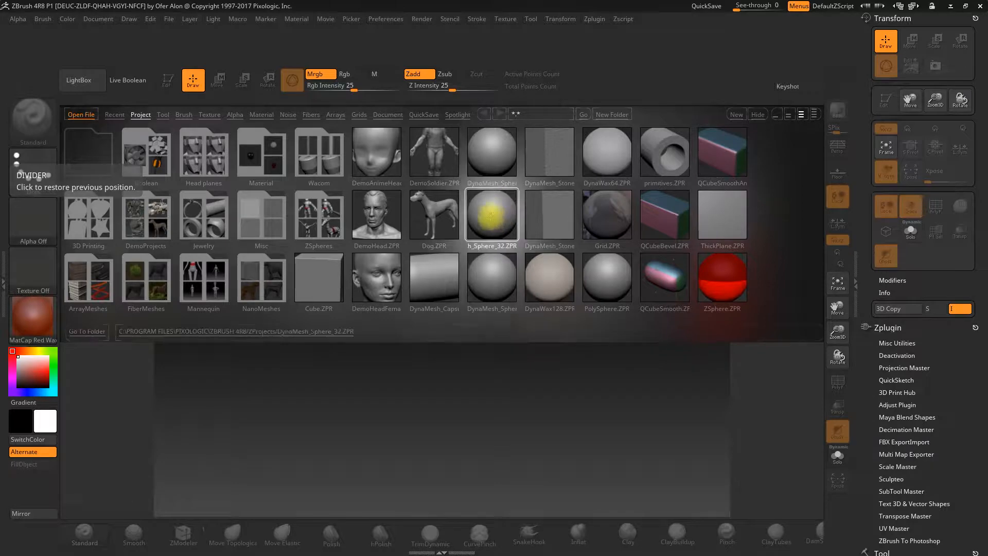
Step: Open the DynaMesh_Sphere_32 project and turn off X symmetry and perspective
double_click(490, 216)
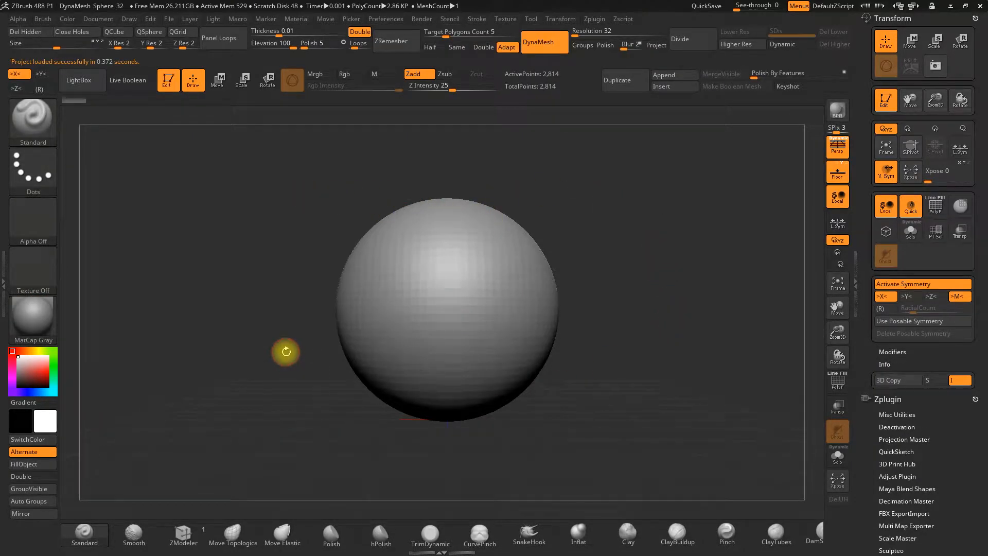
click(18, 75)
click(838, 147)
alt+drag(639, 291, 627, 307)
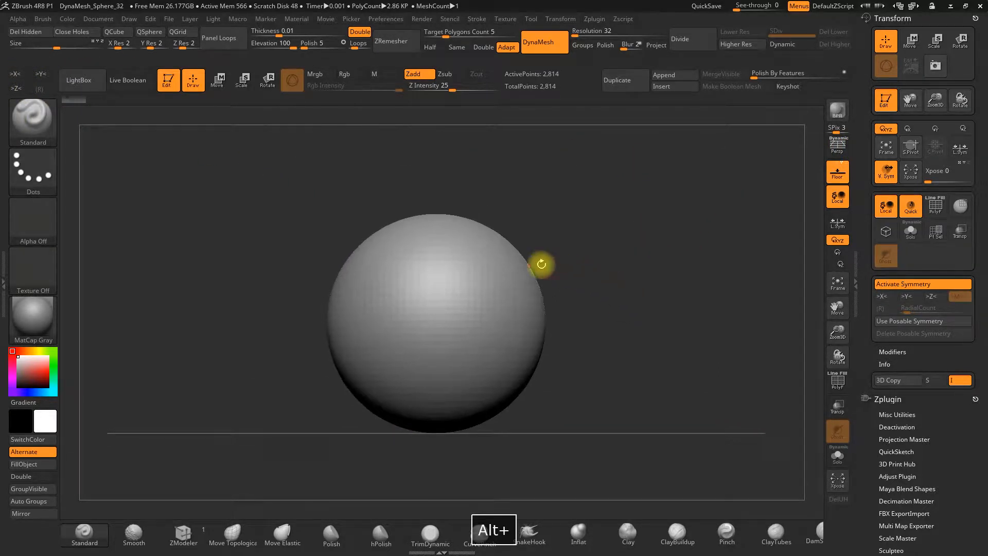
Step: Replace the DynaMesh sphere with a parametric Sphere 3D primitive from the gizmo's transform types
click(219, 80)
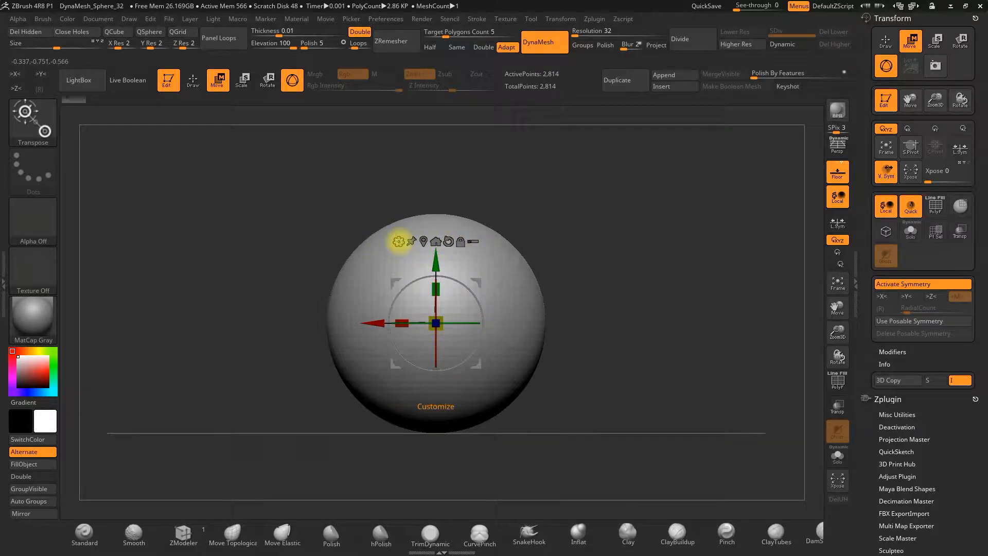
click(399, 241)
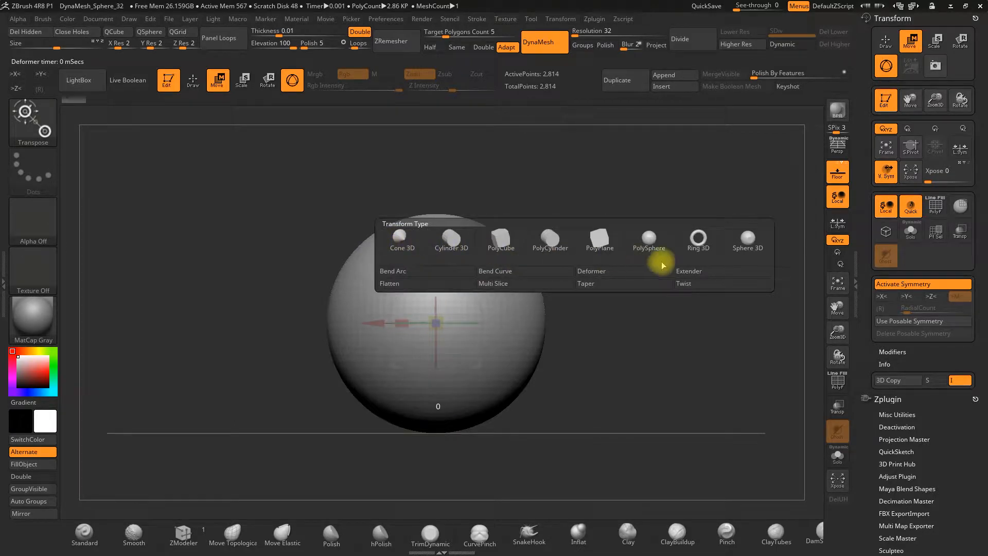
click(749, 244)
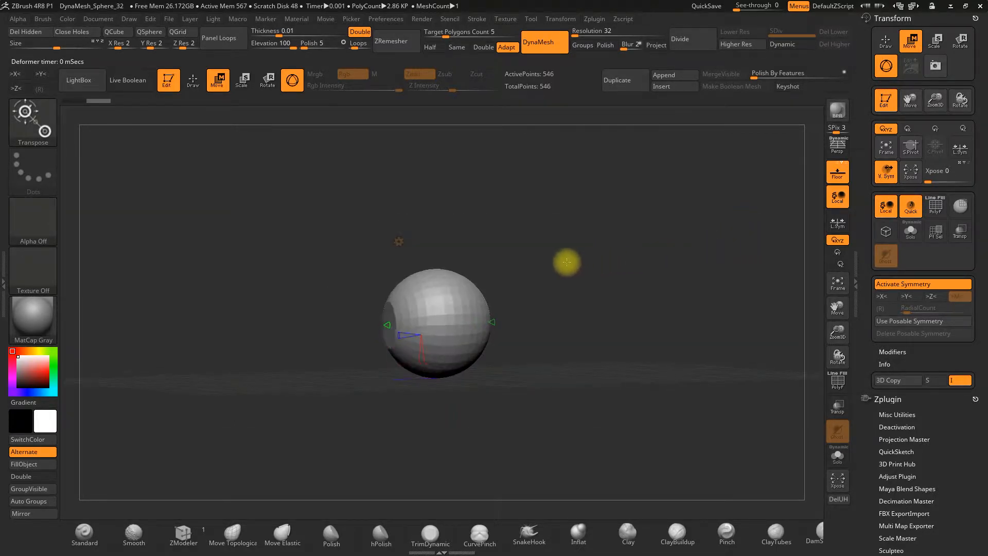
Step: Display the polyframe and lower the Sphere 3D primitive's divisions in both directions for a coarser mesh
drag(837, 330, 844, 407)
click(841, 385)
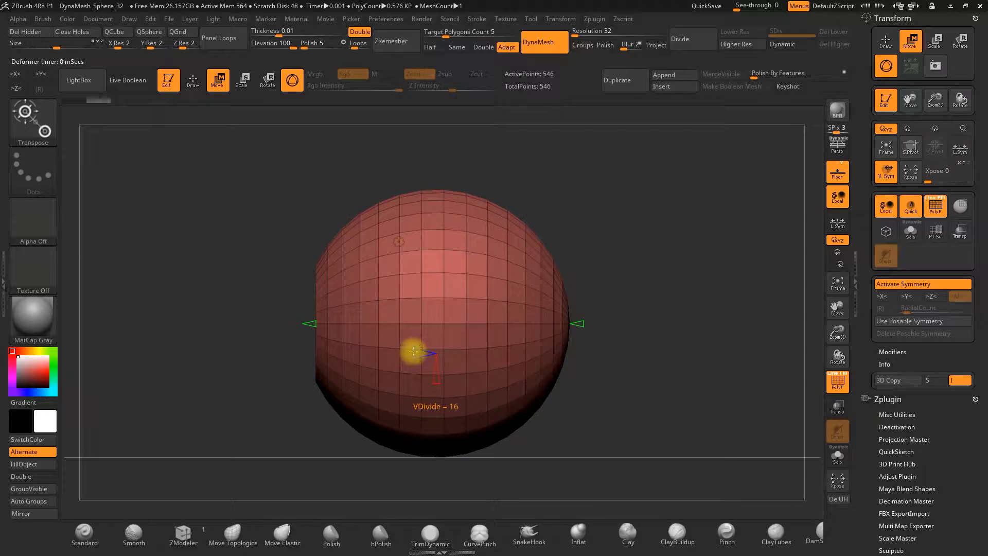
drag(415, 353, 418, 353)
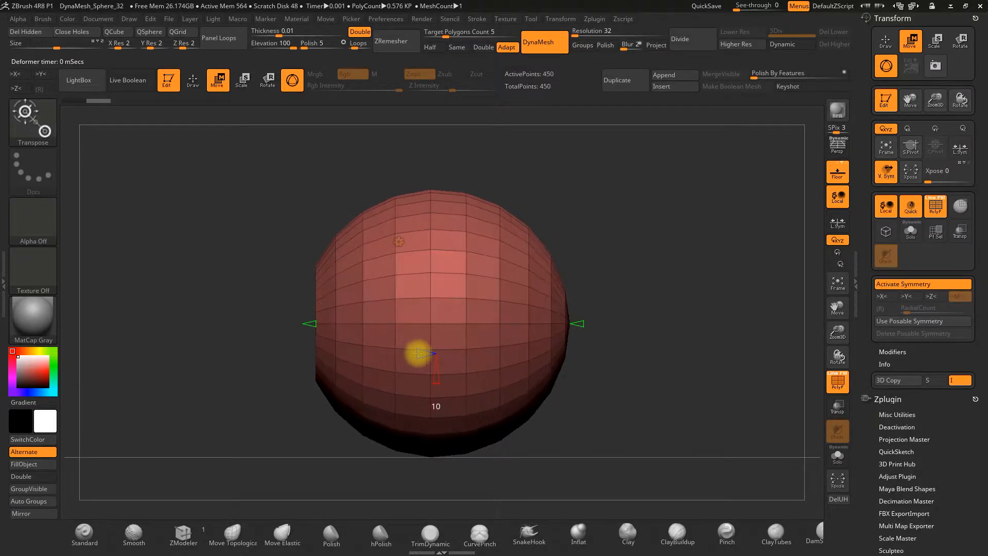
drag(437, 378, 434, 376)
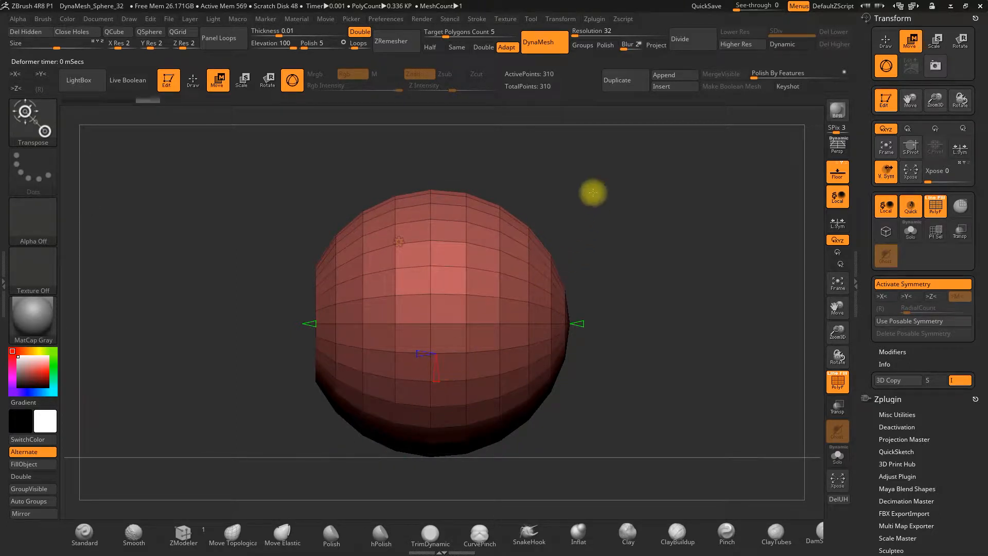
Step: Close one pole of the Sphere 3D primitive and cut back the opposite side to form roughly half a sphere
mouse_move(579, 323)
right_down()
mouse_move(552, 325)
mouse_move(573, 328)
right_up()
drag(570, 324, 591, 317)
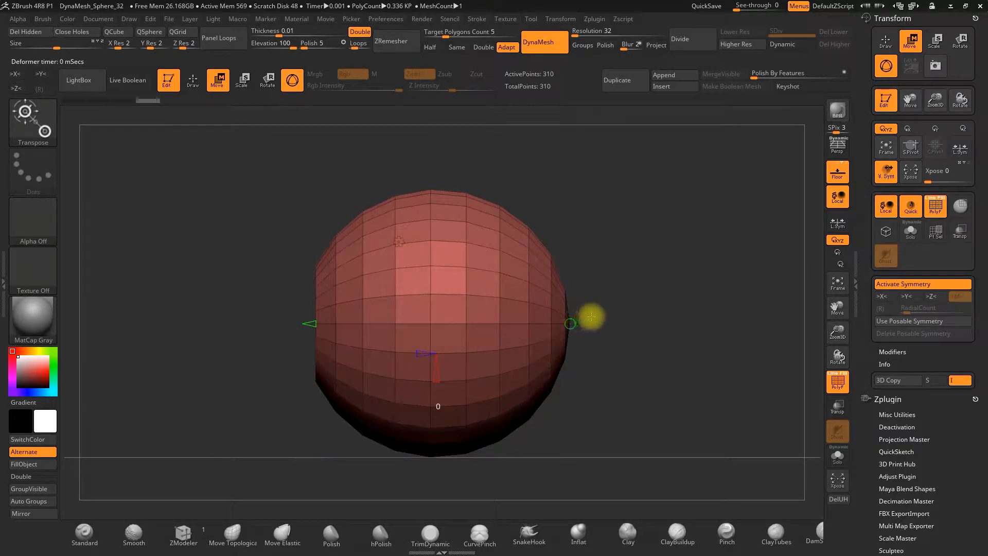
drag(310, 323, 409, 325)
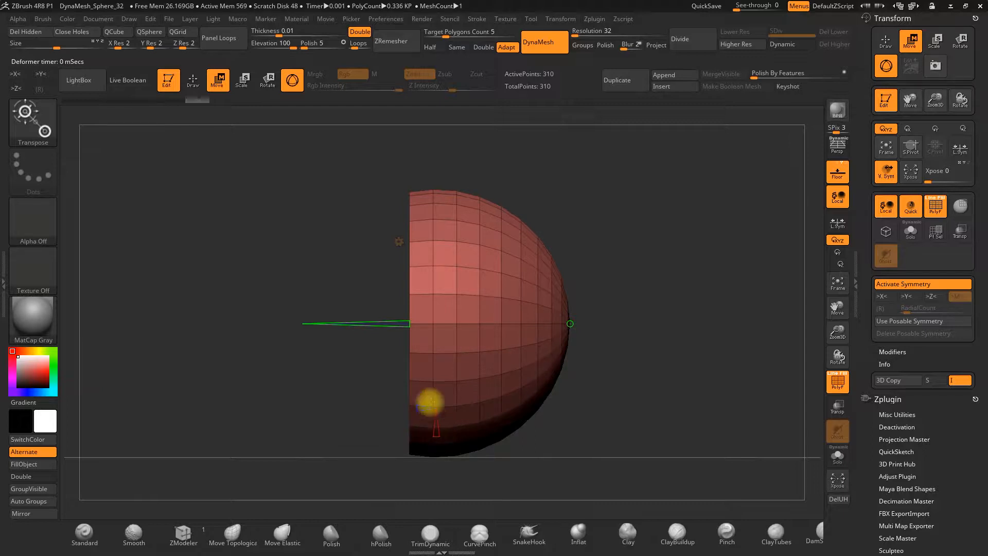
drag(592, 159, 641, 192)
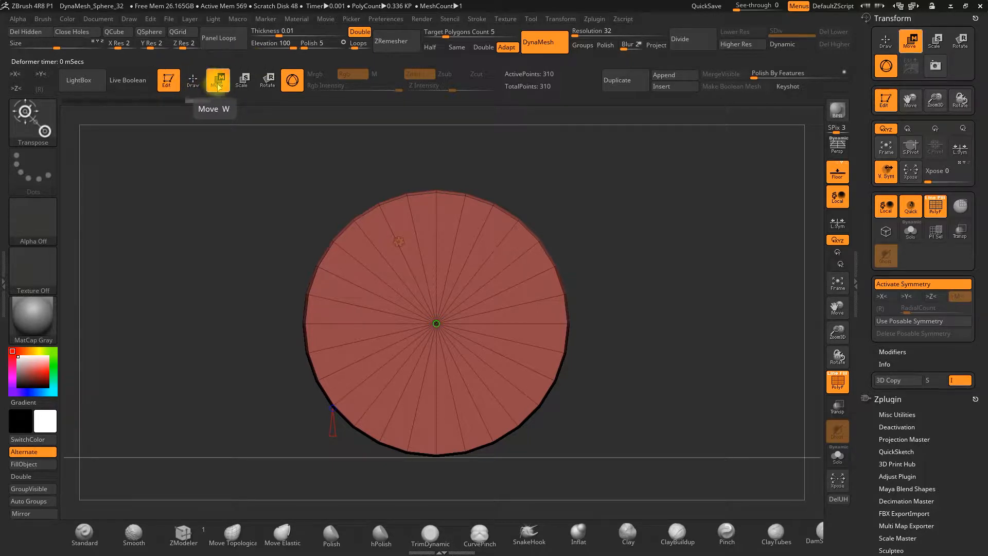
Step: Switch the half sphere's transform type from Sphere 3D to Gizmo 3D
click(193, 80)
mouse_move(237, 186)
mouse_down()
mouse_move(231, 220)
mouse_move(206, 230)
mouse_up()
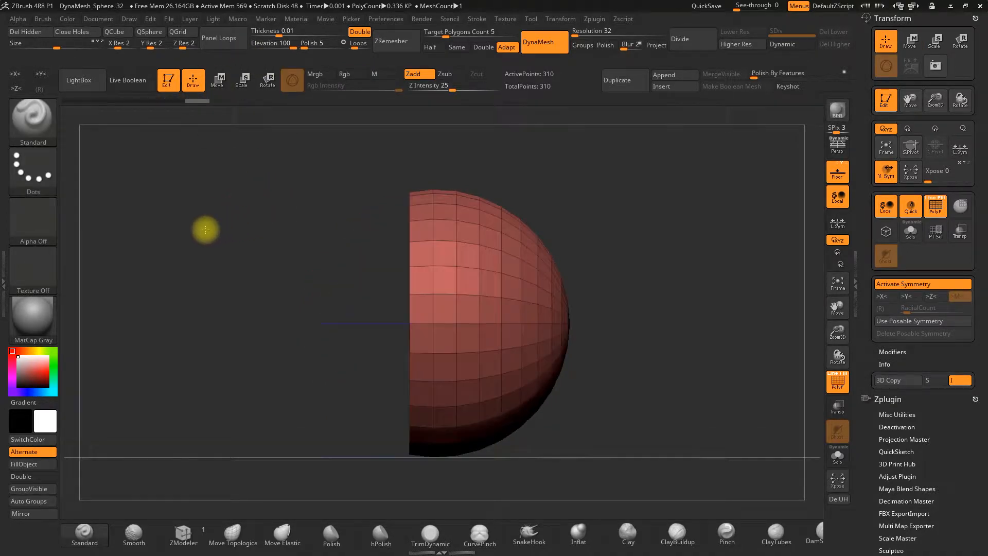
drag(270, 231, 589, 304)
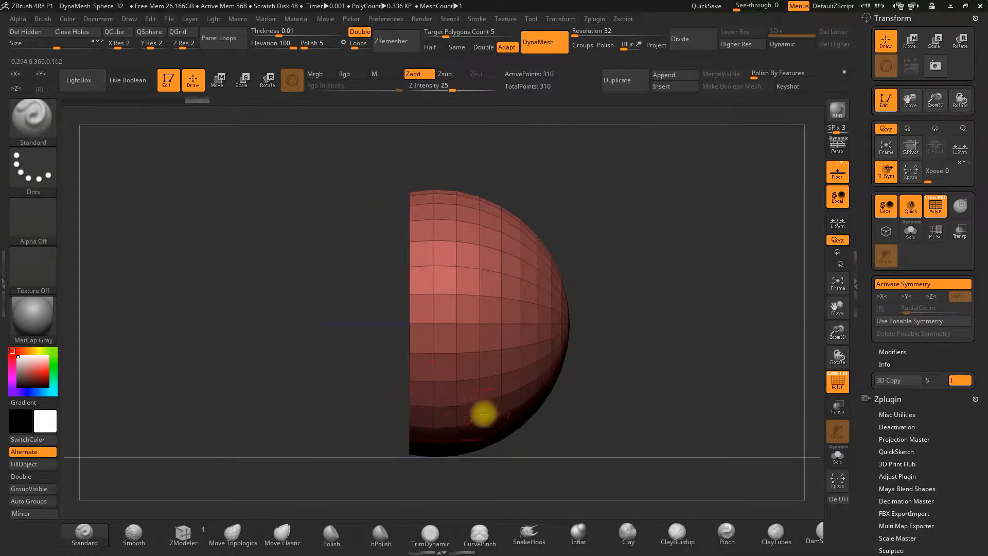
click(217, 80)
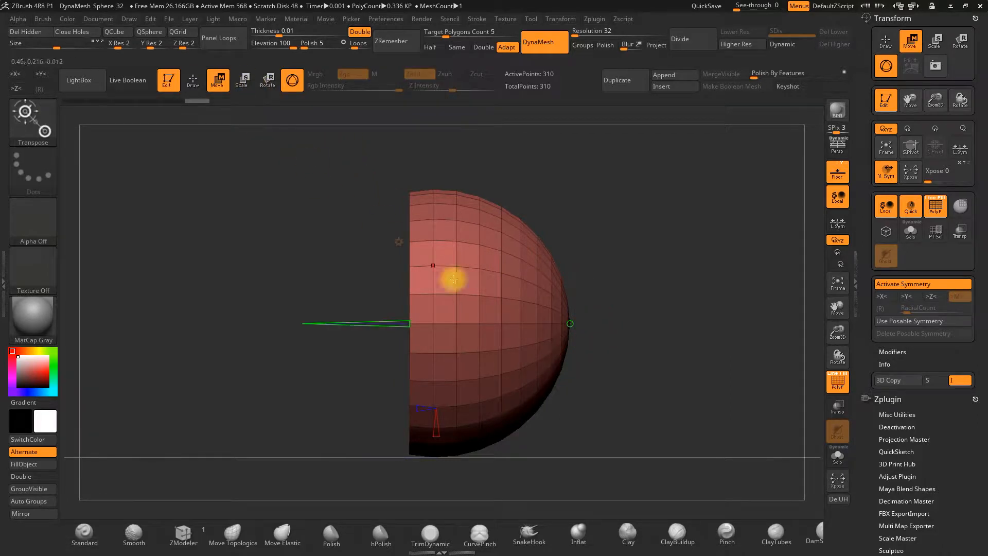
click(399, 243)
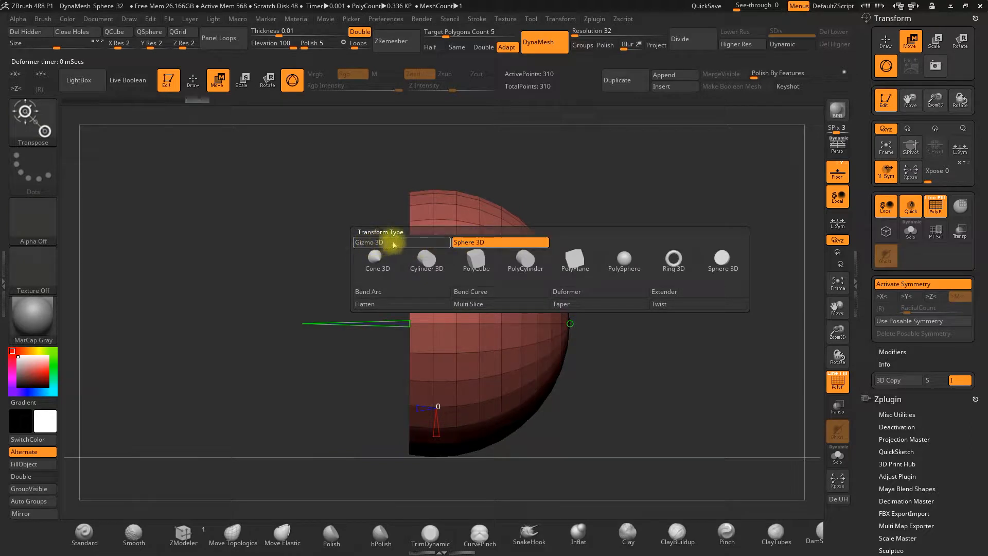
click(424, 249)
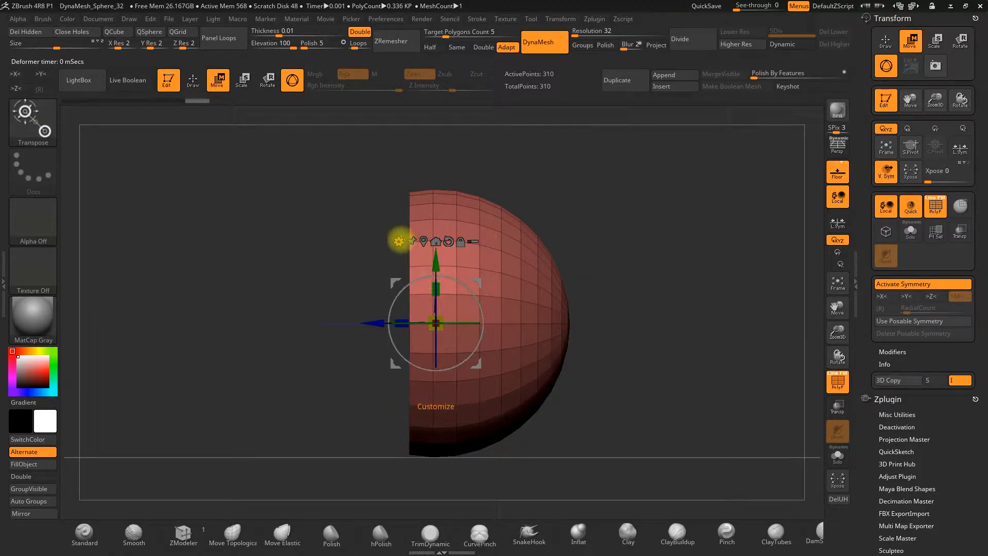
Step: Bring back the Sphere 3D handles on the half sphere and return to the Gizmo 3D
click(399, 241)
click(473, 245)
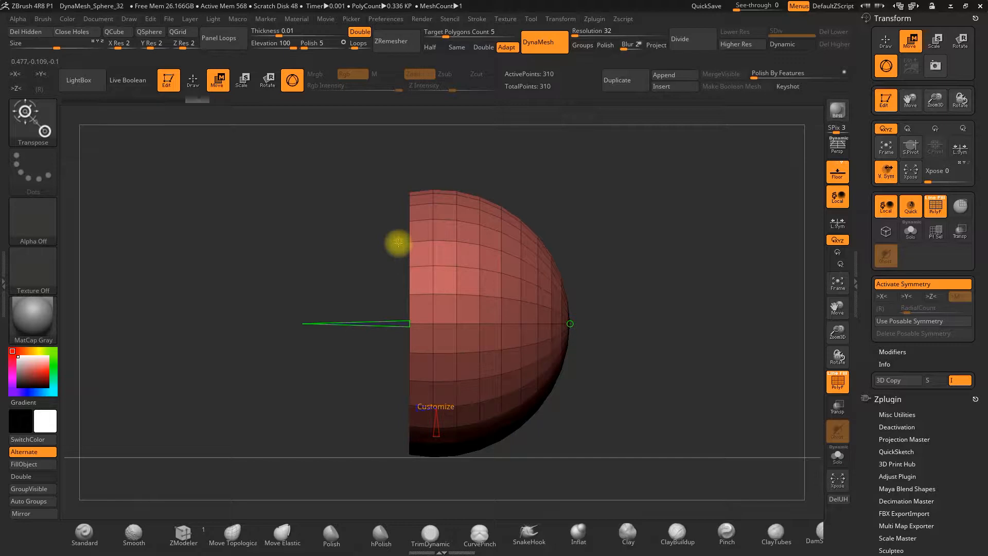
click(399, 243)
click(374, 244)
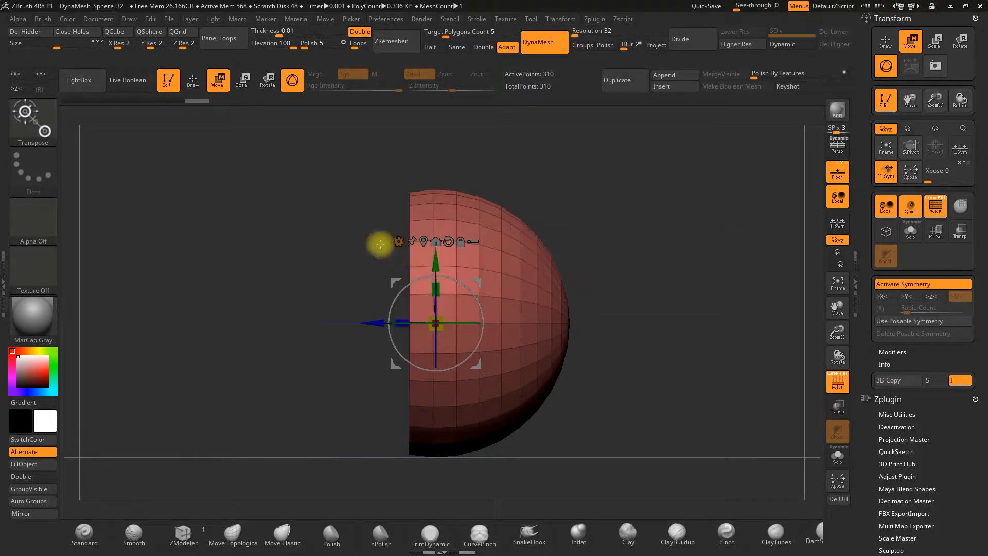
Step: Rotate the half sphere a quarter turn with the gizmo so its flat side faces down, and return to Draw mode
mouse_move(457, 286)
mouse_down()
mouse_move(394, 283)
mouse_move(455, 282)
mouse_move(417, 284)
mouse_move(402, 303)
mouse_up()
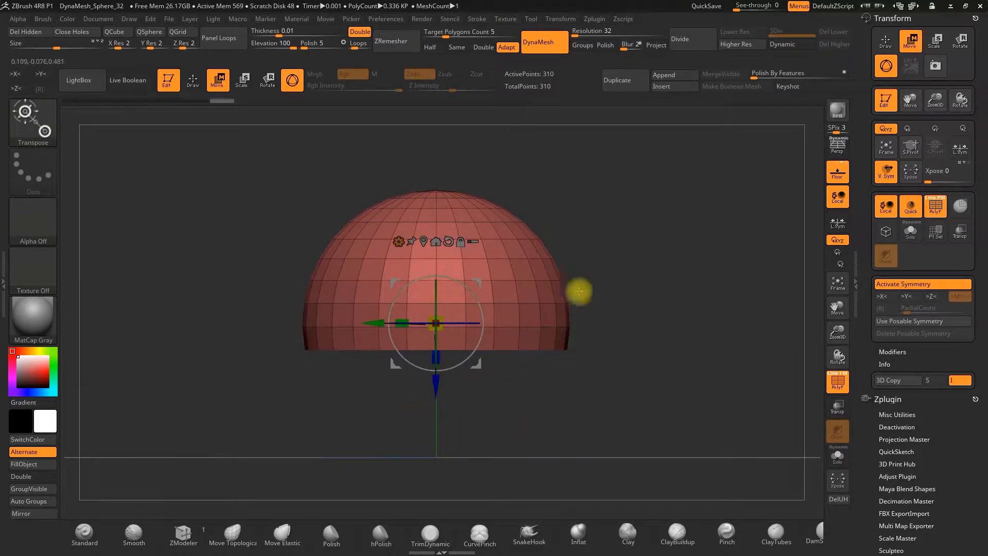
click(193, 85)
Step: Select the ZModeler brush for working on the half sphere's flat underside
mouse_move(222, 281)
mouse_down()
mouse_move(207, 227)
mouse_move(219, 173)
mouse_up()
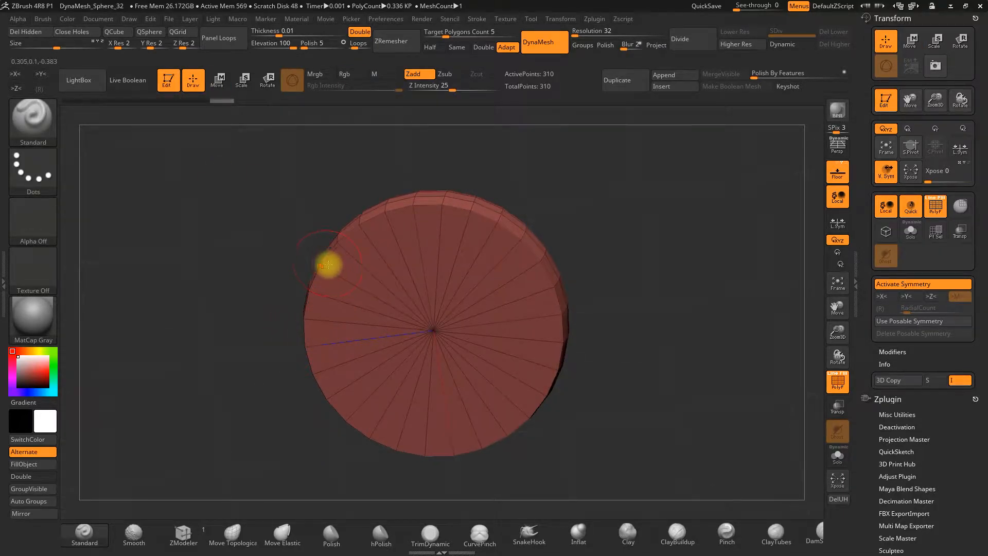
click(184, 536)
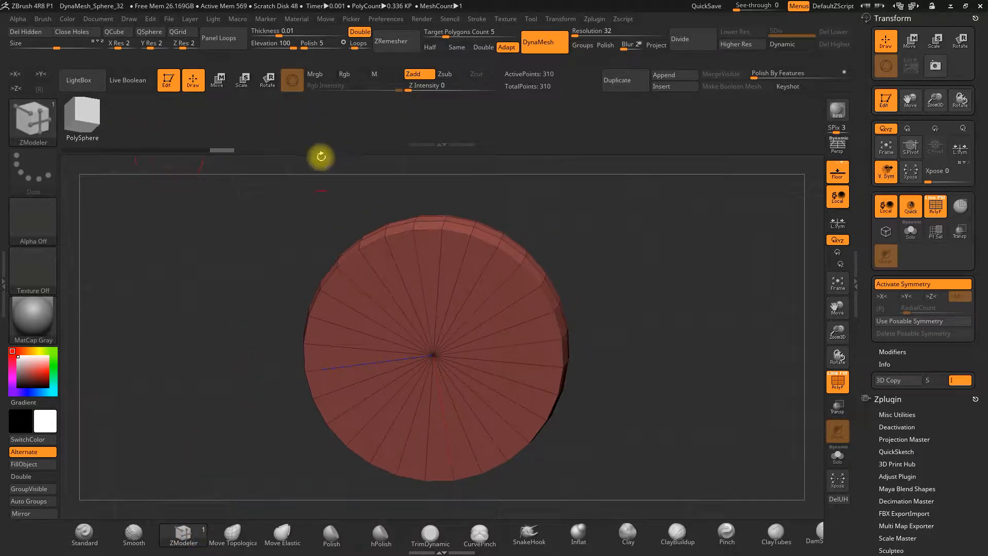
drag(618, 251, 722, 304)
drag(837, 334, 827, 358)
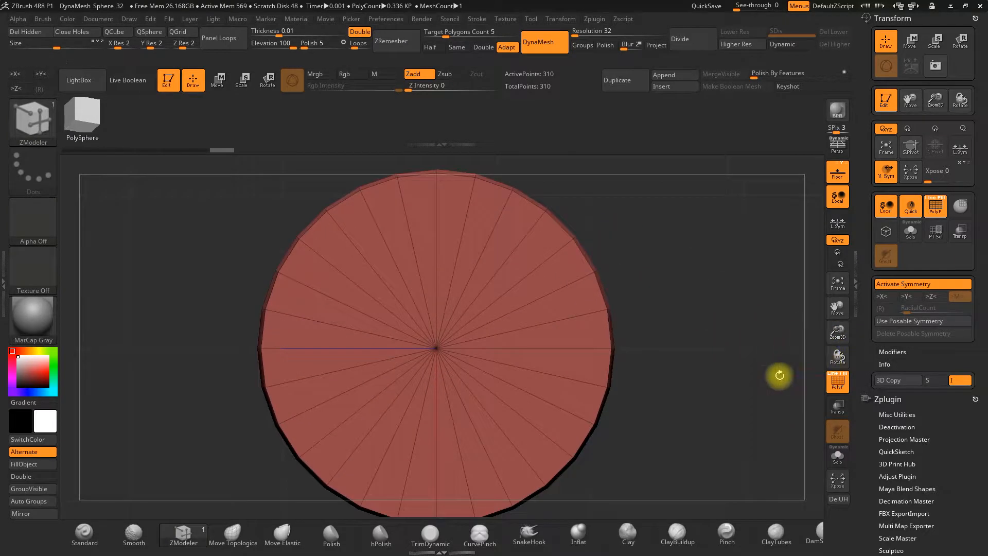
alt+drag(729, 388, 697, 380)
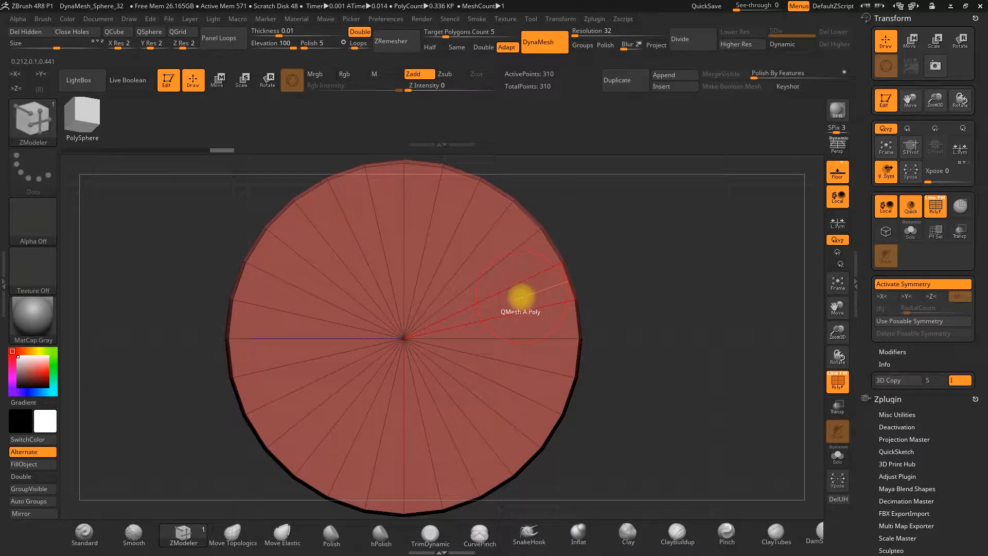
Step: Examine the ZModeler actions and targets offered for polygons, edges and points on the flat underside
key(space)
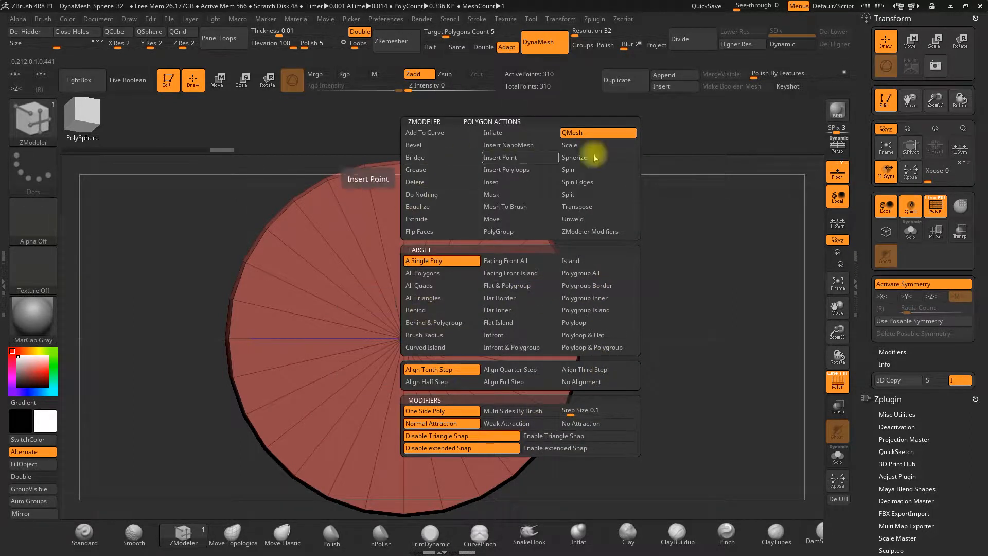
click(505, 157)
key(space)
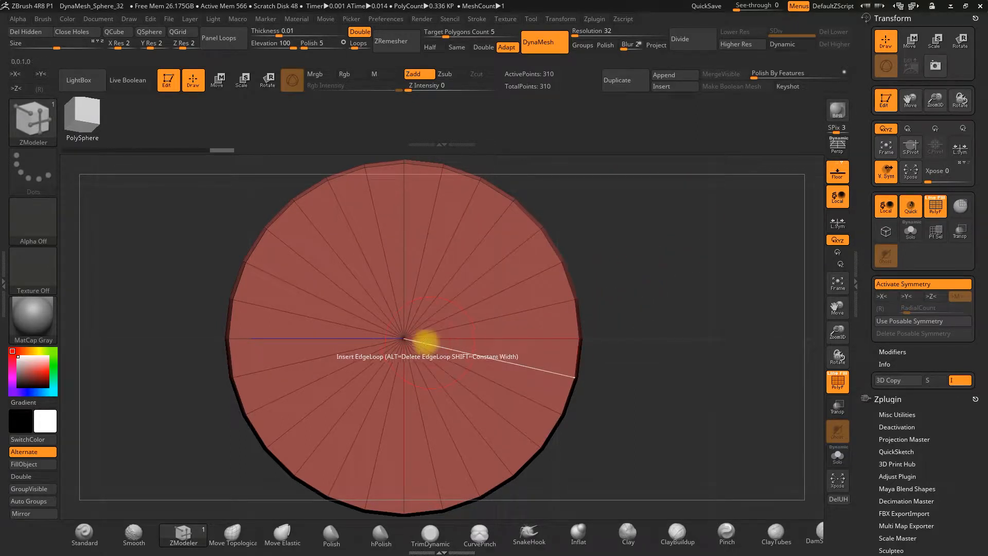
key(space)
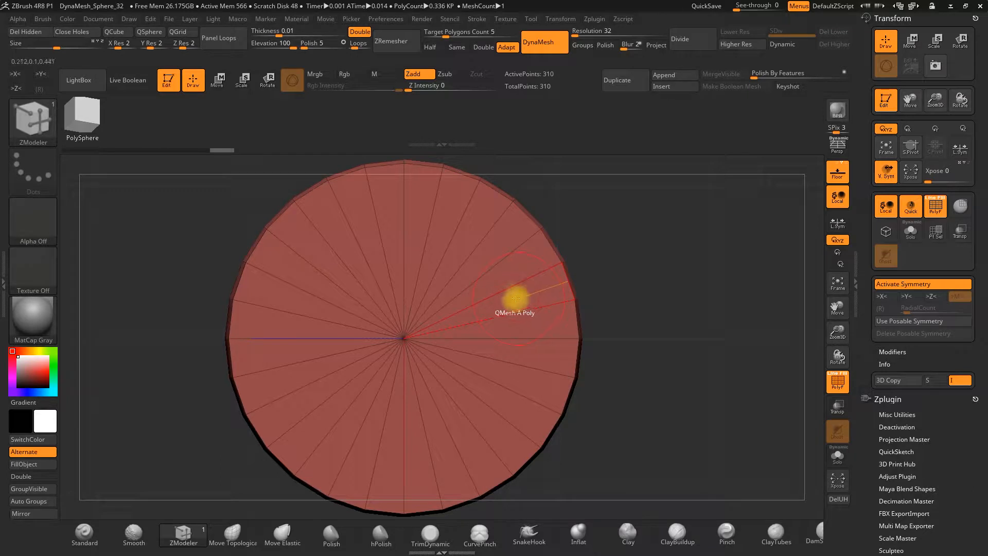
key(space)
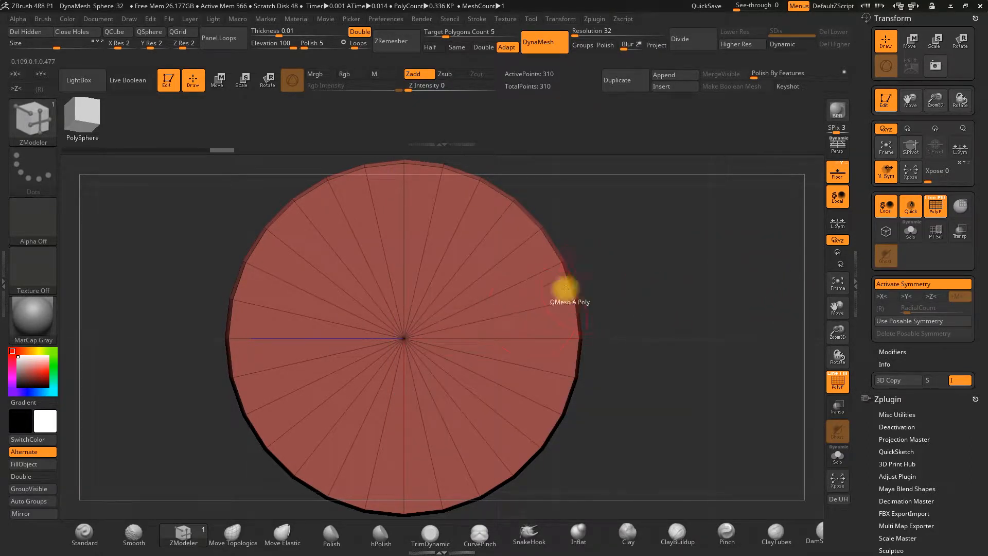
key(space)
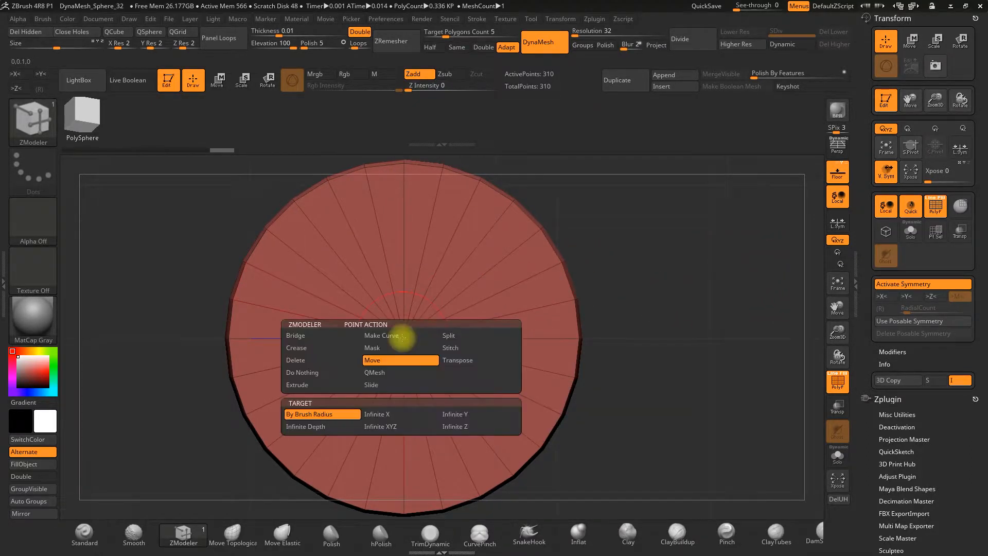
click(449, 336)
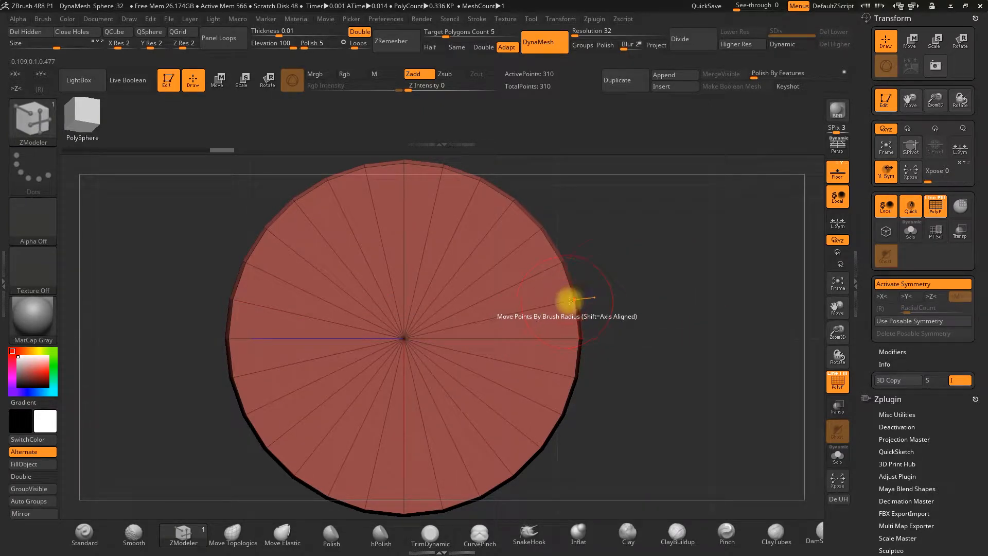
key(space)
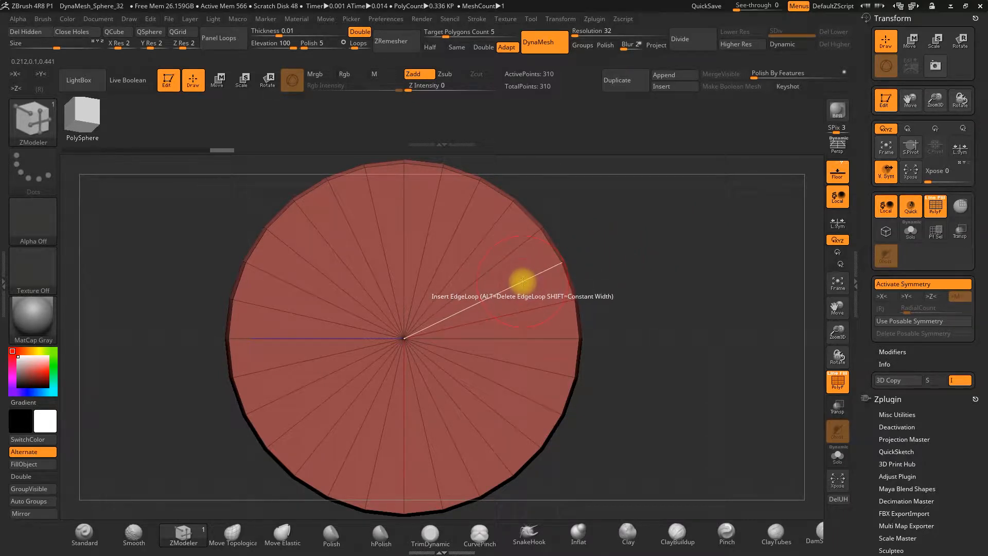
Step: Insert an edge loop around the flat underside, slightly inside its outer rim
key(space)
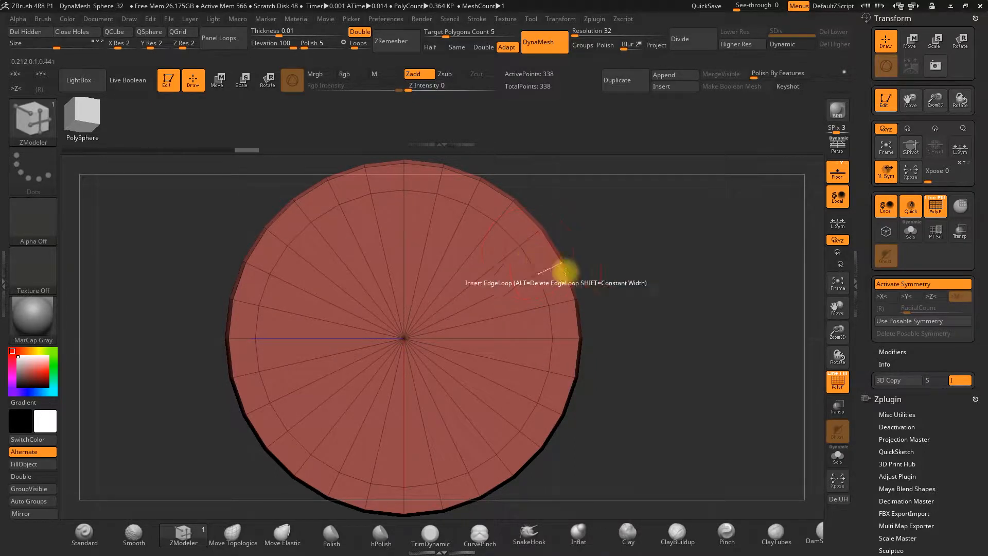
mouse_move(644, 320)
mouse_down()
mouse_move(642, 375)
mouse_move(626, 349)
mouse_move(652, 307)
mouse_up()
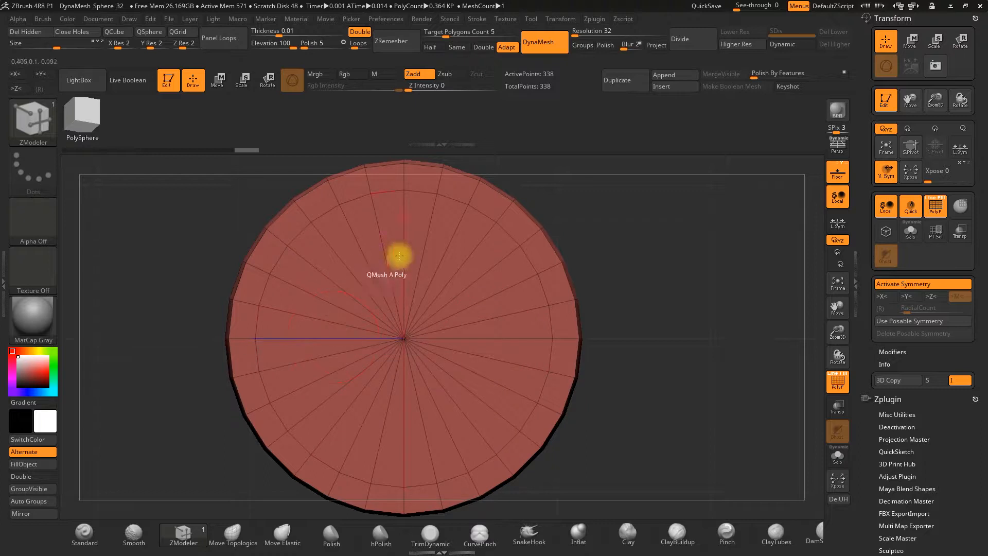
drag(640, 278, 637, 280)
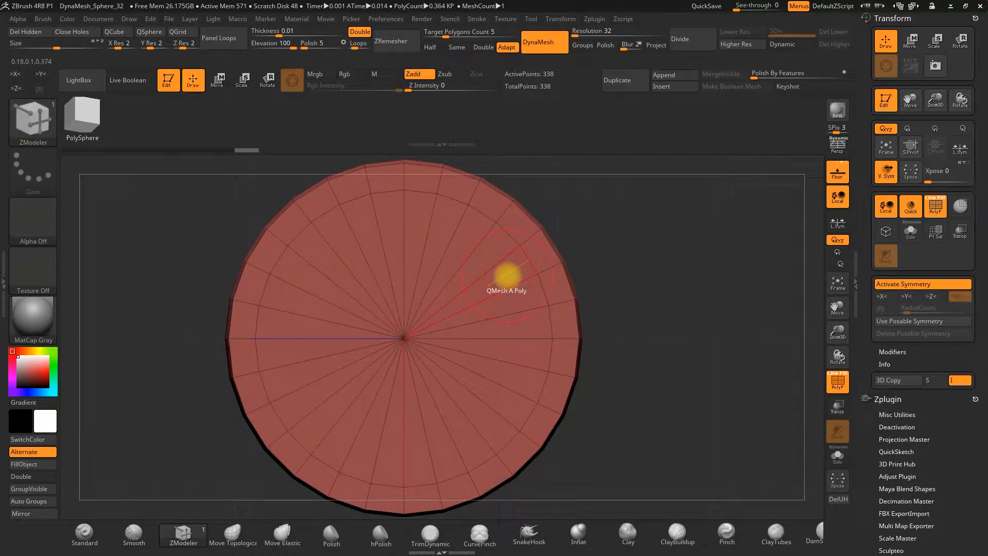
Step: Mark all the triangles inside the new edge loop as a temporary polygroup with ZModeler
alt+drag(508, 276, 508, 335)
mouse_move(477, 382)
mouse_down()
mouse_move(443, 414)
mouse_move(368, 432)
mouse_move(327, 400)
mouse_move(288, 318)
mouse_move(307, 278)
mouse_move(352, 237)
mouse_move(403, 223)
mouse_move(478, 263)
mouse_up()
drag(707, 288, 679, 302)
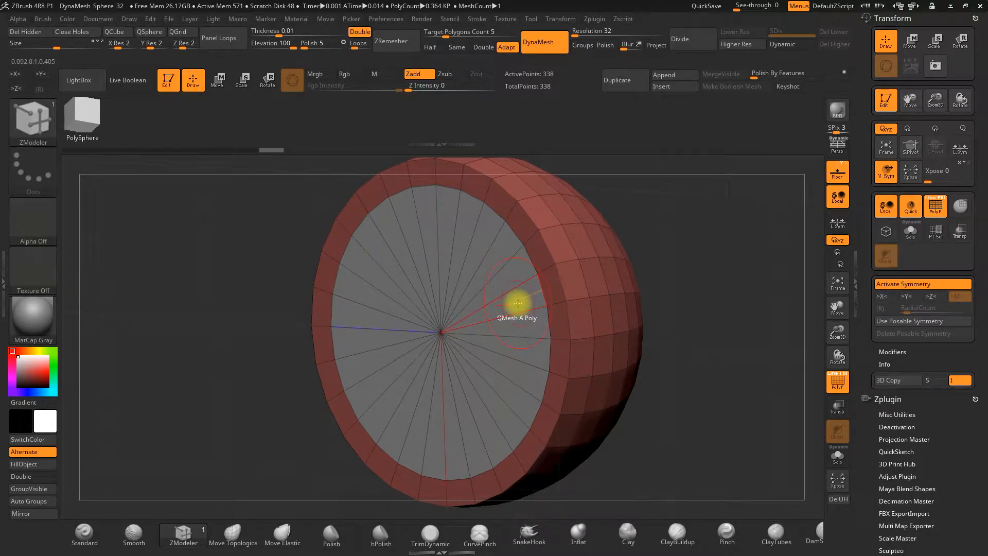
Step: Push the marked triangles into the half sphere with QMesh on A Single Poly to form a shallow circular recess
key(space)
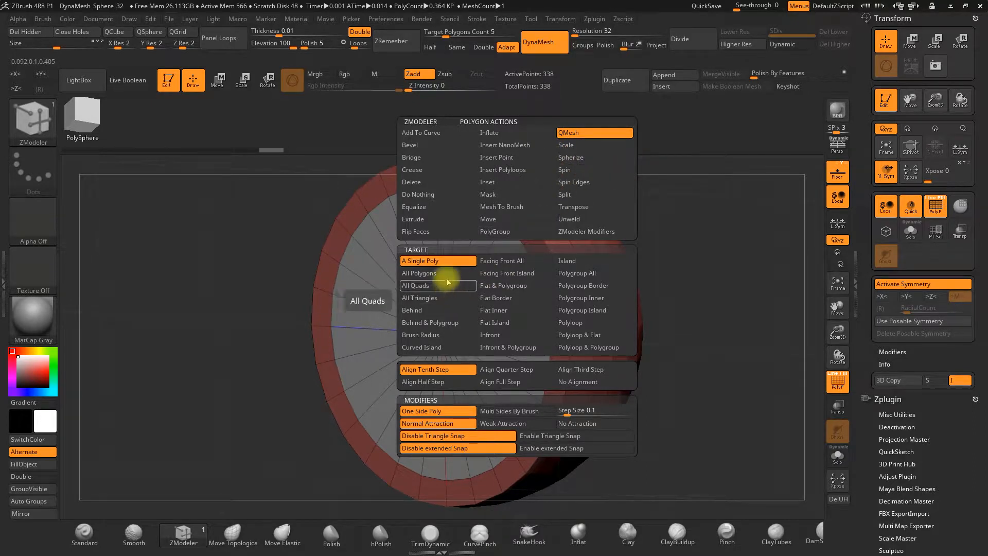
click(418, 261)
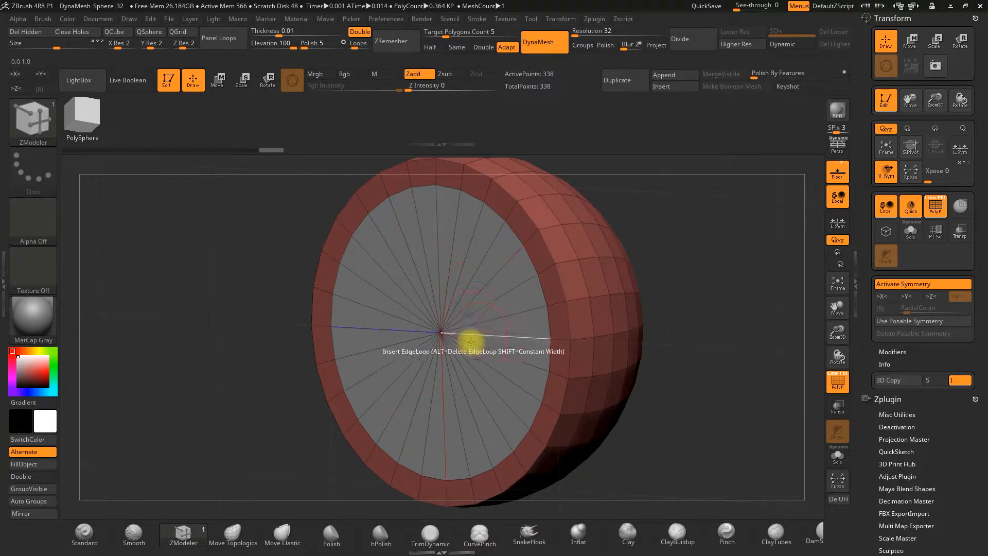
key(space)
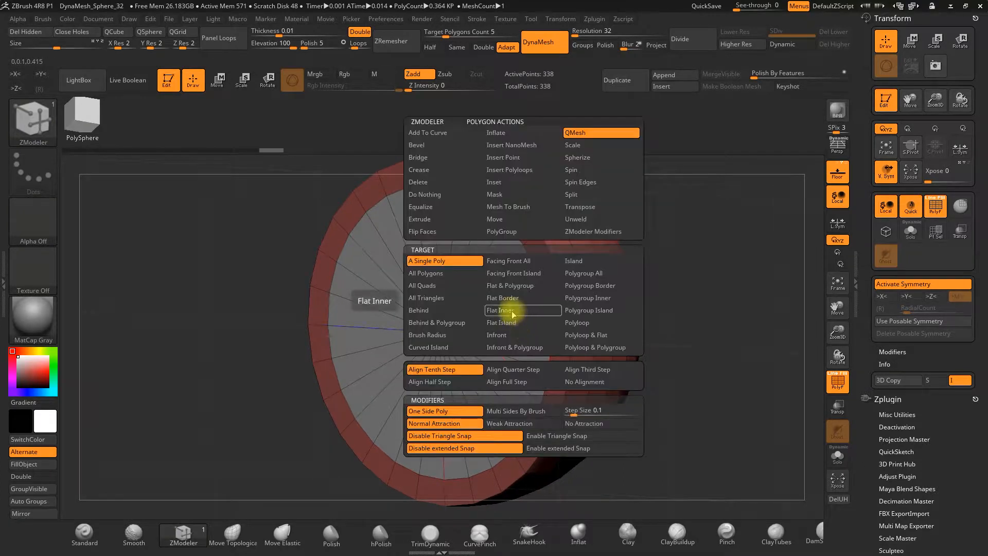
click(426, 273)
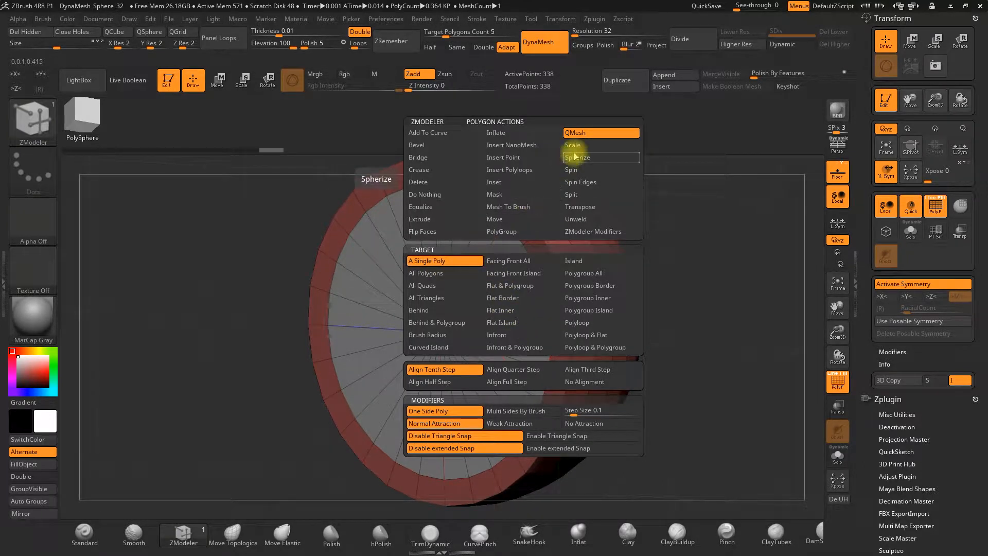
drag(657, 260, 671, 249)
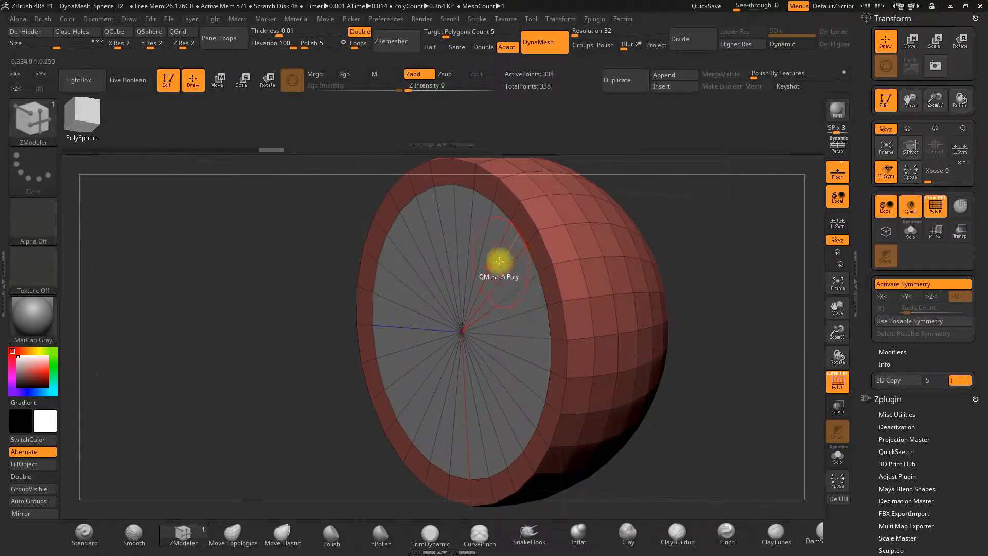
drag(509, 262, 550, 277)
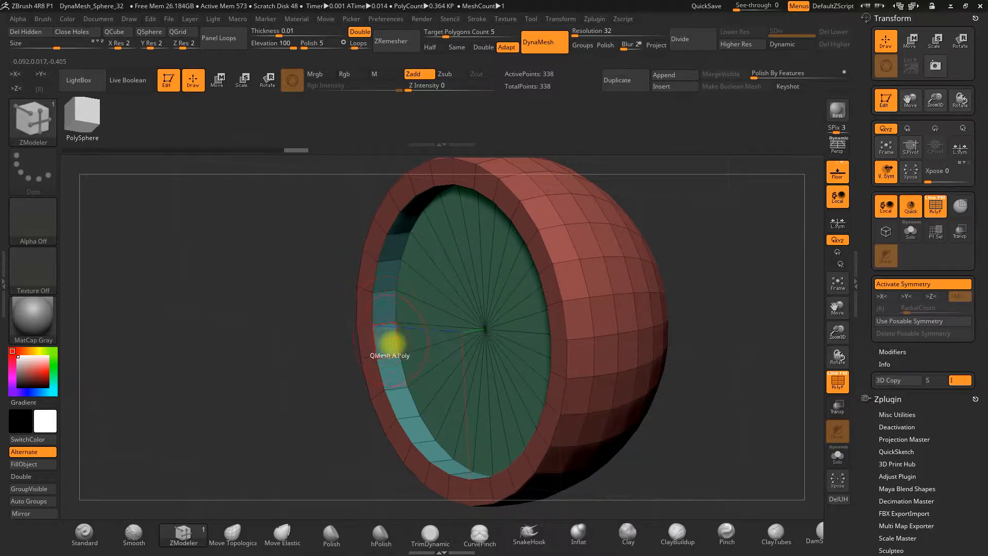
Step: Isolate the recess's polygroups to inspect its floor and wall, and bring the whole mesh back into view
drag(328, 351, 371, 348)
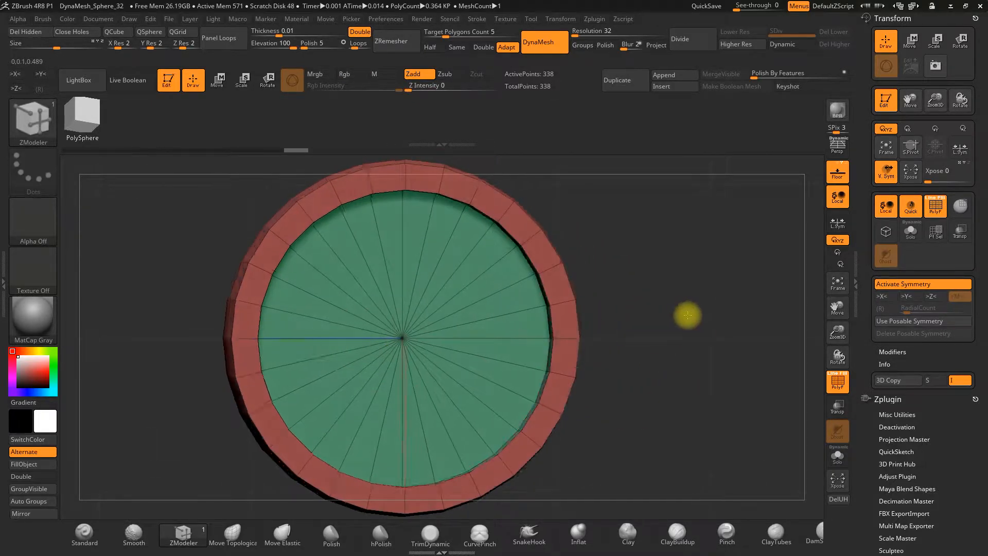
drag(687, 315, 705, 317)
key(ctrl)
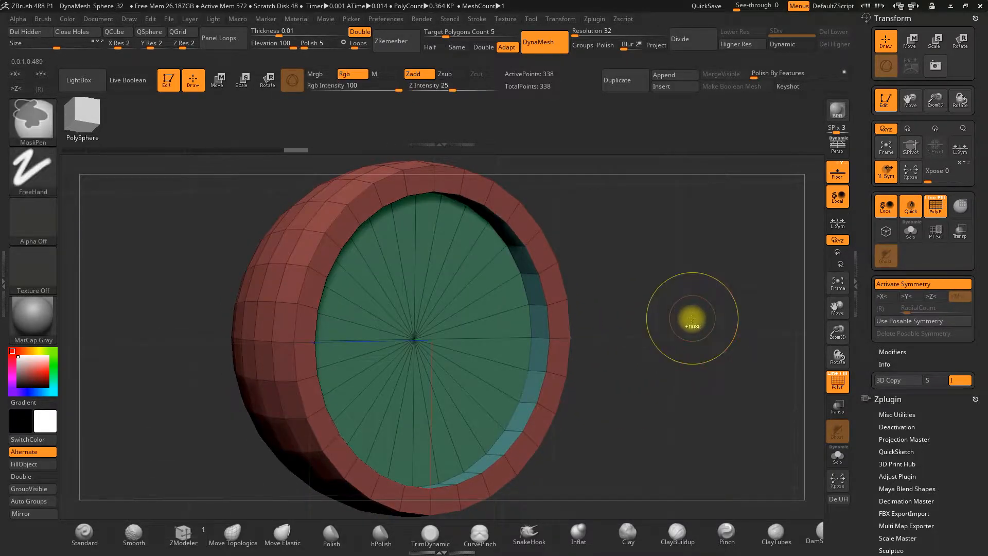
key(ctrl+shift)
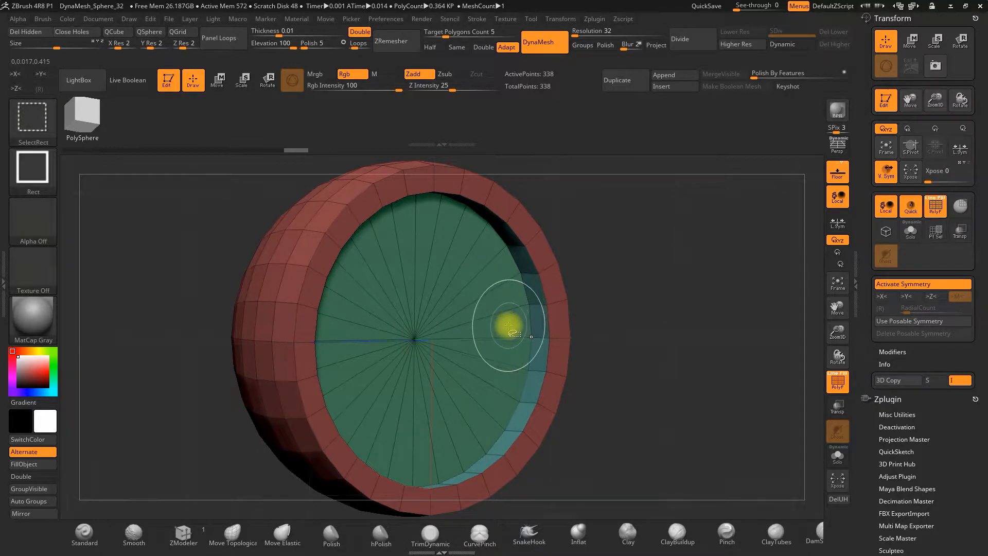
ctrl+shift+click(500, 324)
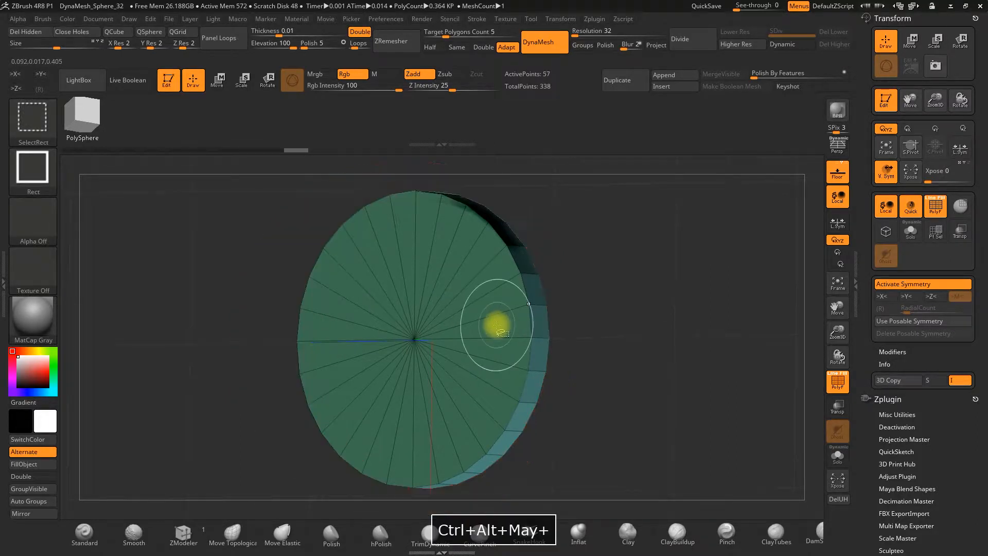
drag(546, 304, 640, 262)
ctrl+shift+click(640, 263)
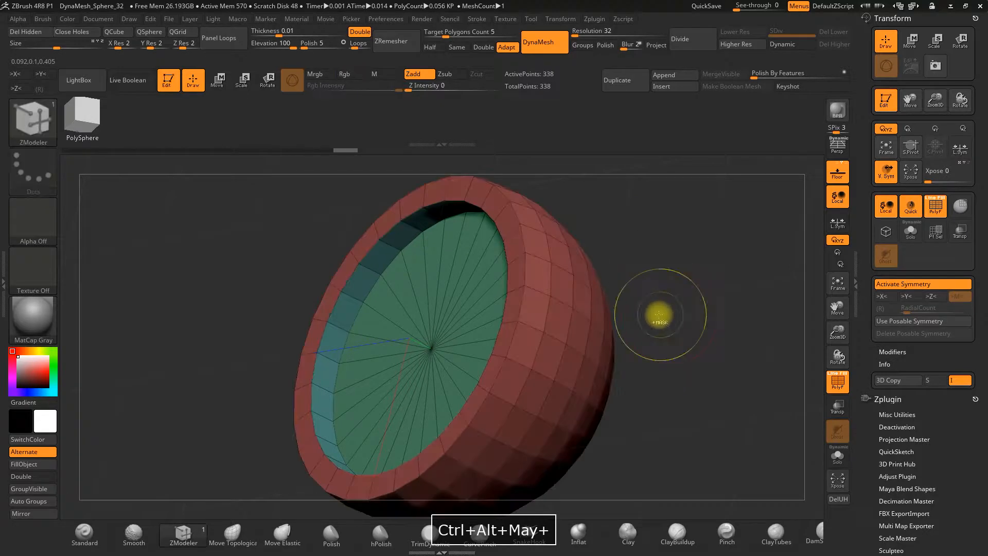
ctrl+shift+click(533, 312)
key(b)
key(z)
key(m)
mouse_move(662, 298)
mouse_down()
mouse_move(728, 304)
mouse_move(684, 322)
mouse_move(647, 315)
mouse_move(706, 311)
mouse_up()
ctrl+shift+click(670, 304)
Step: Insert an edge loop on the recess floor and mark all the triangles inside it as a temporary polygroup
drag(695, 265, 677, 322)
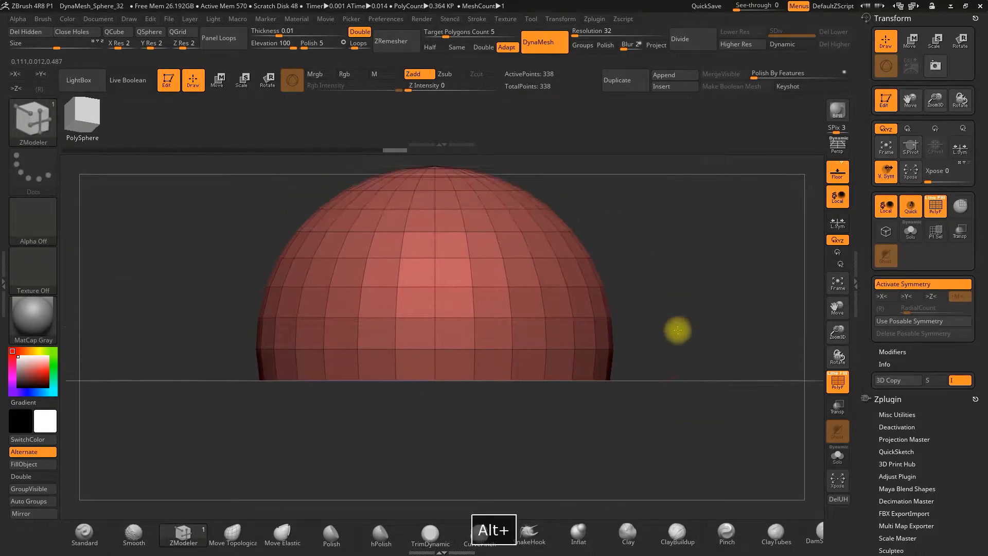
drag(644, 306, 648, 198)
alt+drag(657, 313, 671, 288)
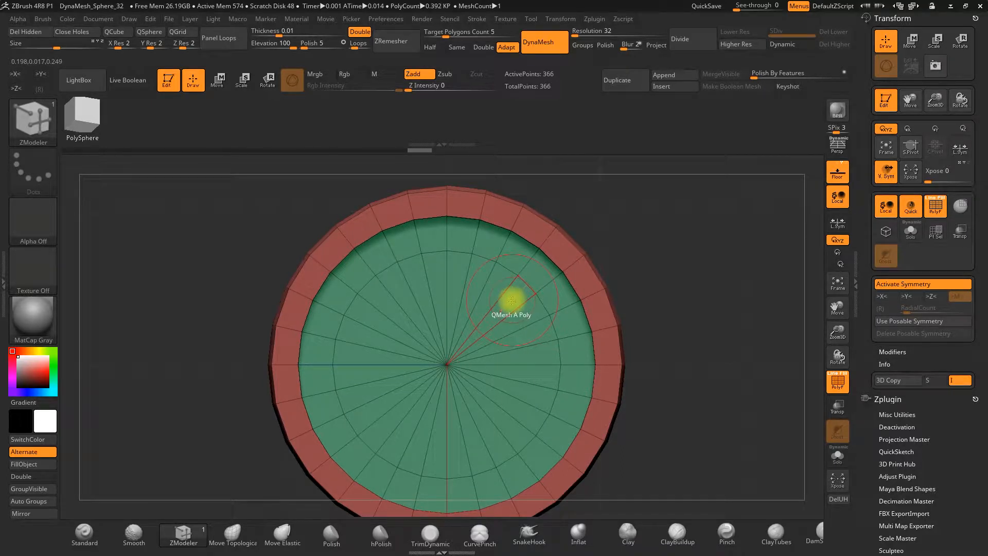
mouse_move(512, 301)
alt+mouse_down()
mouse_move(534, 369)
mouse_move(490, 417)
mouse_move(446, 439)
mouse_move(391, 404)
mouse_move(370, 346)
mouse_move(431, 306)
mouse_move(470, 318)
alt+mouse_up()
drag(741, 264, 708, 294)
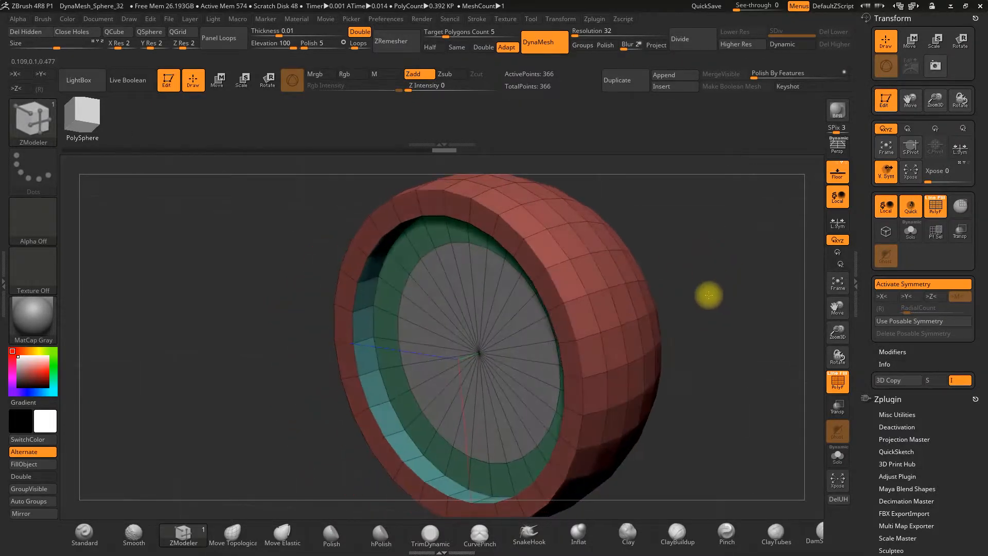
Step: Try to extrude the marked inner disc far out beyond the half sphere's rim with QMesh
drag(520, 318, 366, 399)
drag(242, 313, 582, 390)
alt+drag(636, 371, 629, 359)
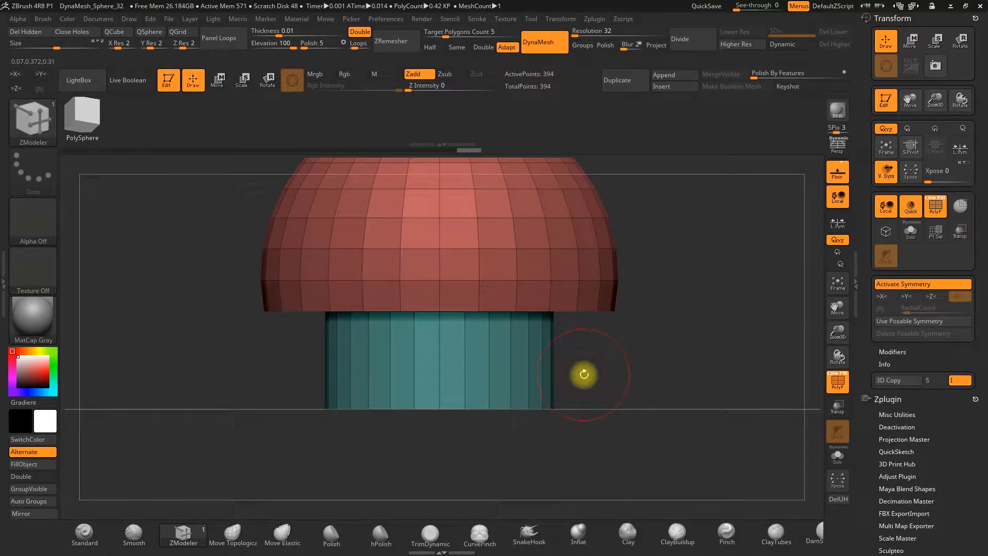
key(ctrl)
key(ctrl+z)
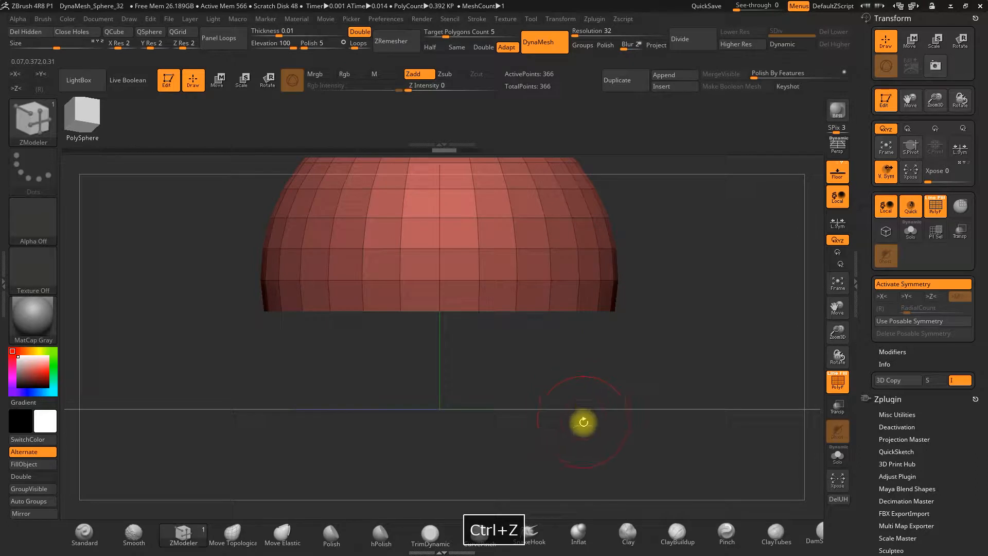
Step: Extrude the marked inner disc outward with QMesh into a short plug projecting slightly past the rim
drag(583, 408, 503, 402)
drag(285, 376, 297, 423)
drag(504, 436, 502, 359)
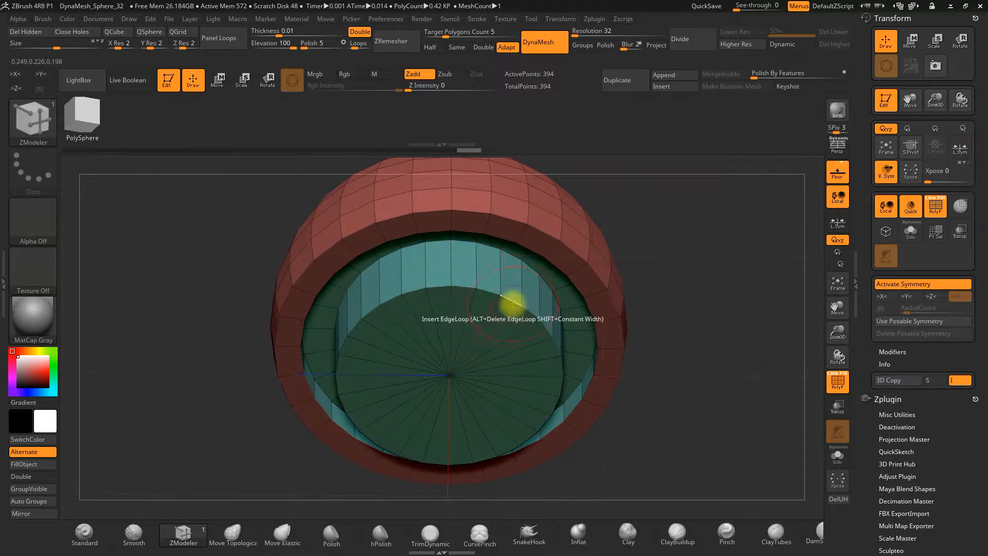
Step: Bevel the complete edge loop around the plug's end face with the ZModeler Bevel edge action
key(space)
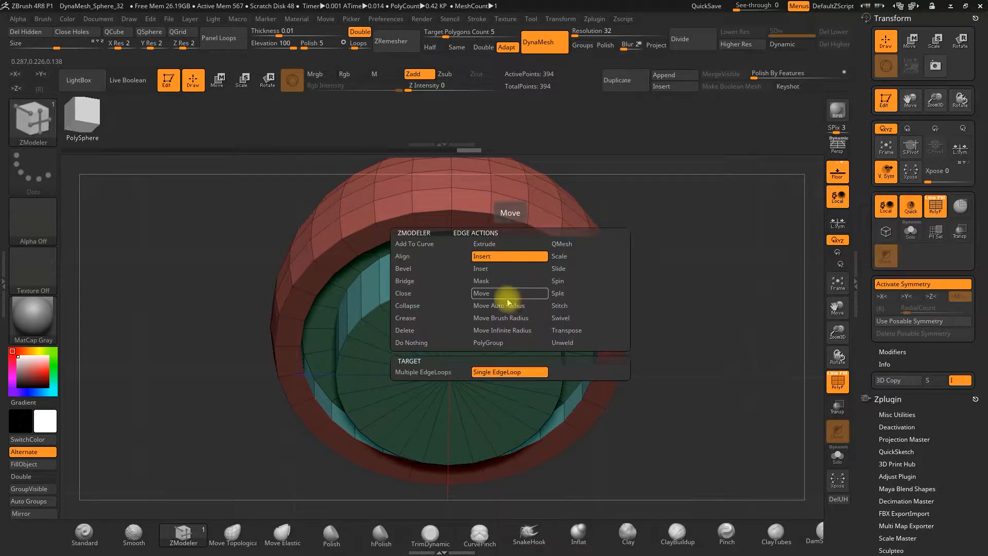
click(408, 270)
drag(664, 255, 696, 257)
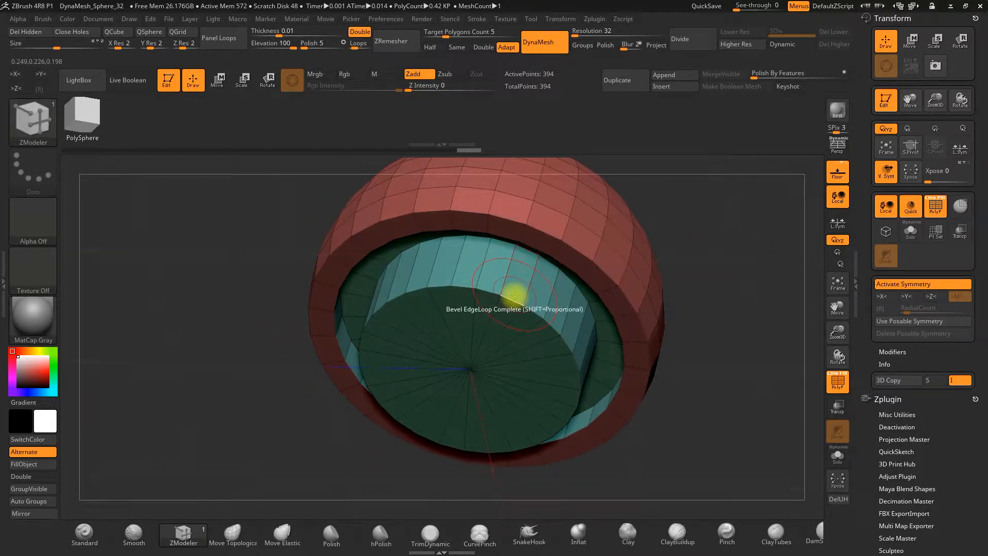
drag(513, 301, 527, 288)
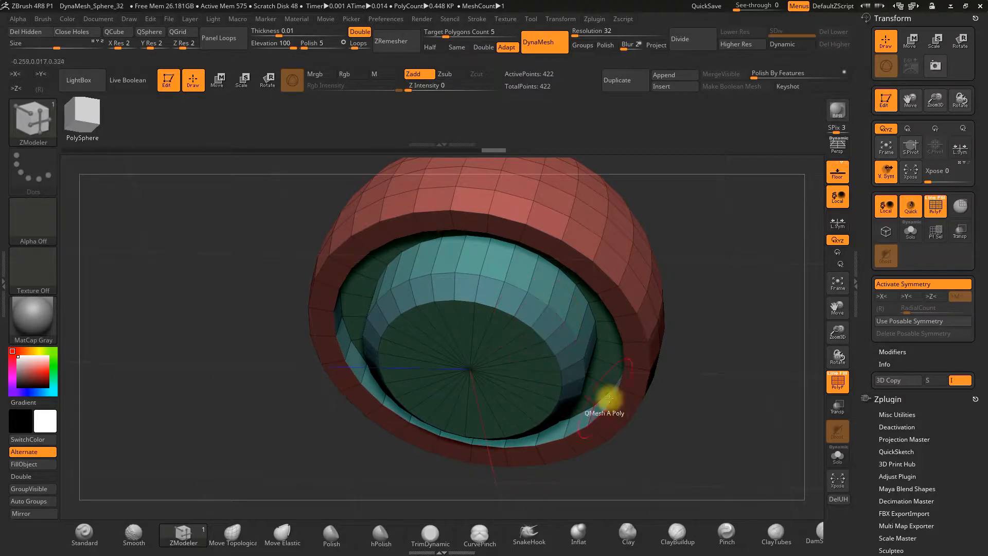
shift+drag(699, 383, 694, 410)
alt+drag(653, 370, 635, 409)
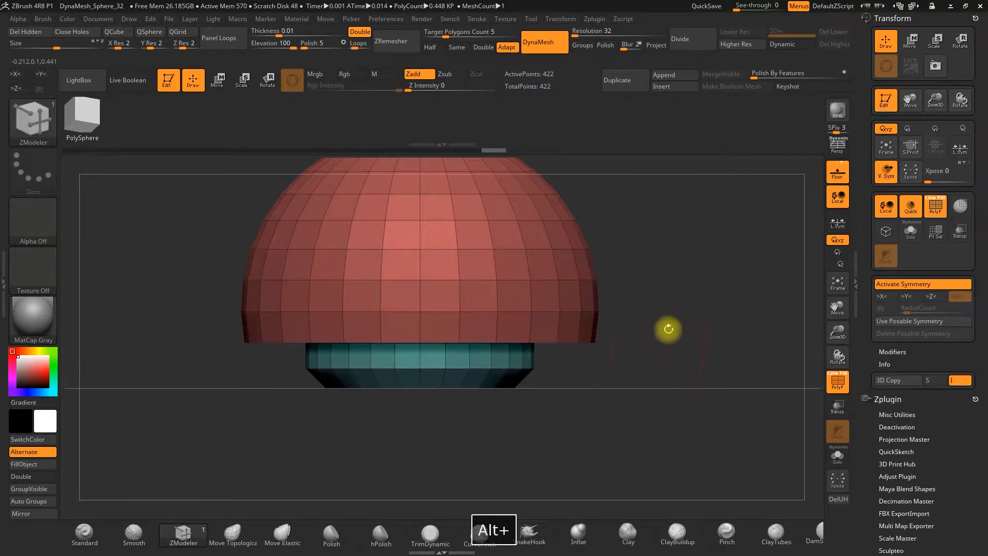
alt+drag(676, 312, 676, 379)
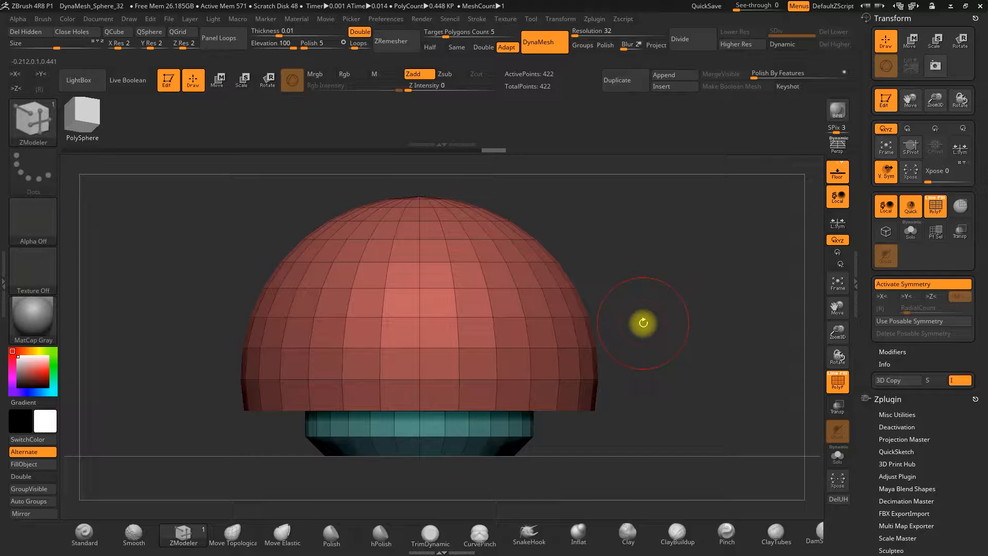
drag(647, 357, 621, 293)
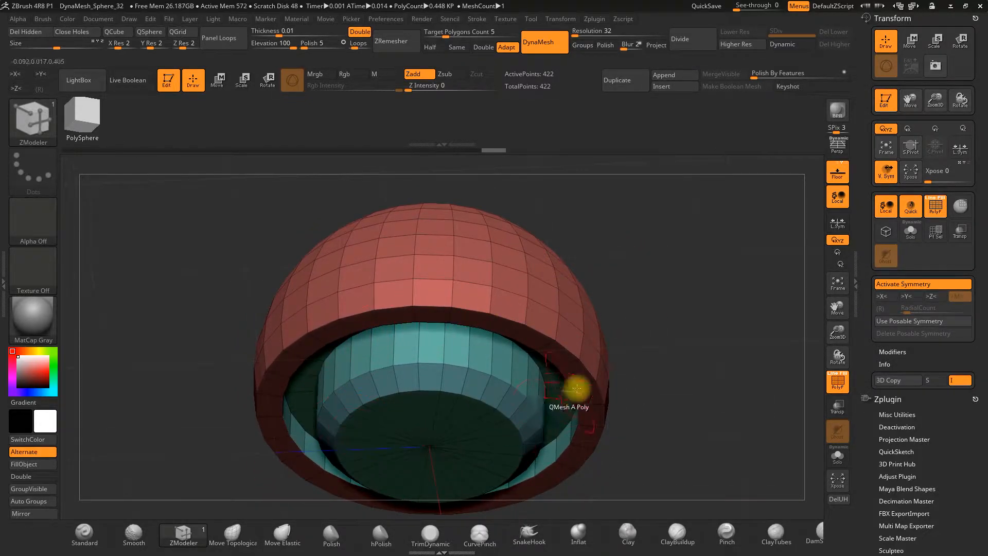
Step: Try subdividing the mesh to SDiv 3 with Divide and Smt enabled in the tool's geometry settings
drag(868, 427, 866, 242)
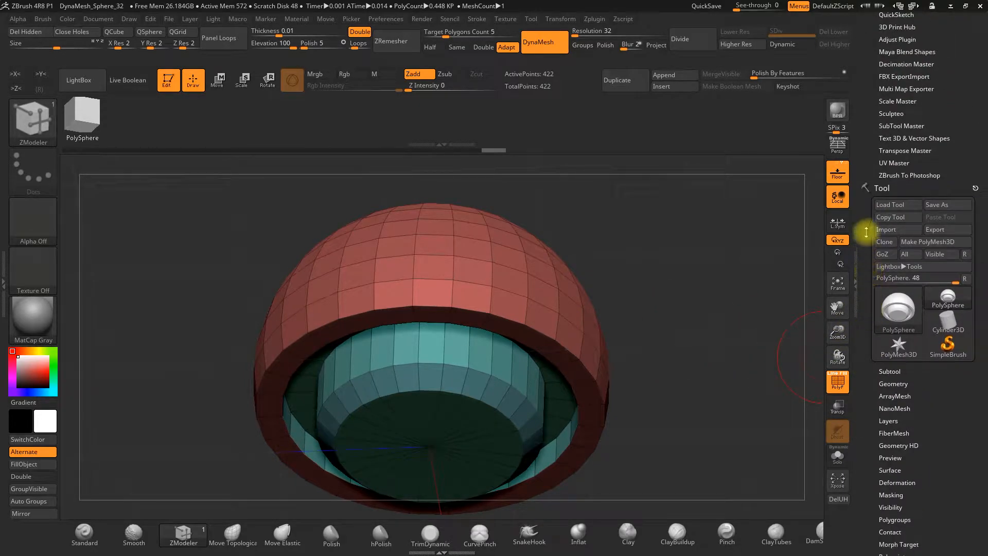
click(891, 370)
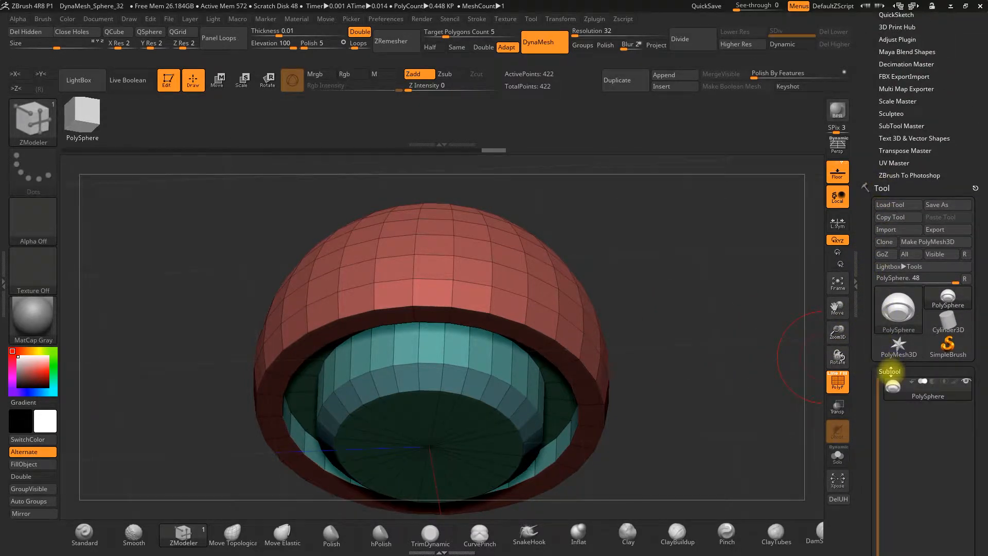
drag(880, 393, 890, 244)
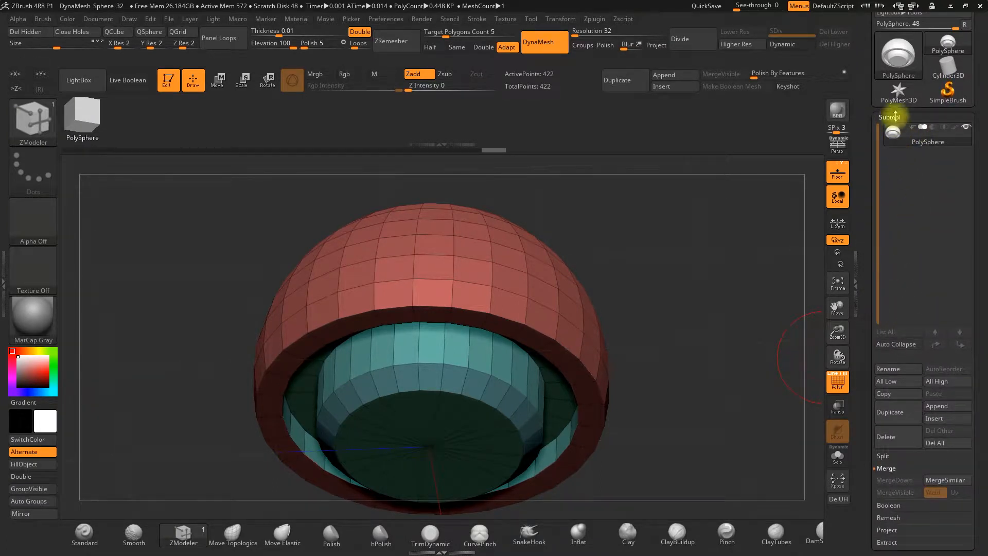
drag(864, 359, 878, 282)
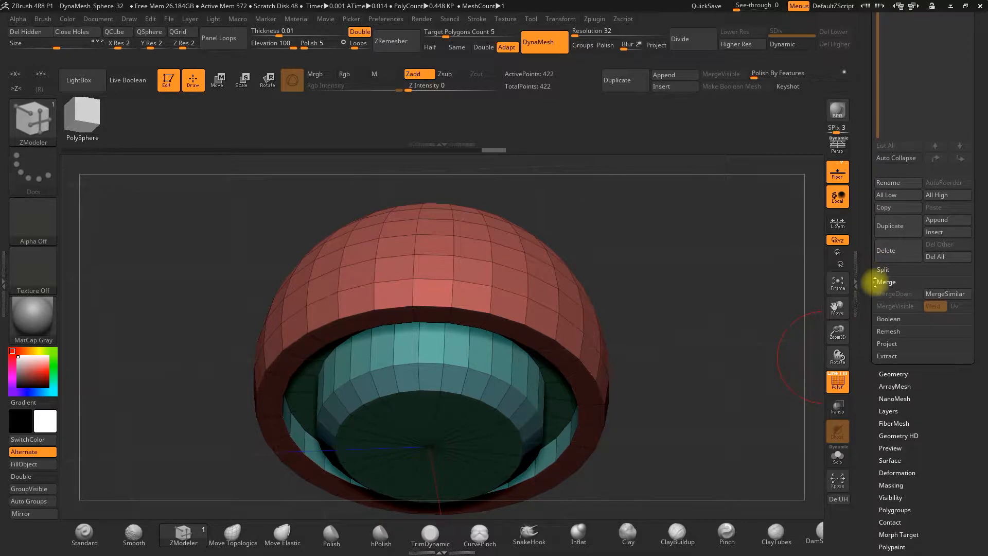
click(890, 374)
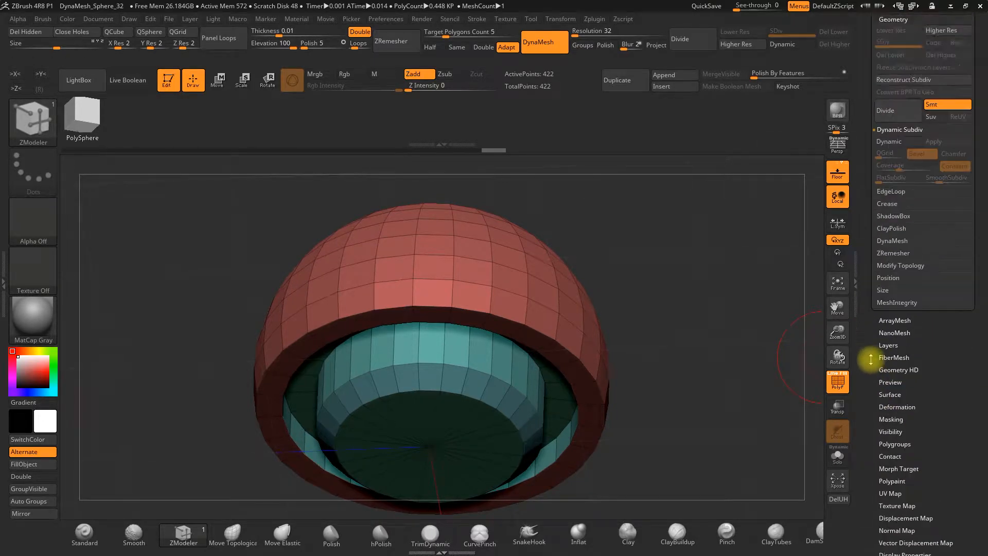
click(896, 250)
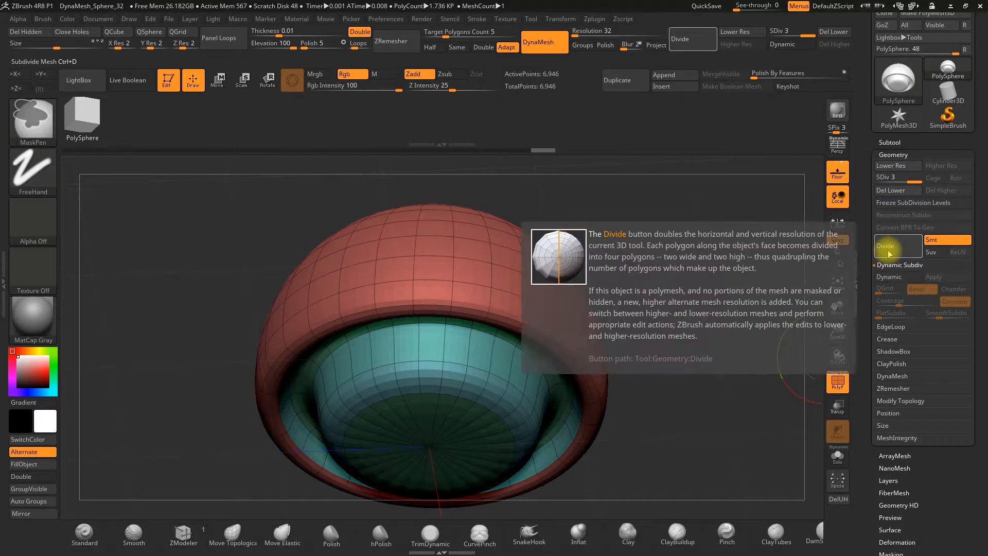
key(ctrl+z)
key(ctrl+z)
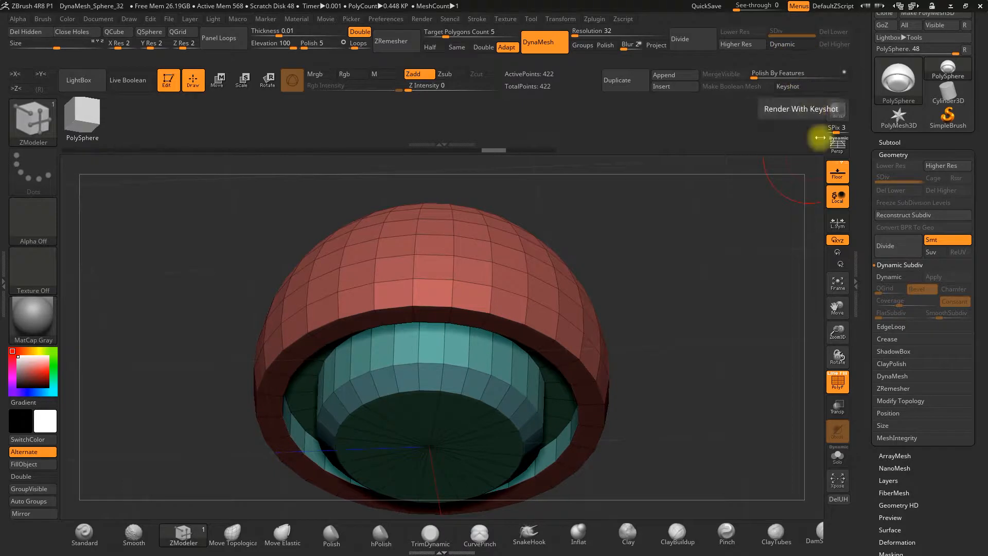
Step: Enable Dynamic Subdiv on the mesh and examine the smoothed underside and plug
click(784, 45)
drag(673, 260, 646, 211)
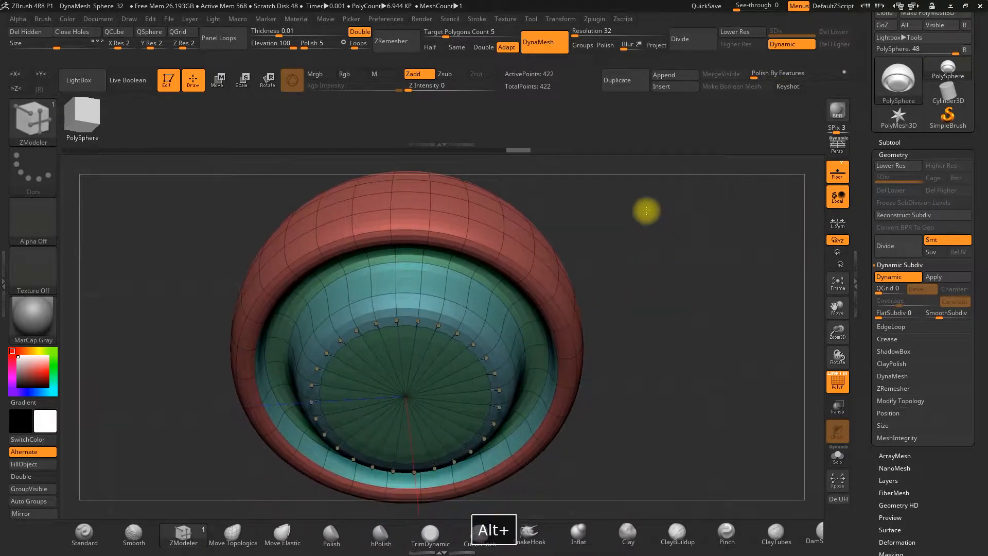
mouse_move(733, 261)
mouse_down()
mouse_move(712, 271)
mouse_move(725, 265)
mouse_up()
drag(672, 240, 682, 225)
alt+drag(653, 295, 672, 227)
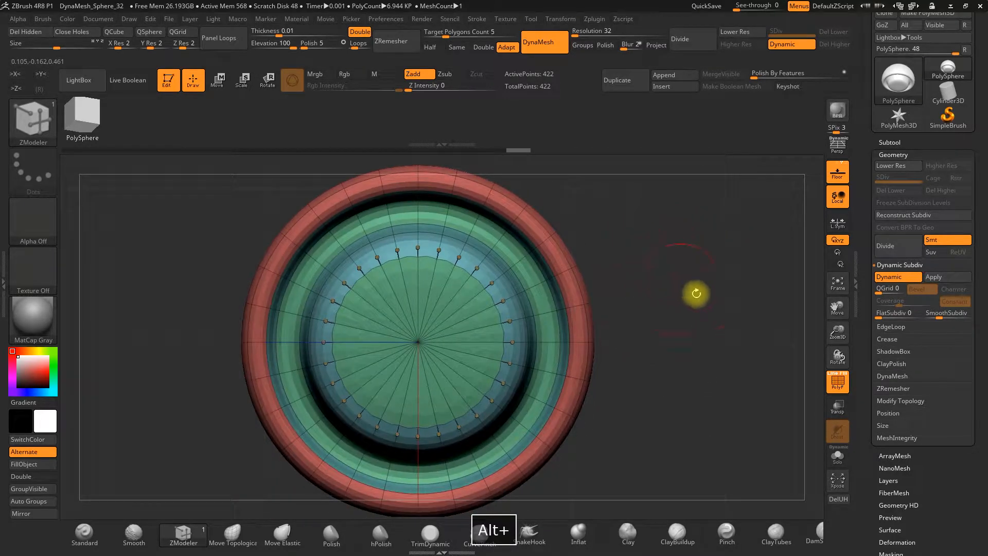
Step: Toggle Dynamic Subdiv off and on again to compare the low-poly edges with the smoothed shape
click(888, 279)
mouse_move(708, 323)
mouse_down()
mouse_move(677, 309)
mouse_move(662, 319)
mouse_move(696, 321)
mouse_up()
drag(819, 278, 759, 284)
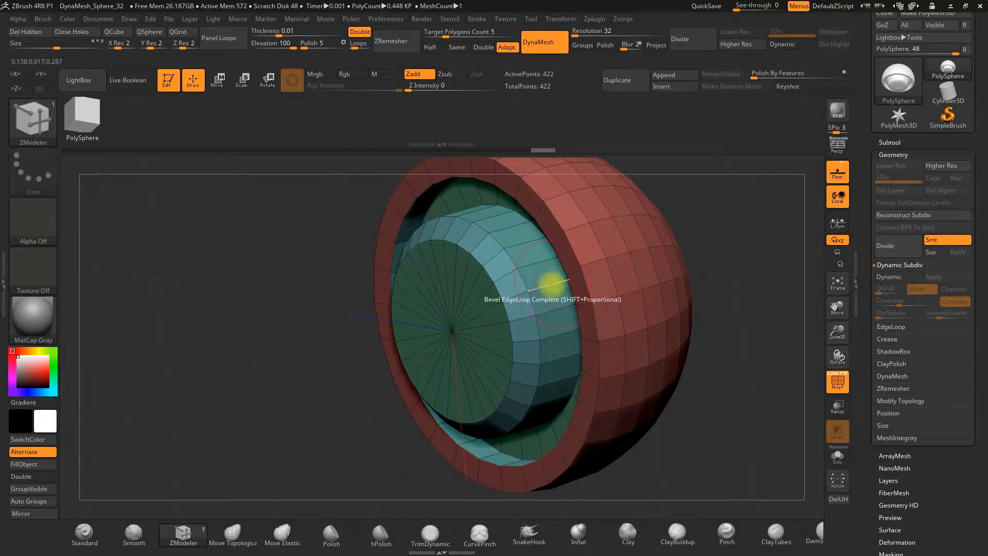
click(787, 45)
drag(739, 194, 740, 215)
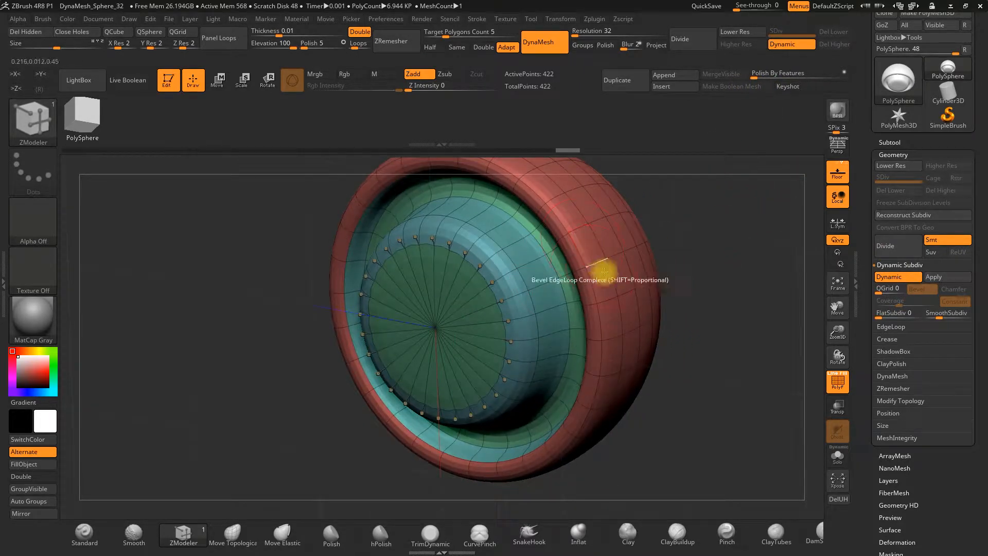
drag(704, 268, 658, 287)
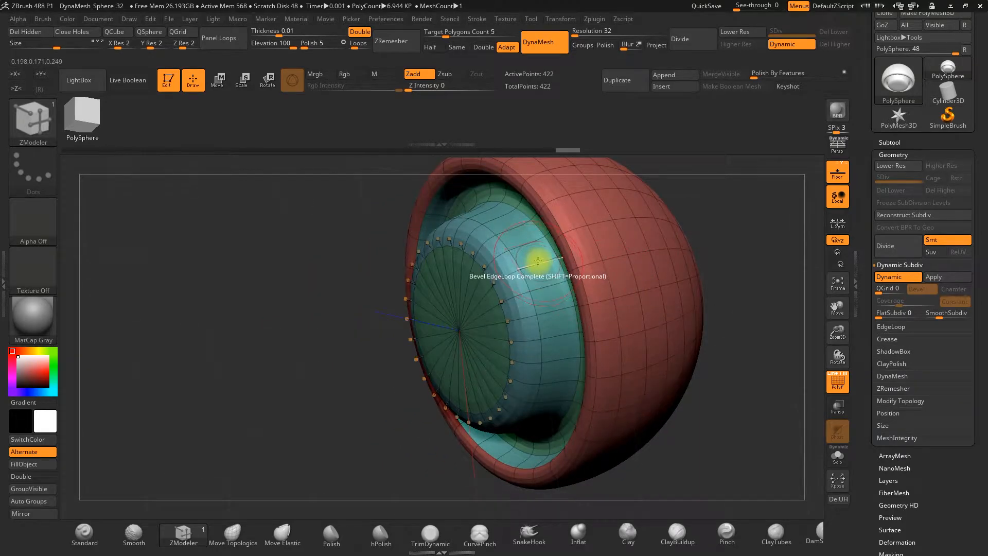
Step: Try beveling the complete edge loop at the plug's rim again and undo it
drag(723, 263, 648, 294)
right_drag(516, 273, 495, 283)
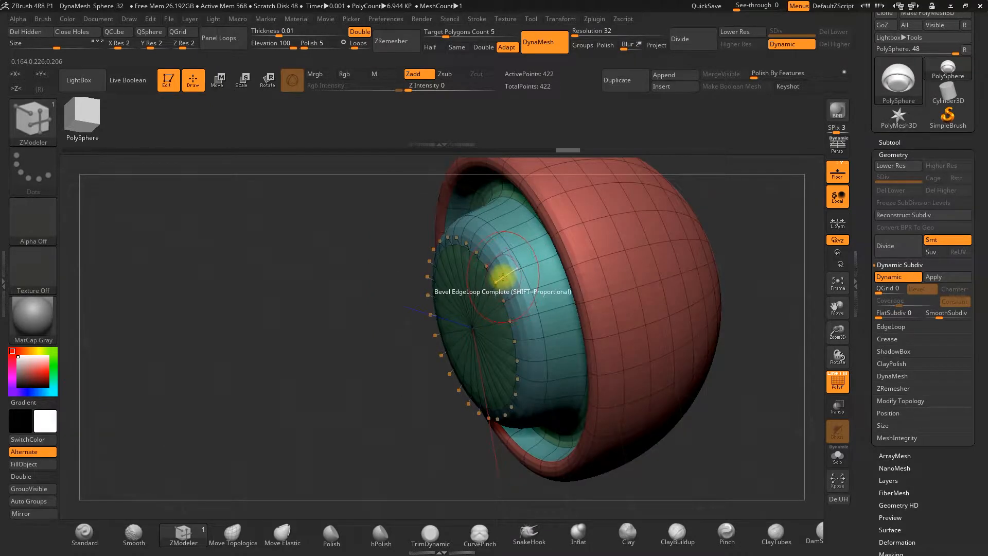
click(505, 277)
key(ctrl+z)
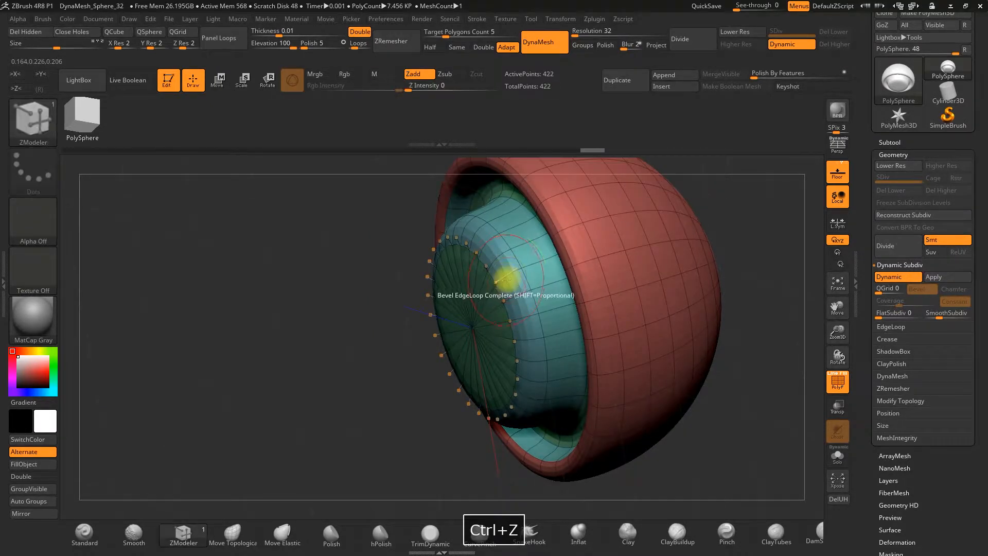
Step: Set the ZModeler edge action to Insert and add edge loops around the plug beside its bevelled edges
key(space)
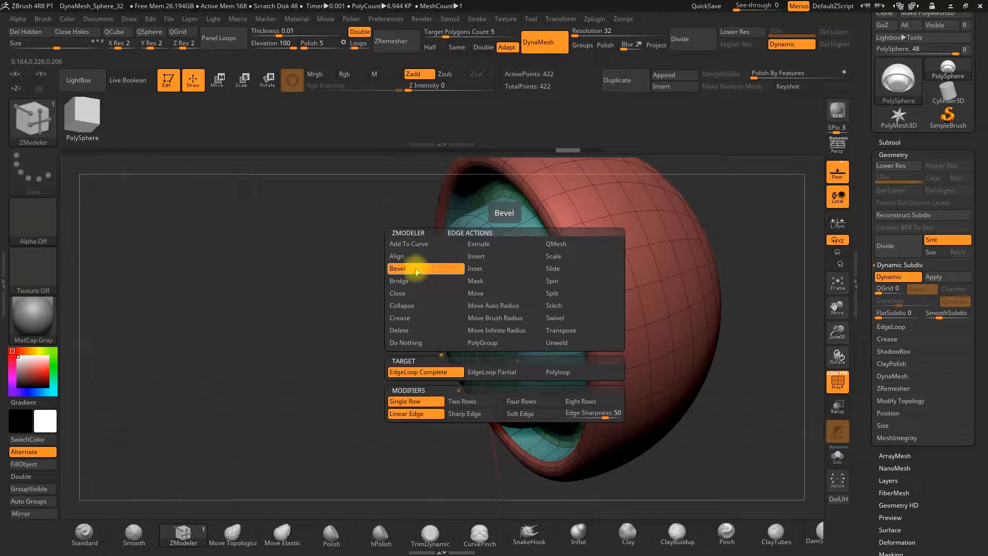
click(481, 258)
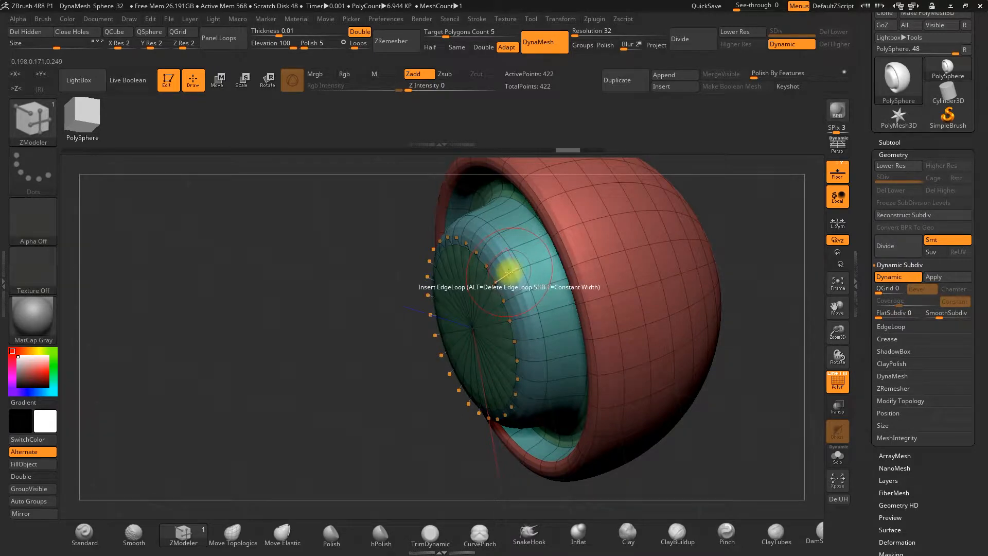
shift+drag(353, 346, 412, 311)
drag(473, 300, 503, 289)
drag(675, 265, 597, 303)
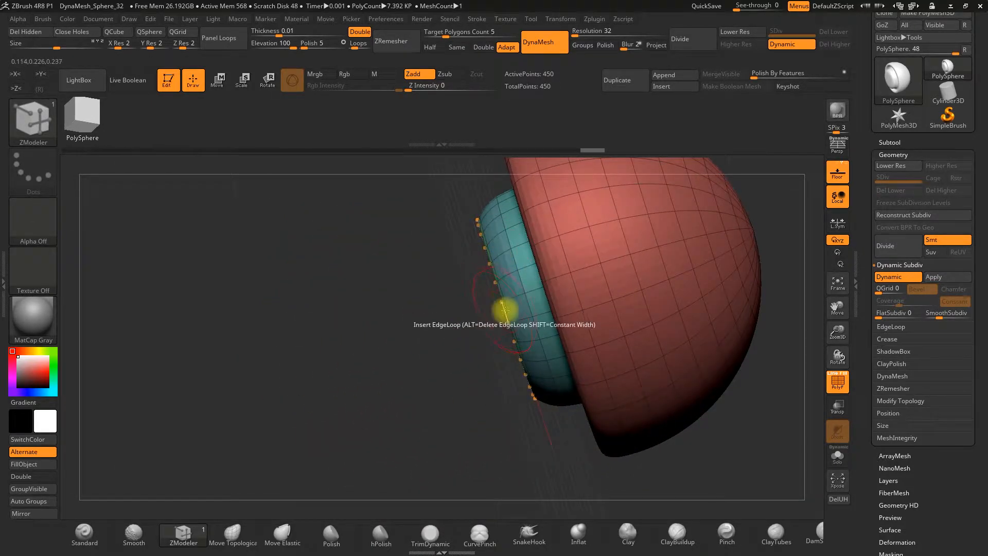
shift+drag(459, 324, 513, 293)
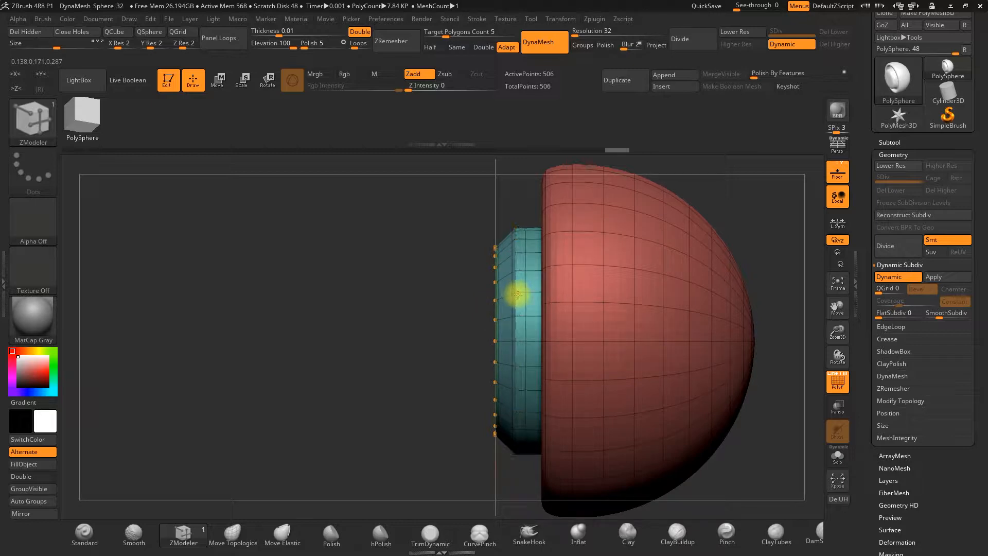
Step: Toggle Dynamic Subdiv off and on to compare the plug's edges with the new loops
click(784, 46)
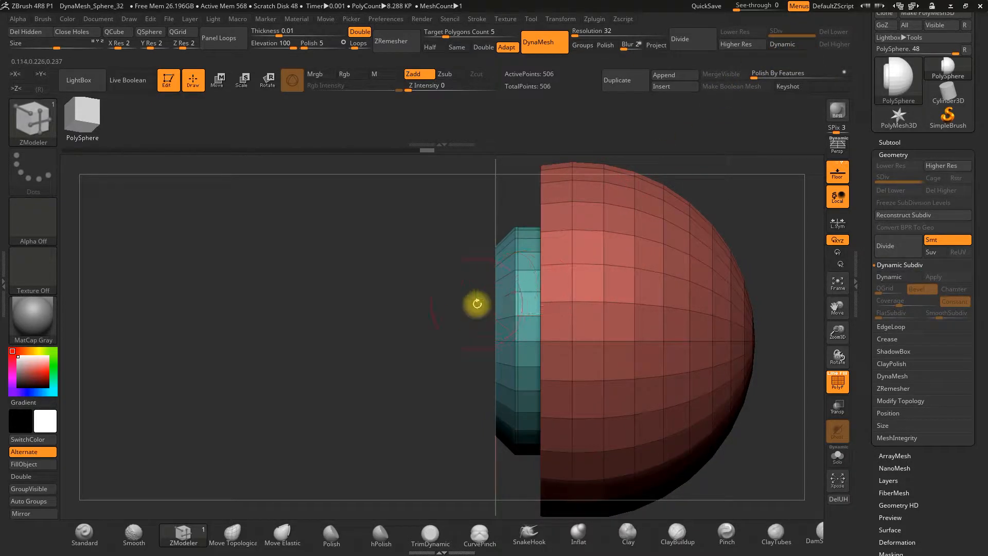
drag(492, 296, 599, 286)
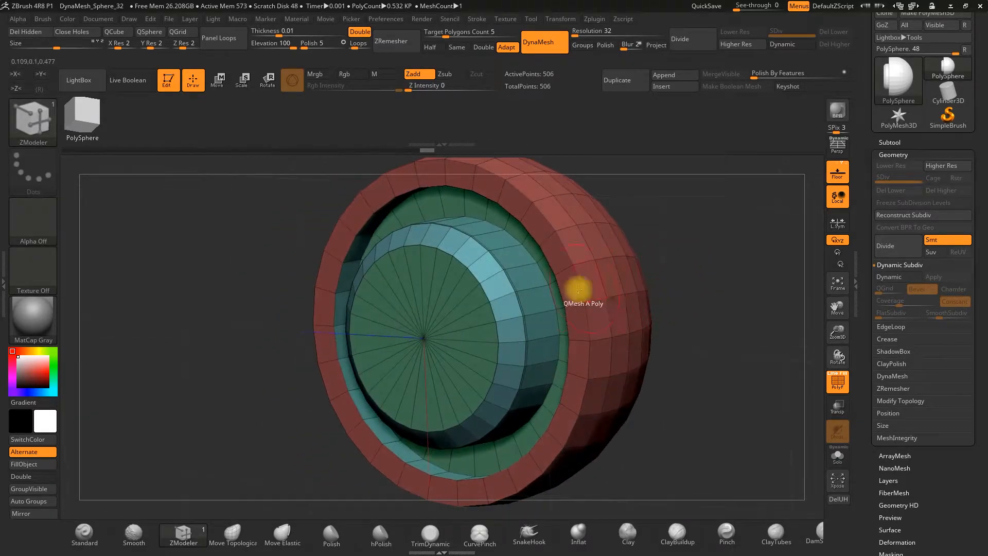
click(784, 43)
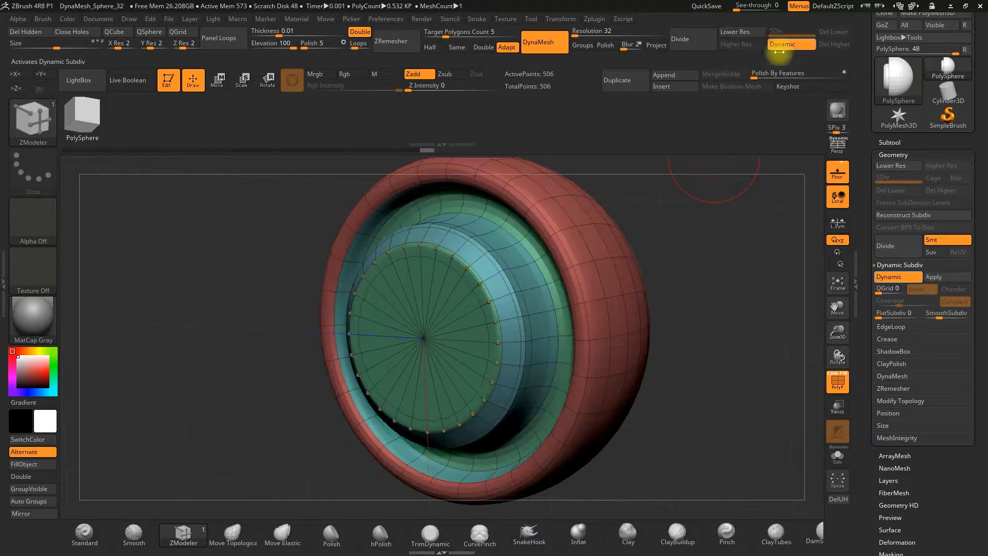
drag(666, 242, 668, 278)
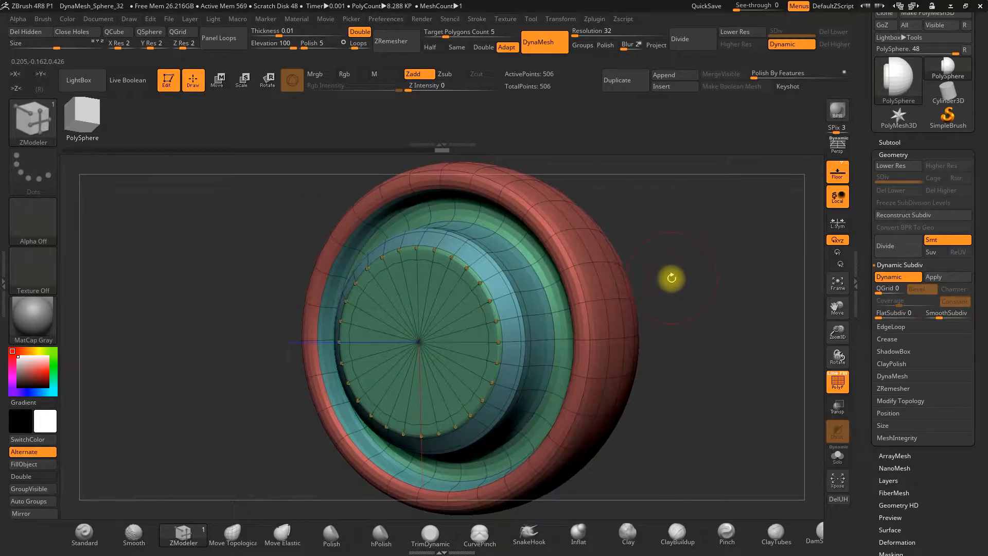
Step: Turn Dynamic Subdiv off and insert edge loops at the plug's base and around the recess floor
click(783, 44)
drag(690, 244, 674, 269)
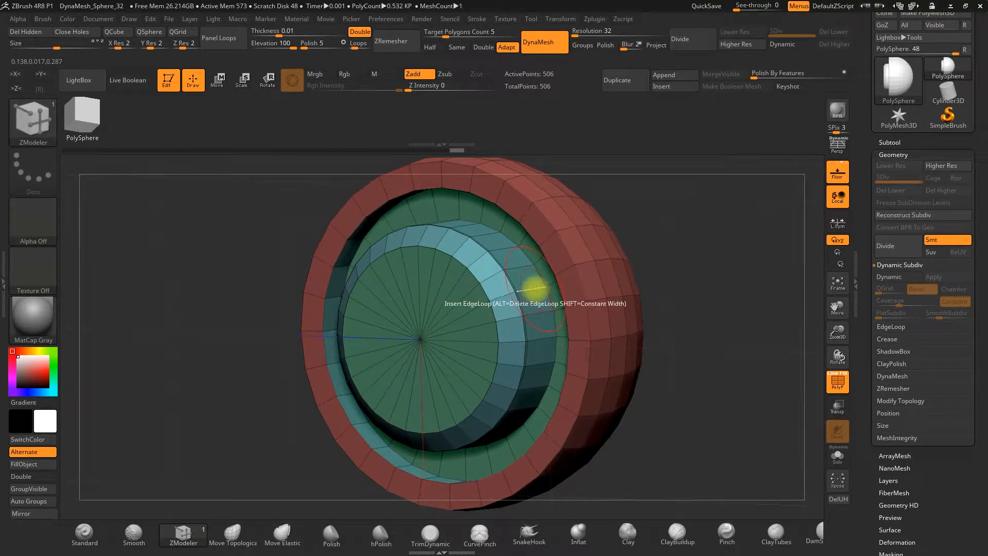
drag(682, 264, 624, 276)
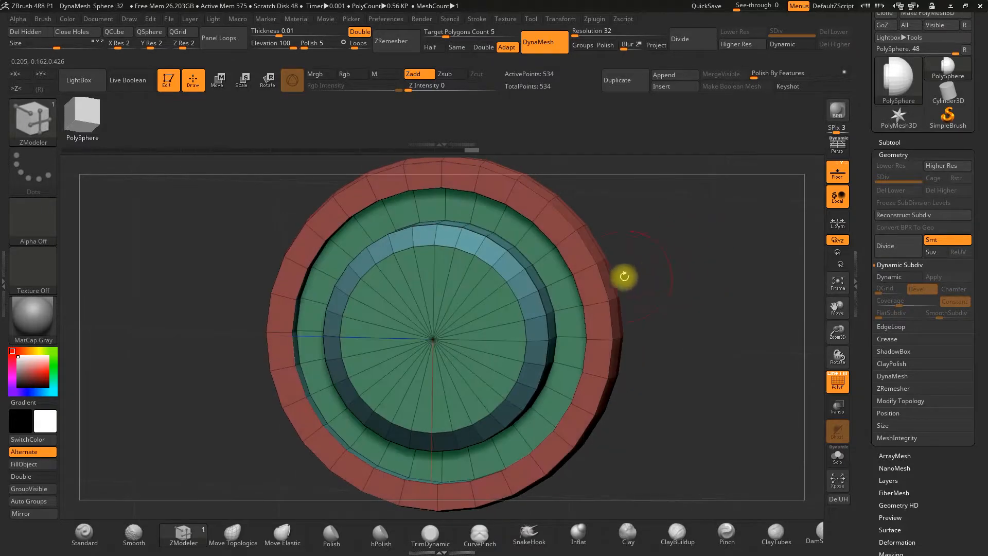
drag(652, 258, 666, 234)
click(566, 278)
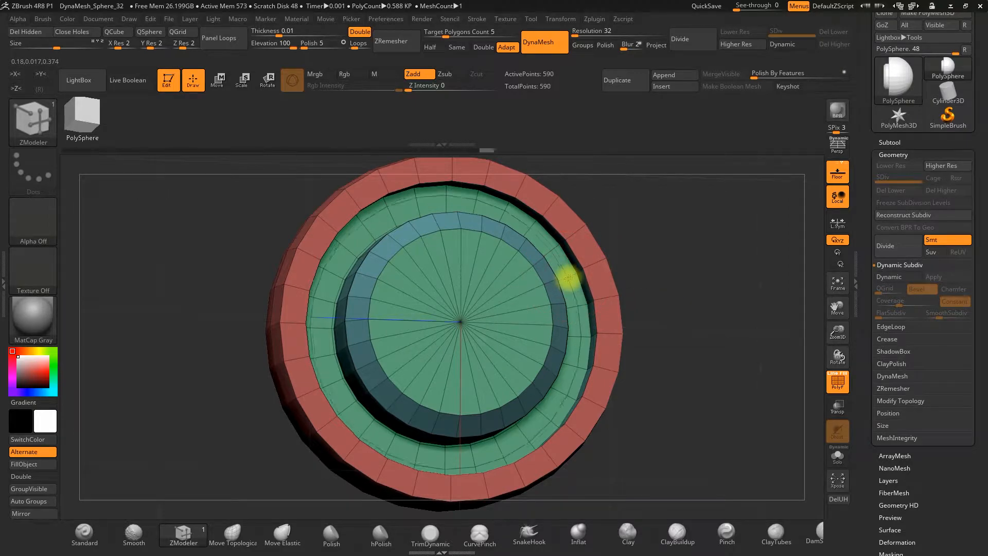
Step: Insert edge loops along the recess's inner wall and near both edges of the half sphere's flat rim
drag(649, 257, 635, 214)
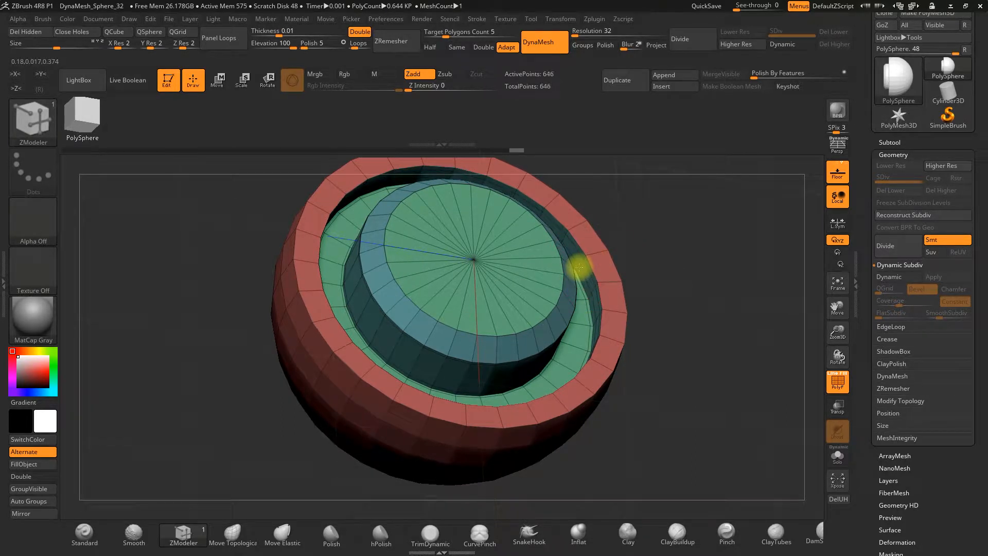
drag(647, 235, 653, 262)
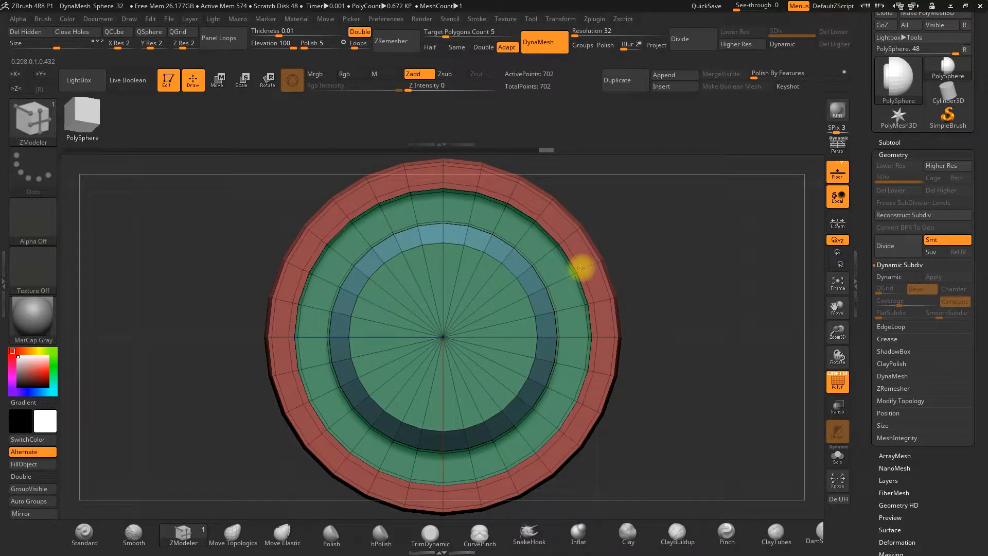
drag(623, 254, 651, 260)
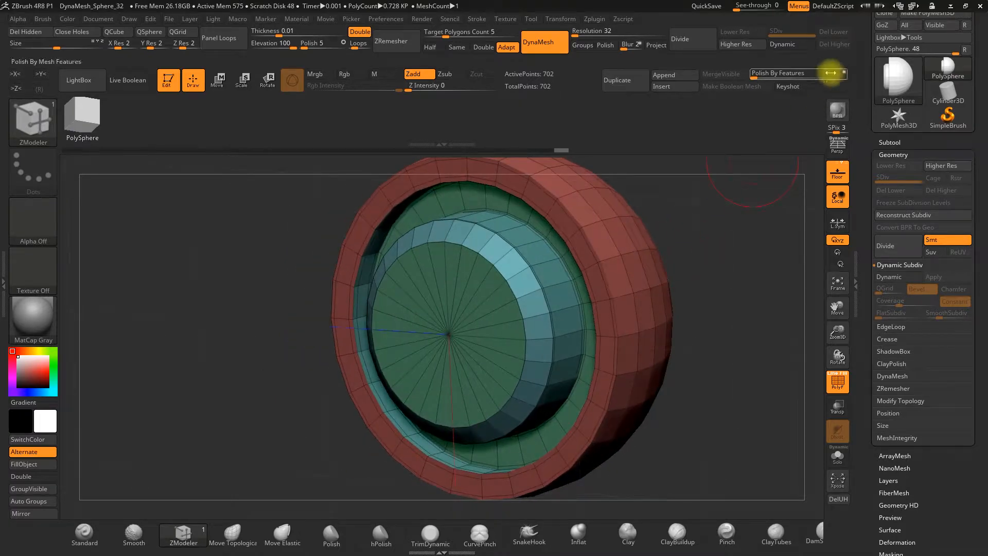
Step: Re-enable Dynamic Subdiv and hide the polyframe to examine the smoothed model from the side
click(795, 45)
drag(721, 237, 826, 309)
alt+drag(698, 303, 669, 341)
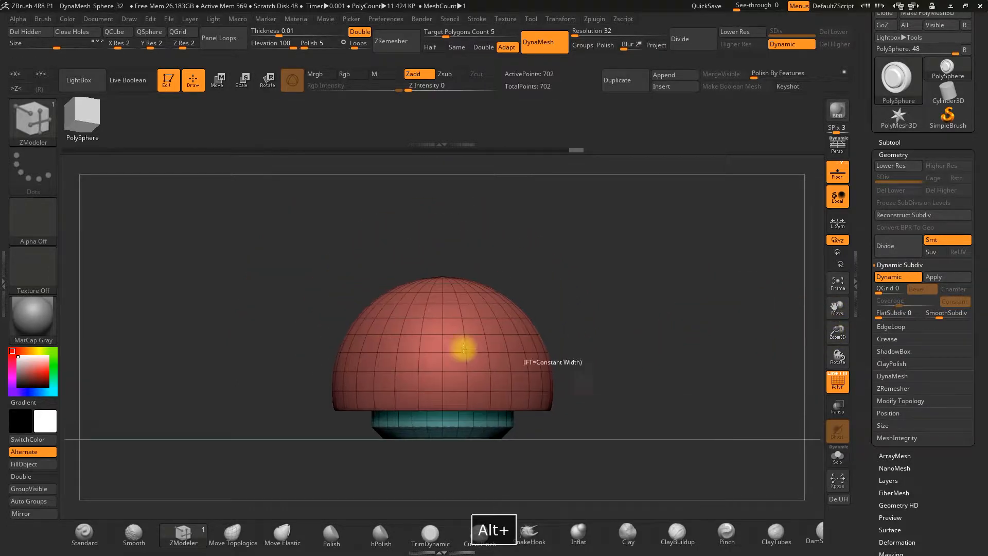
drag(650, 388, 660, 328)
alt+drag(640, 358, 649, 277)
drag(835, 330, 815, 387)
alt+drag(616, 330, 675, 340)
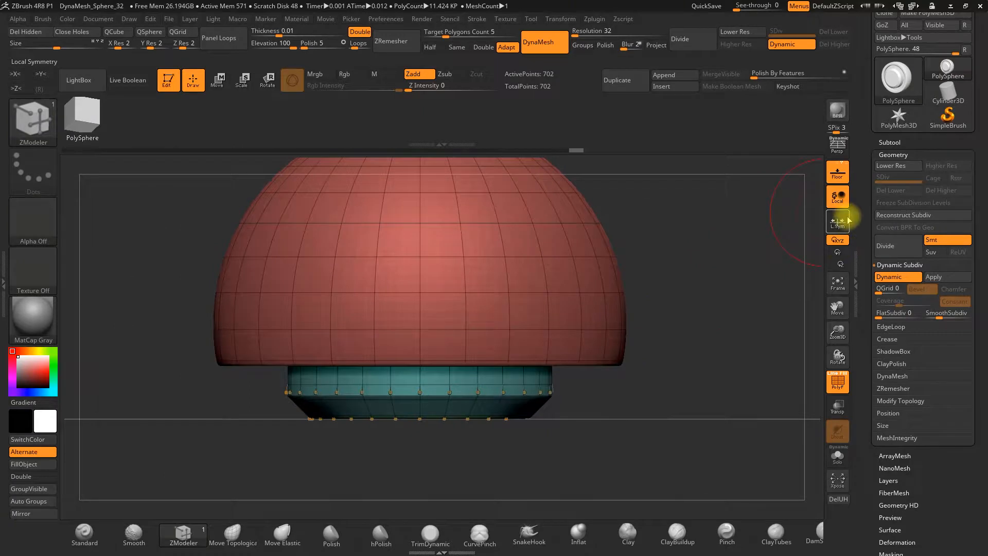
drag(836, 330, 825, 305)
alt+drag(762, 286, 703, 316)
click(837, 382)
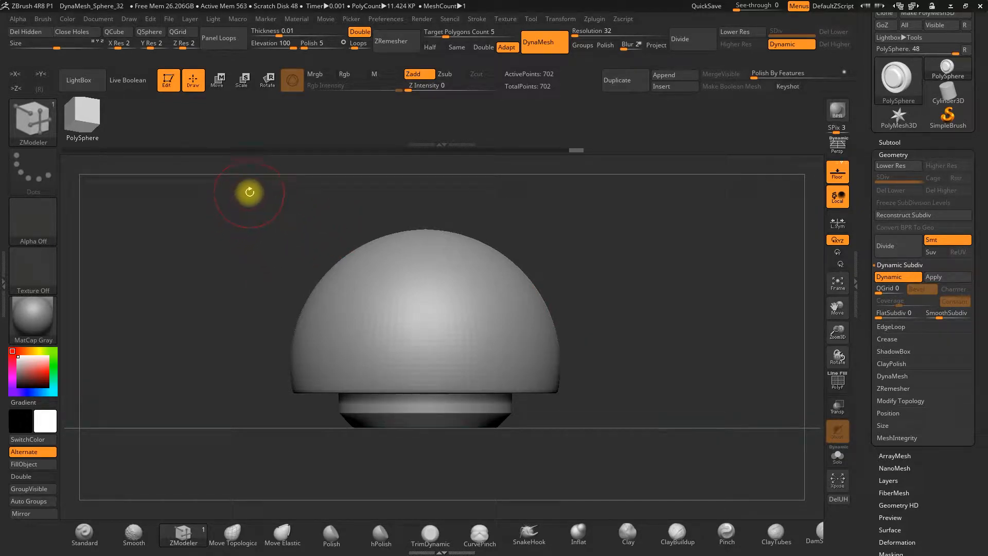
Step: Save the project on the desktop (Escritorio) under the name WORK, replacing the existing file
click(170, 21)
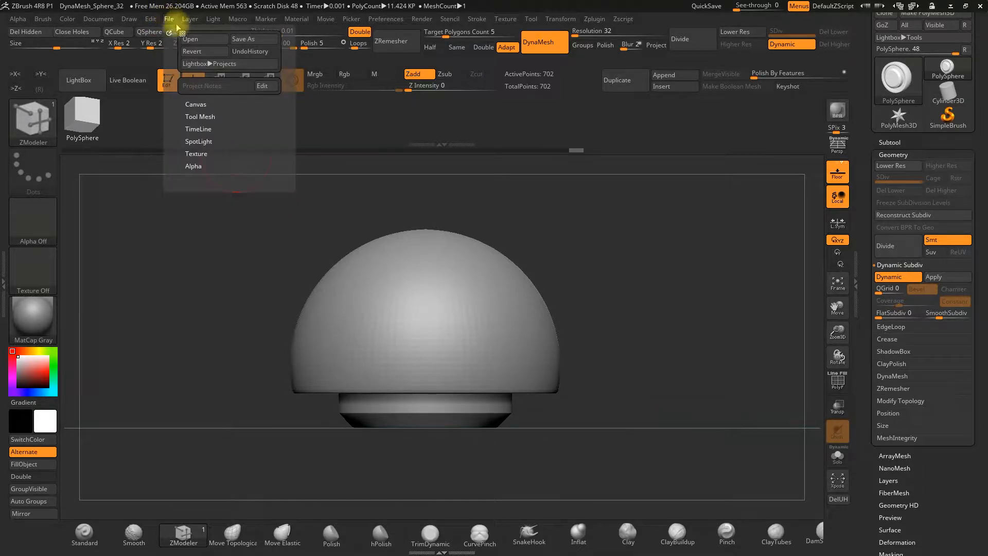
click(242, 40)
scroll(49, 111, up, 2)
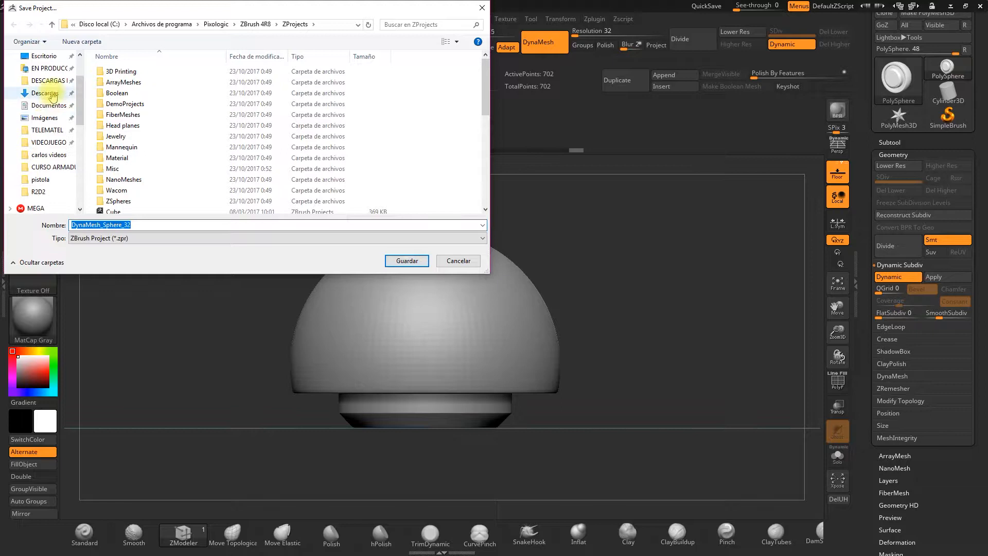
click(43, 56)
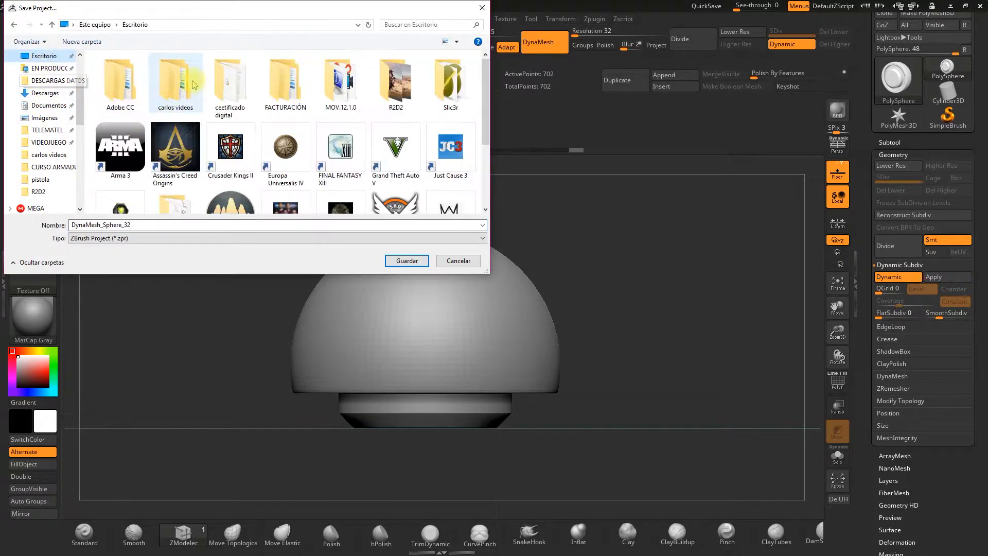
drag(129, 225, 69, 225)
text(W)
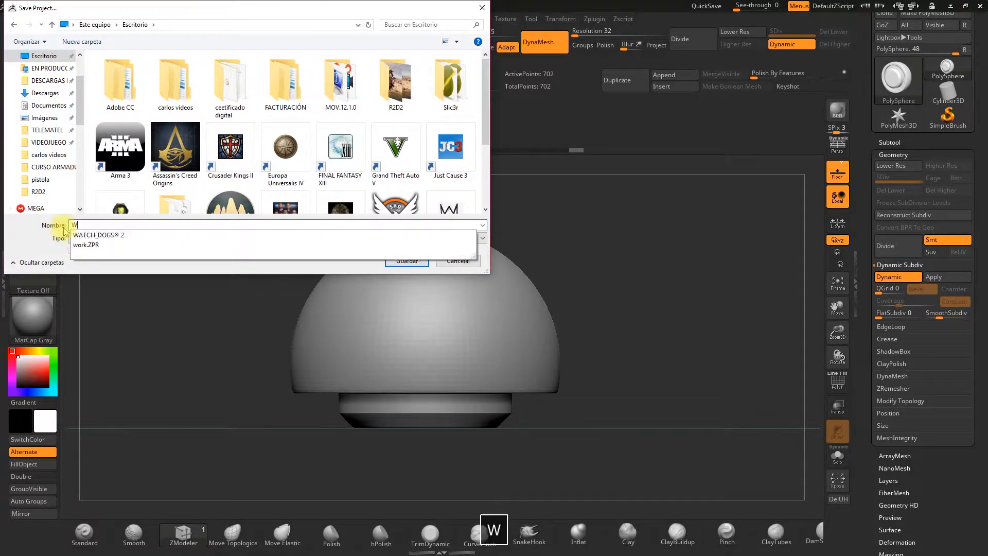
text(ORKS)
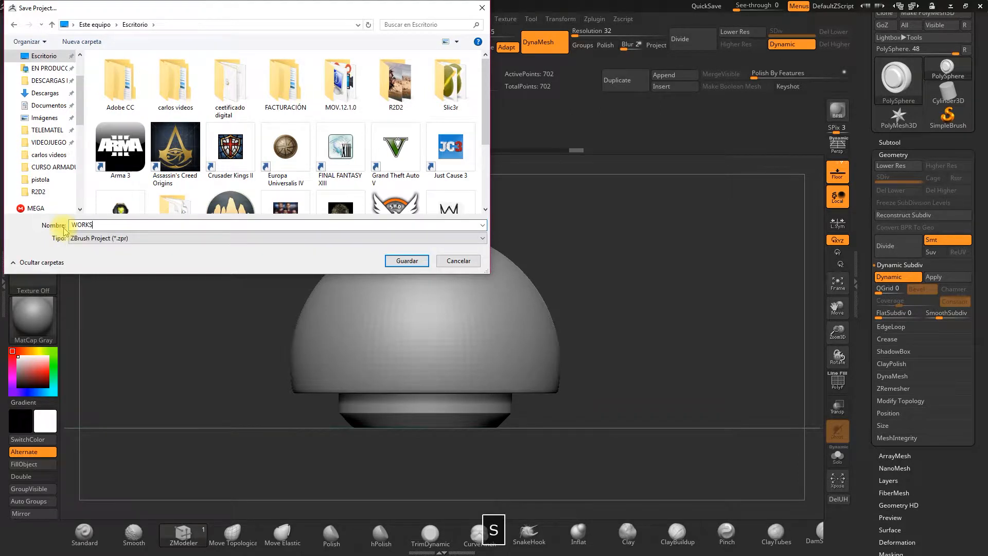
key(BackSpace)
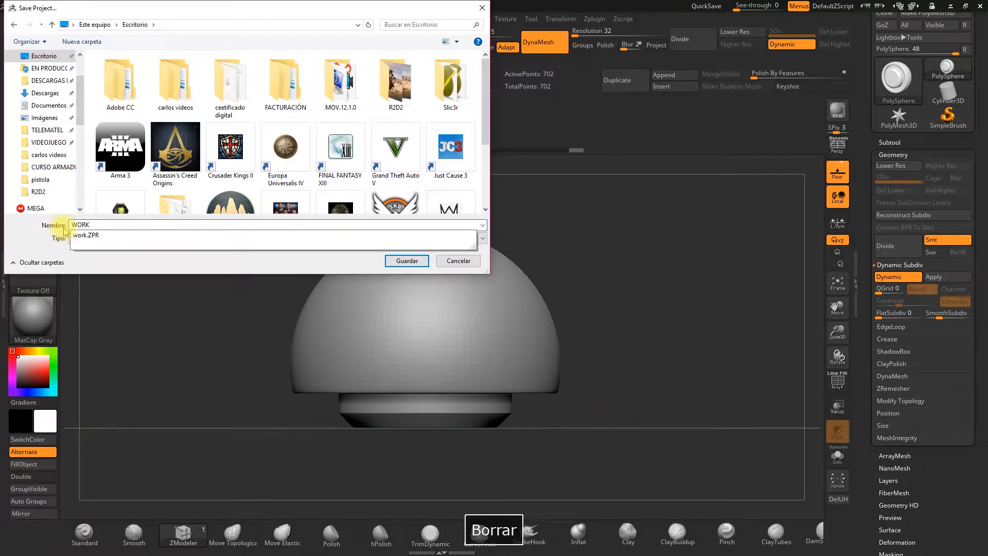
click(261, 263)
click(388, 259)
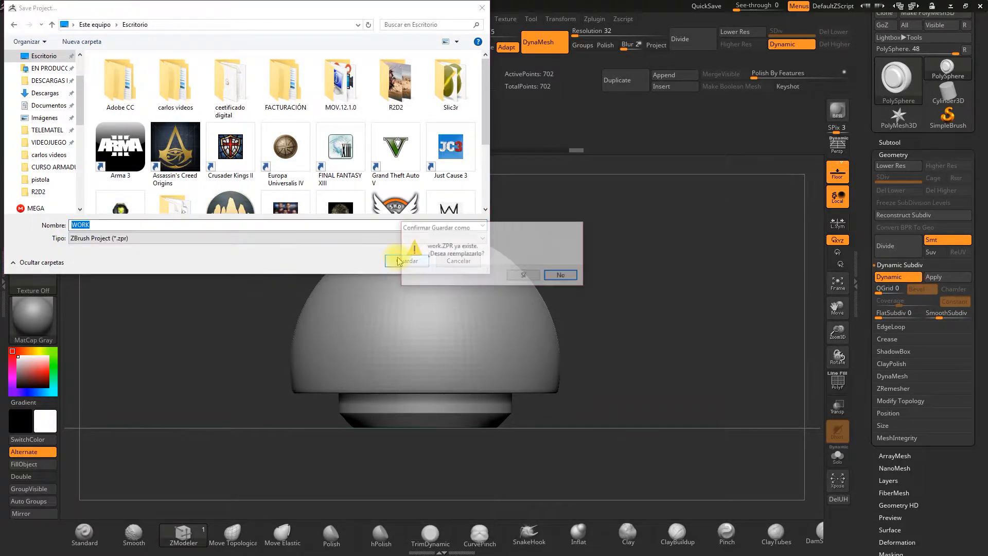
click(524, 275)
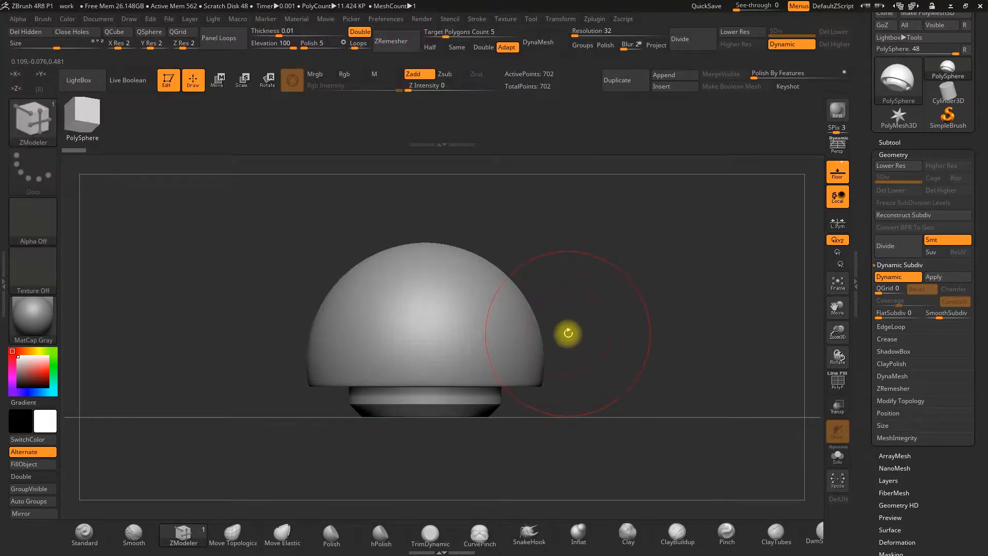
Step: Show the polyframe and push the band of polygons just above the dome's lowest row inward with QMesh to form a groove
alt+drag(606, 348, 611, 347)
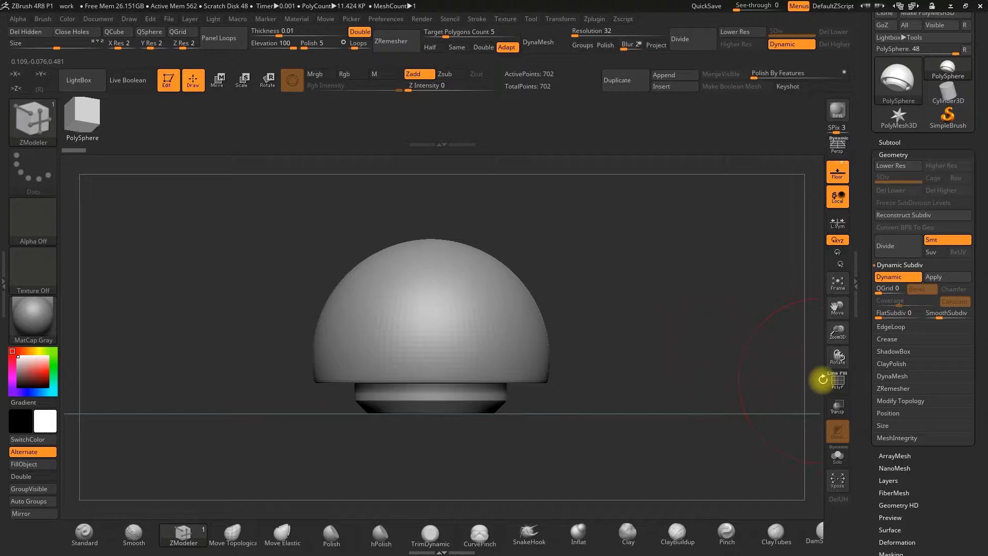
click(838, 381)
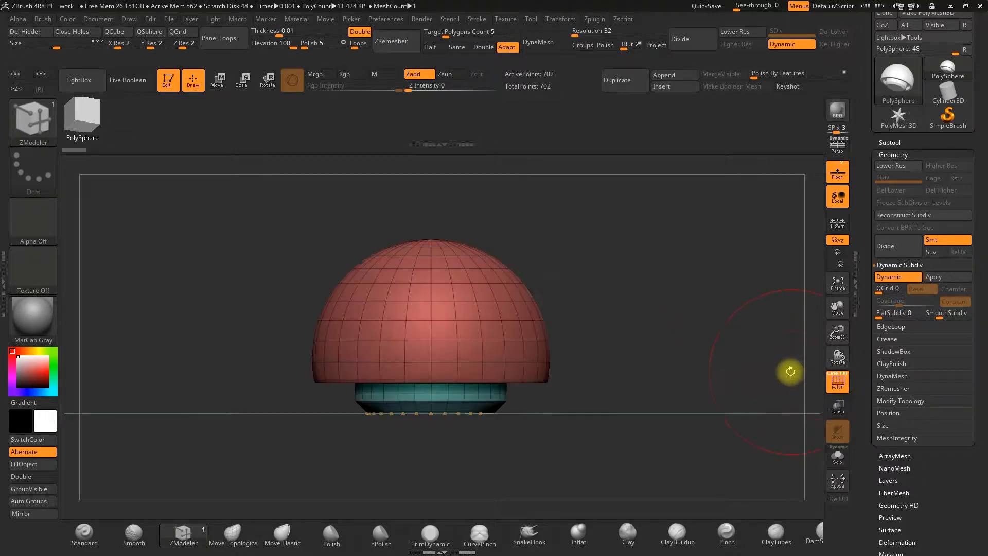
drag(837, 332, 838, 363)
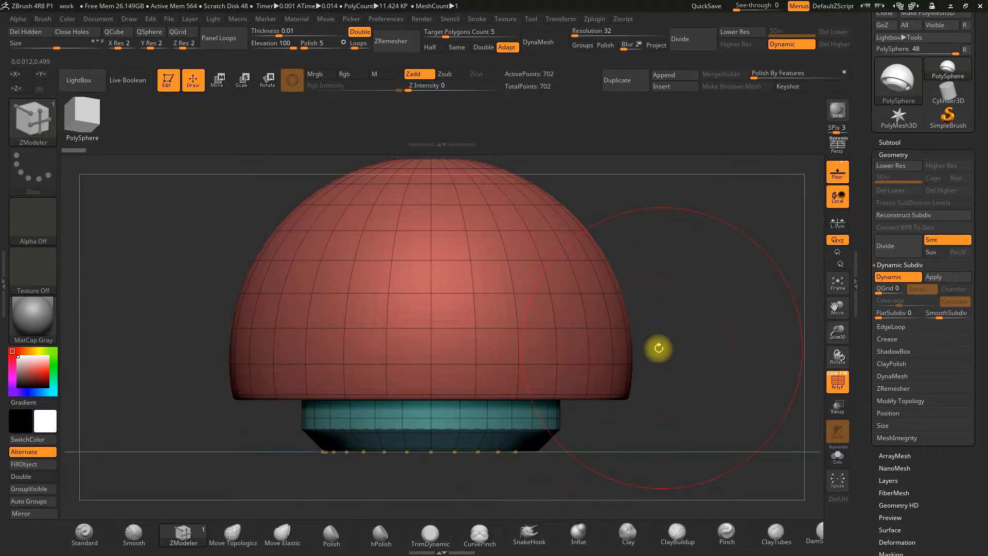
mouse_move(456, 348)
alt+mouse_down()
mouse_move(644, 347)
mouse_move(205, 331)
alt+mouse_up()
mouse_move(96, 335)
mouse_down()
mouse_move(141, 346)
mouse_move(529, 352)
mouse_move(668, 331)
mouse_up()
alt+drag(353, 346, 188, 353)
drag(123, 344, 664, 317)
mouse_move(403, 349)
alt+mouse_down()
mouse_move(322, 336)
mouse_move(162, 342)
mouse_move(223, 353)
mouse_move(537, 337)
mouse_move(452, 358)
alt+mouse_up()
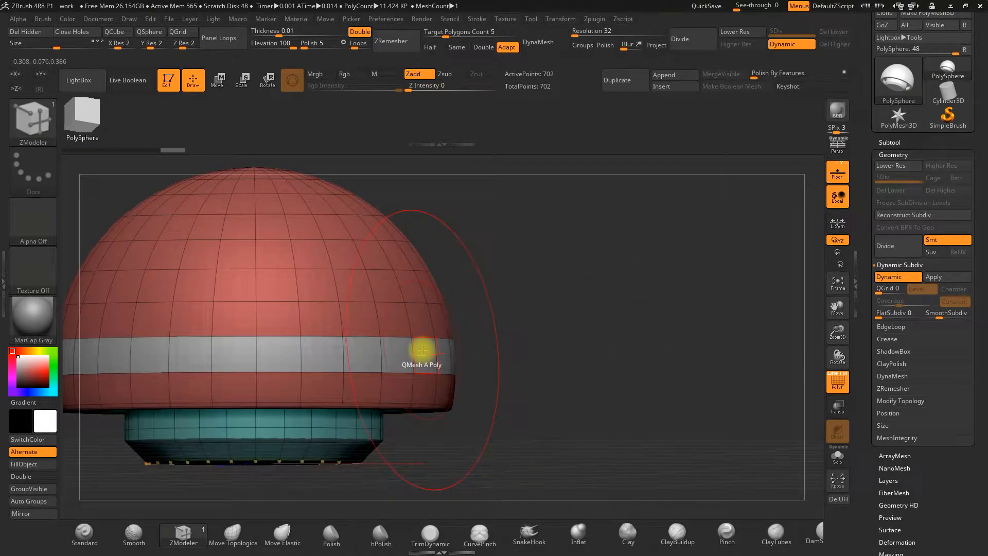
drag(422, 350, 417, 350)
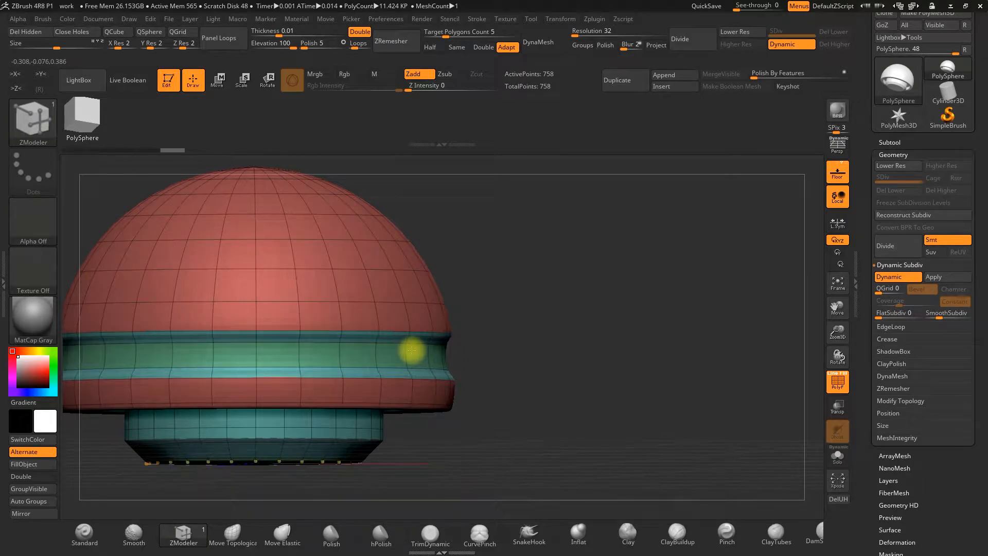
drag(492, 349, 579, 301)
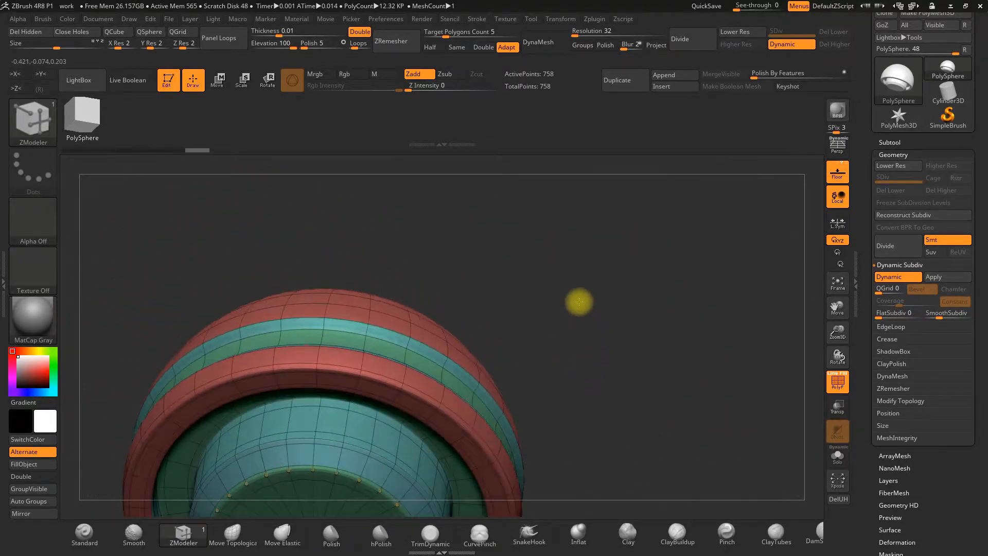
Step: Turn off Dynamic Subdiv and insert edge loops near the edges of both side walls of the groove
click(779, 44)
drag(838, 329, 834, 407)
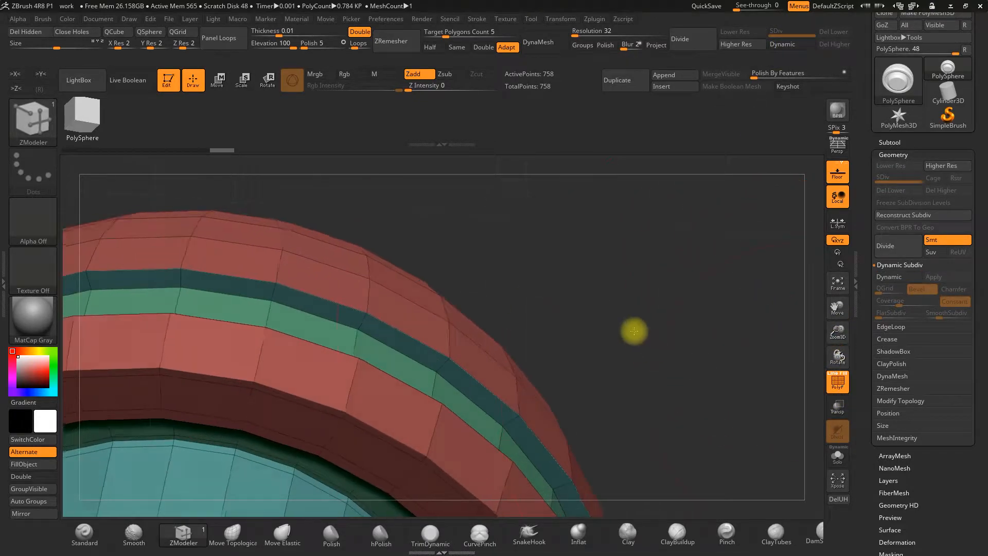
click(435, 368)
drag(627, 323, 578, 432)
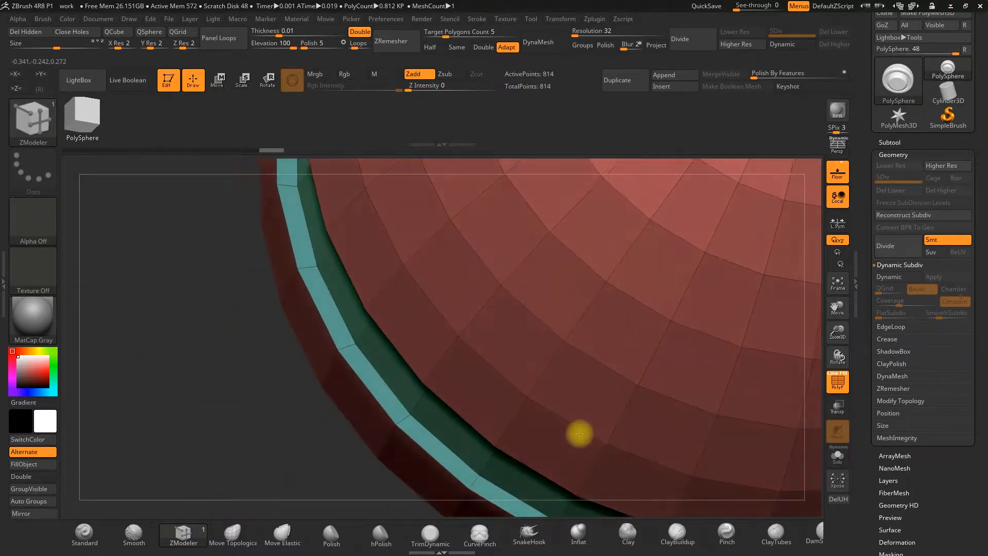
click(399, 420)
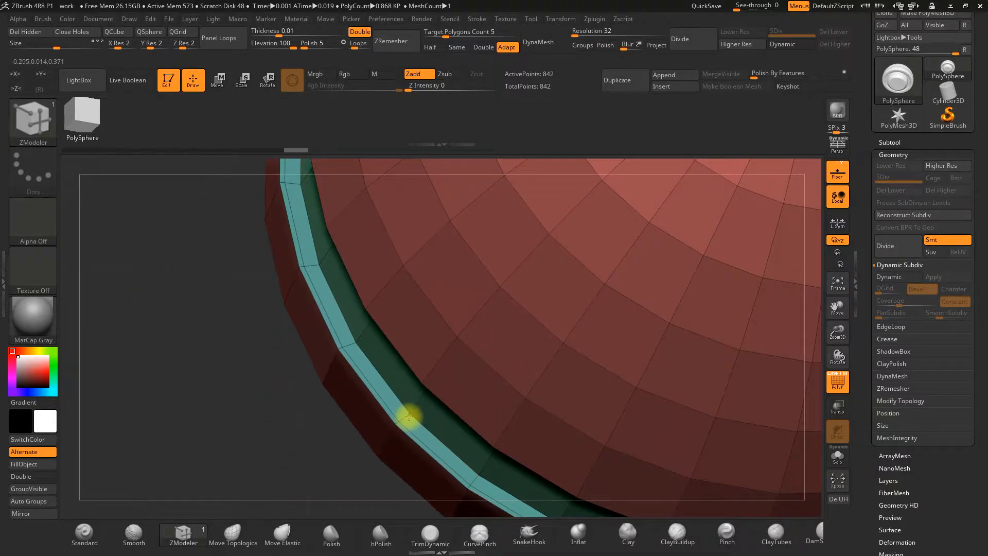
key(ctrl+z)
click(408, 416)
Step: Insert edge loops near both edges of the groove's green floor and re-enable Dynamic Subdiv
shift+drag(301, 463, 375, 410)
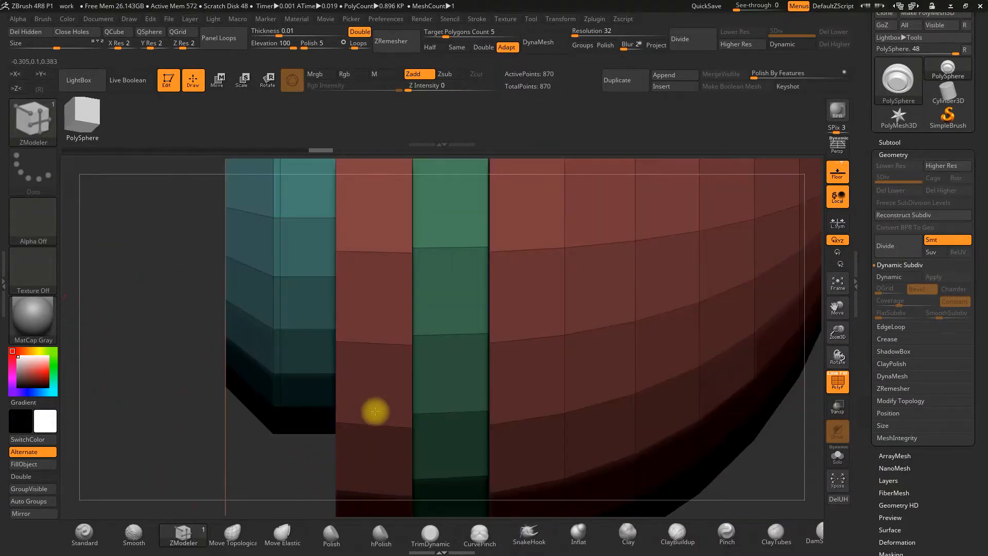
click(422, 413)
click(473, 411)
drag(837, 331, 733, 358)
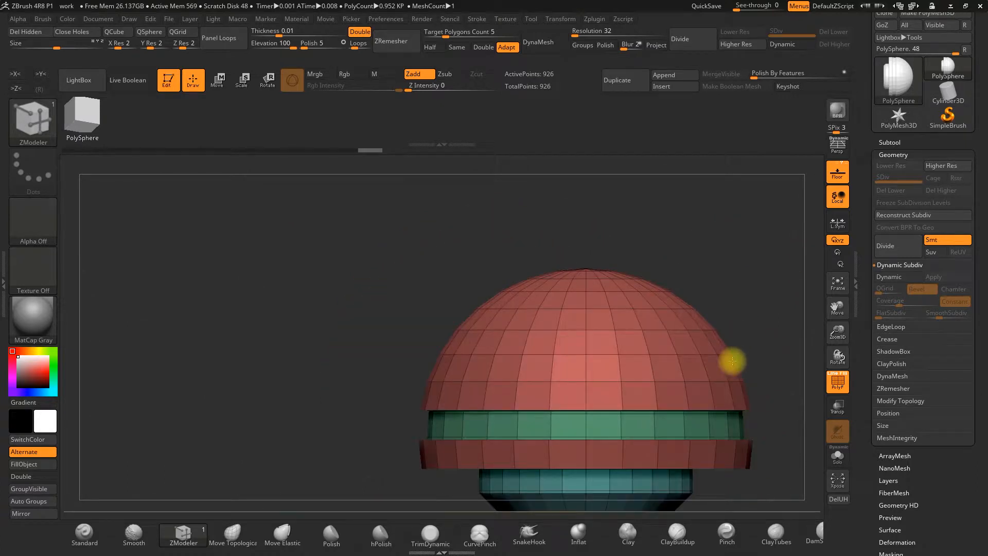
click(787, 46)
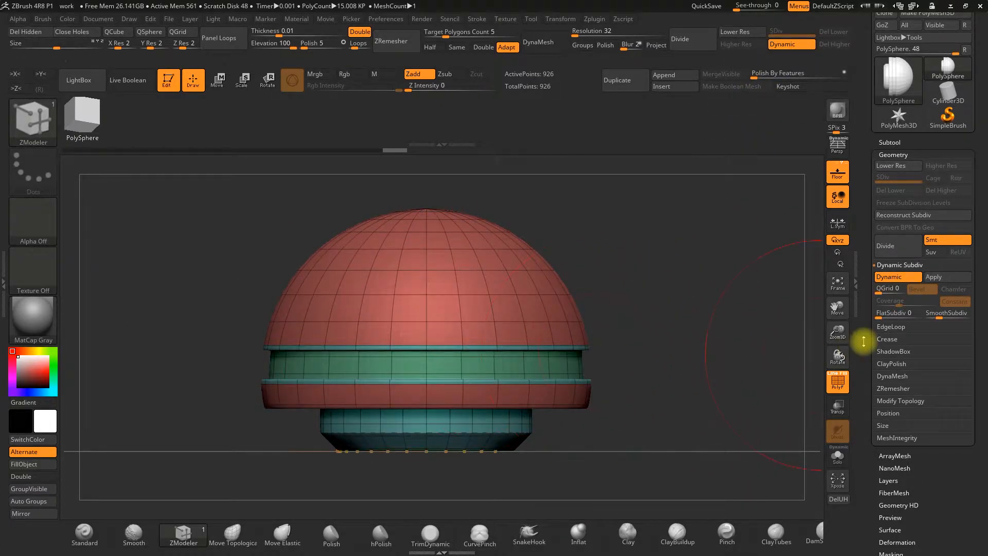
Step: Mark the two innermost rings of polygons around the dome's pole as a temporary polygroup
drag(839, 353, 835, 351)
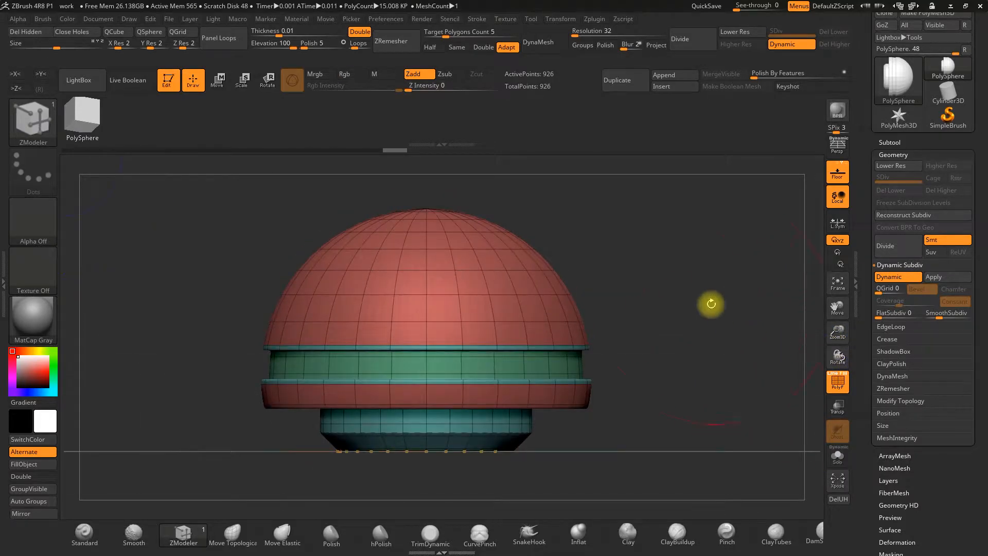
drag(685, 287, 672, 215)
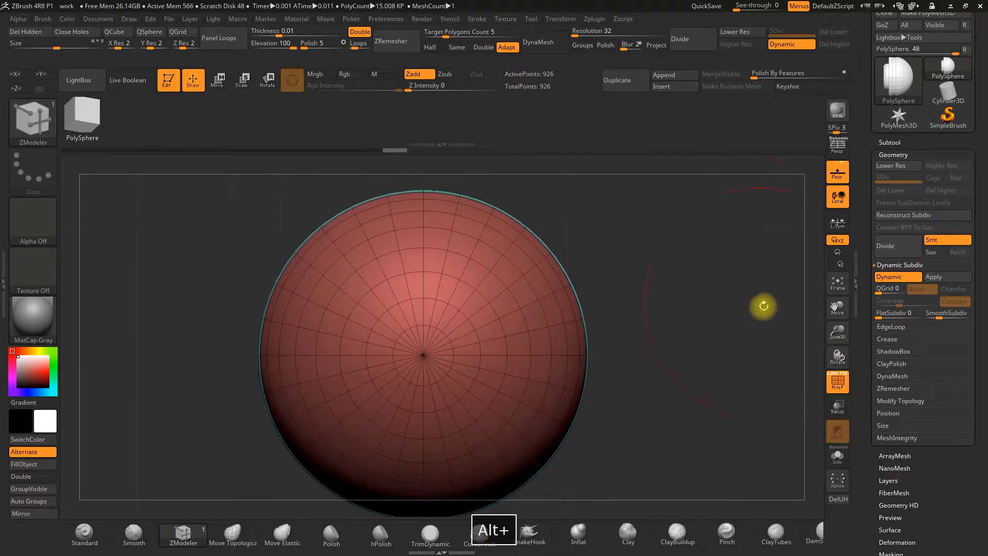
drag(840, 337, 834, 357)
alt+drag(753, 342, 719, 313)
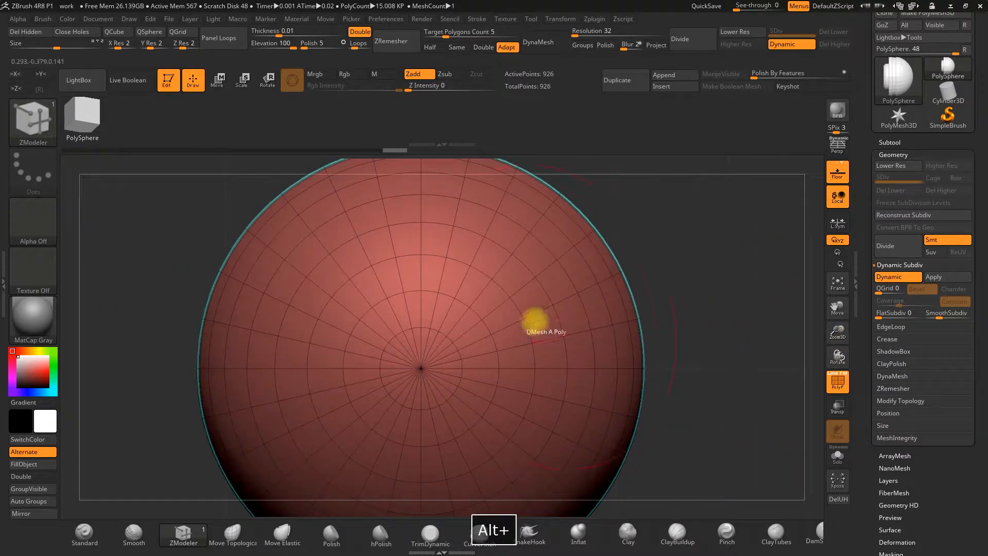
alt+drag(424, 335, 453, 386)
key(ctrl+z)
mouse_move(424, 337)
alt+mouse_down()
mouse_move(458, 379)
mouse_move(430, 408)
mouse_move(389, 390)
alt+mouse_up()
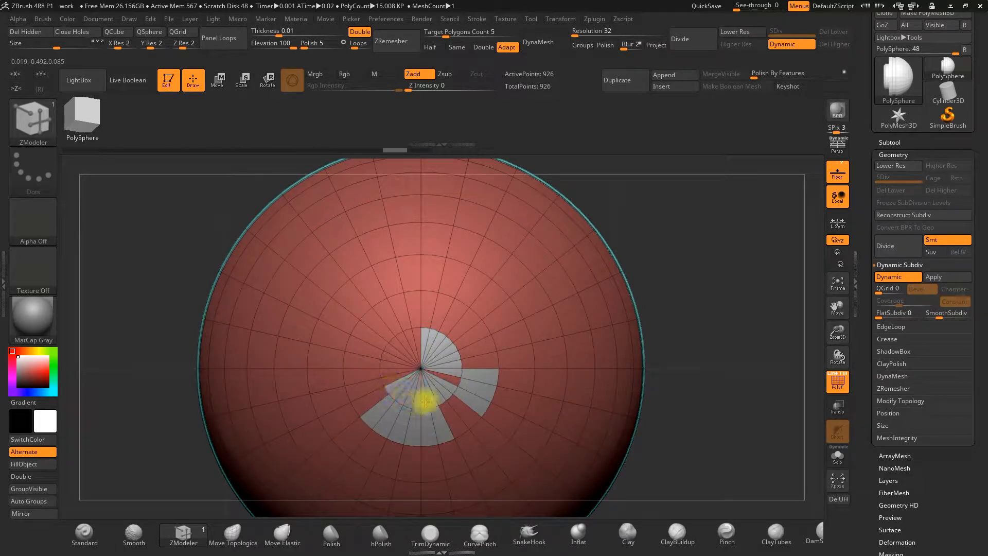
mouse_move(394, 403)
alt+mouse_down()
mouse_move(368, 375)
mouse_move(380, 331)
mouse_move(433, 322)
mouse_move(466, 362)
alt+mouse_up()
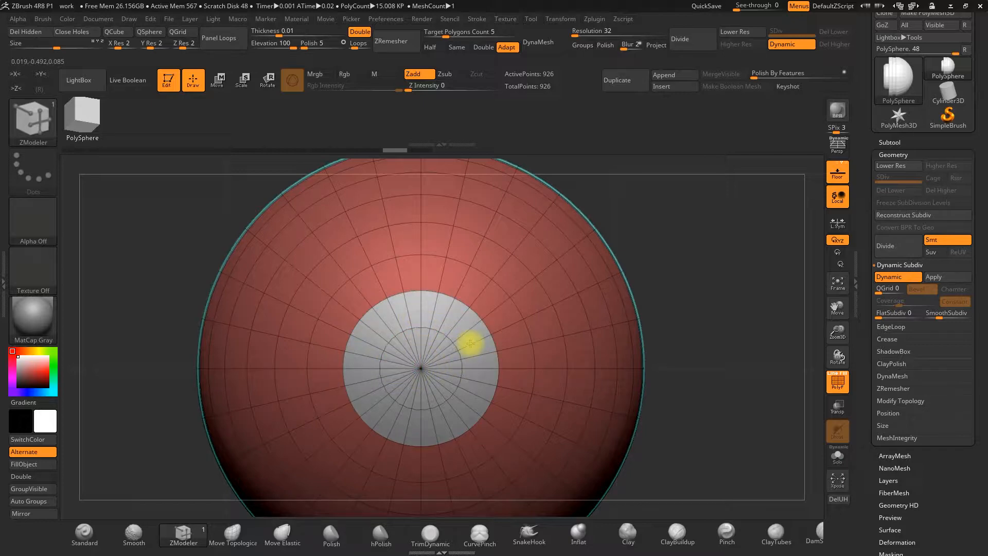
Step: Raise the marked polygons at the pole slightly with QMesh to form a low cap on the dome
drag(742, 384, 582, 383)
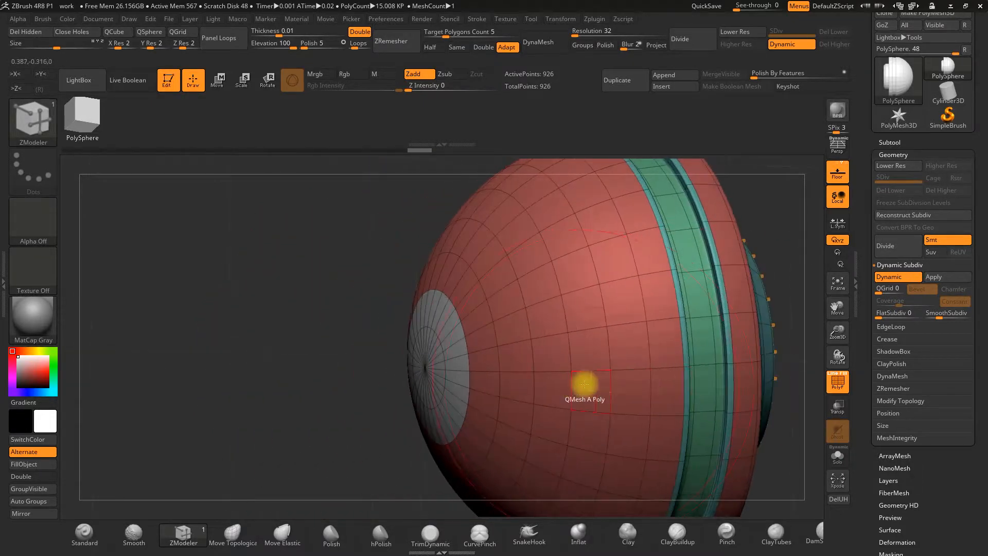
drag(449, 338, 450, 339)
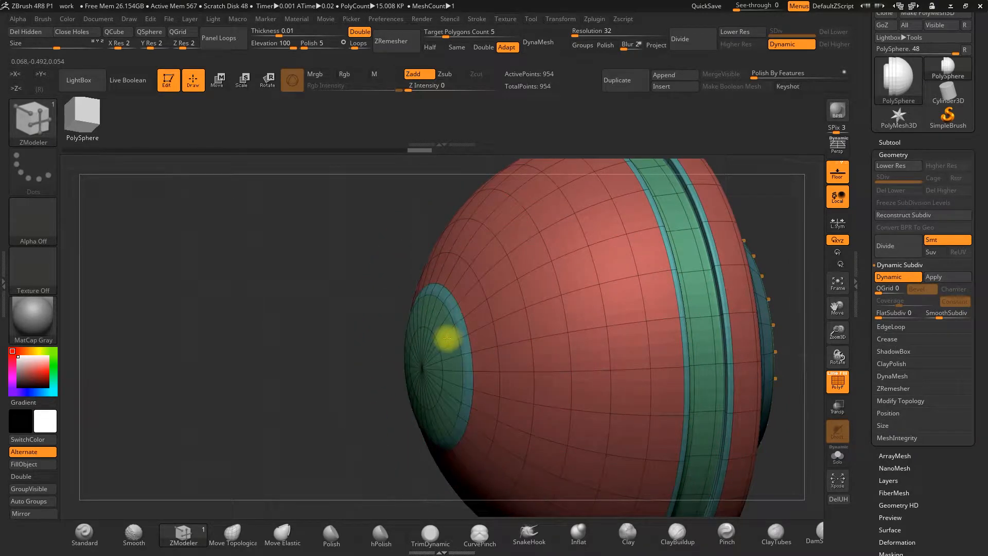
Step: With Dynamic Subdiv off, insert edge loops on the cap's side wall, on its top near the rim and on the dome near its base
drag(356, 376, 398, 294)
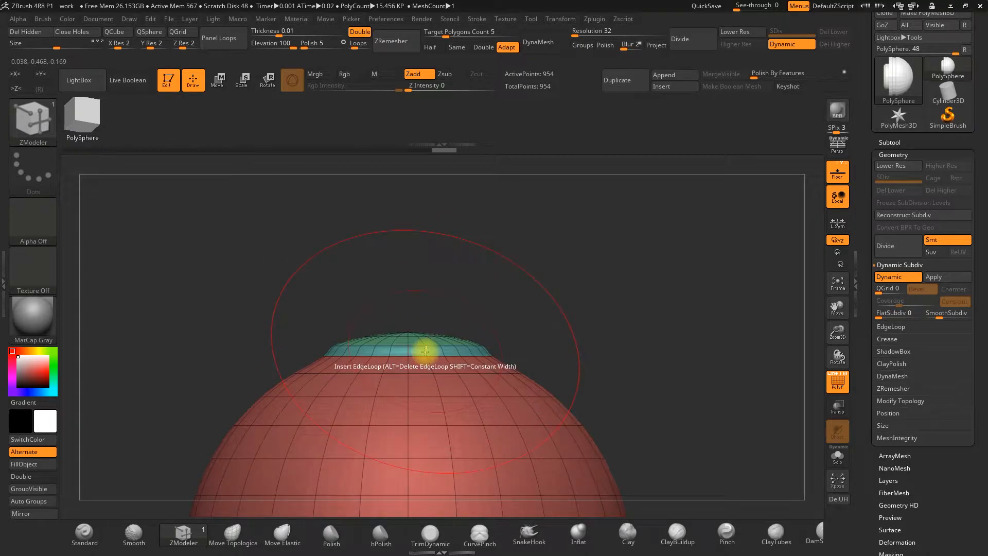
drag(837, 335, 700, 138)
click(795, 46)
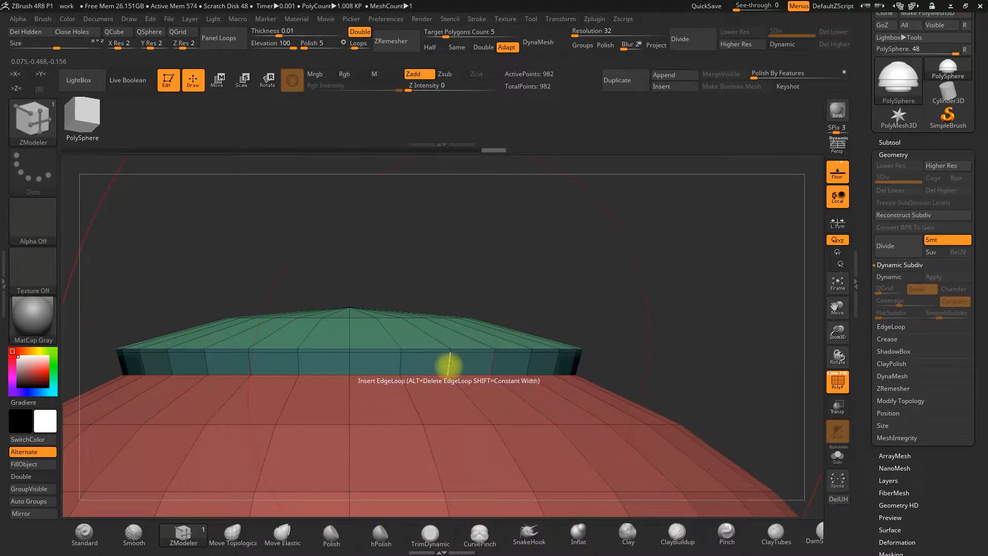
alt+drag(615, 328, 697, 291)
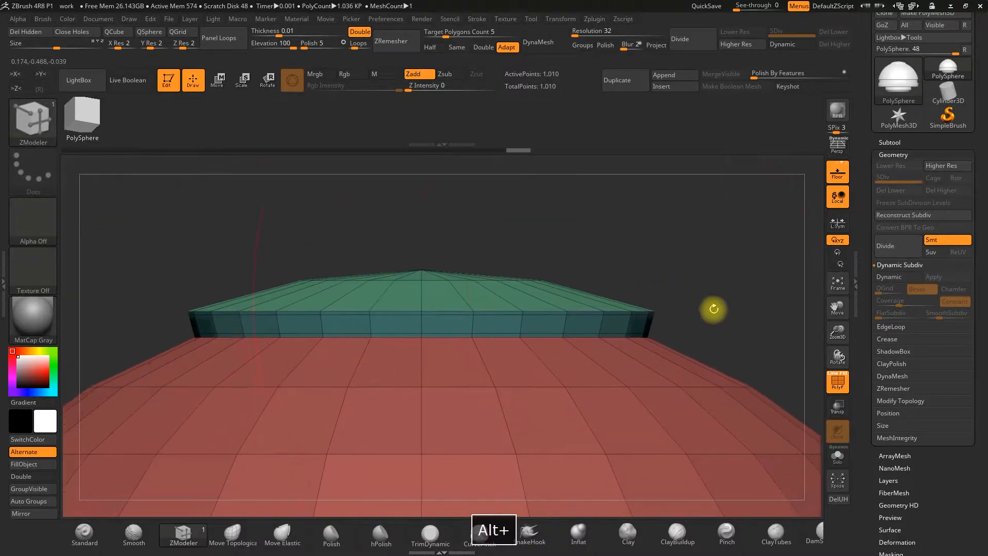
drag(840, 338, 734, 348)
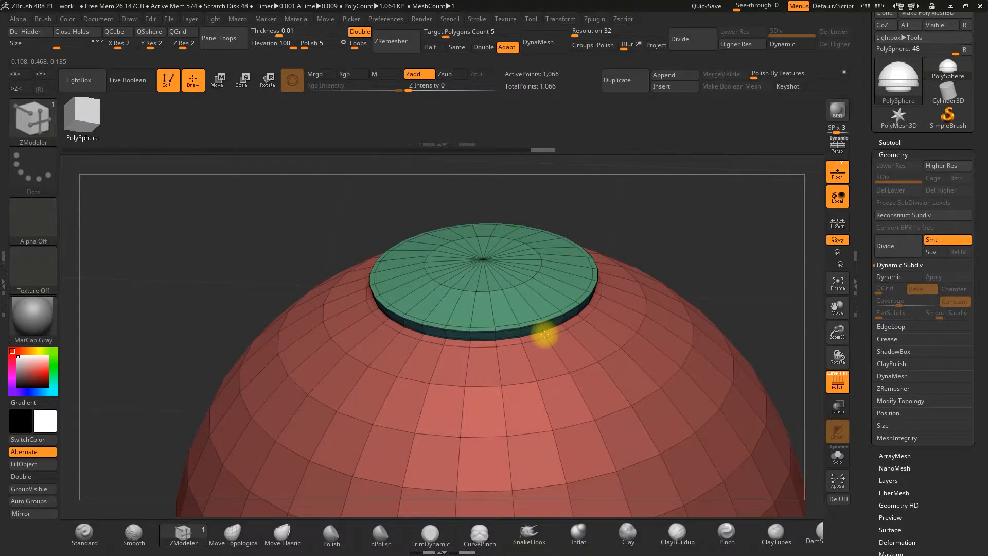
Step: Re-enable Dynamic Subdiv to examine the smoothed cap and the whole model from the side
drag(712, 265, 752, 181)
click(790, 44)
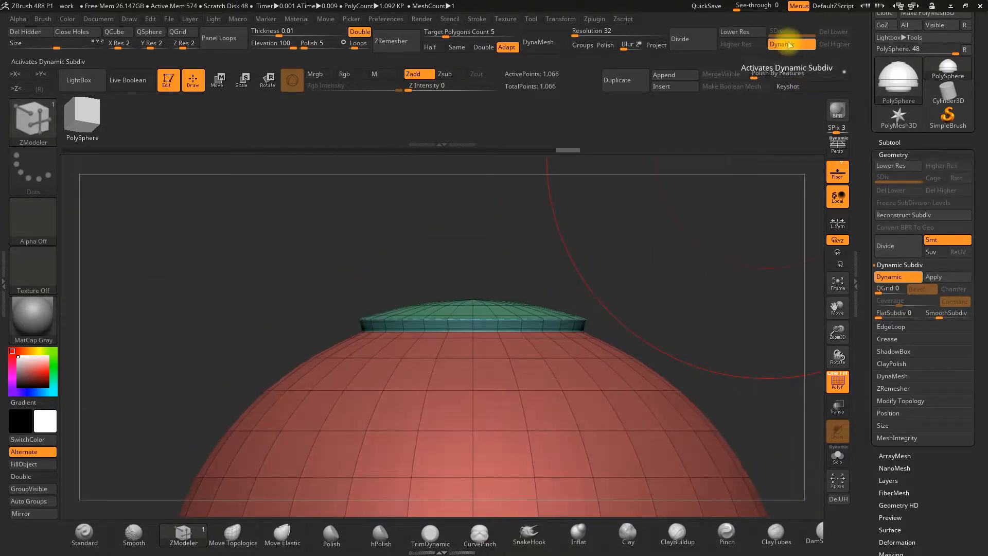
drag(838, 337, 812, 298)
alt+drag(706, 337, 595, 266)
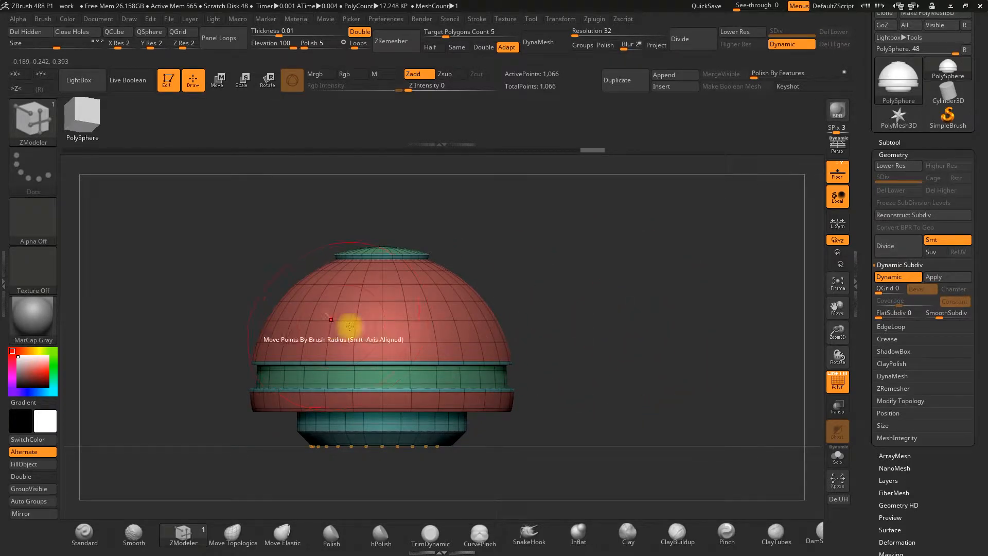
drag(668, 322, 643, 332)
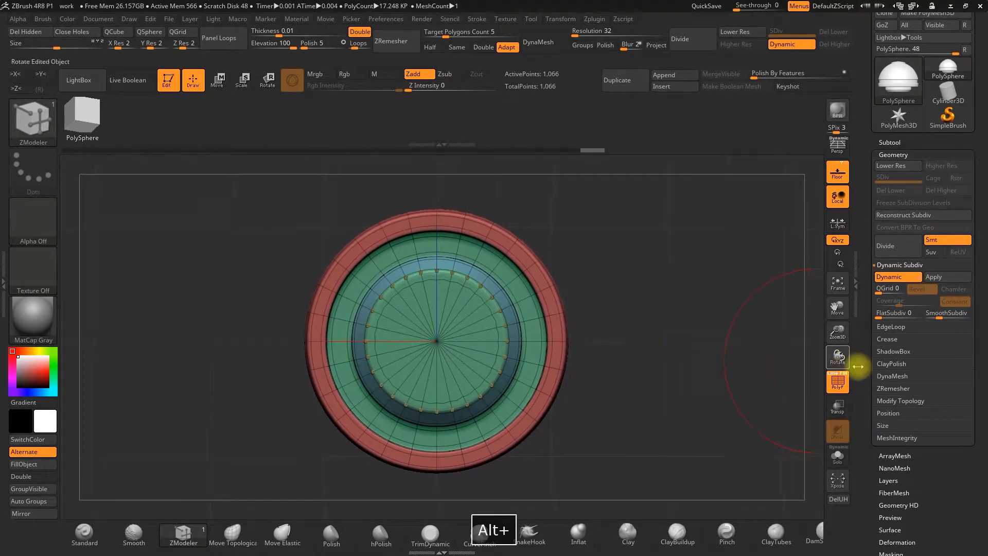
drag(838, 331, 836, 380)
alt+drag(756, 375, 744, 354)
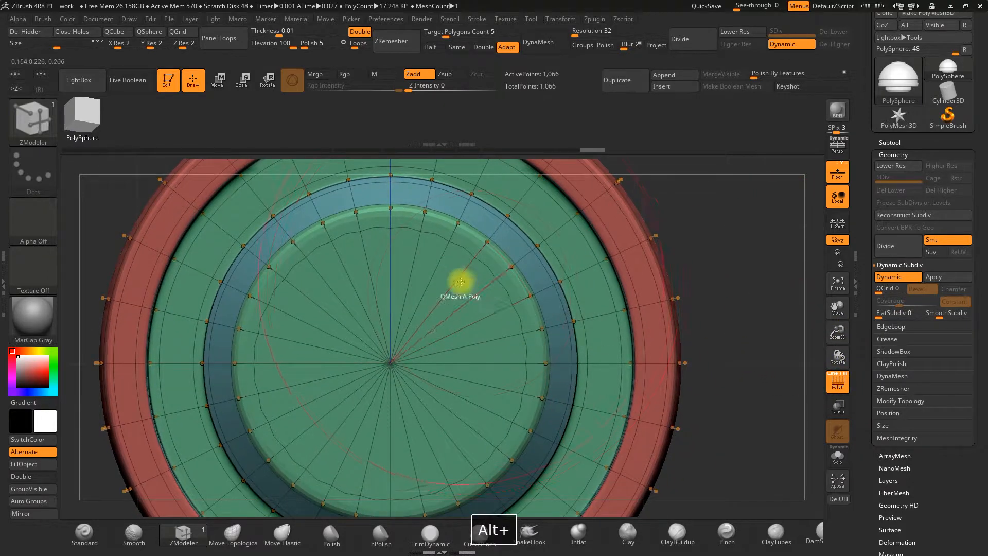
key(ctrl+z)
click(837, 356)
mouse_move(837, 333)
mouse_down()
mouse_move(835, 321)
mouse_move(812, 315)
mouse_up()
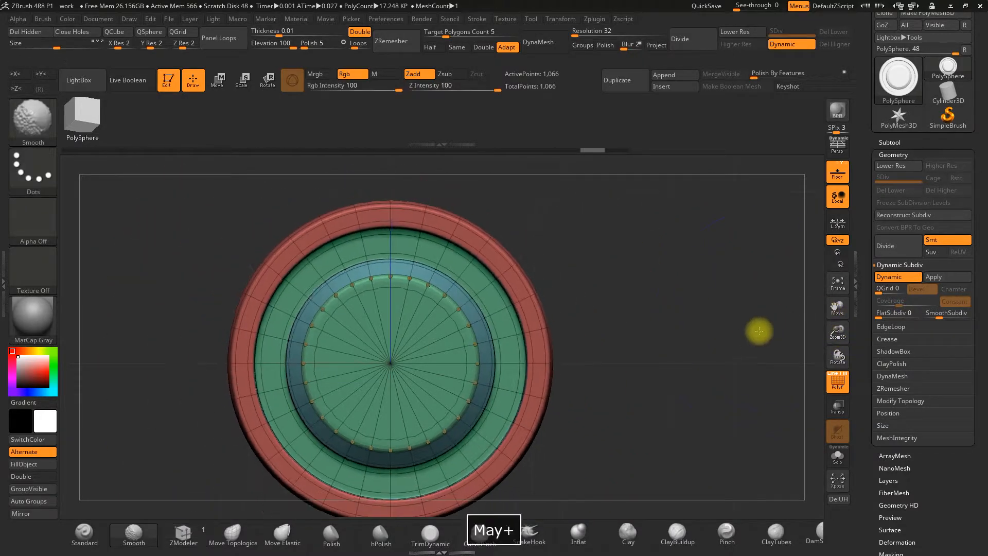
Step: With Dynamic Subdiv off, reduce the brush's draw size and insert an edge loop inside the plug's flat end face
click(783, 44)
key(space)
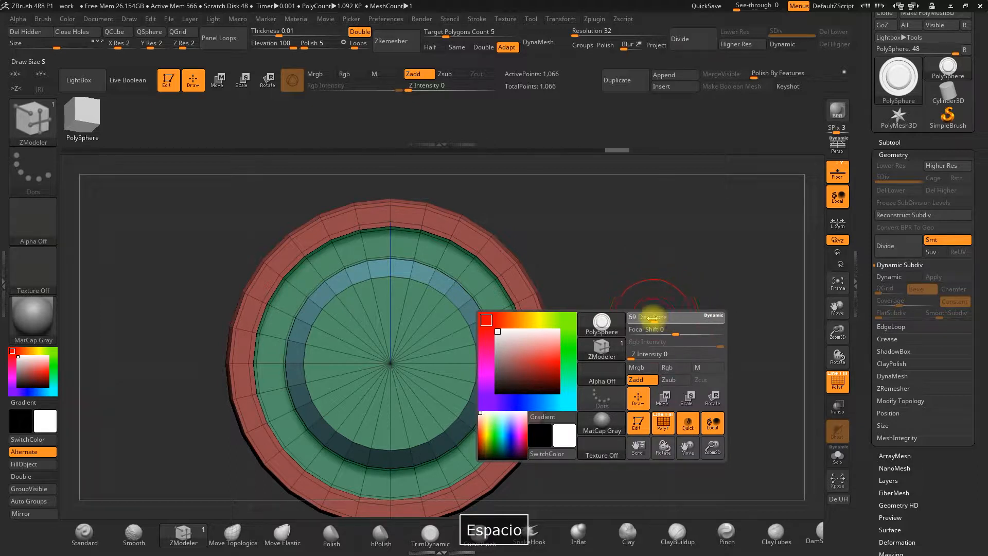
click(435, 329)
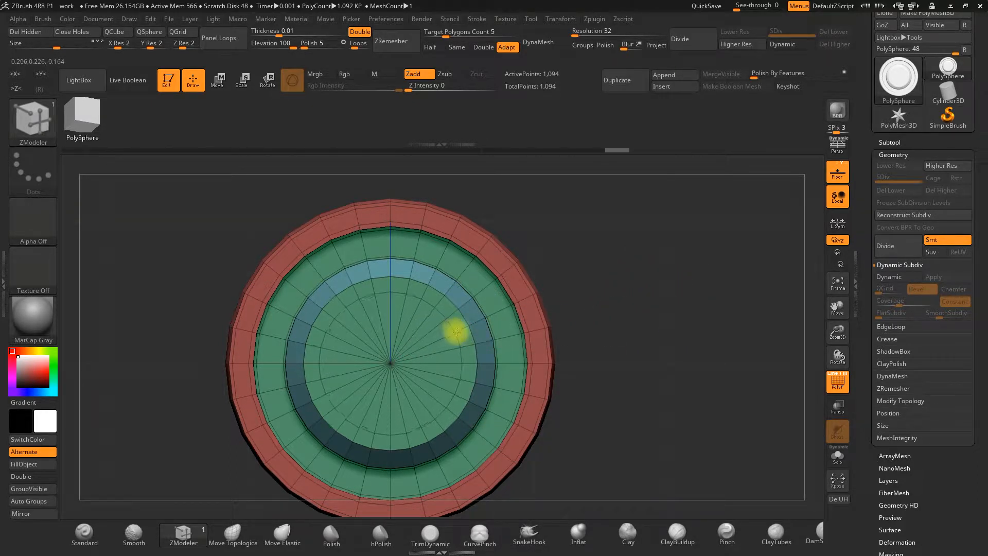
drag(702, 298, 704, 214)
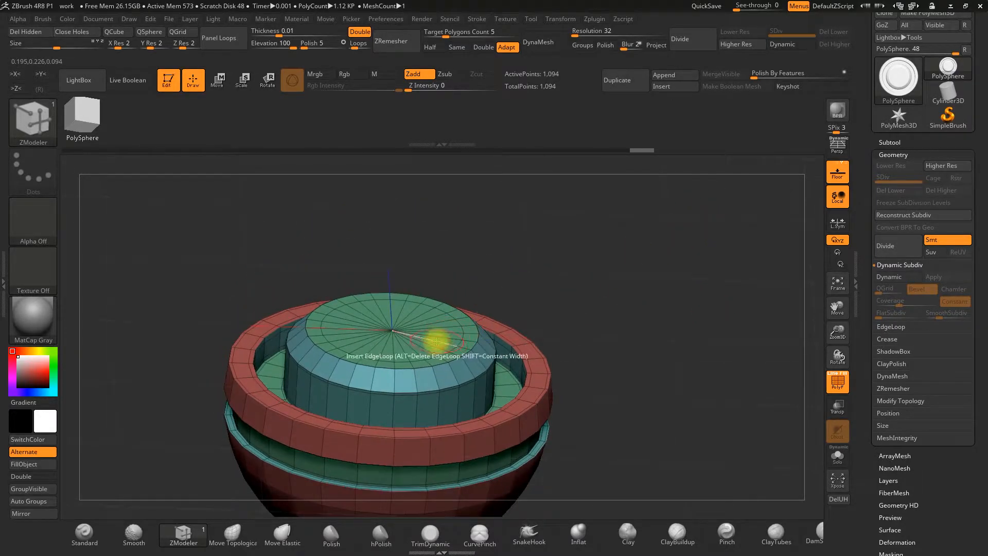
Step: Mark the polygons inside the plug face's edge loop and push them inward with QMesh to form a round recess
shift+drag(545, 305, 566, 344)
mouse_move(450, 370)
alt+mouse_down()
mouse_move(397, 391)
mouse_move(375, 360)
mouse_move(422, 358)
alt+mouse_up()
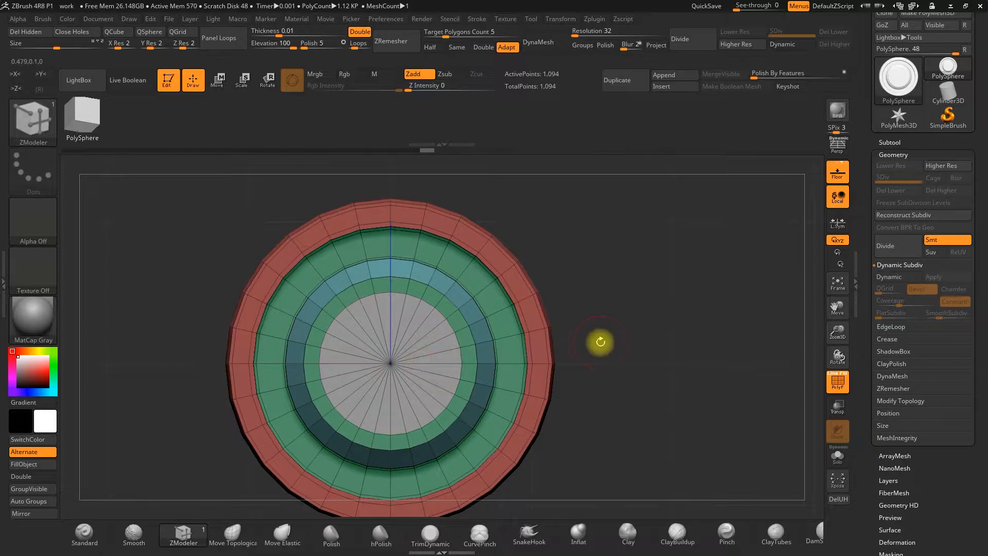
drag(601, 343, 600, 263)
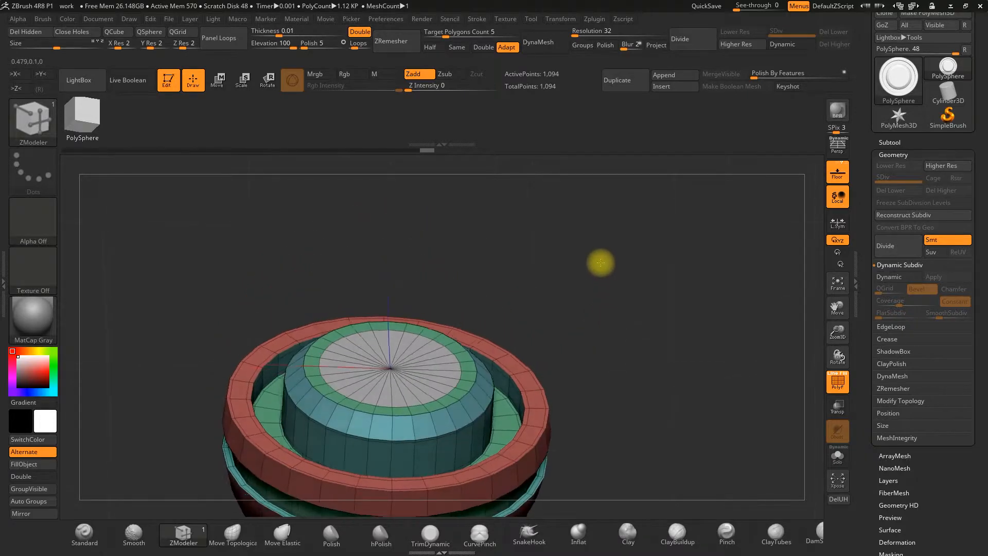
click(443, 366)
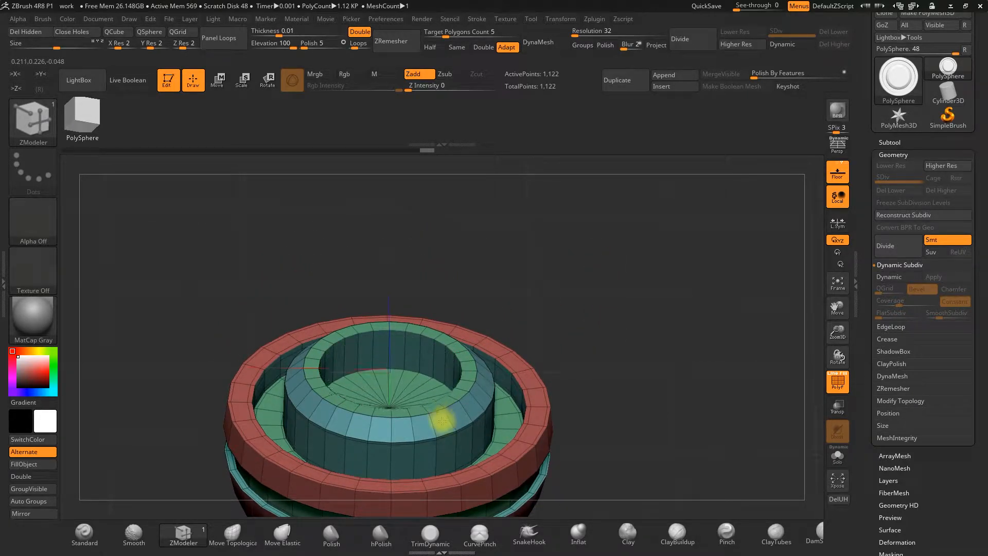
Step: Insert edge loops along the plug recess's inner wall, near its floor's edge and near both edges of its flat rim
mouse_move(623, 234)
mouse_down()
mouse_move(626, 289)
mouse_move(647, 222)
mouse_move(591, 276)
mouse_move(591, 324)
mouse_up()
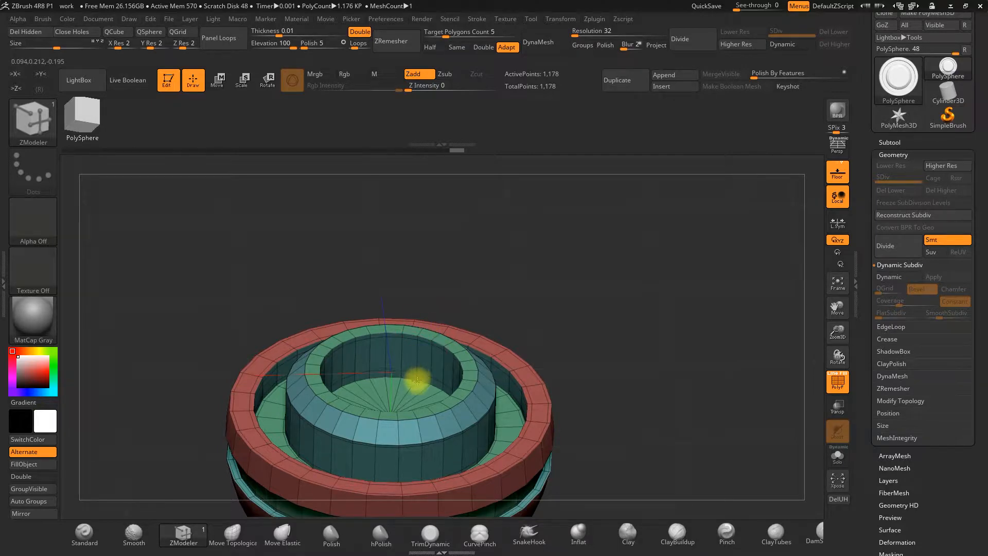
mouse_move(544, 290)
mouse_down()
mouse_move(565, 327)
mouse_move(464, 362)
mouse_up()
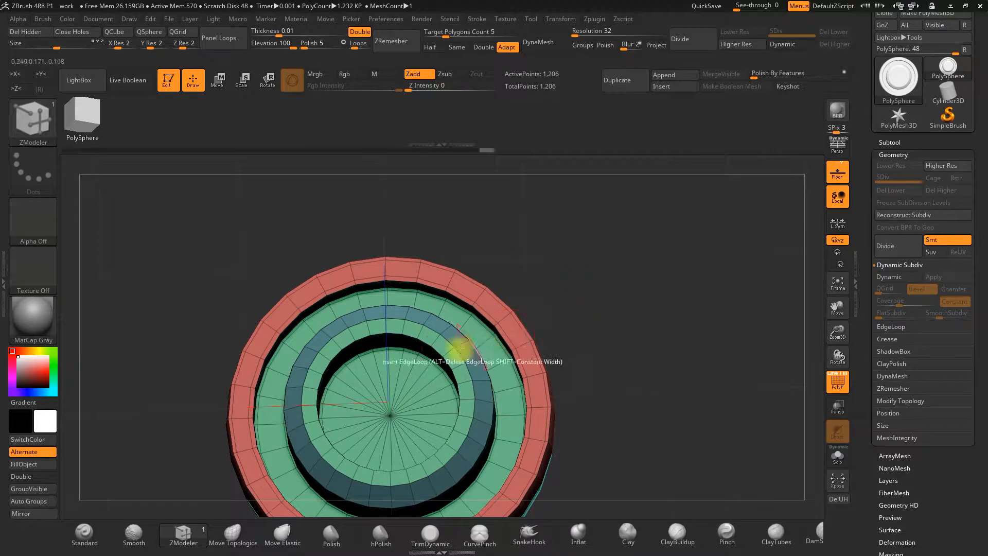
click(446, 351)
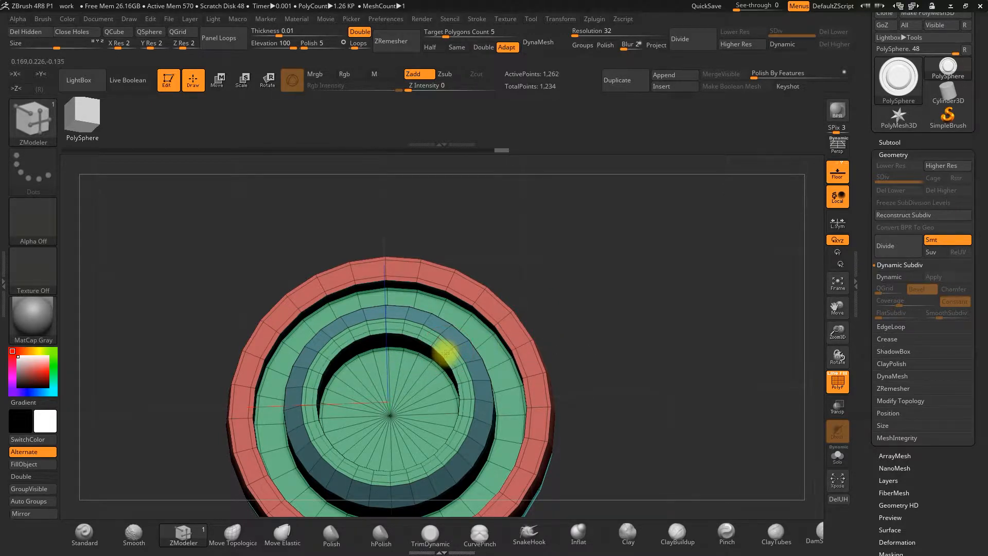
Step: Re-enable Dynamic Subdiv and examine the smoothed model from below and from the side, undoing any stray edit
drag(641, 291, 732, 165)
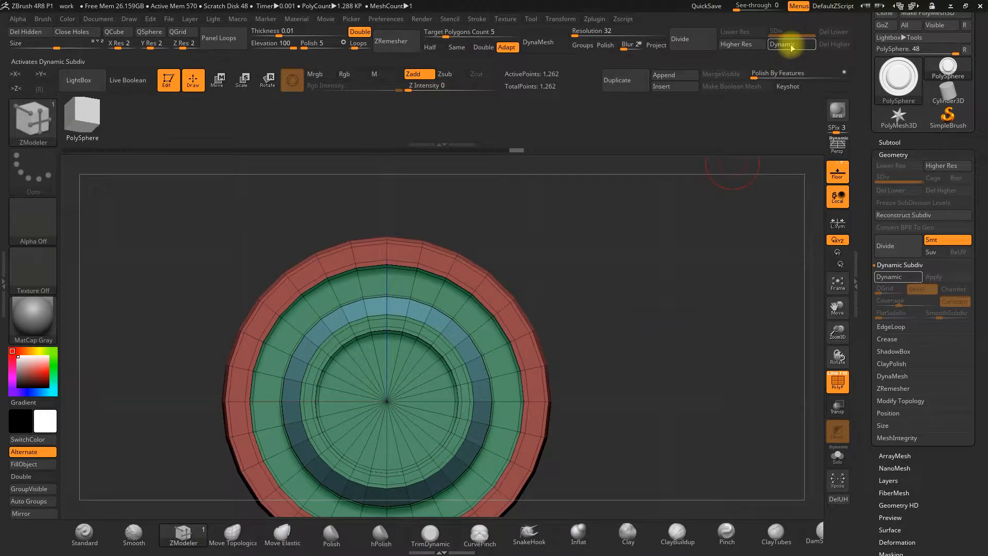
click(786, 46)
drag(622, 294, 622, 386)
drag(645, 304, 678, 351)
drag(838, 335, 829, 304)
alt+drag(620, 319, 611, 309)
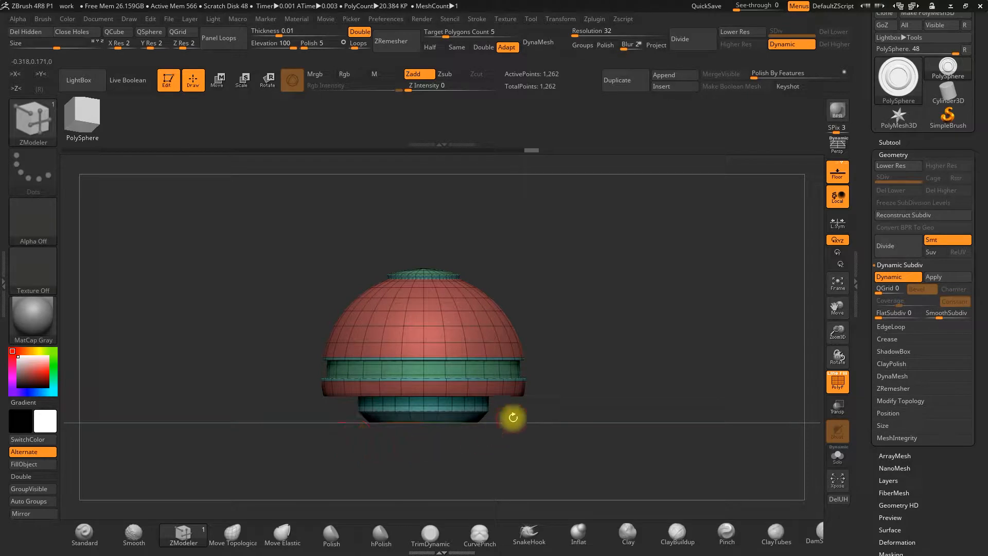
key(ctrl+z)
alt+drag(573, 389, 561, 364)
drag(395, 399, 588, 270)
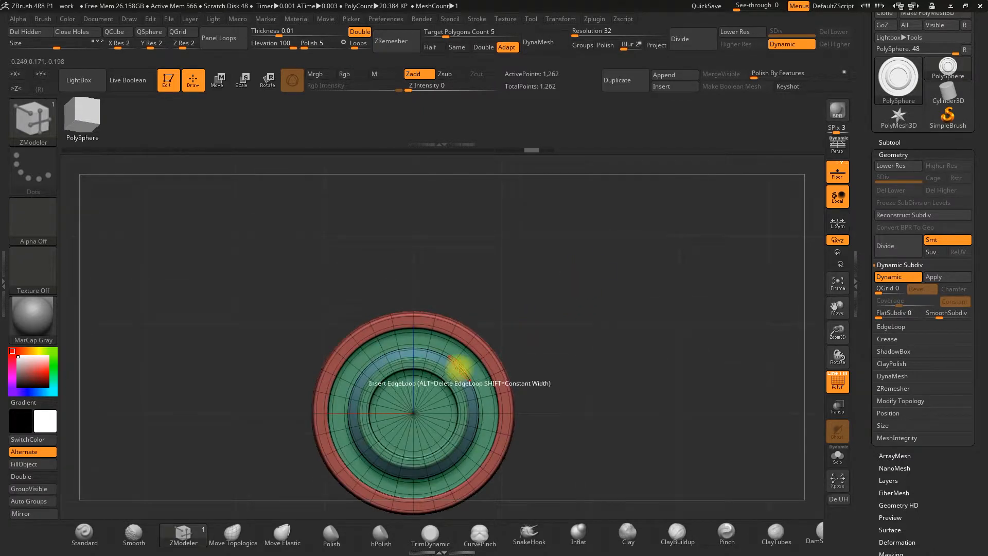
drag(597, 300, 499, 415)
alt+drag(597, 305, 597, 326)
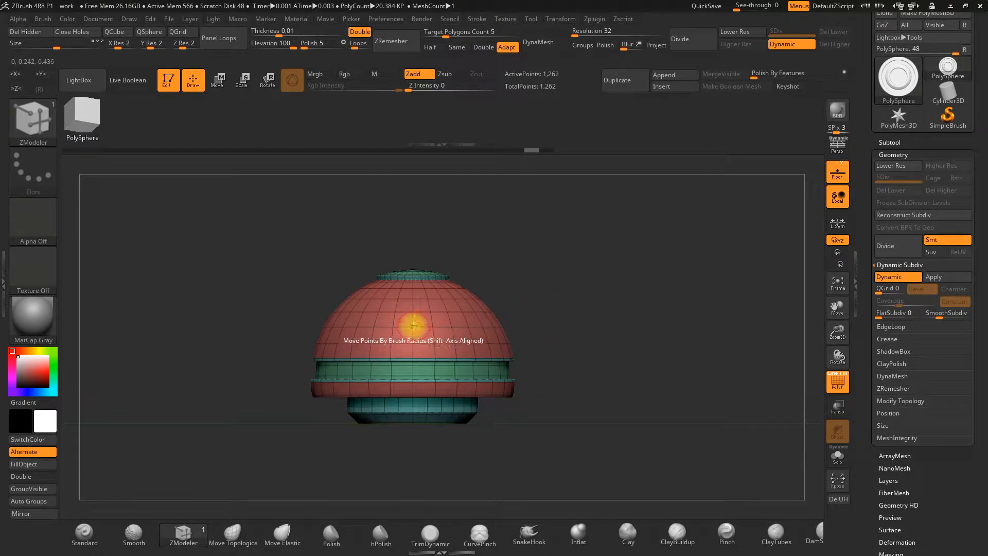
Step: Split the point at the front centre of the dome with ZModeler to create a round polygroup of faces
drag(840, 331, 839, 366)
alt+drag(641, 312, 695, 327)
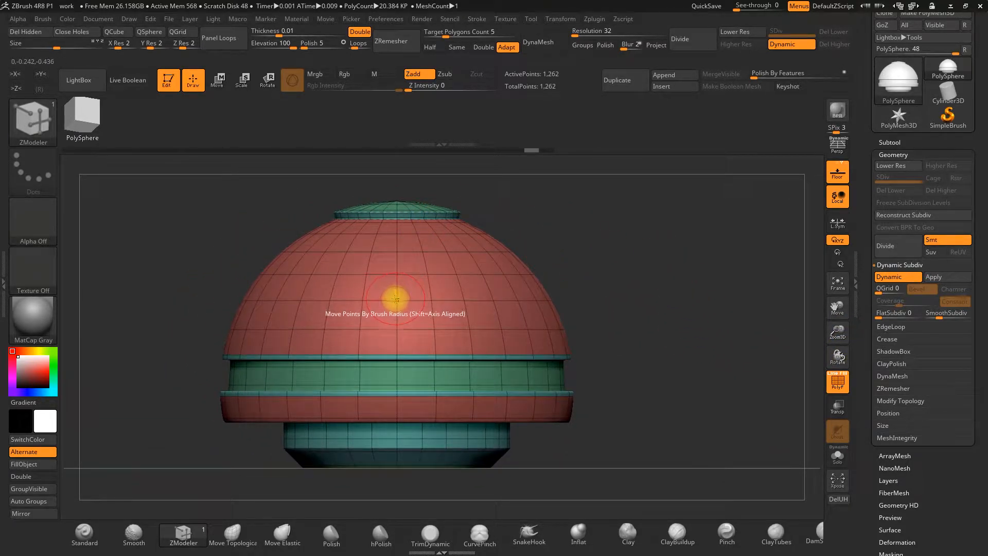
key(space)
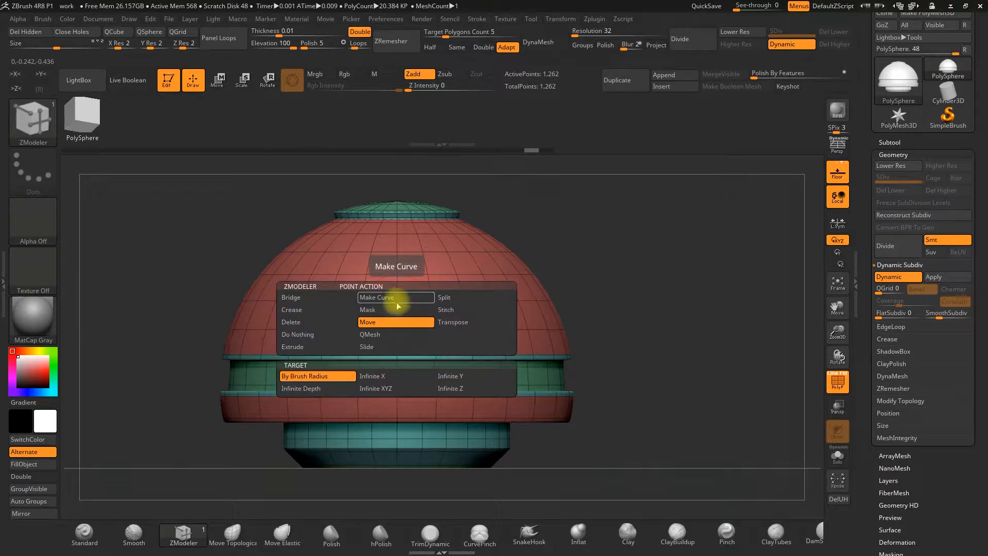
click(449, 301)
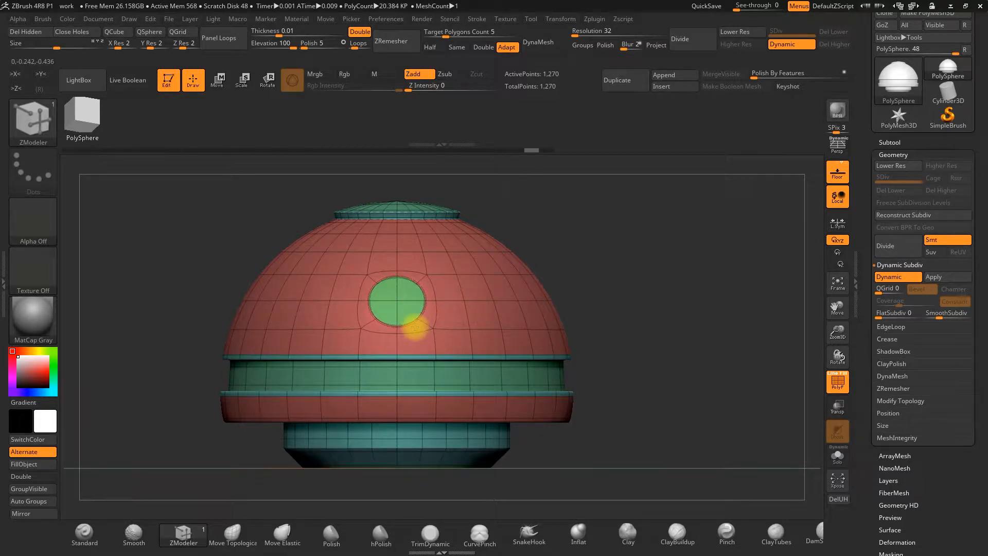
drag(621, 239, 655, 238)
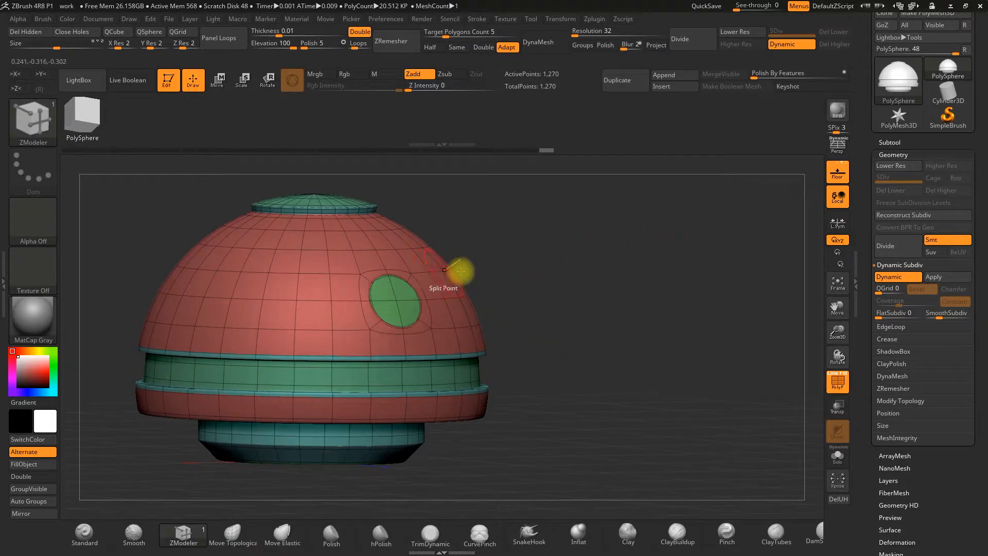
shift+drag(520, 258, 496, 265)
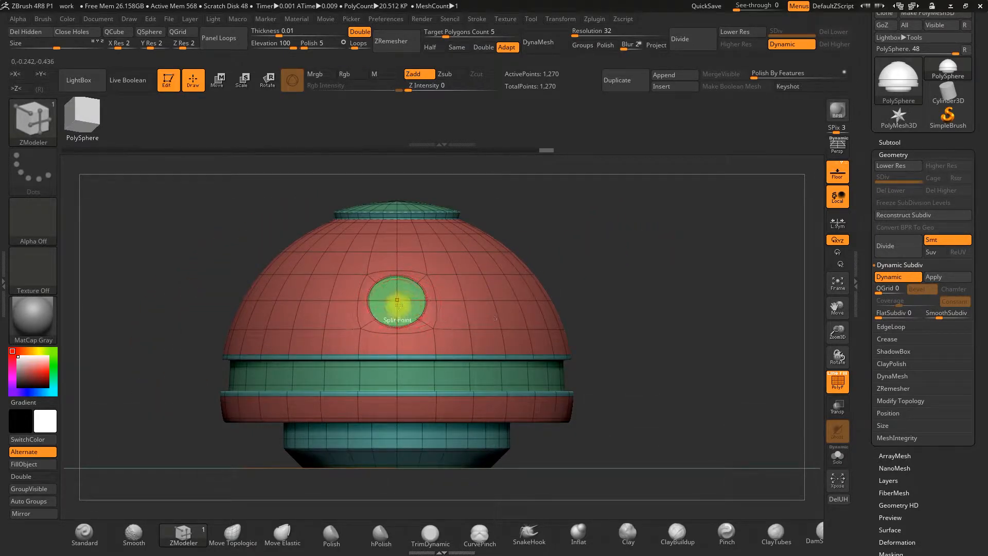
drag(640, 245, 686, 265)
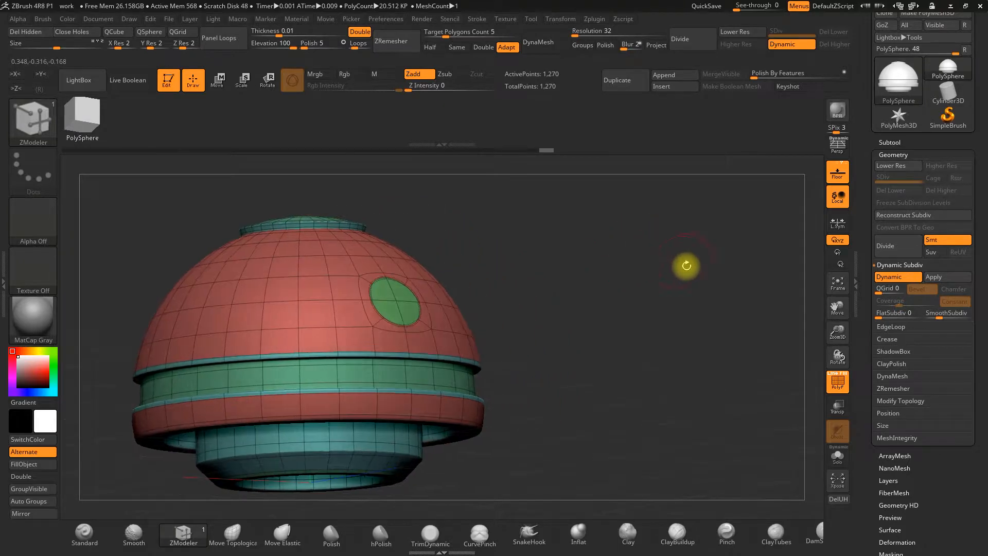
Step: Mark the polygons of the round face on the dome's front and push them inward with QMesh to form a hole
drag(837, 332, 842, 385)
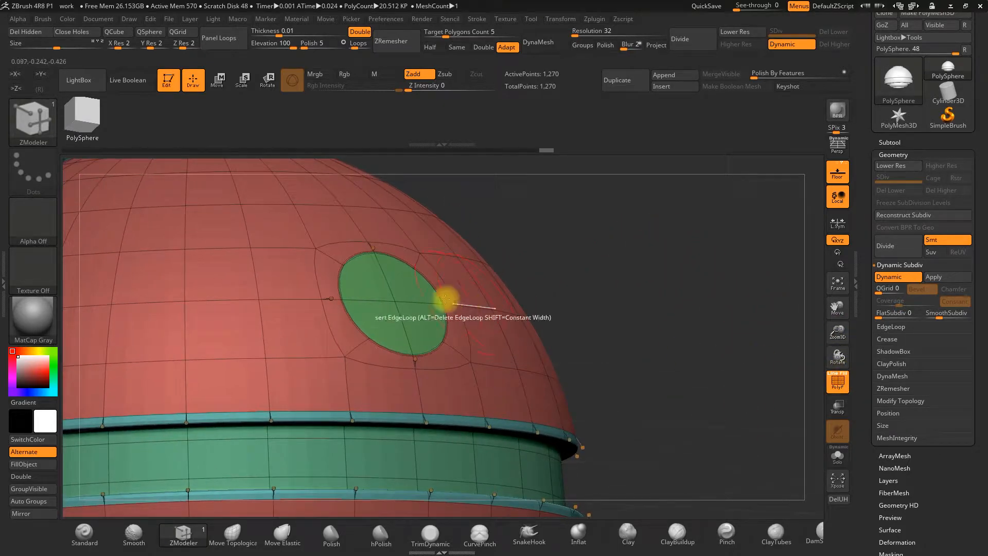
alt+click(414, 289)
alt+drag(396, 311, 382, 290)
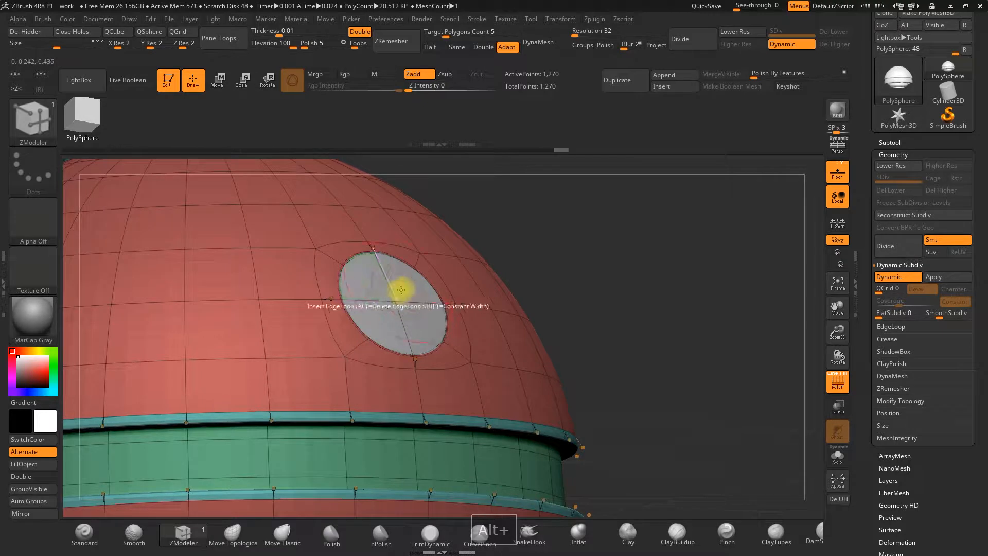
key(space)
click(487, 167)
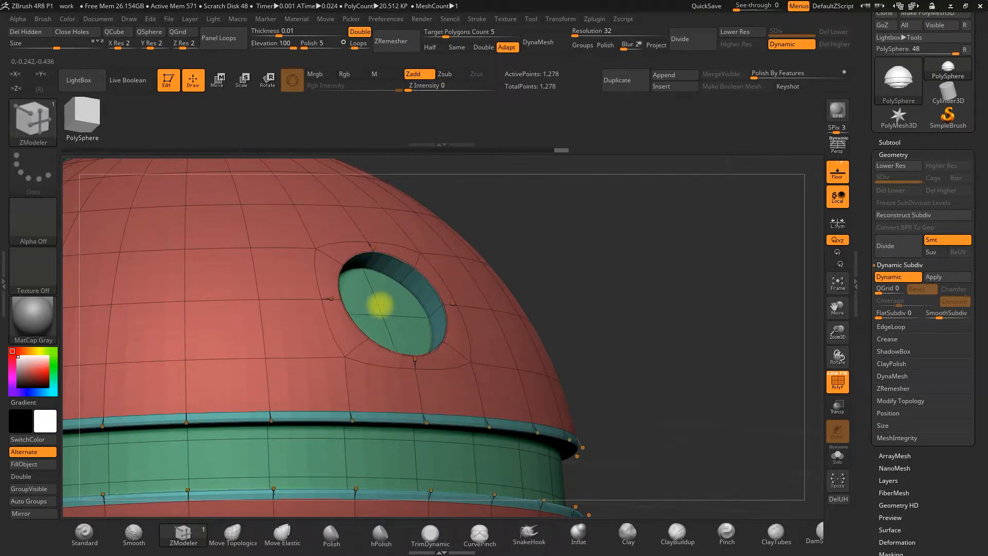
shift+drag(611, 264, 679, 261)
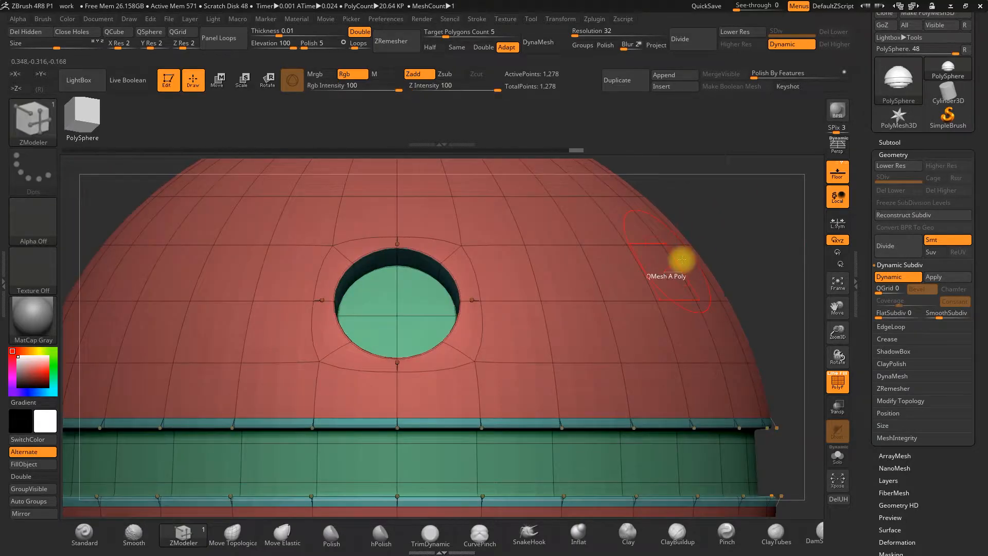
Step: Examine the whole model and its new round front recess from the front at several distances
drag(834, 335, 817, 291)
alt+drag(676, 294, 677, 309)
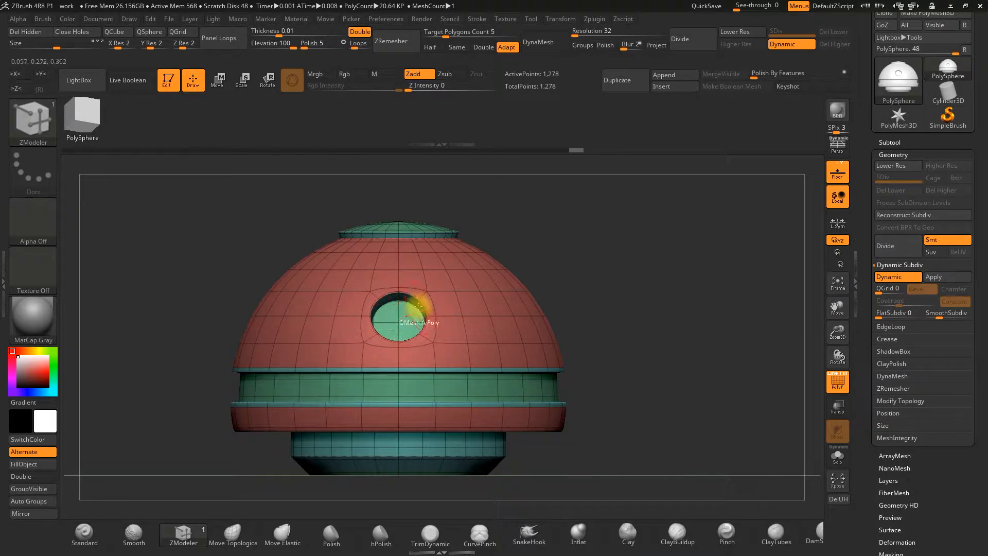
drag(836, 328, 834, 360)
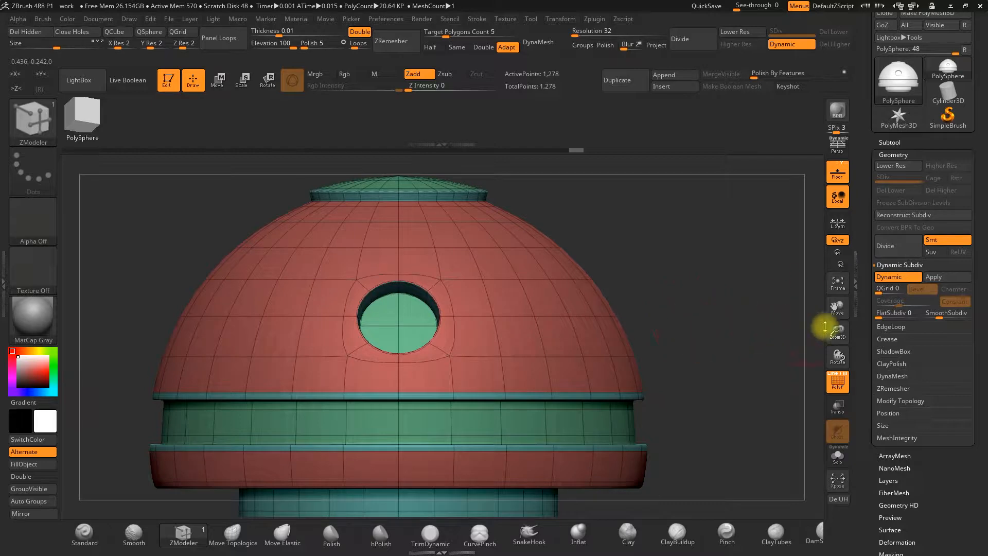
drag(837, 327, 832, 357)
drag(772, 269, 780, 280)
drag(833, 329, 666, 317)
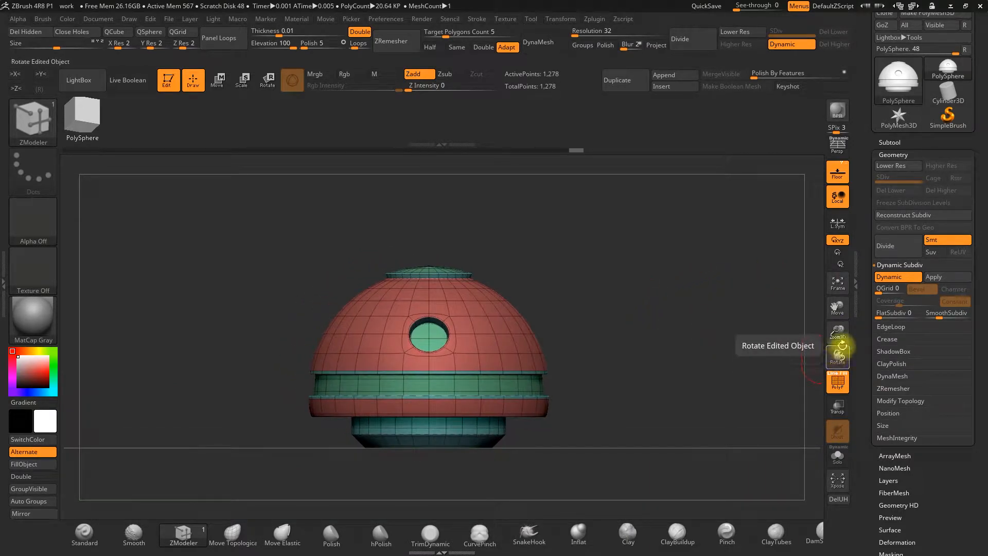
drag(839, 333, 833, 345)
alt+drag(632, 305, 653, 315)
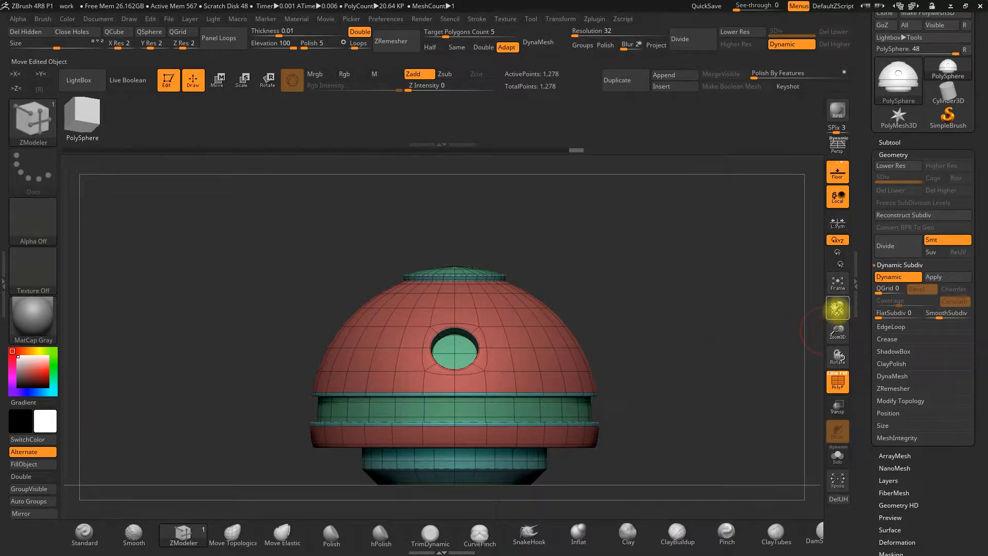
drag(834, 309, 834, 283)
drag(838, 334, 834, 353)
alt+drag(732, 341, 679, 345)
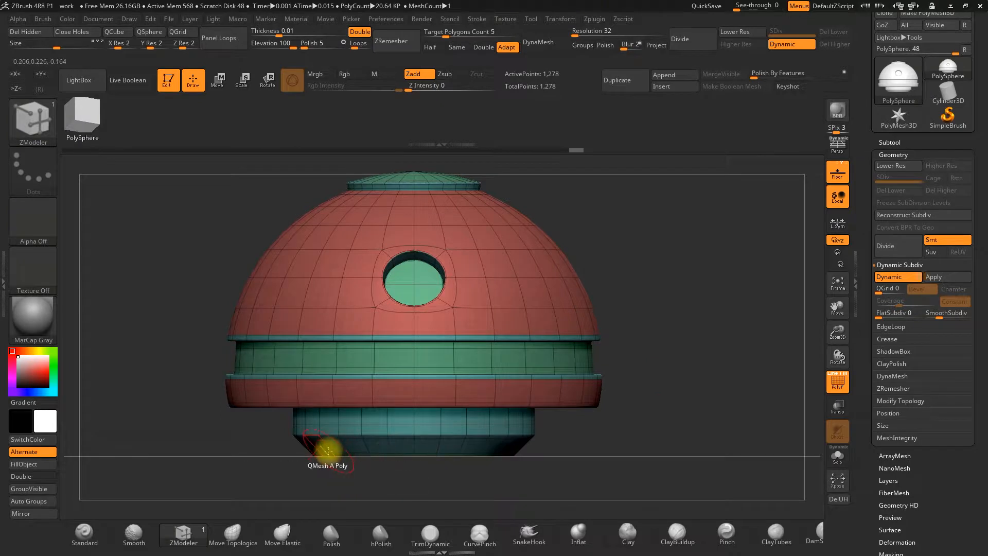
drag(842, 337, 840, 327)
alt+drag(649, 313, 662, 330)
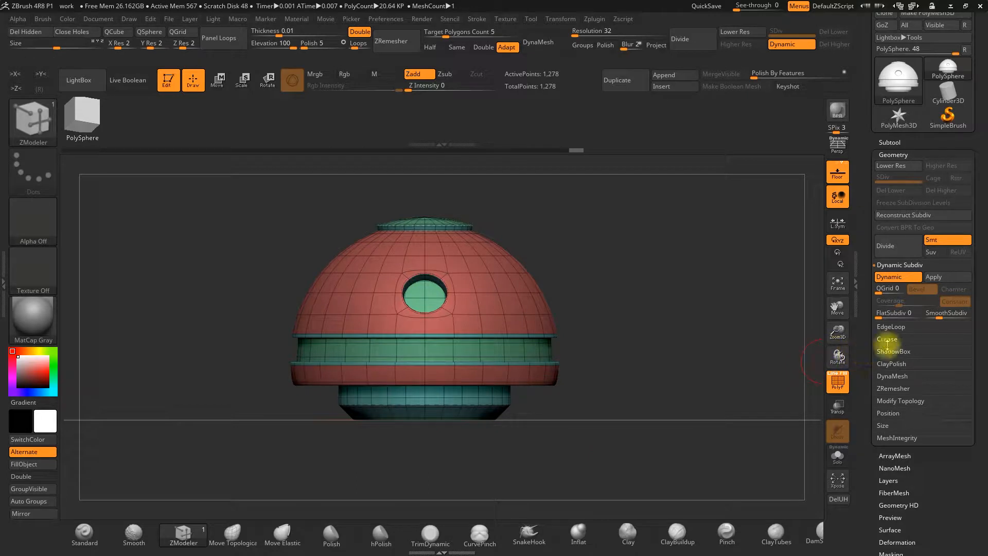
Step: Append a Cube3D as a new subtool alongside the half-sphere model
click(667, 90)
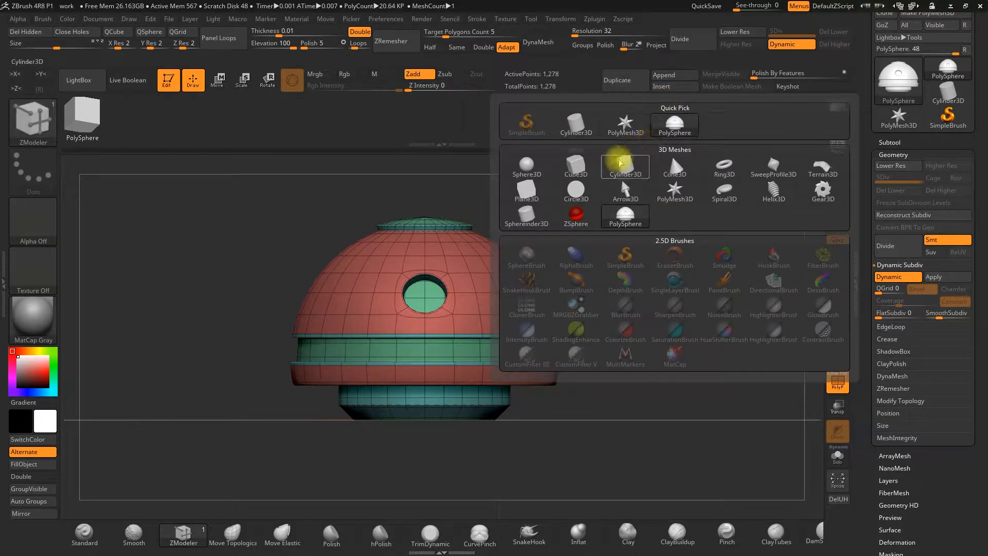
click(578, 165)
drag(838, 332, 819, 288)
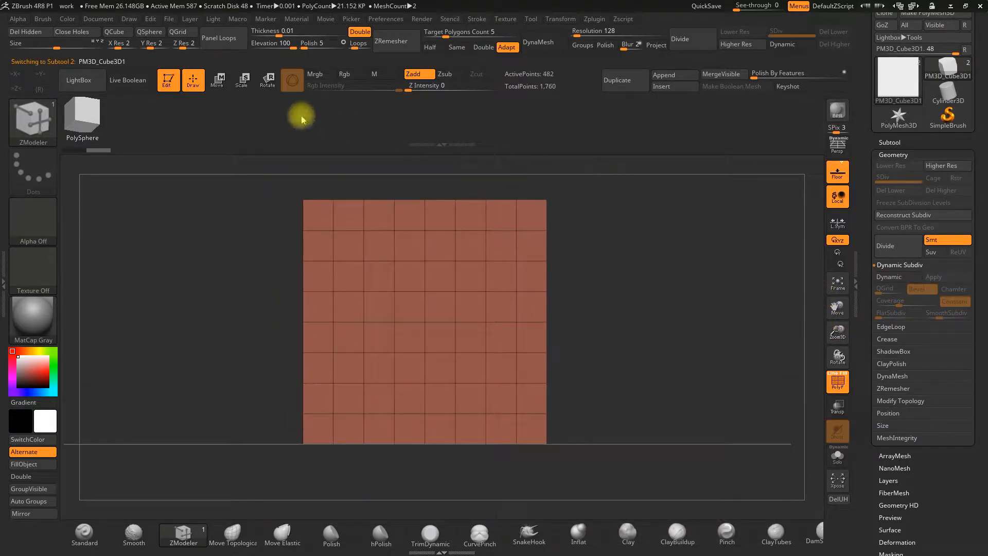
Step: Convert the cube subtool to a PolyCube and reduce its divisions to a single polygon per side
click(217, 80)
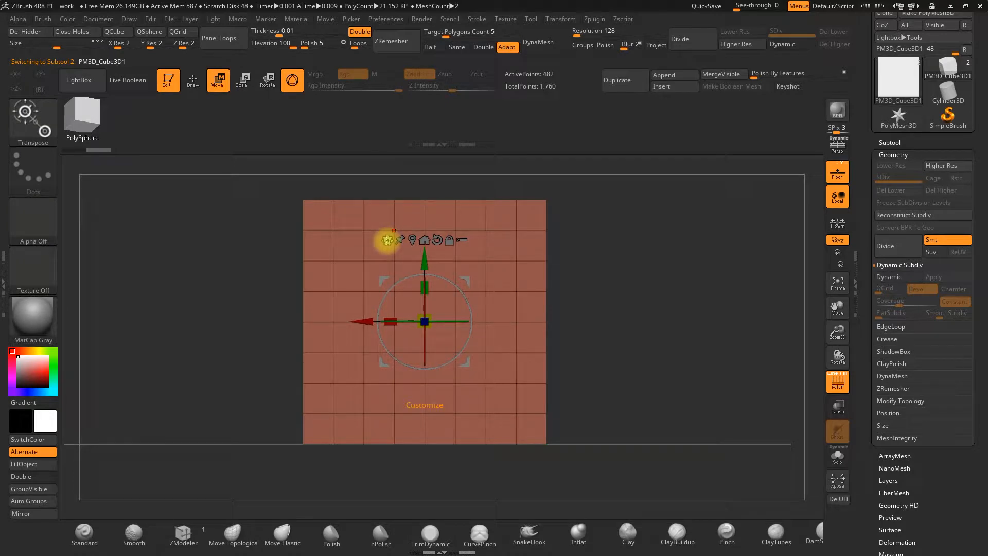
click(388, 240)
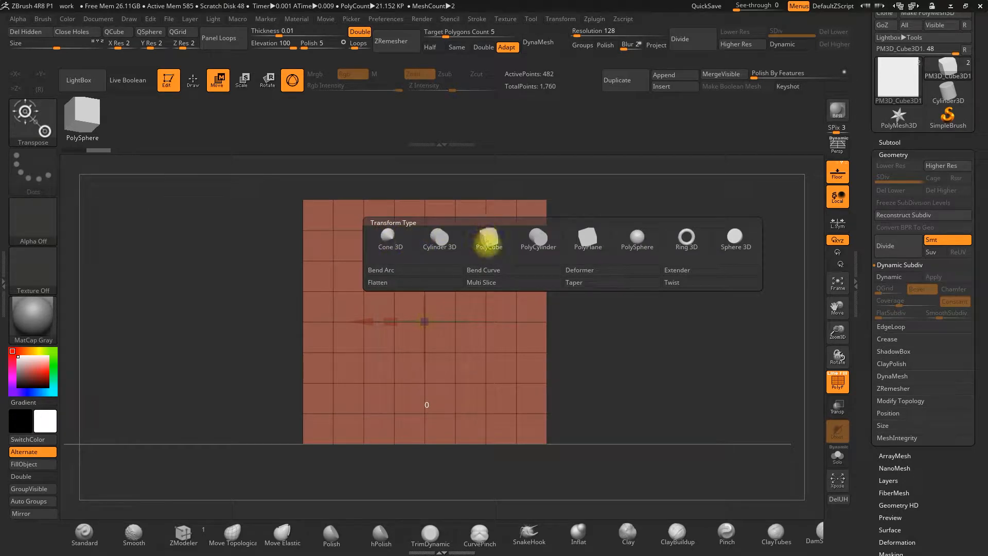
click(489, 240)
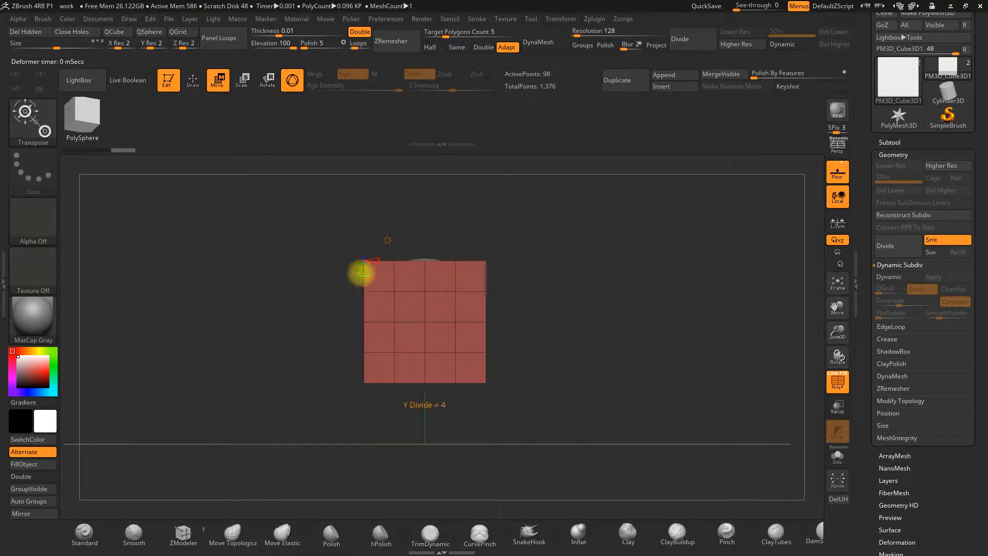
drag(378, 260, 362, 265)
drag(324, 300, 362, 302)
drag(479, 262, 543, 323)
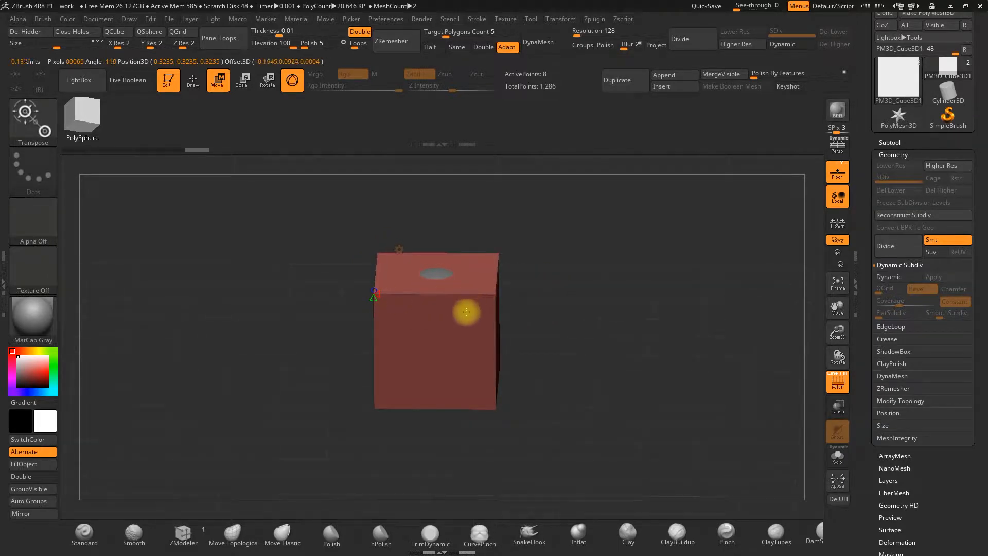
shift+drag(528, 297, 554, 275)
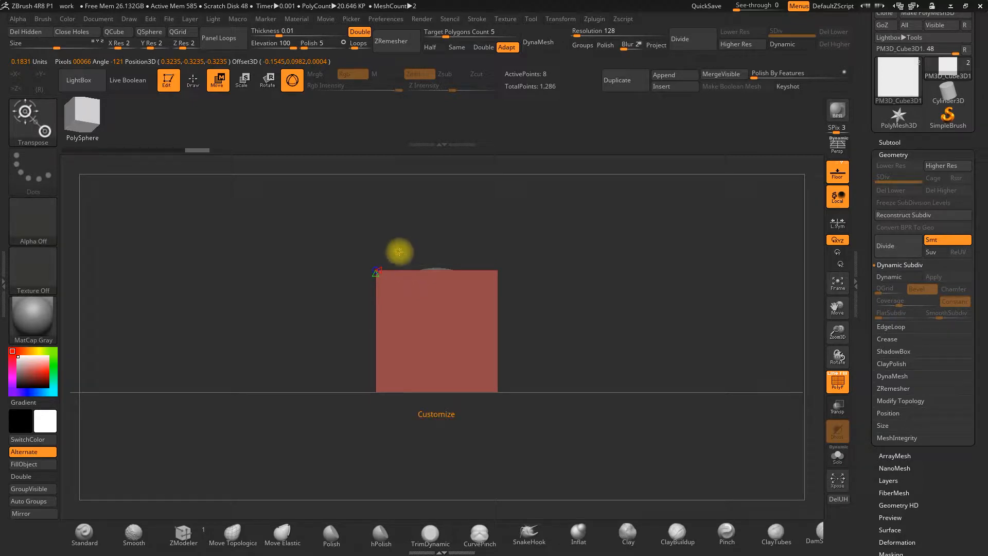
Step: Return to Gizmo 3D and scale the cube taller, with reduced width and depth, into a slender post through the model
click(399, 248)
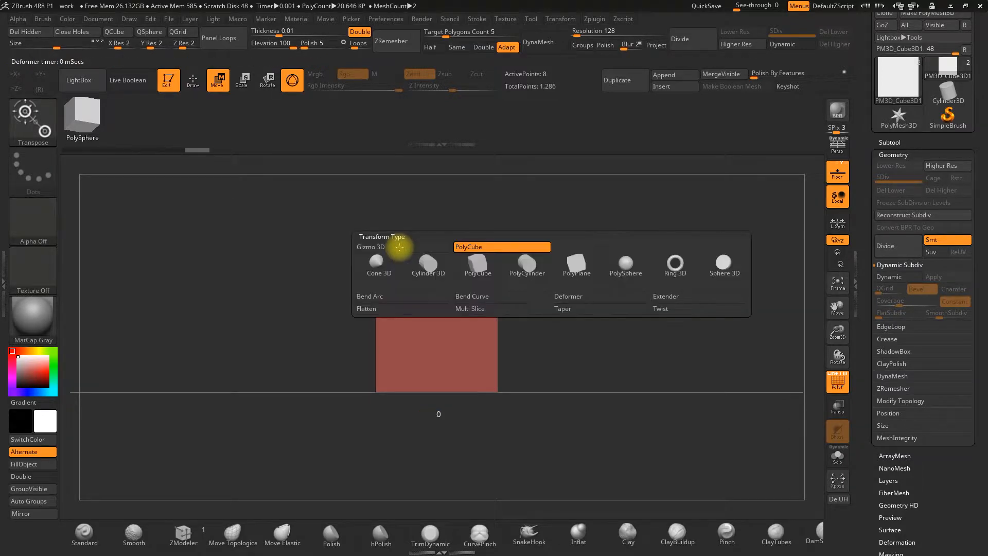
click(372, 248)
drag(434, 296, 514, 273)
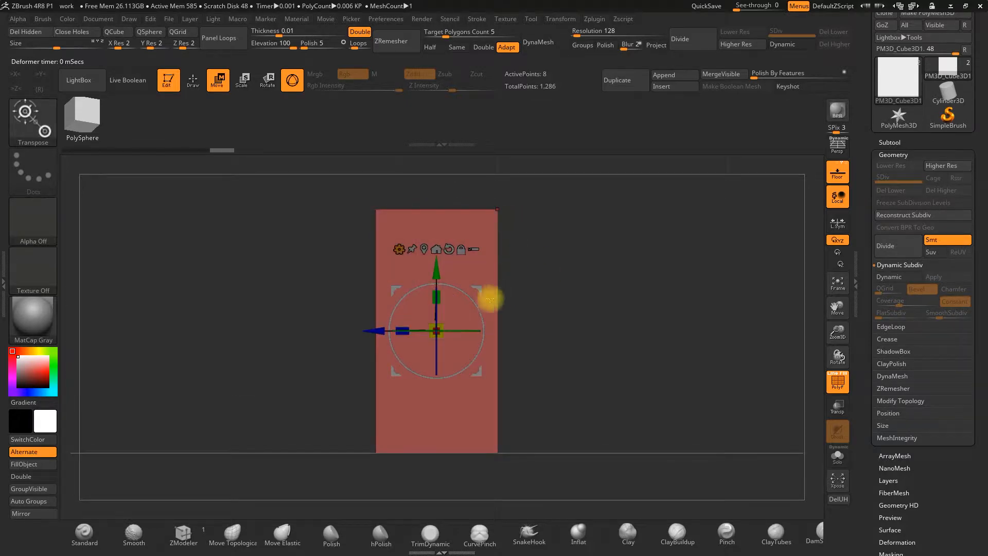
drag(402, 330, 554, 326)
drag(404, 331, 449, 336)
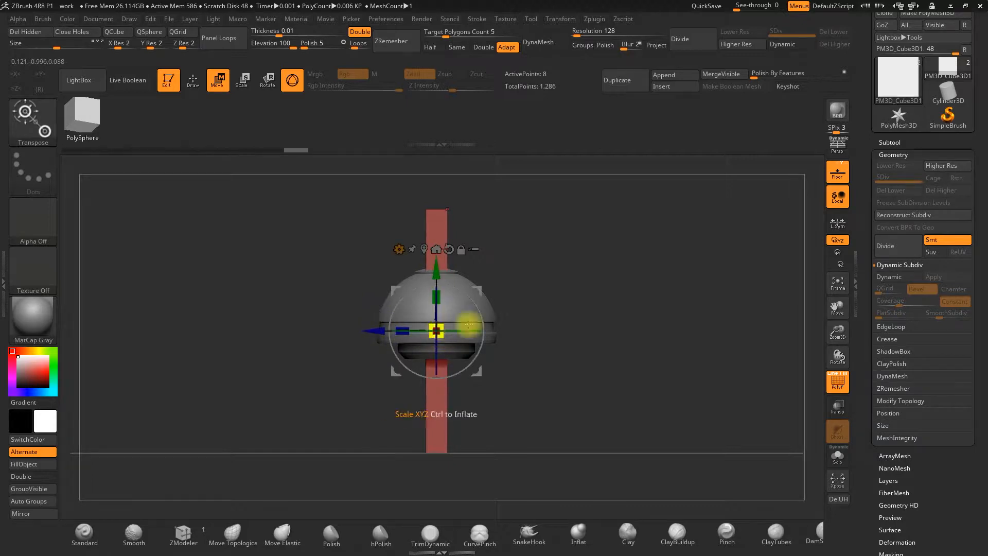
shift+drag(543, 326, 574, 331)
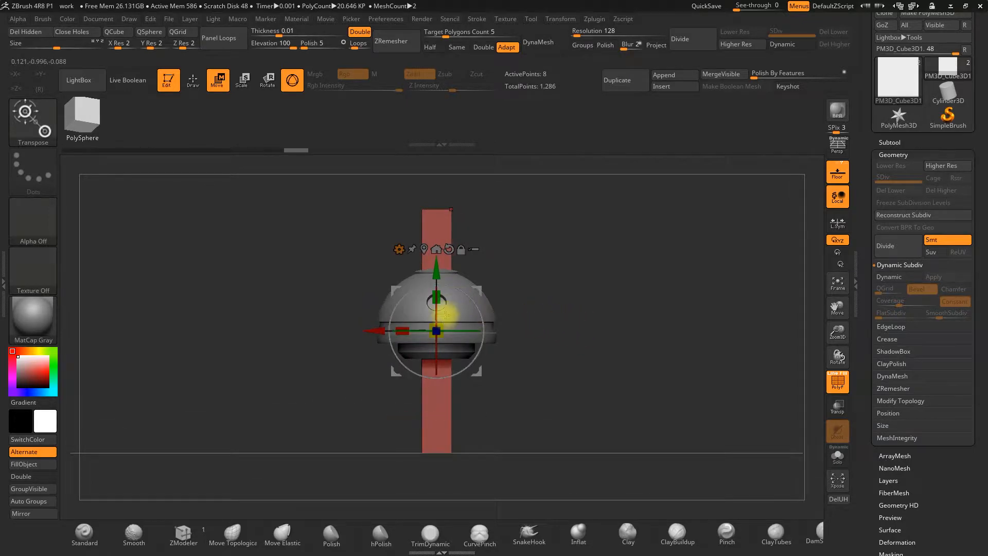
Step: Scale the post down uniformly and place it under the outer rim at the model's side
drag(436, 330, 431, 382)
drag(549, 347, 471, 346)
drag(385, 332, 335, 348)
drag(382, 276, 391, 354)
Step: Return to Draw mode and insert a horizontal edge loop around the middle of the post with ZModeler
click(191, 82)
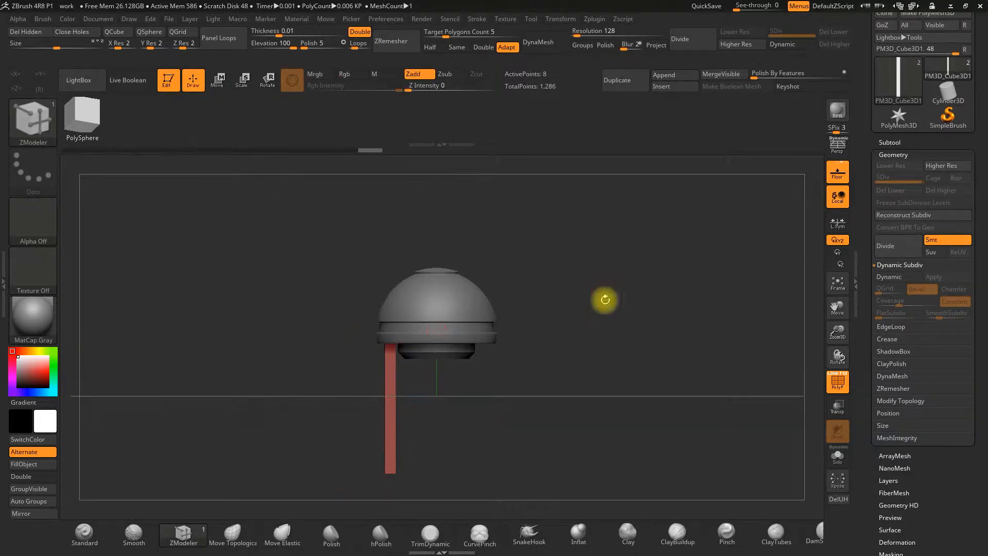
drag(590, 340, 563, 323)
drag(835, 334, 823, 378)
alt+drag(502, 381, 472, 366)
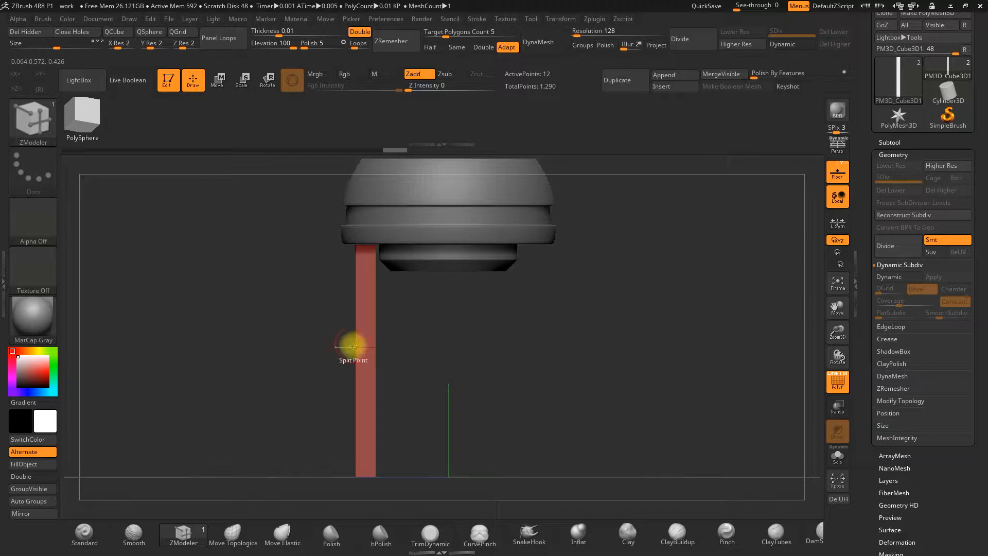
Step: Set the ZModeler point action to Move for the points on the post's middle edge loop
drag(334, 352, 343, 353)
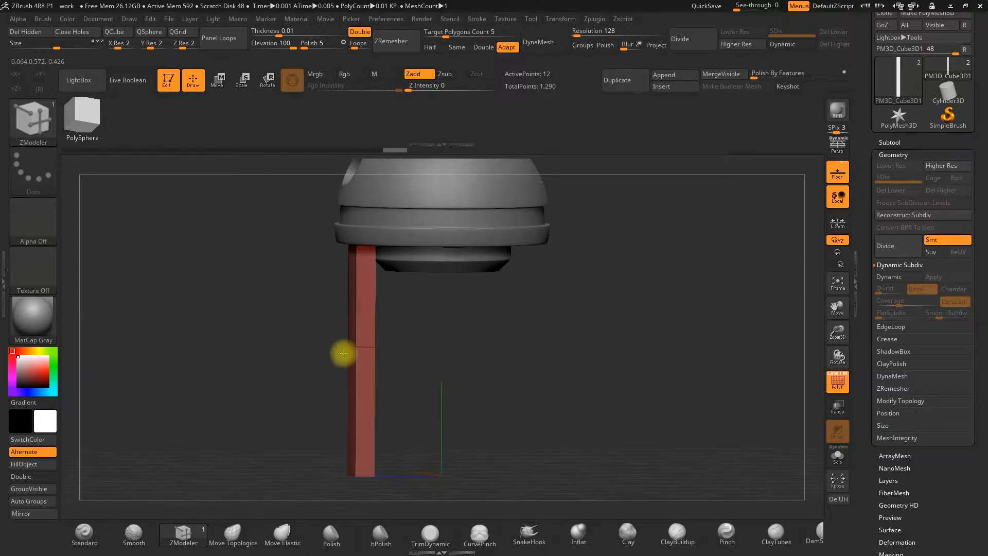
right_drag(355, 347, 357, 347)
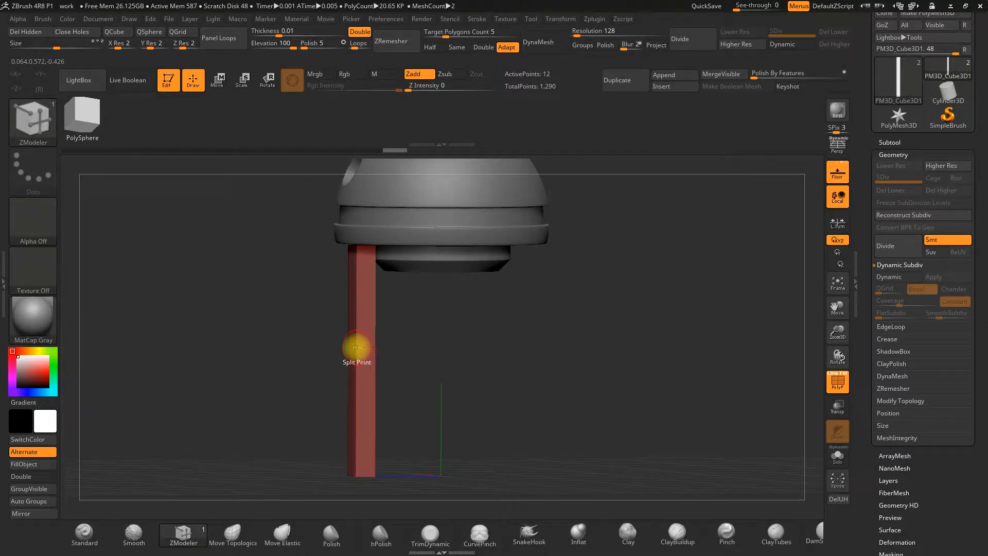
right_click(357, 347)
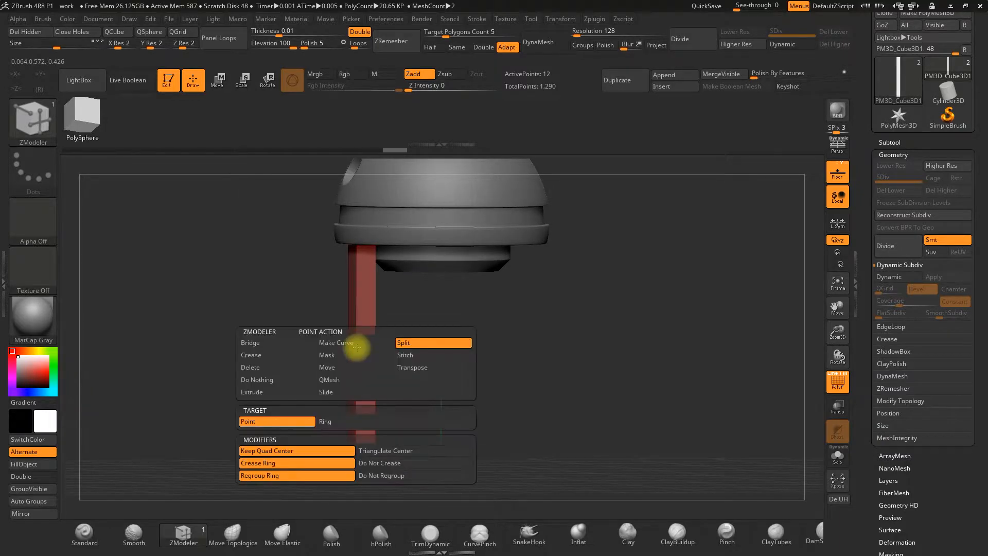
click(339, 367)
drag(495, 324, 486, 325)
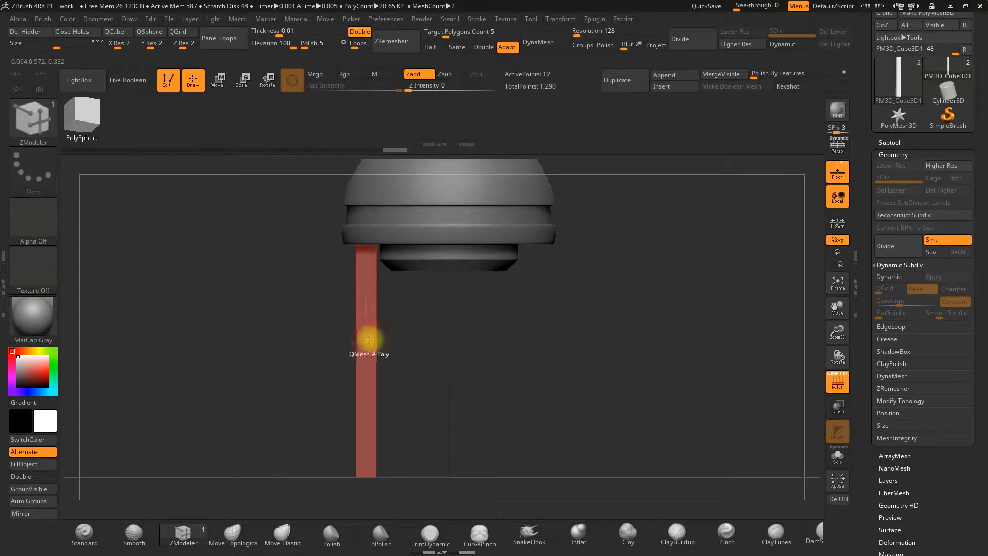
Step: Move the post to the central axis with the gizmo's Mesh To Axis option
click(217, 80)
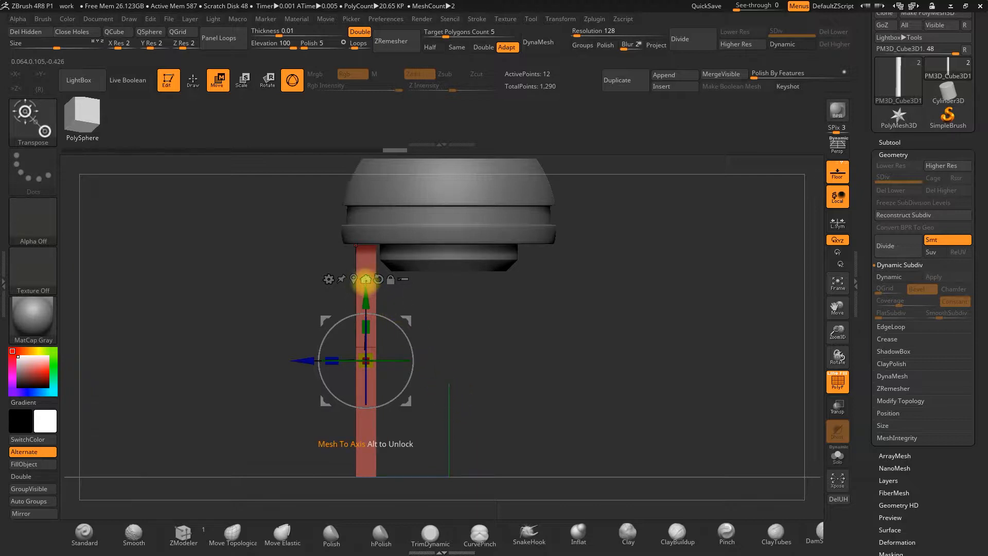
click(366, 280)
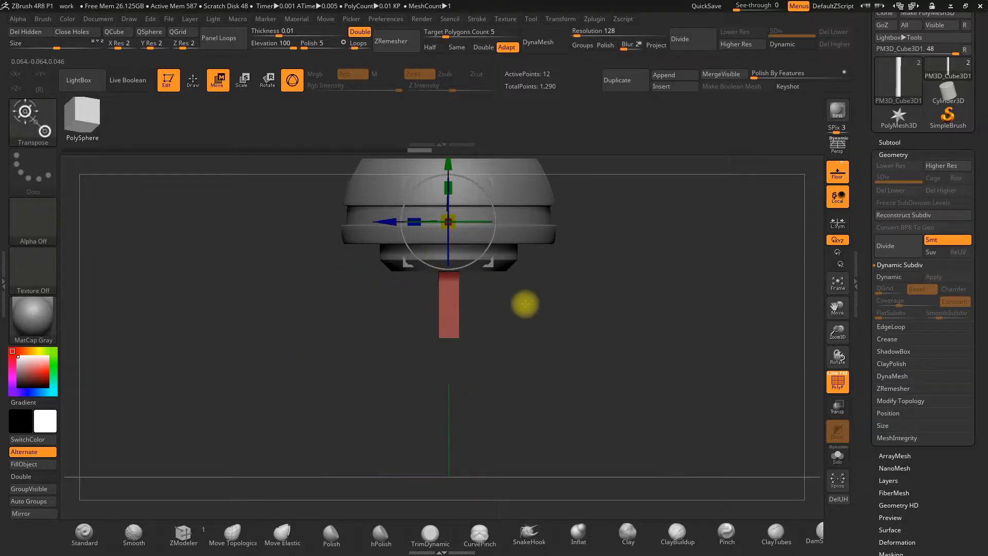
Step: Isolate the post subtool with Solo and return to Draw mode for ZModeler editing
alt+drag(527, 311, 518, 404)
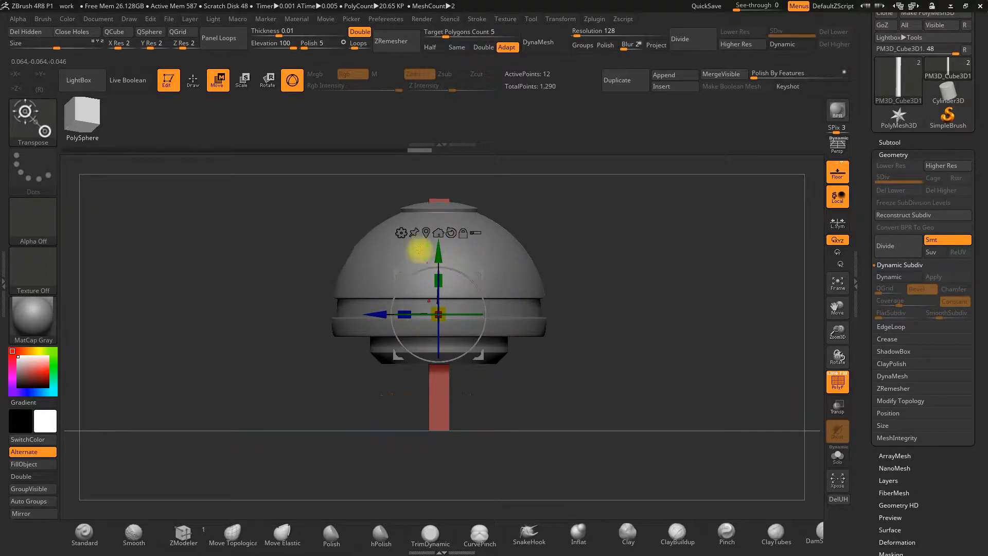
click(837, 457)
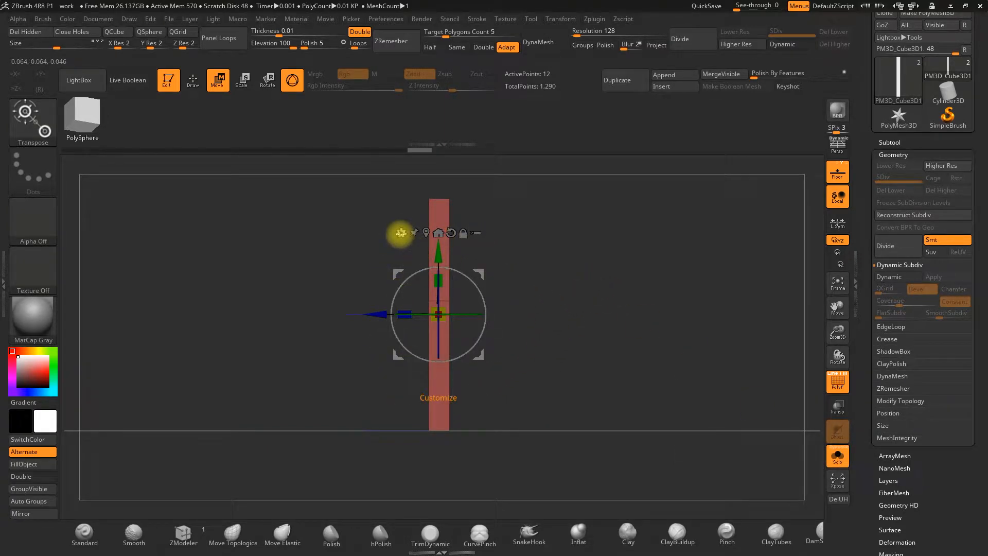
click(193, 79)
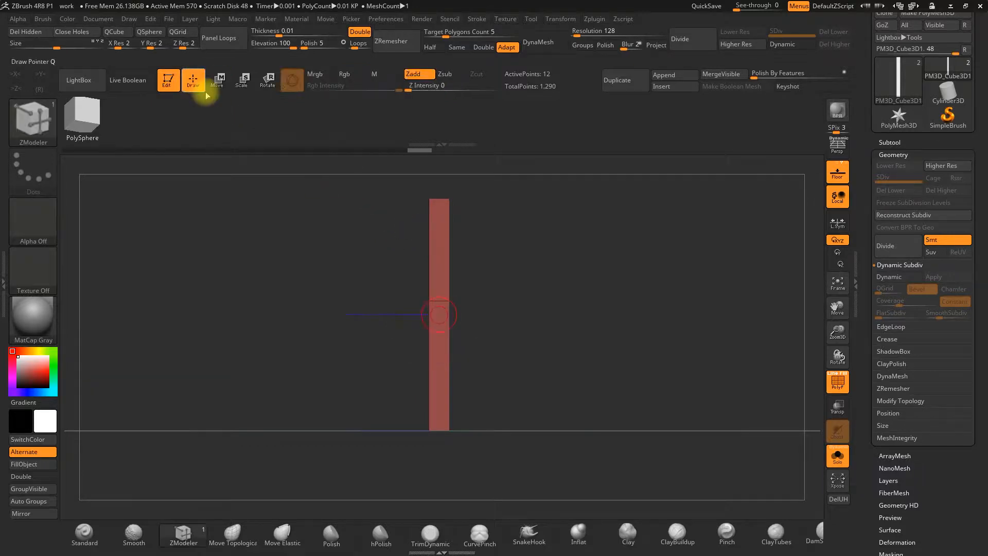
drag(838, 335, 839, 367)
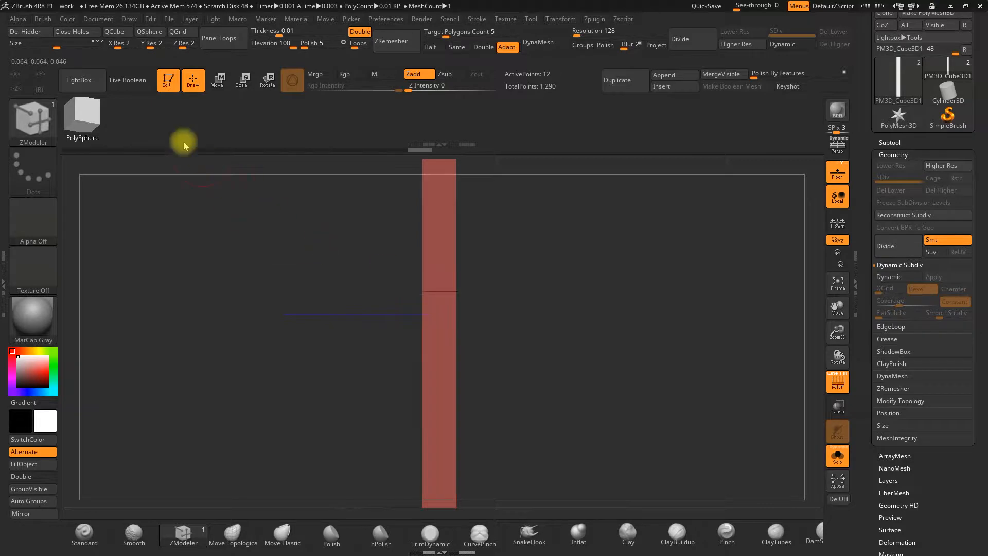
Step: Activate symmetry on the X and Z axes and move the middle edge loop's points outward to widen the post's middle
key(x)
drag(457, 292, 529, 302)
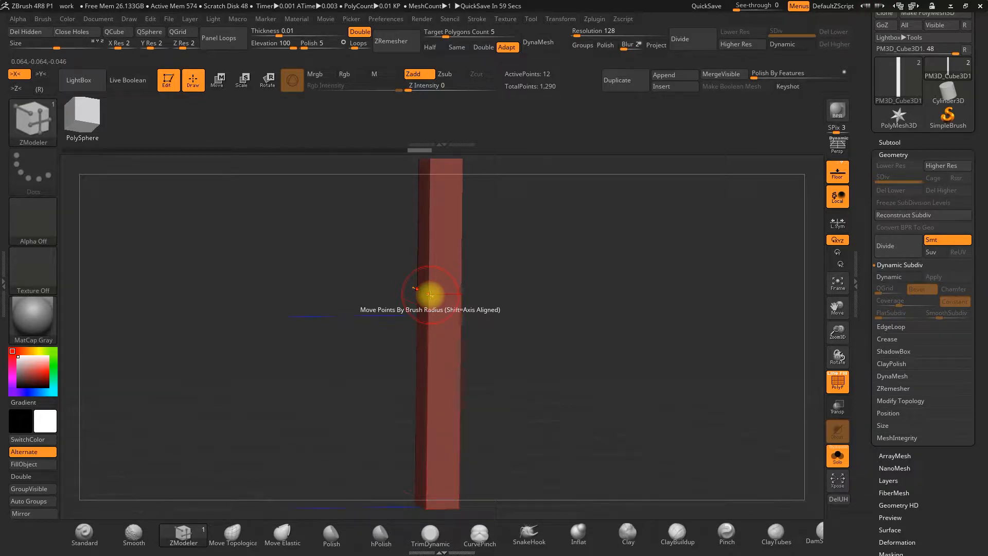
shift+drag(386, 305, 357, 308)
click(18, 90)
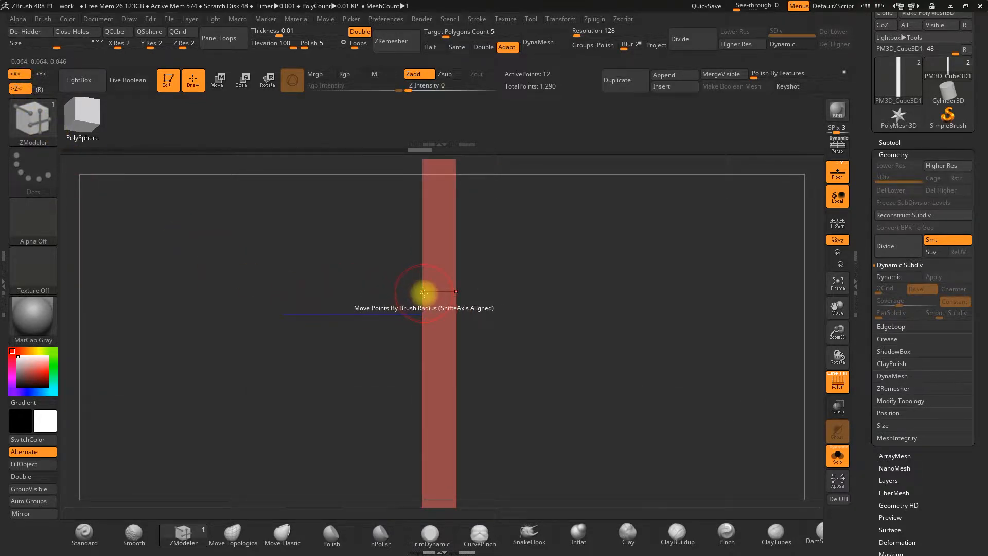
drag(398, 293, 412, 302)
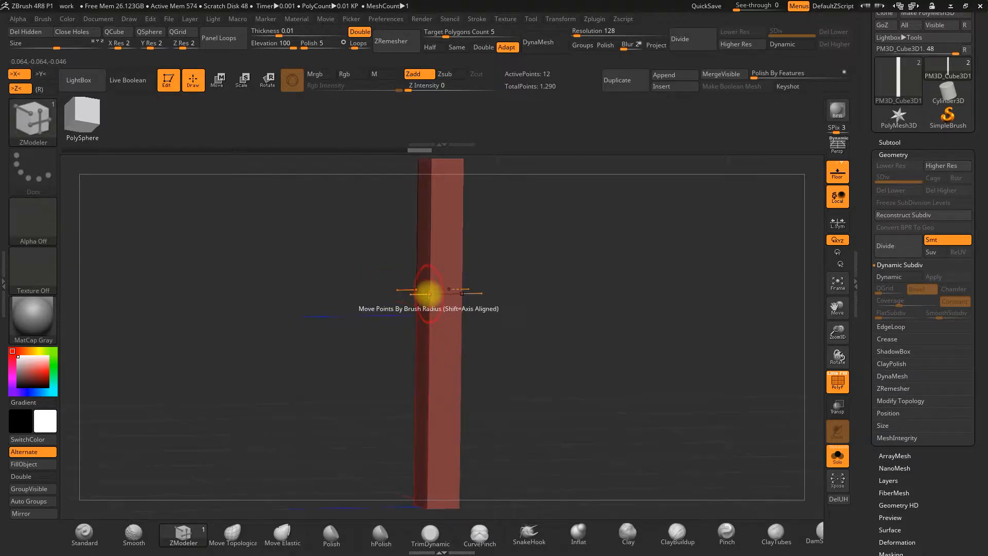
mouse_move(385, 302)
shift+mouse_down()
mouse_move(375, 303)
mouse_move(423, 293)
mouse_move(402, 294)
shift+mouse_up()
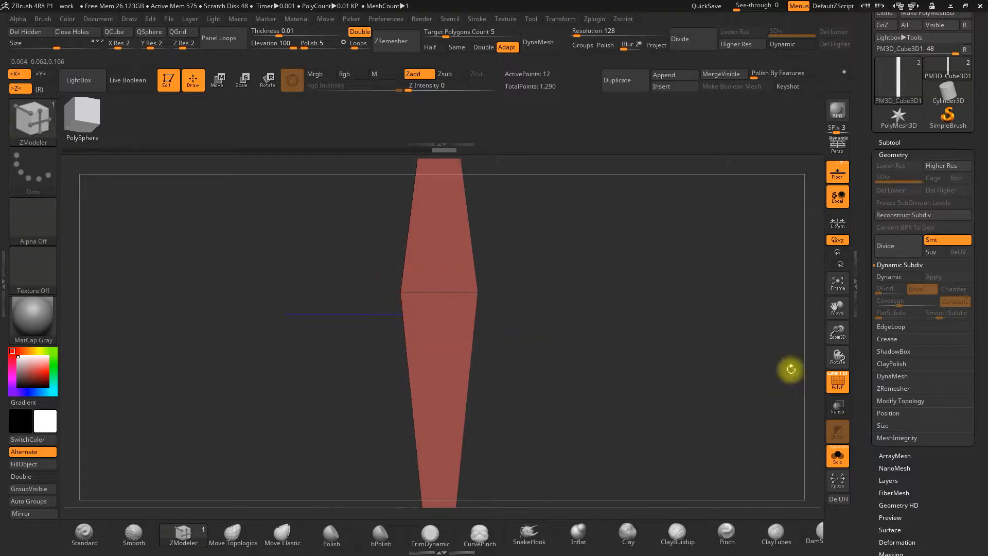
Step: Turn off symmetry, mask the post's lower half up to the middle edge loop, and invert the mask
drag(841, 331, 823, 319)
alt+drag(643, 335, 625, 381)
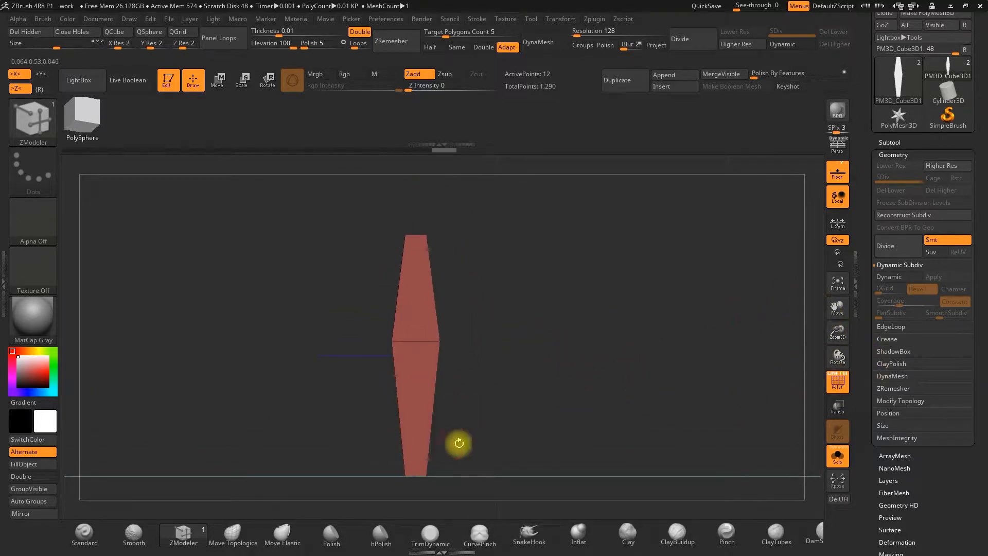
alt+drag(333, 350, 288, 319)
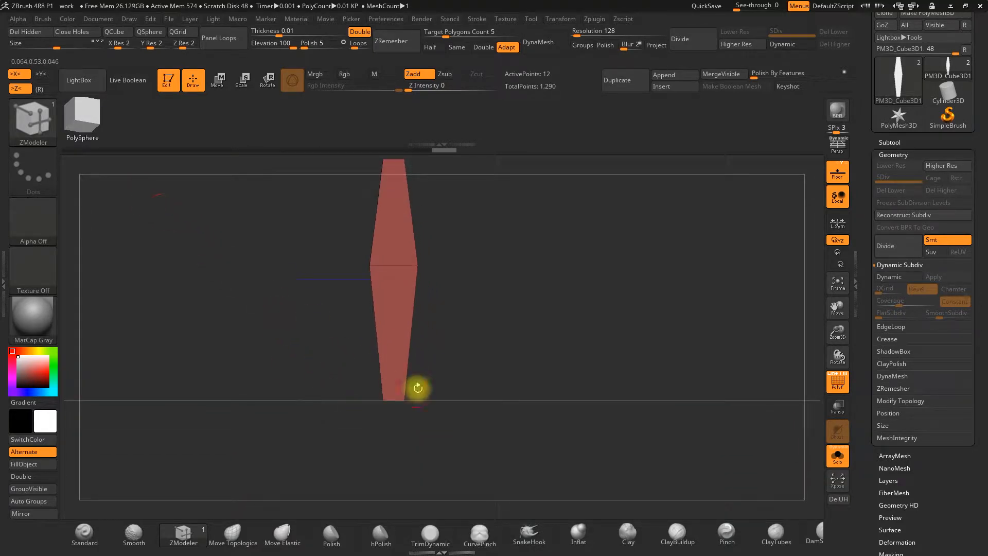
key(x)
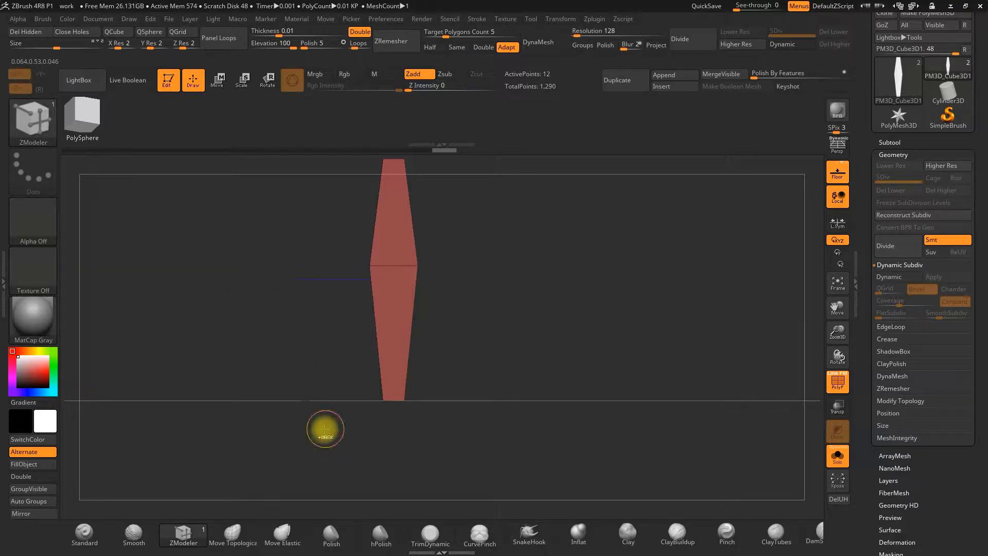
mouse_move(306, 439)
ctrl+mouse_down()
mouse_move(496, 366)
mouse_move(530, 318)
ctrl+mouse_up()
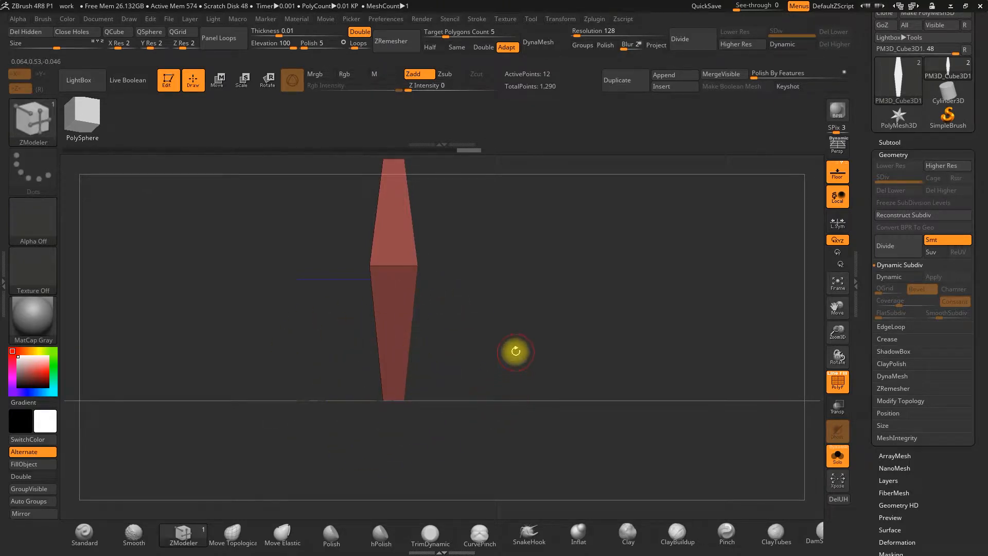
ctrl+click(516, 339)
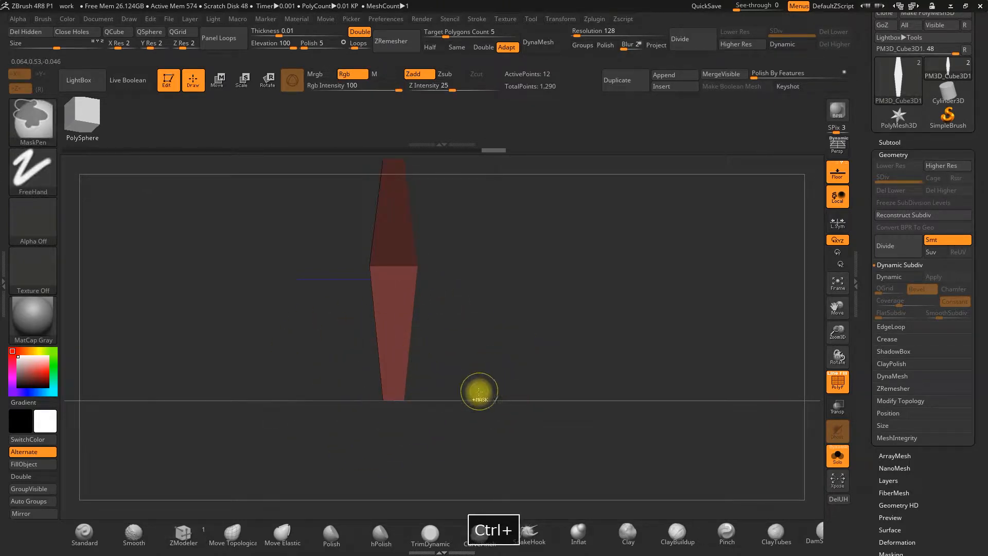
Step: Switch to Rotate with the Transpose line instead of the gizmo and swing the unmasked lower half slightly outward from the middle
click(268, 80)
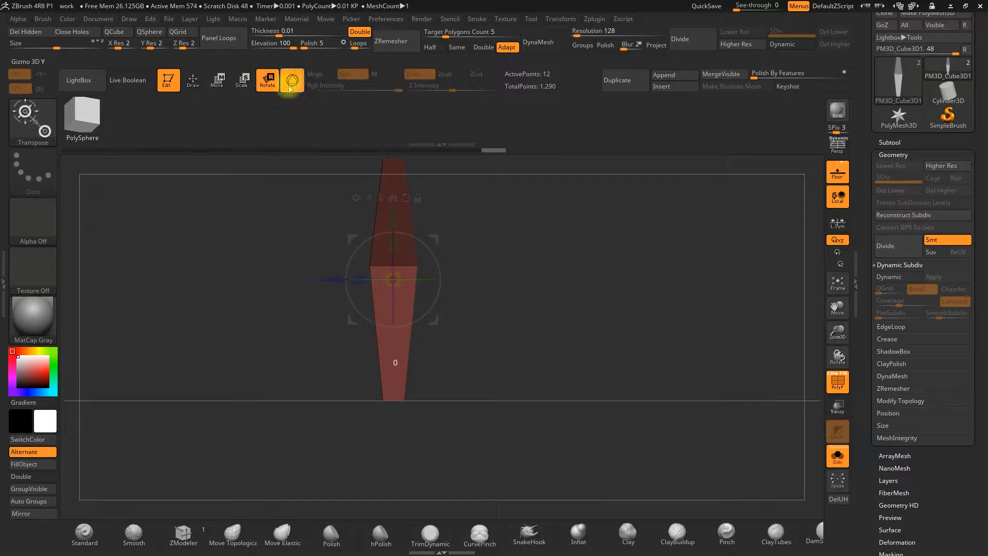
click(292, 80)
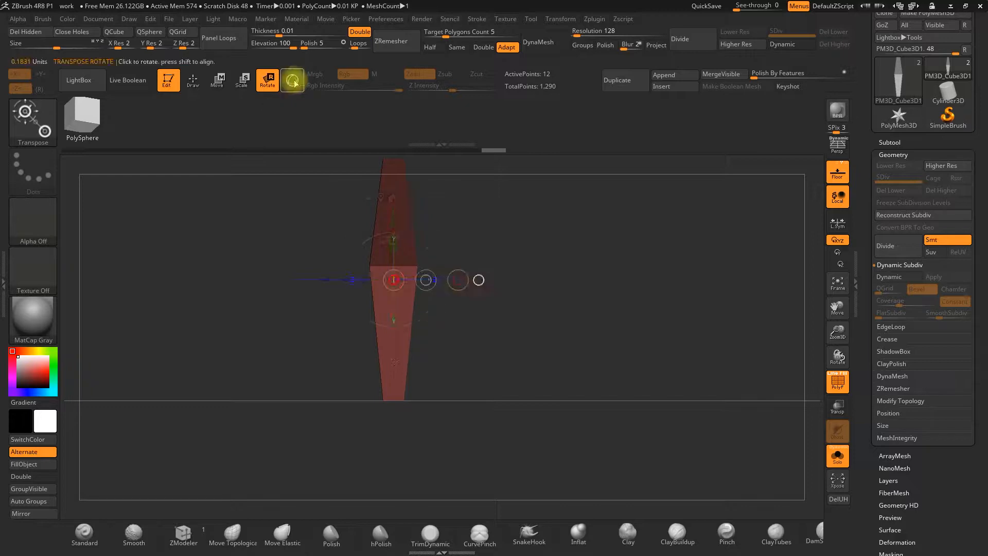
click(393, 322)
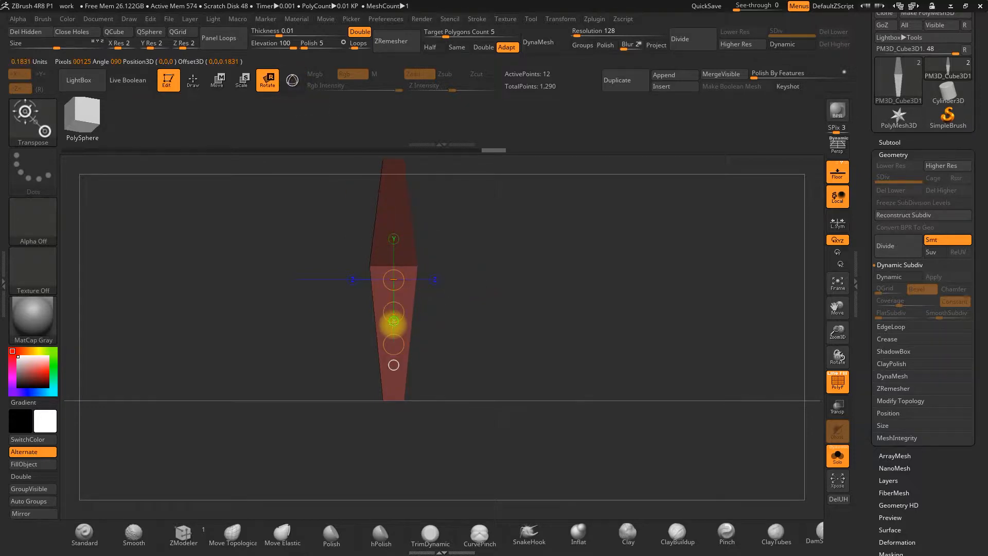
drag(393, 345, 406, 348)
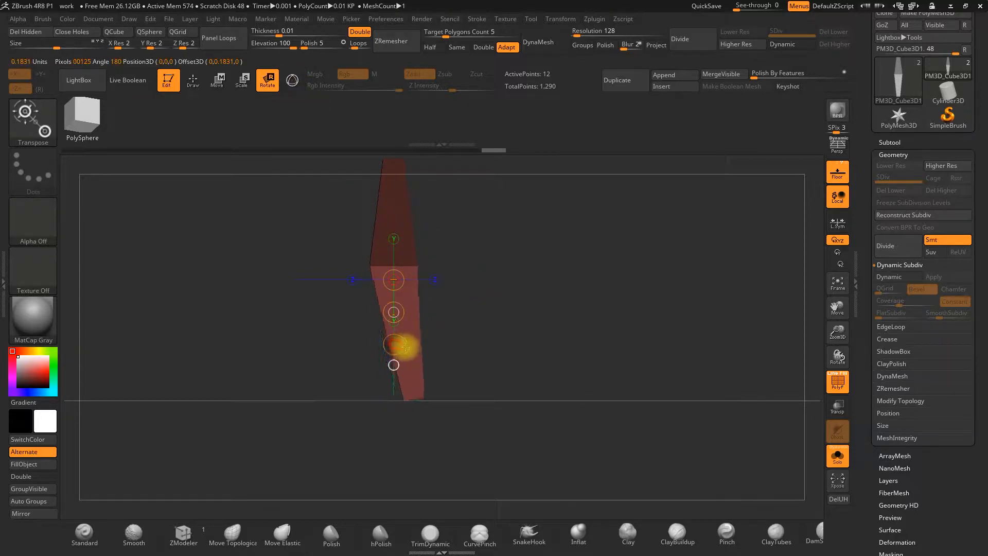
Step: Invert the mask and rotate the post's upper half with the Transpose line to form a bent knee
mouse_move(488, 300)
ctrl+mouse_down()
mouse_move(509, 237)
mouse_move(487, 303)
ctrl+mouse_up()
alt+drag(513, 241, 452, 399)
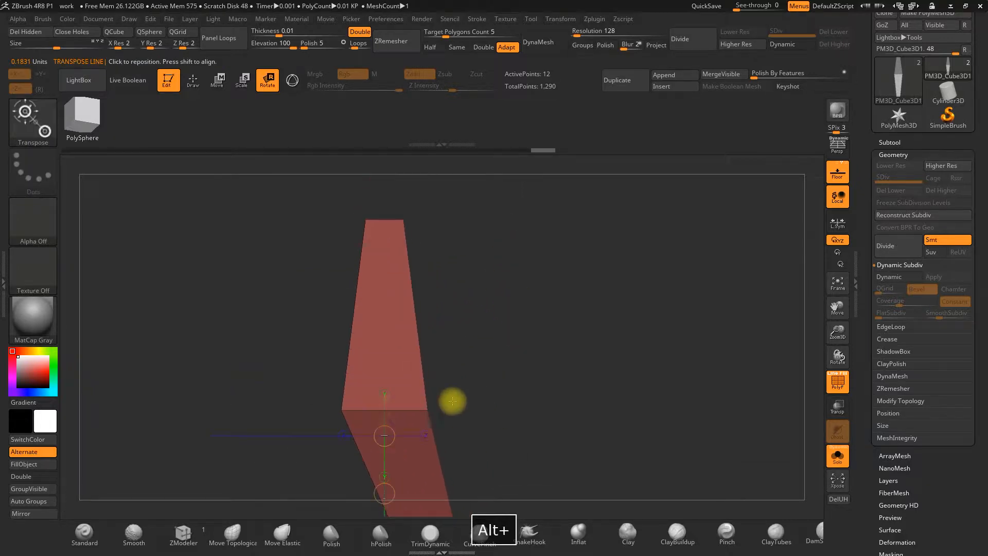
drag(383, 319, 411, 323)
alt+drag(576, 401, 481, 247)
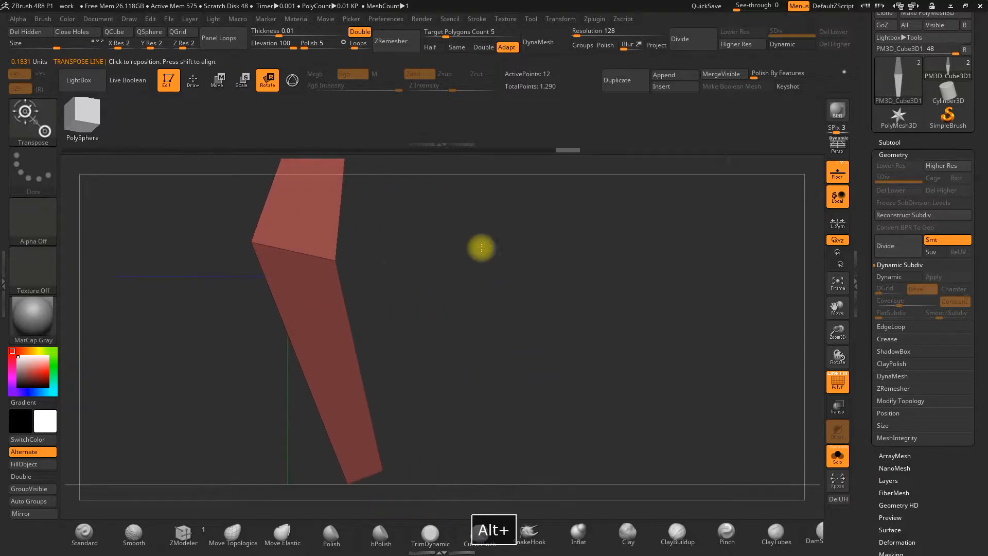
drag(837, 334, 834, 325)
alt+drag(601, 314, 621, 368)
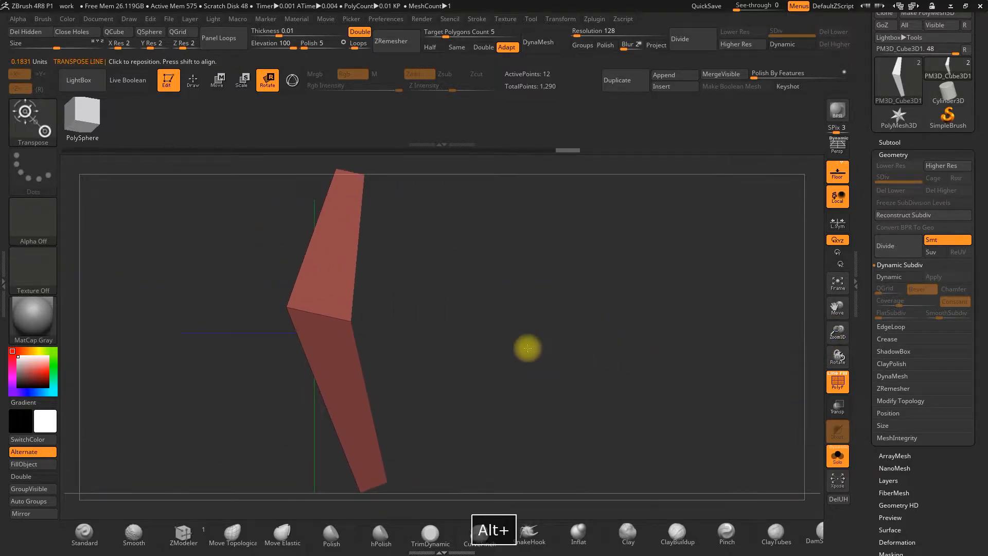
alt+drag(527, 348, 541, 362)
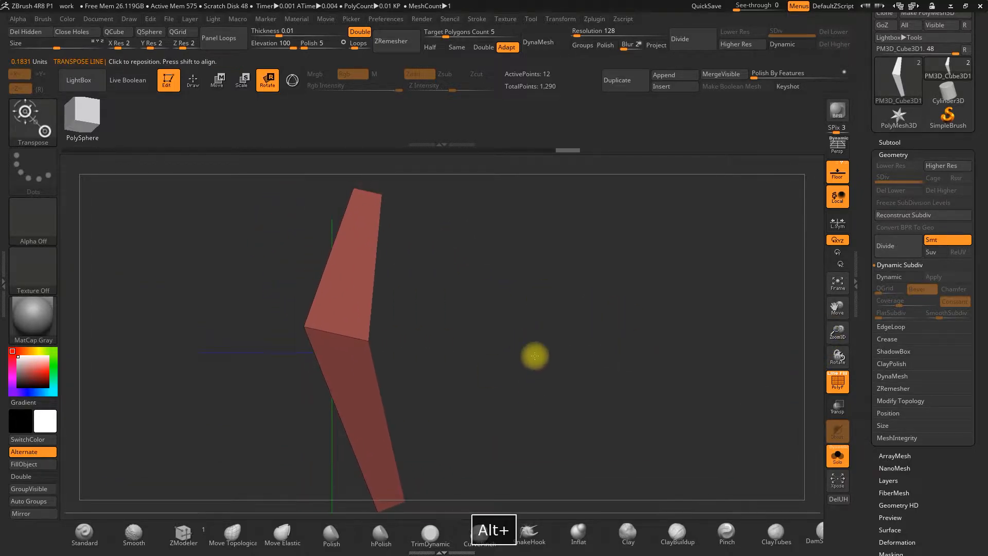
Step: Return to Draw mode and activate symmetry on the X axis only for ZModeler point editing
click(191, 82)
mouse_move(485, 386)
alt+mouse_down()
mouse_move(472, 334)
mouse_move(498, 360)
alt+mouse_up()
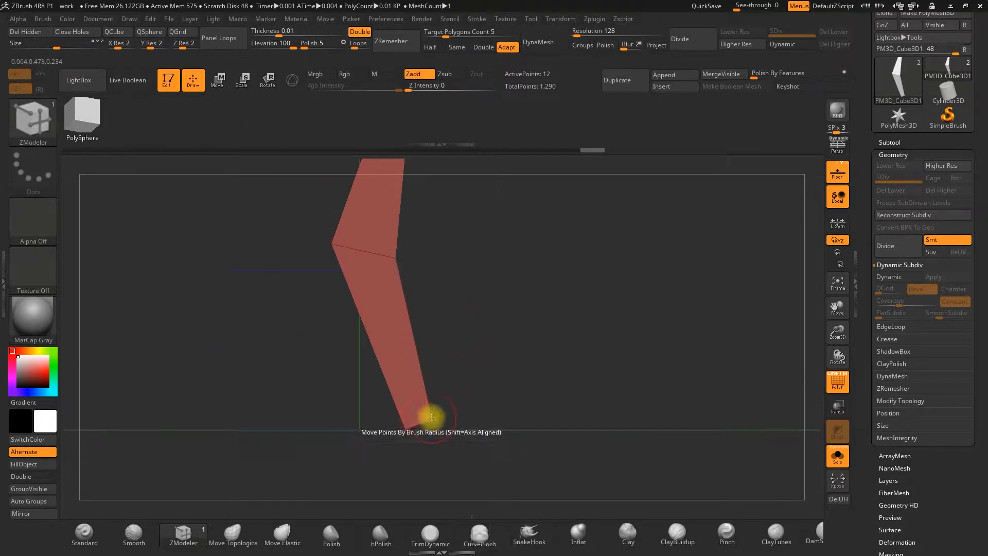
key(x)
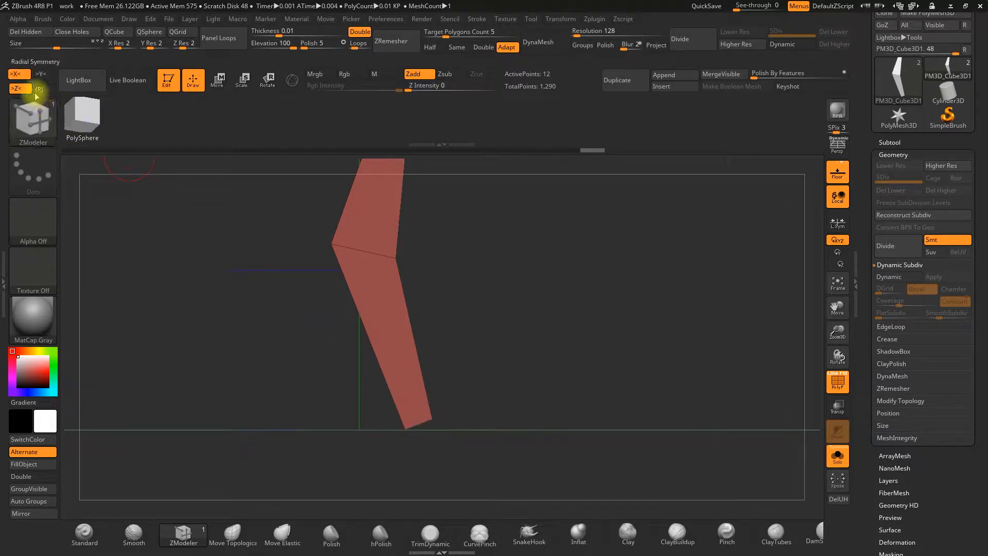
click(20, 89)
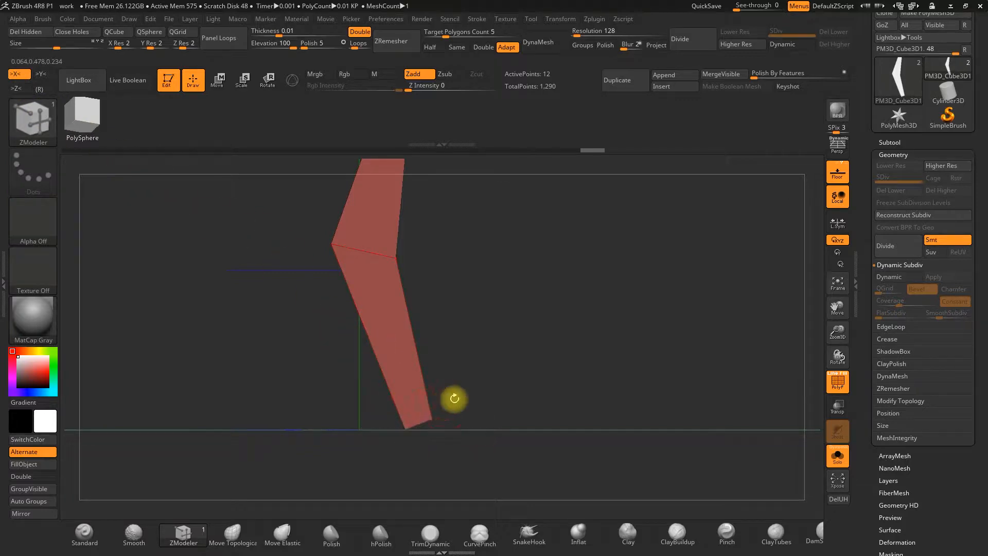
drag(441, 406, 438, 414)
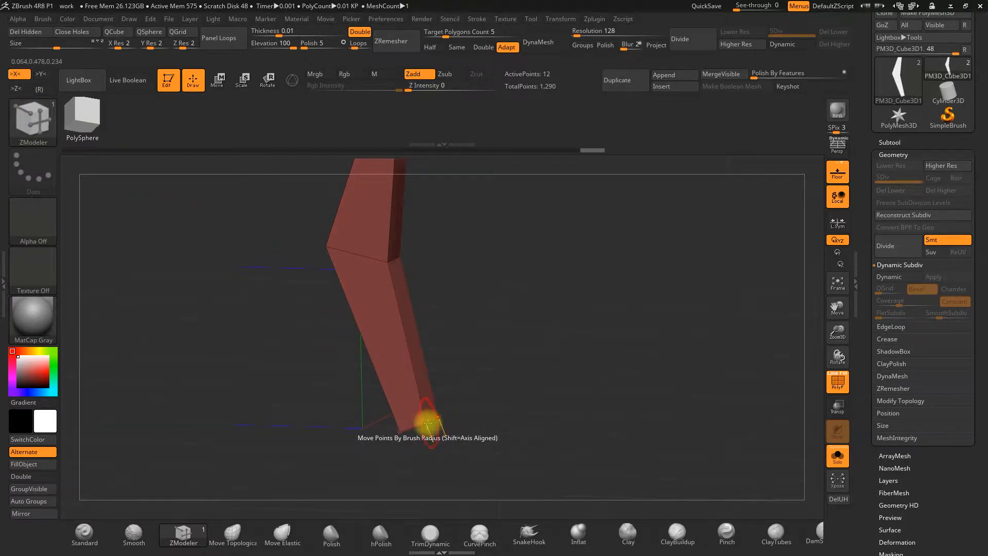
shift+drag(465, 373, 479, 368)
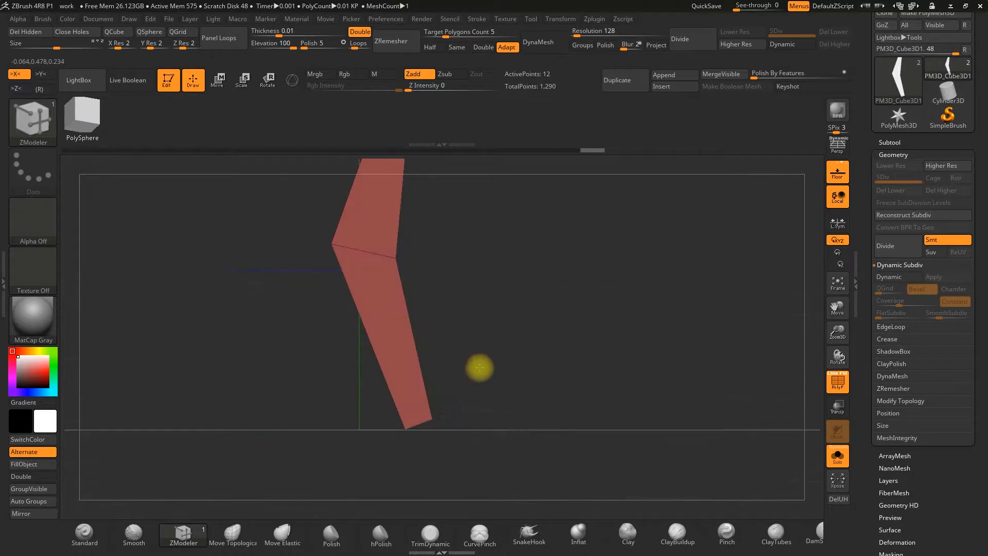
Step: Undo the accidental edge loop deletion and move the points at the foot, knee and upper end to slim the leg
click(431, 422)
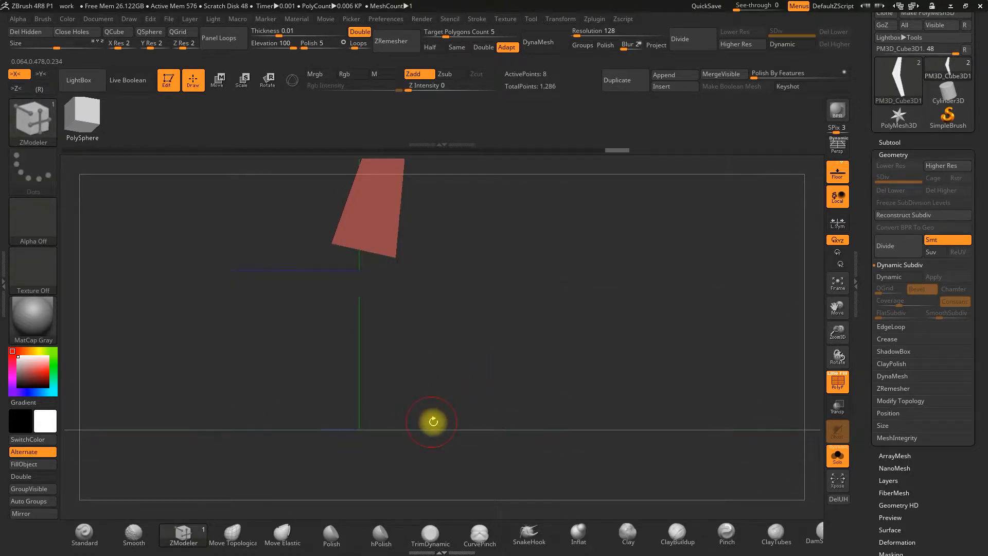
key(ctrl+z)
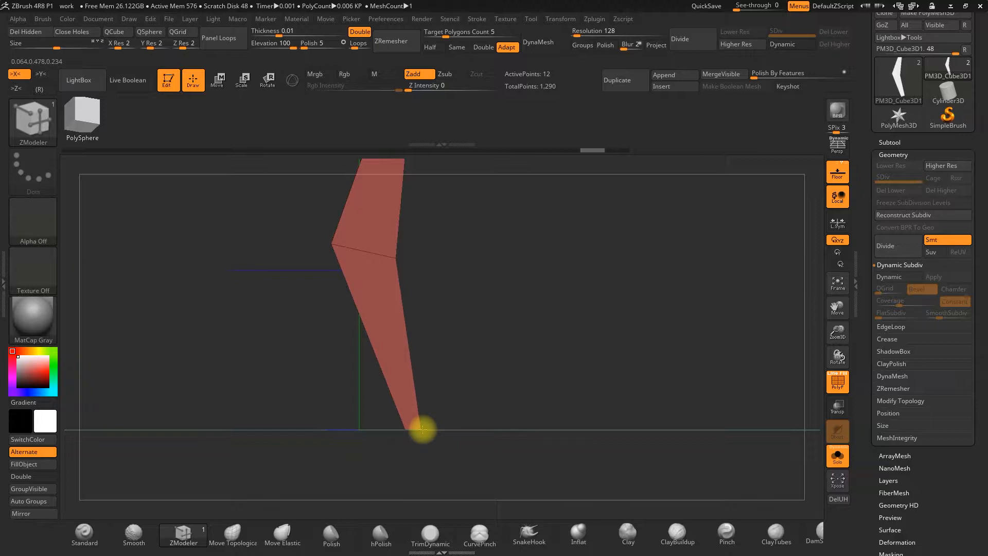
drag(395, 258, 413, 355)
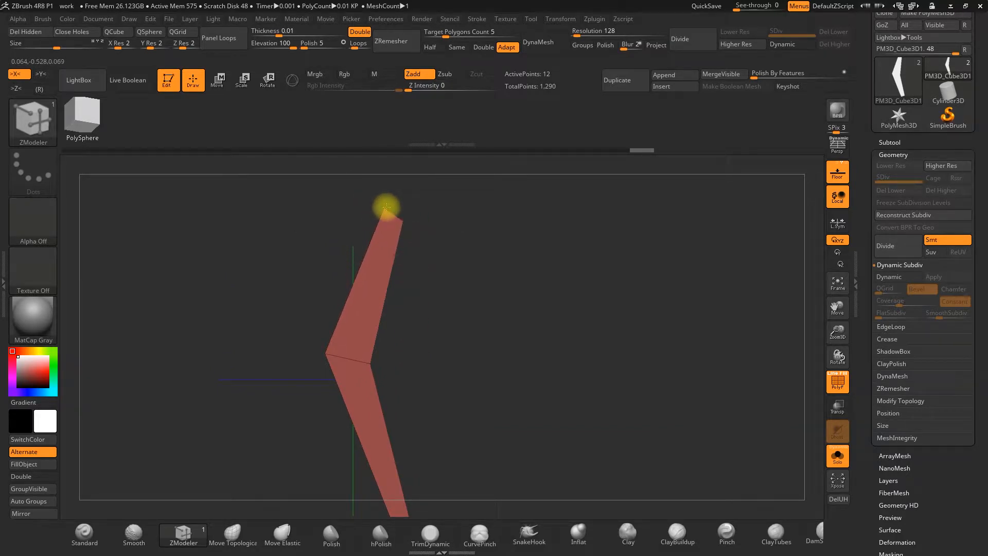
alt+drag(514, 377, 471, 297)
drag(515, 418, 572, 416)
alt+drag(510, 334, 537, 363)
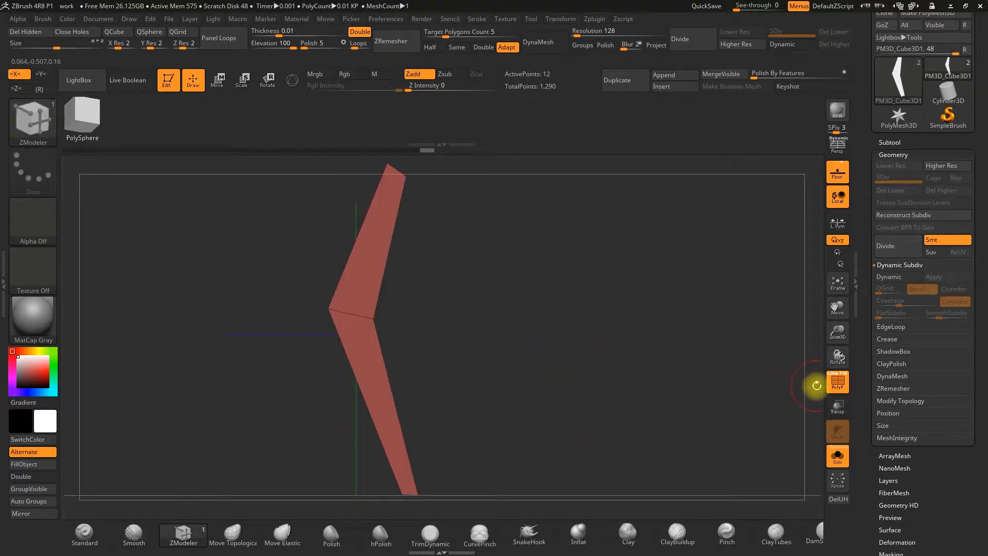
drag(838, 330, 820, 310)
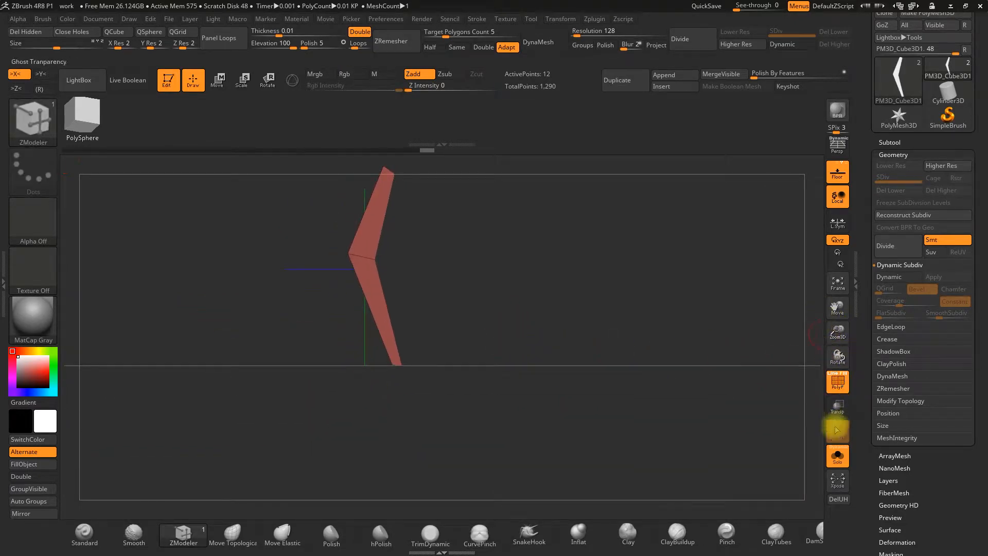
Step: Turn off Solo and move the bent leg down and sideways with the Transpose line until it sits under the outer rim
click(837, 457)
click(217, 80)
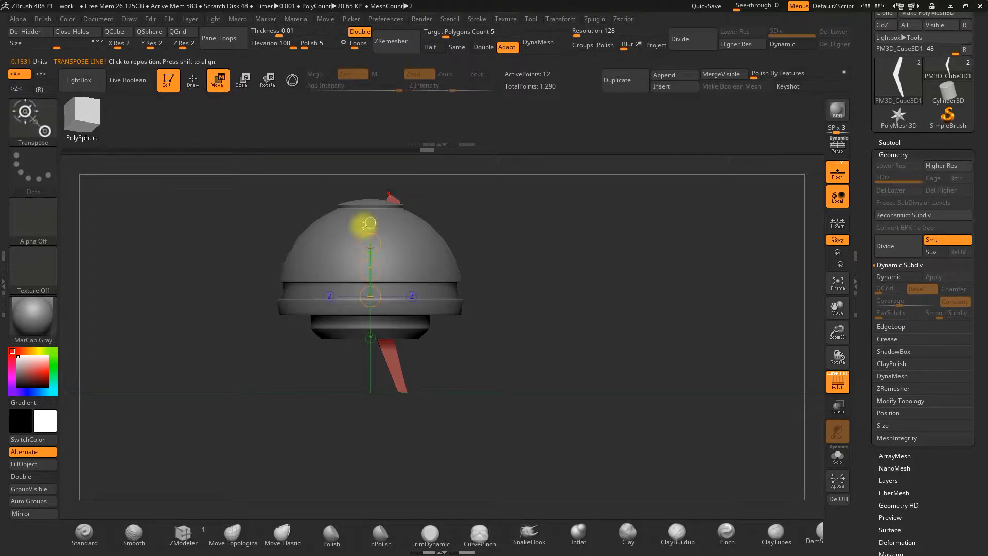
drag(371, 269, 274, 375)
alt+drag(412, 368, 440, 305)
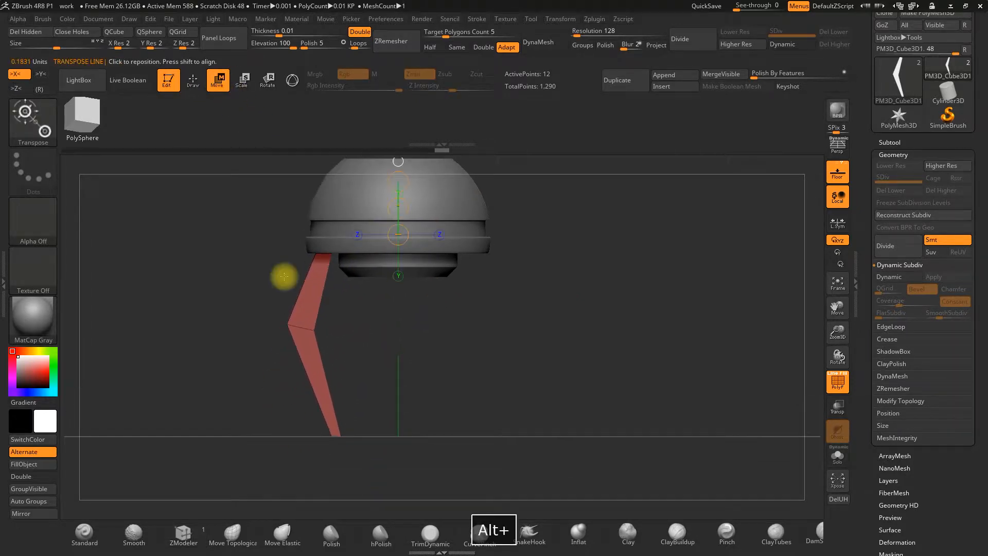
drag(425, 344, 455, 228)
shift+drag(527, 316, 505, 320)
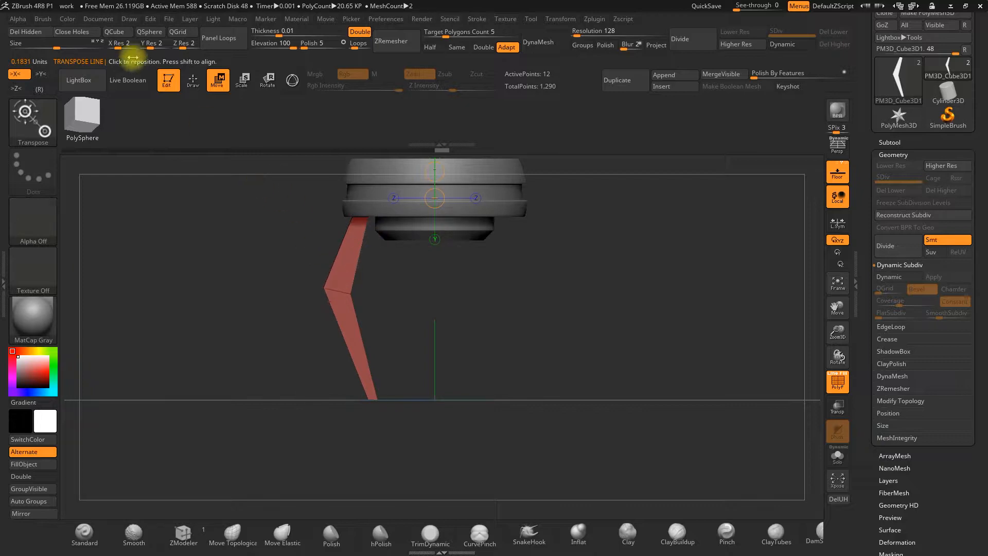
Step: Return to Draw mode and move the leg's knee and foot points to push the knee outward and shorten both segments
click(192, 80)
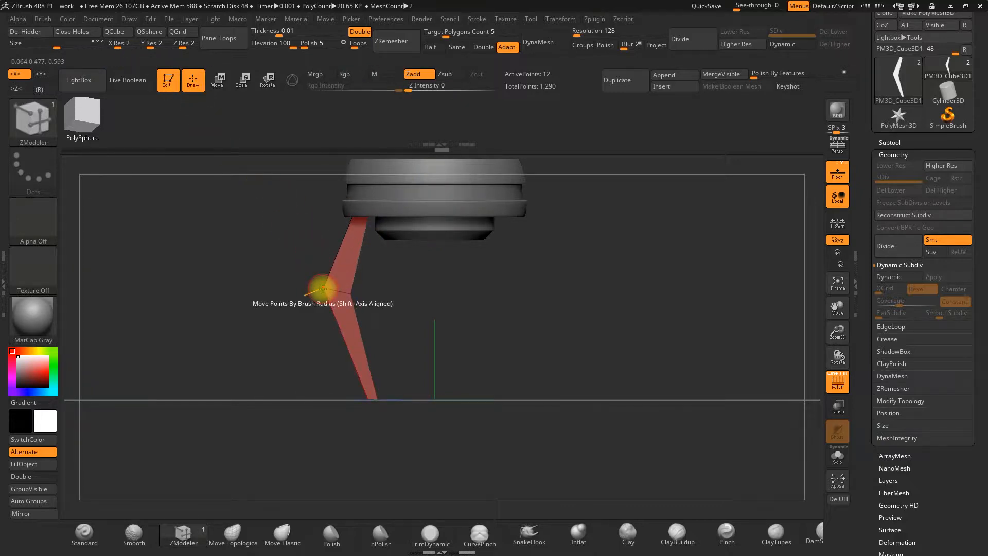
drag(323, 289, 317, 290)
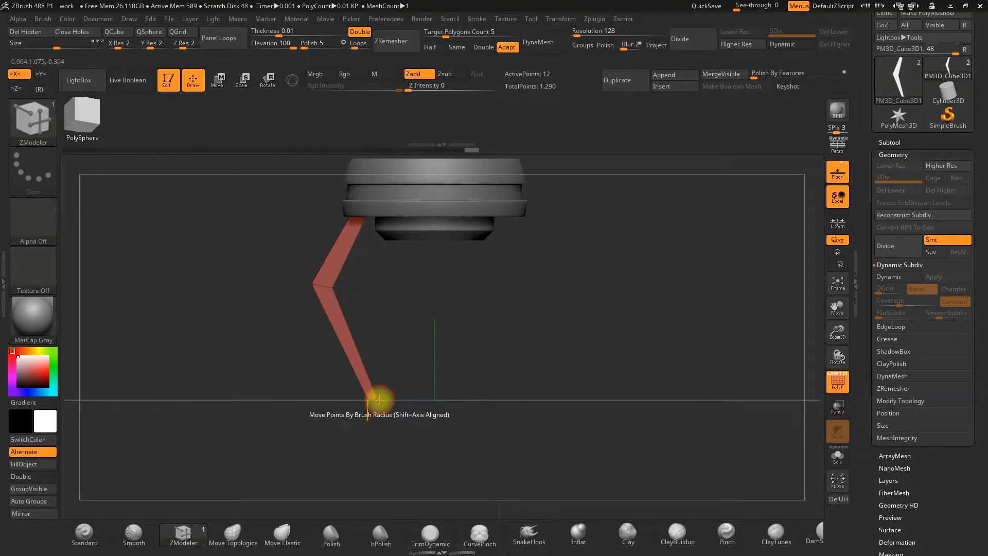
drag(380, 386, 371, 346)
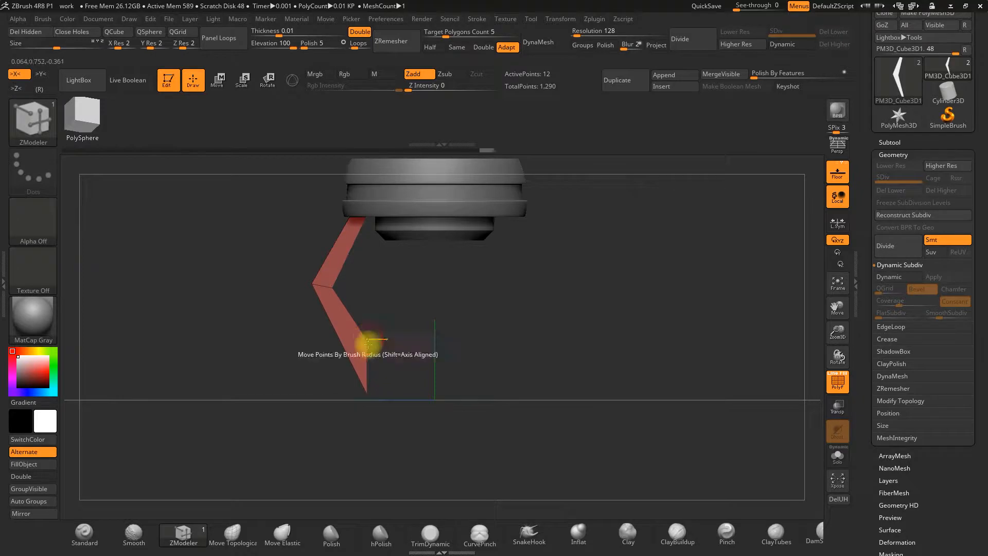
drag(366, 395, 354, 362)
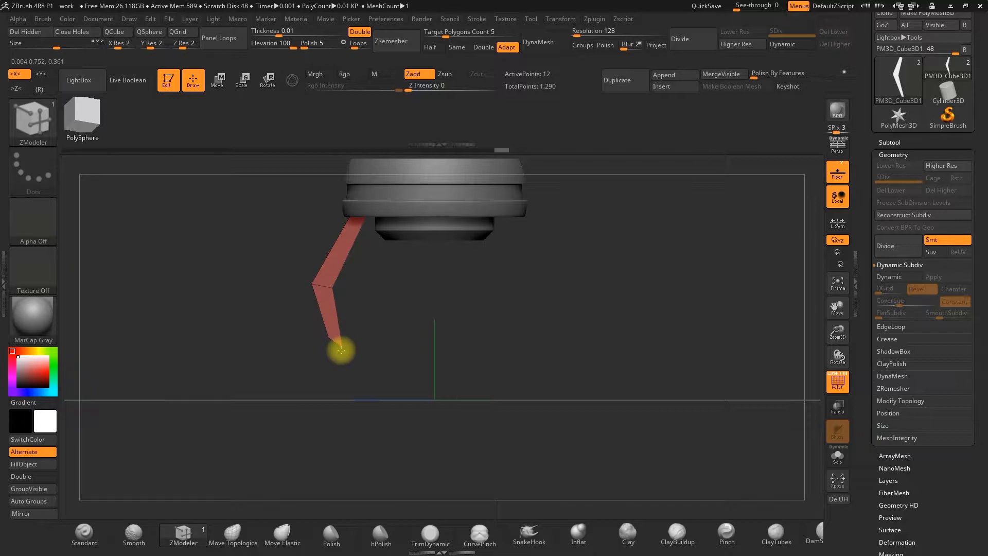
drag(311, 285, 324, 252)
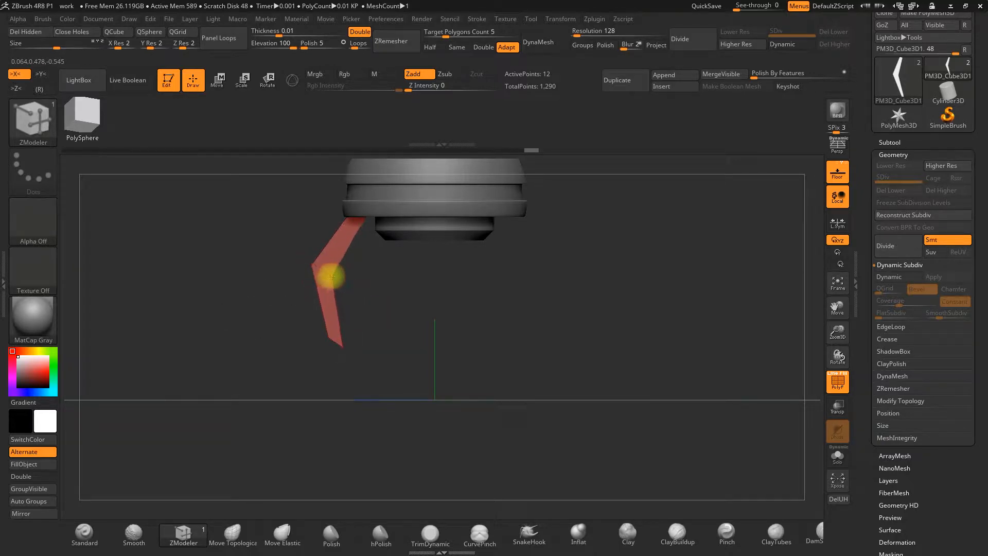
Step: Move the leg inward and down with the Transpose line until its upper end meets the recessed plug under the body
drag(379, 269, 361, 292)
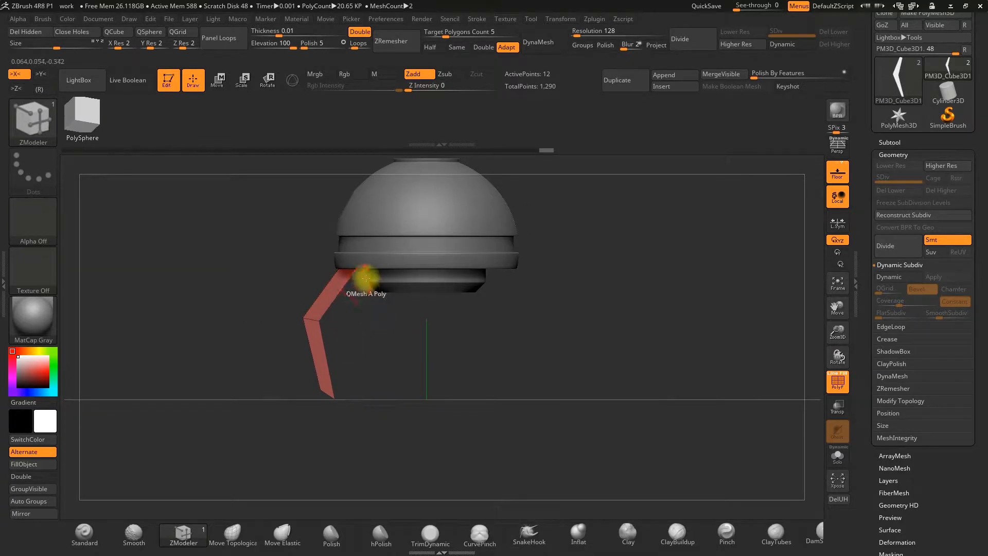
drag(818, 326, 809, 308)
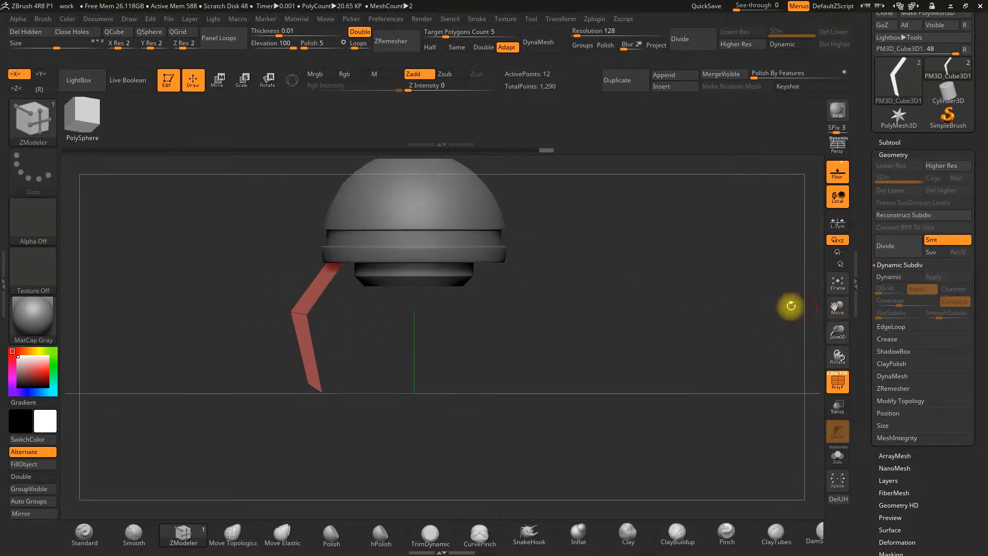
alt+drag(466, 350, 510, 382)
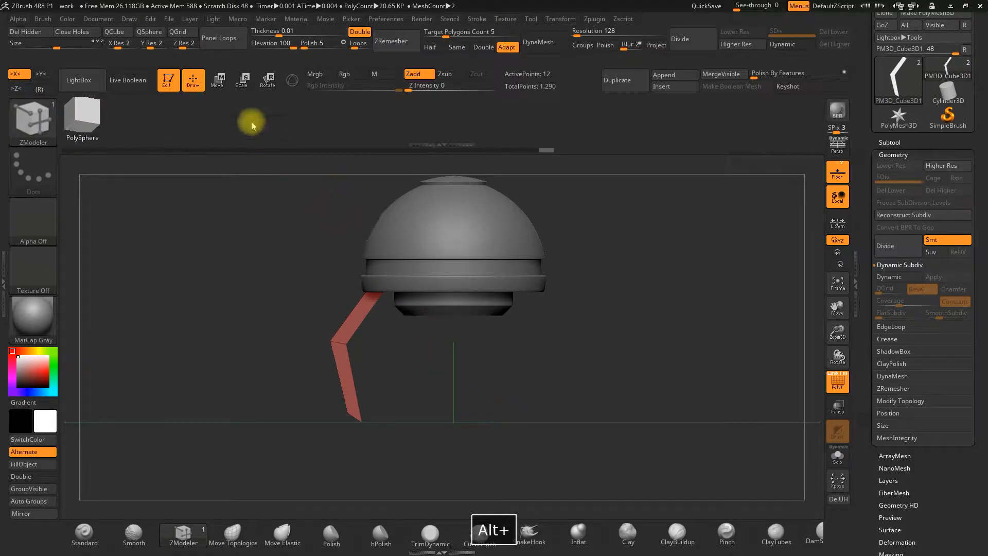
click(246, 82)
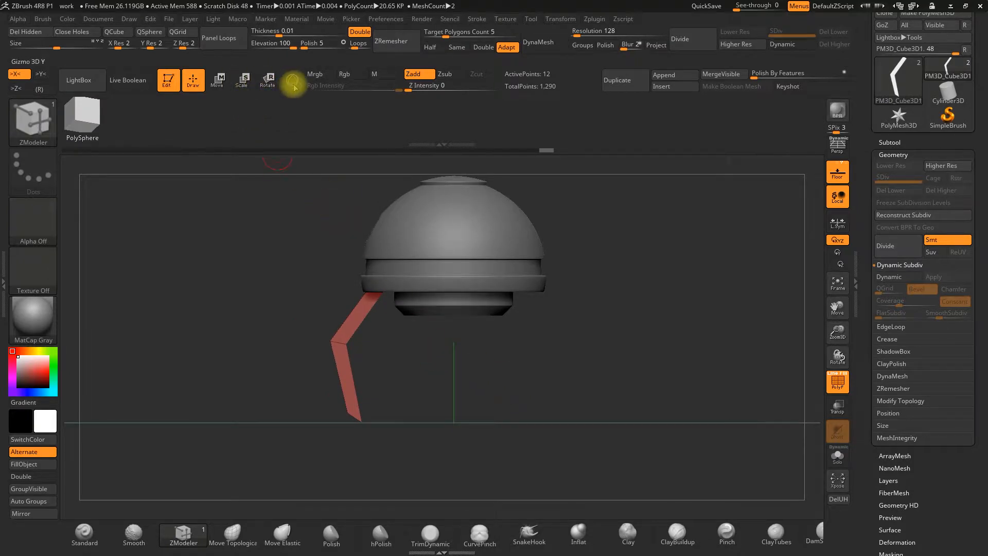
click(217, 80)
mouse_move(454, 246)
mouse_down()
mouse_move(450, 273)
mouse_move(471, 277)
mouse_move(454, 251)
mouse_up()
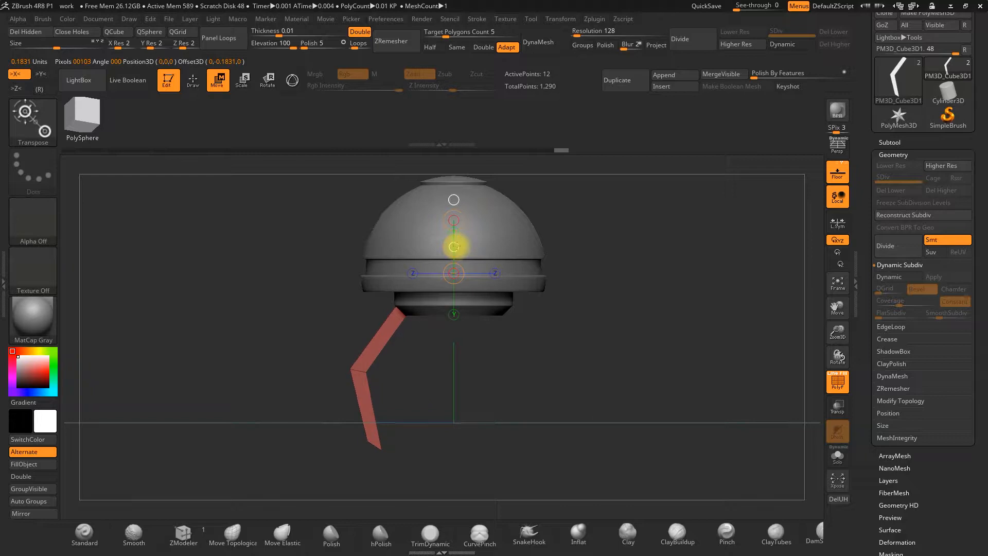
Step: Return to Draw mode and raise the knee and foot points to shorten the leg's lower segment
click(194, 77)
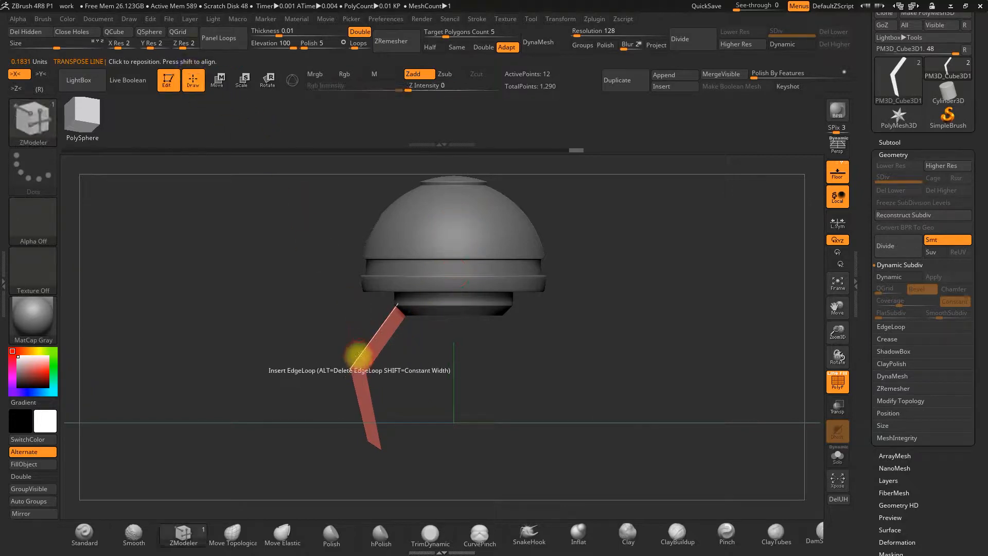
drag(351, 369, 352, 345)
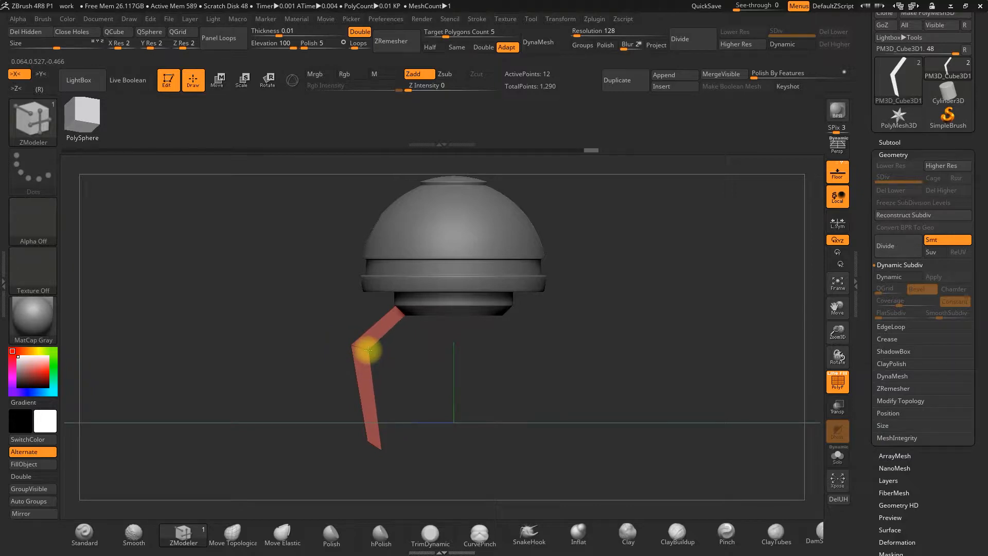
drag(381, 446, 376, 388)
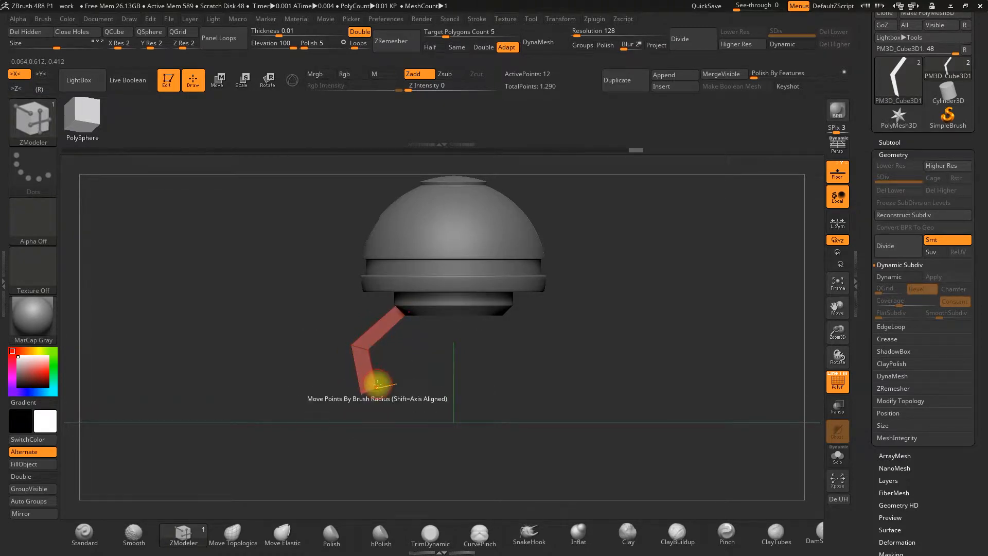
Step: Extrude the leg's bottom end face with ZModeler QMesh to add a third segment reaching down to the floor
drag(409, 378, 395, 270)
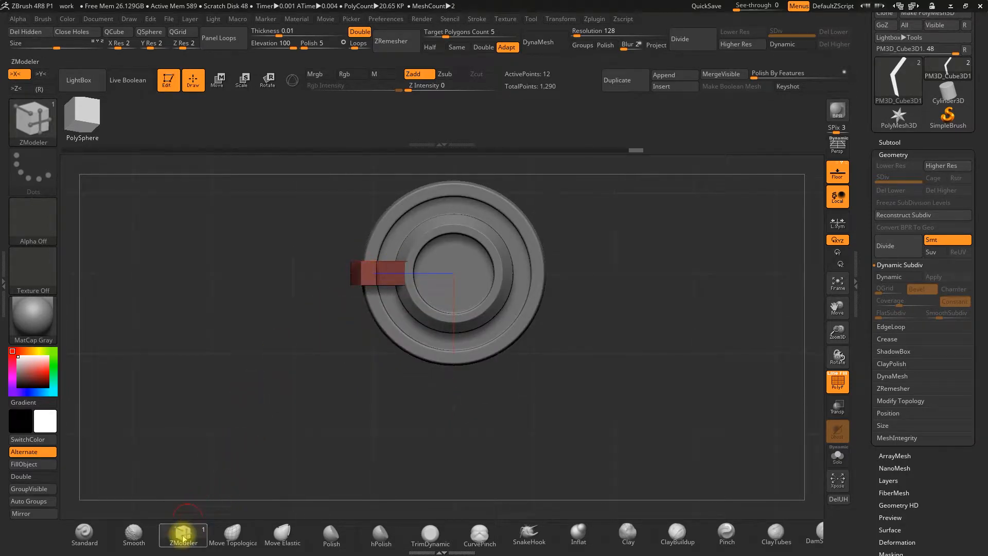
drag(277, 404, 278, 369)
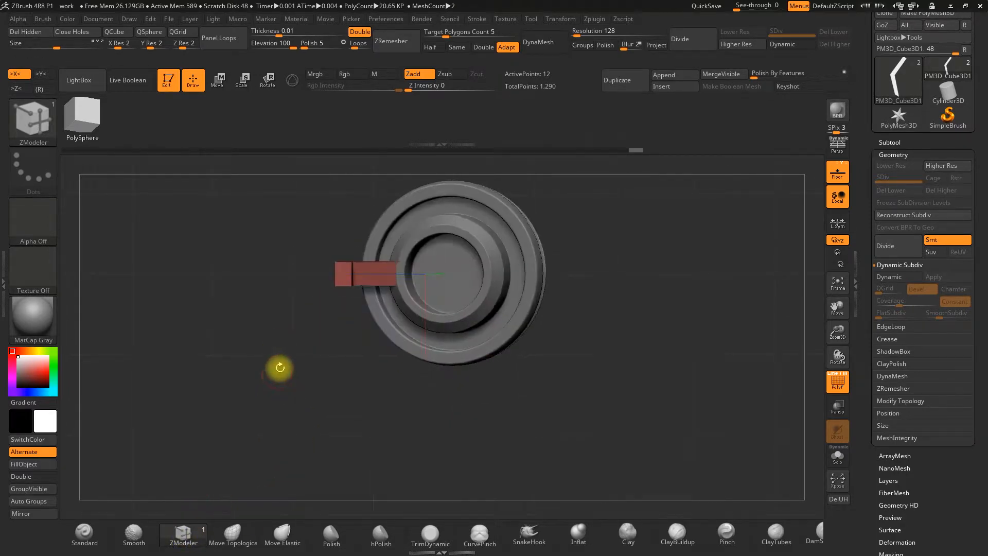
alt+click(342, 274)
drag(297, 356, 307, 380)
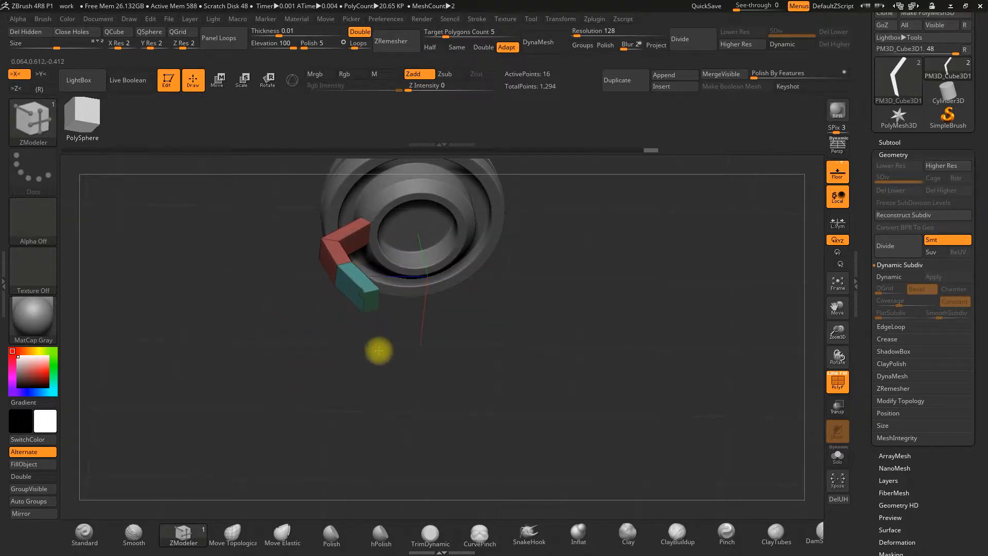
shift+drag(421, 380, 429, 346)
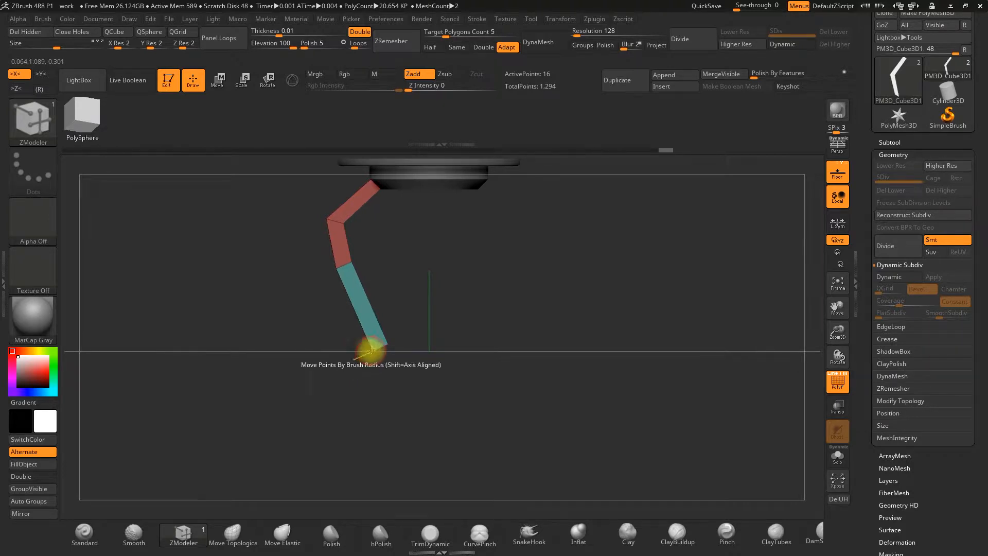
Step: Move the foot, ankle and knee points to bend the leg into a zigzag with an outward-pointing, tapered foot
mouse_move(372, 351)
mouse_down()
mouse_move(324, 348)
mouse_move(355, 346)
mouse_move(339, 348)
mouse_up()
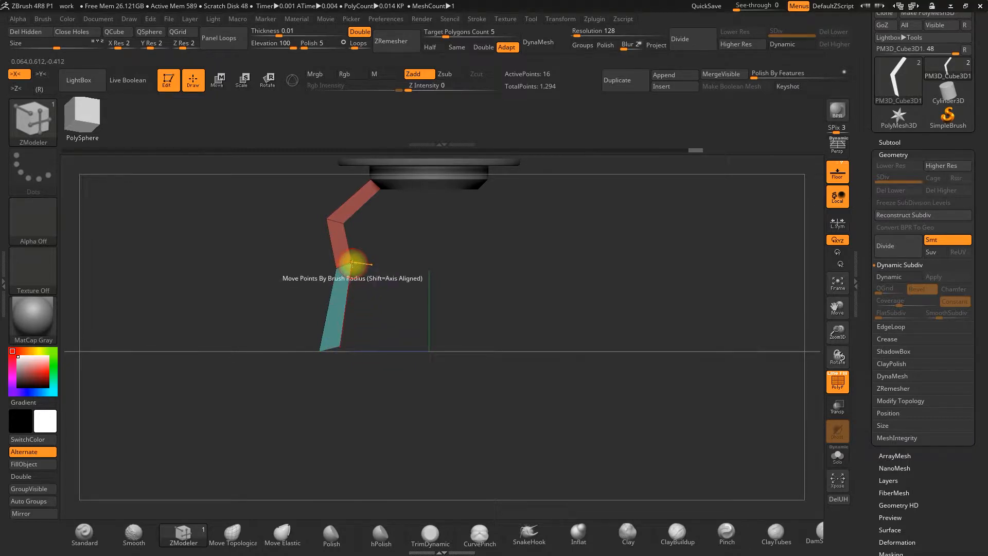
drag(352, 264, 368, 267)
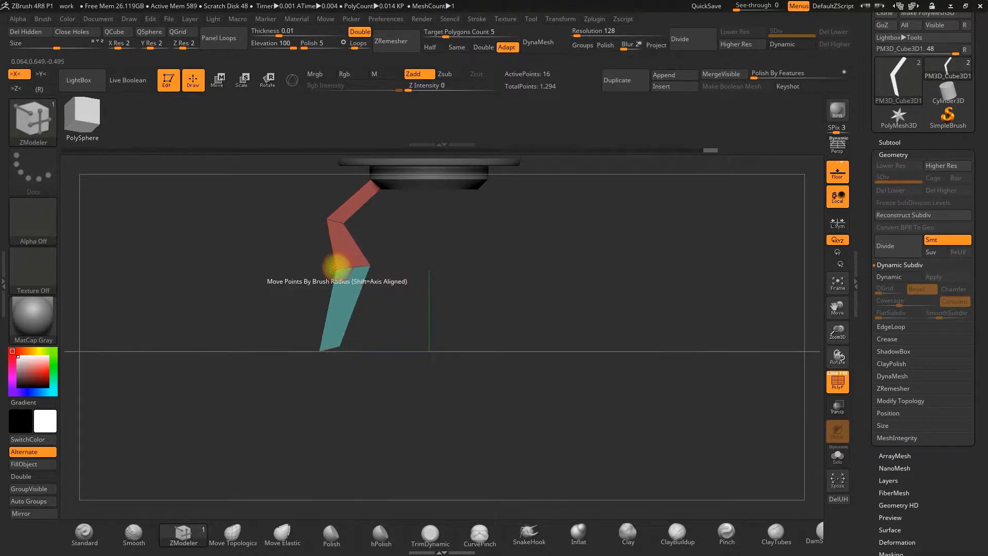
drag(318, 352, 322, 323)
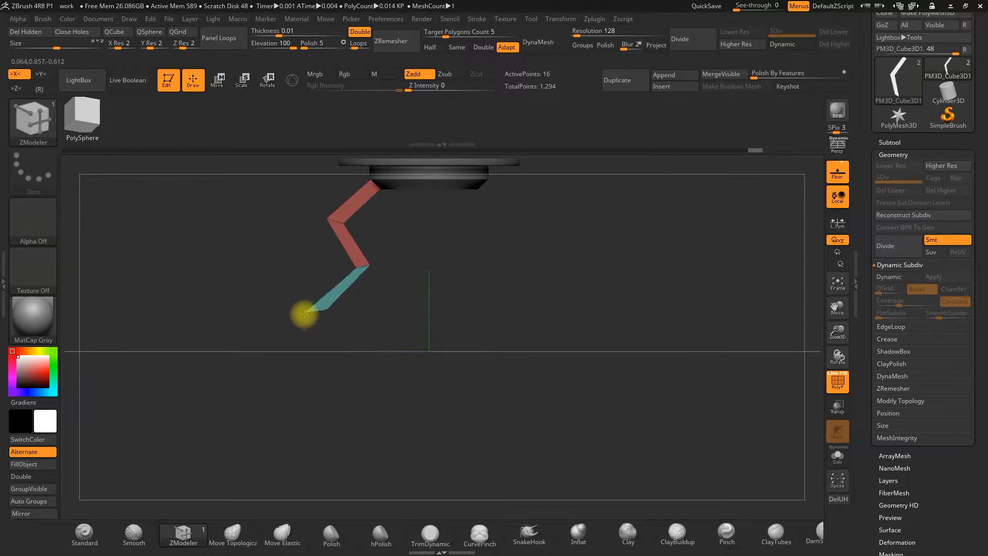
alt+drag(433, 249, 408, 344)
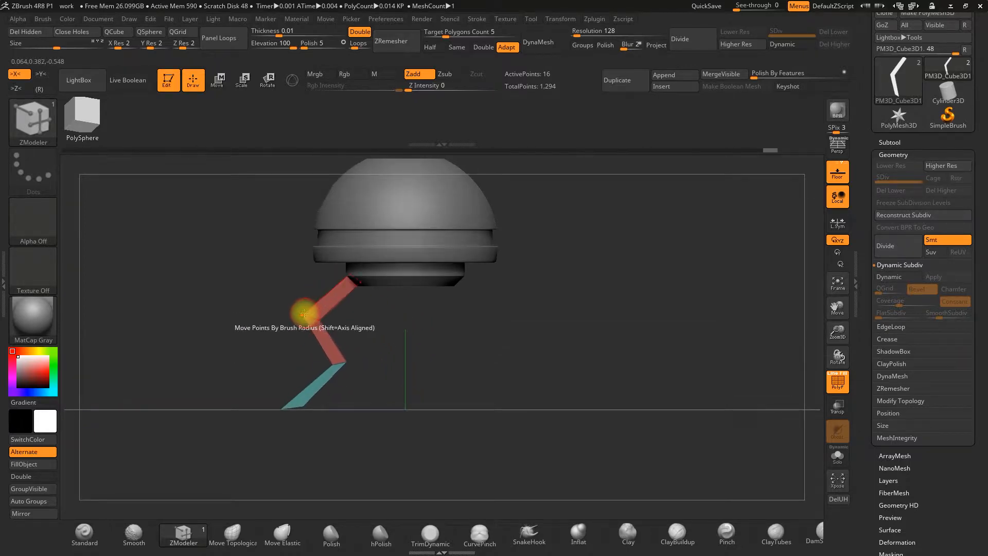
drag(305, 314, 309, 305)
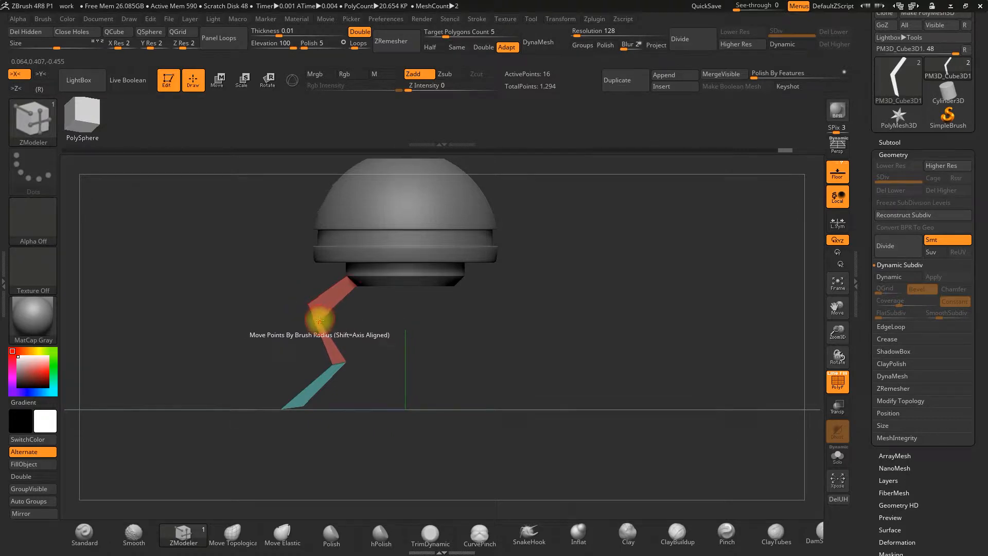
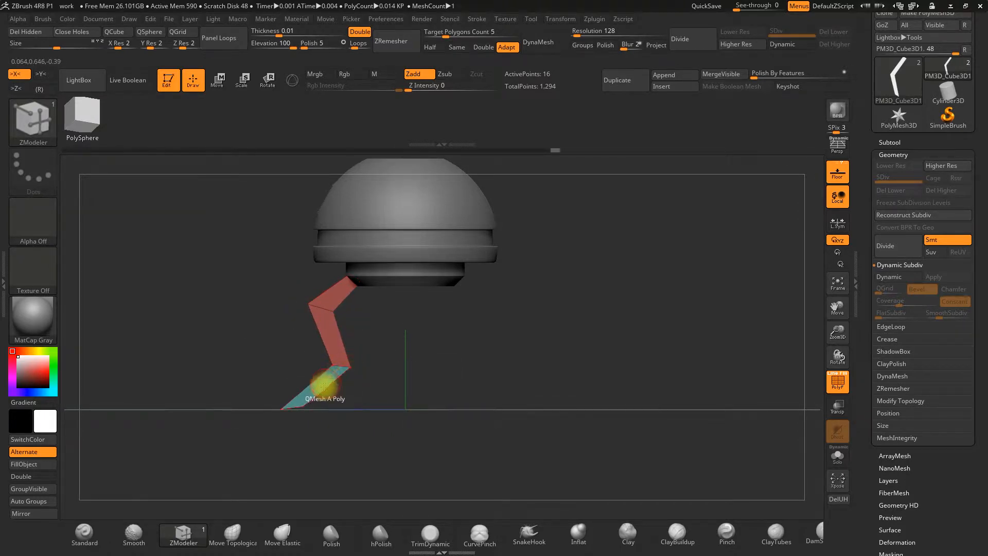
Step: Undo the accidental QMesh extrusion and move the foot's end points level with the floor to flatten the sole
key(ctrl+z)
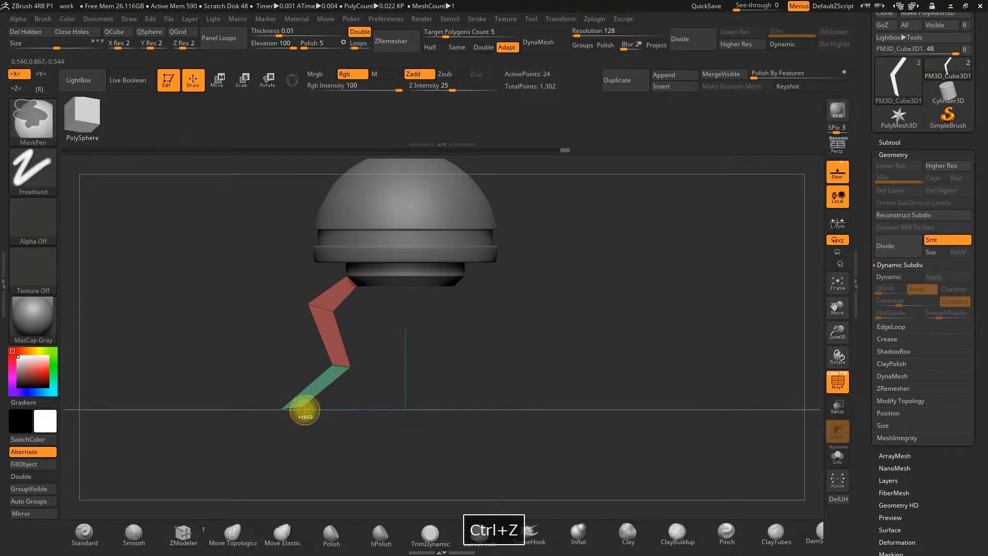
drag(835, 332, 823, 415)
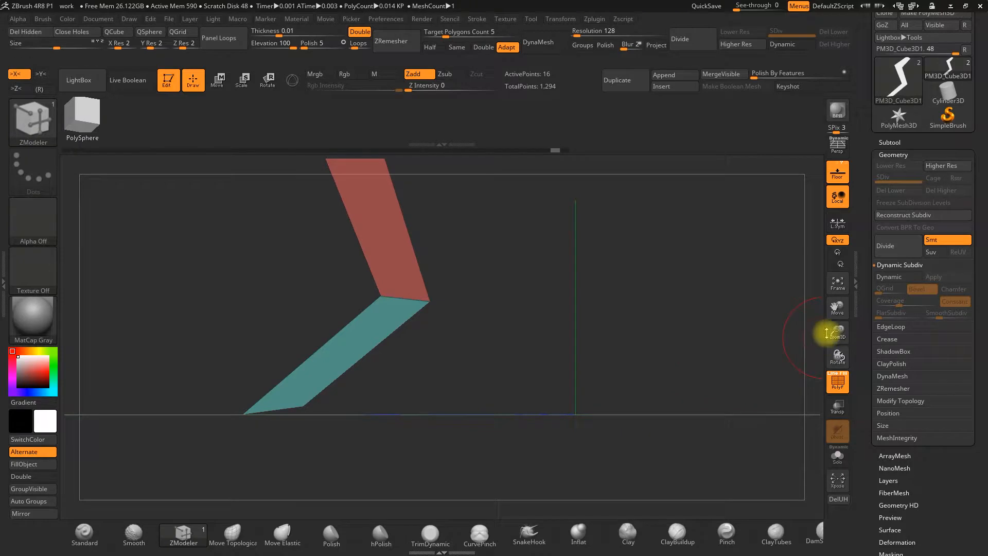
alt+drag(386, 411, 408, 406)
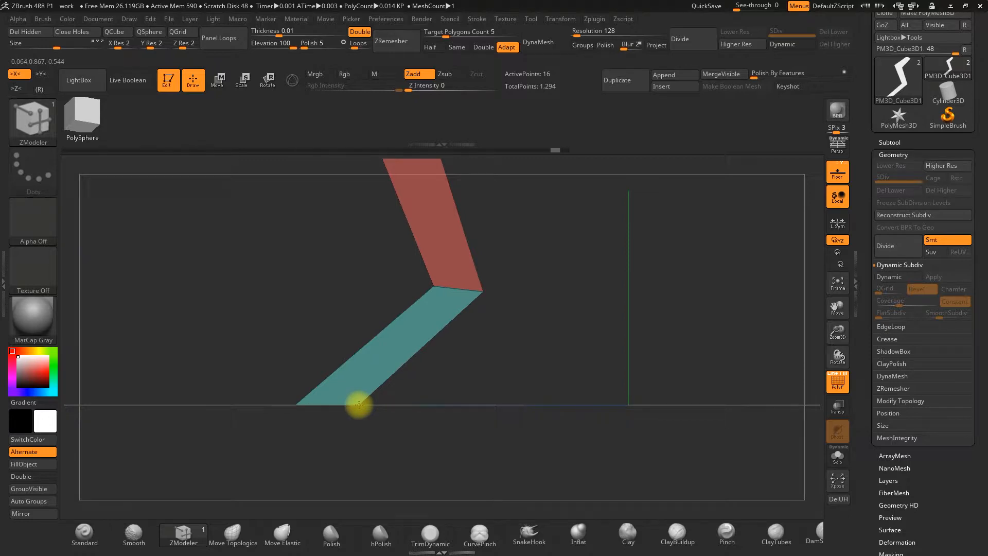
Step: Move the foot's front and back end points symmetrically inward to taper the lowest segment's width toward the floor
drag(472, 371, 522, 383)
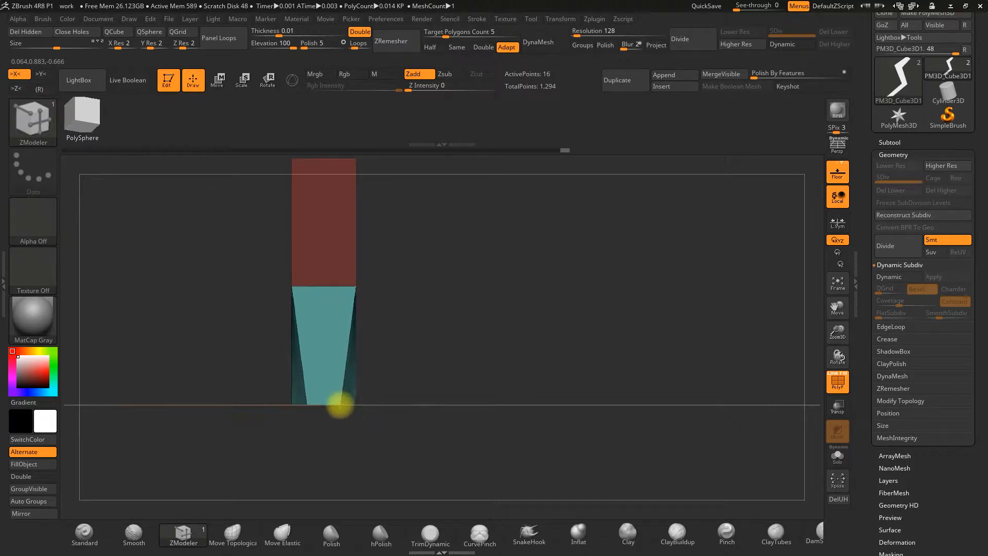
drag(478, 373, 368, 400)
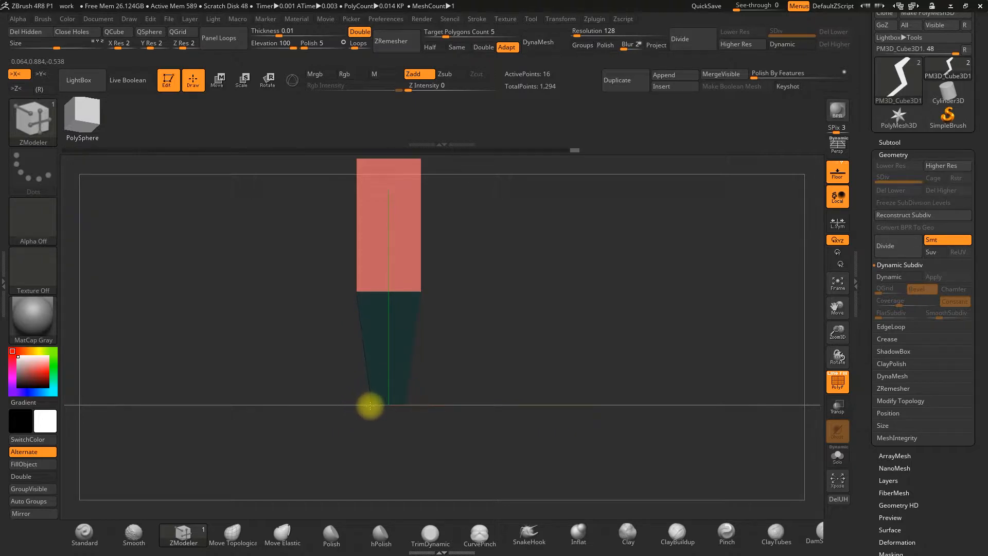
drag(474, 368, 794, 350)
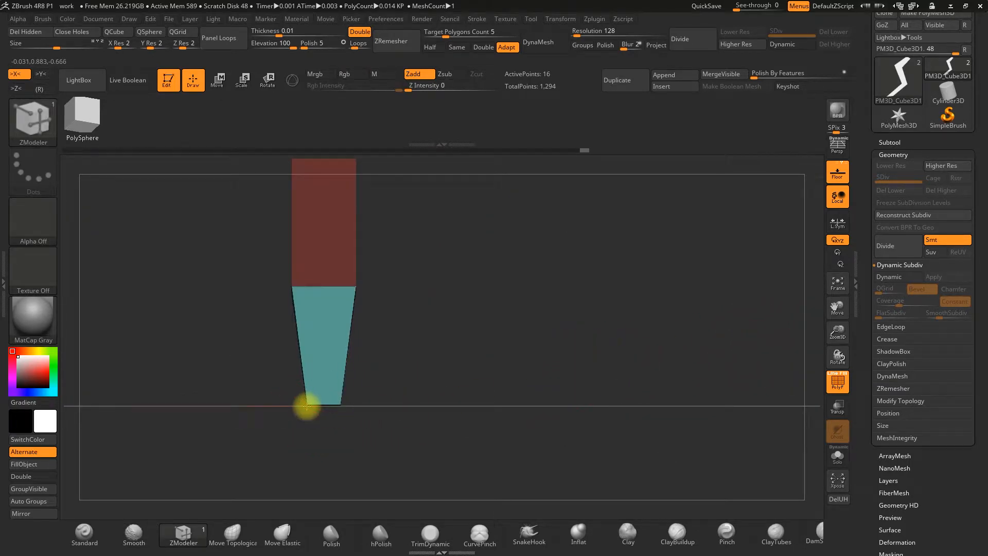
Step: Isolate the leg with Solo and move its upper end points symmetrically inward to taper the top segment's width
drag(839, 333, 792, 266)
alt+drag(647, 281, 545, 404)
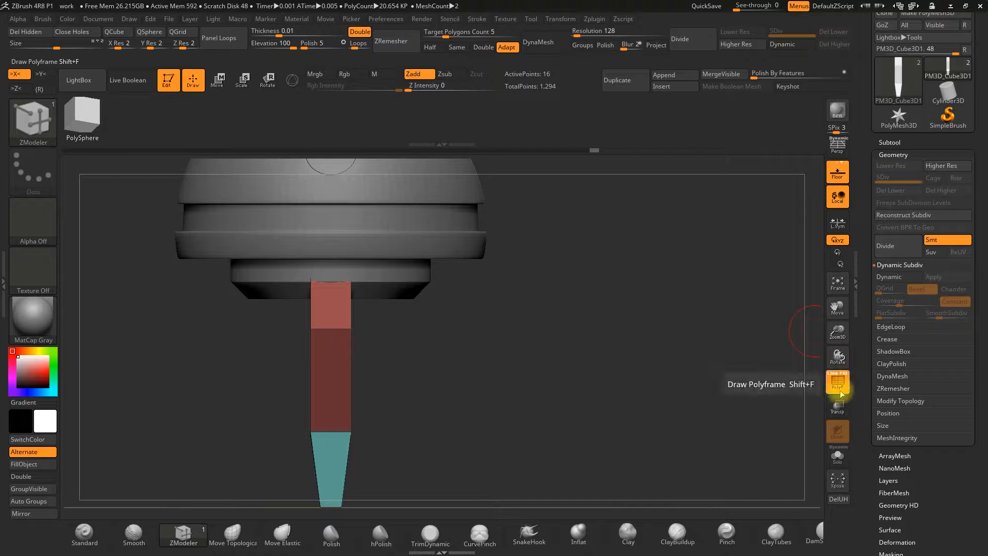
alt+drag(544, 296, 592, 345)
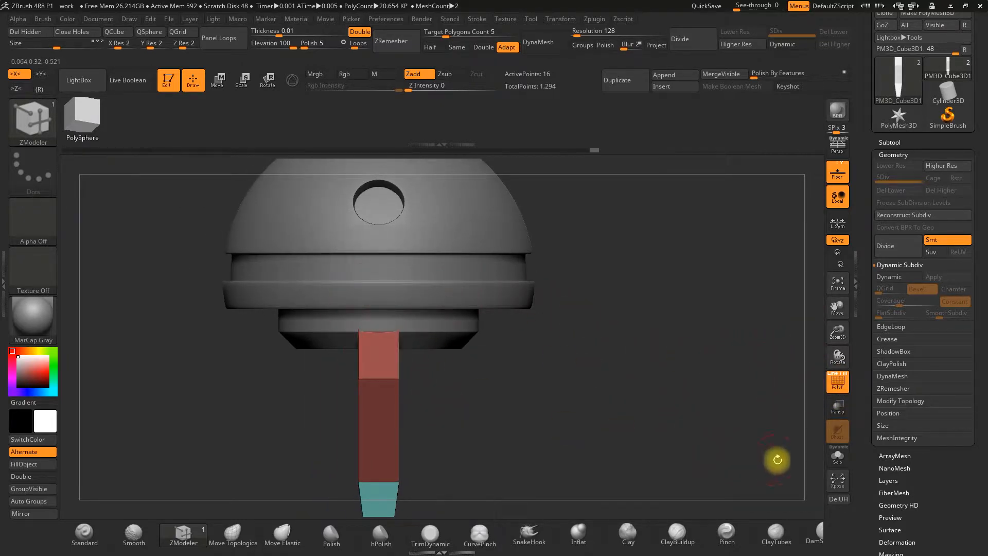
click(837, 455)
alt+drag(516, 323, 523, 335)
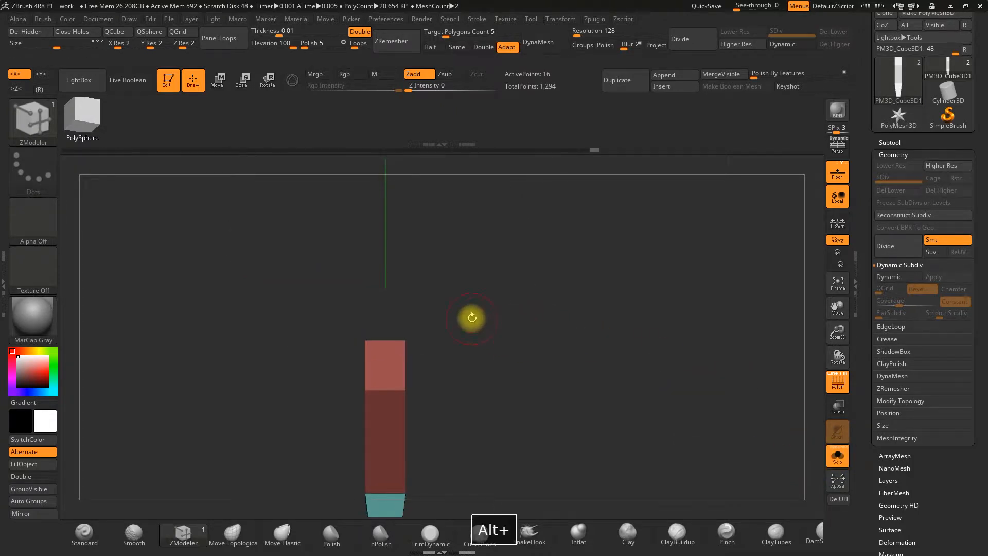
drag(837, 335, 825, 378)
alt+drag(537, 288, 552, 314)
drag(836, 332, 831, 356)
alt+drag(701, 321, 700, 419)
mouse_move(653, 359)
mouse_down()
mouse_move(657, 291)
mouse_move(626, 254)
mouse_move(606, 419)
mouse_move(525, 410)
mouse_up()
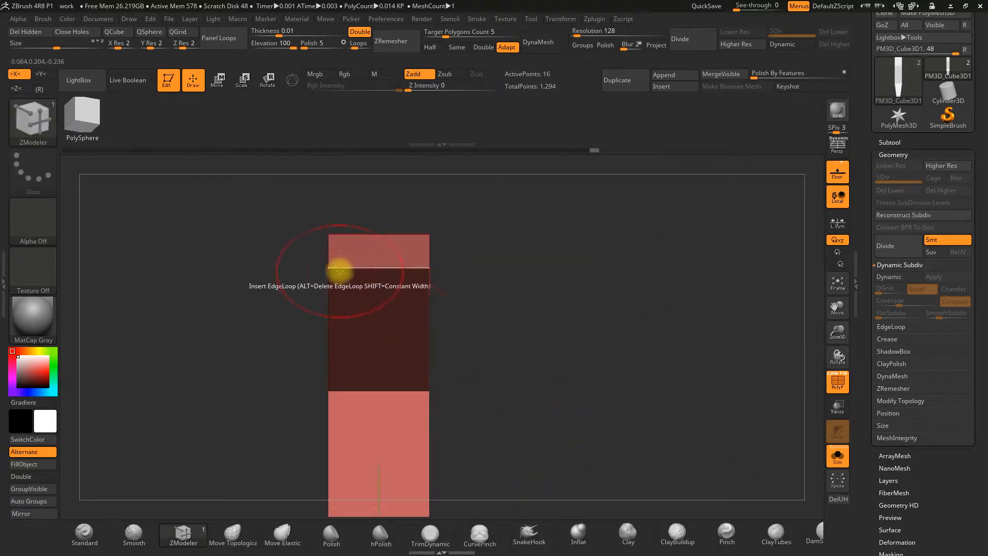
drag(327, 267, 337, 270)
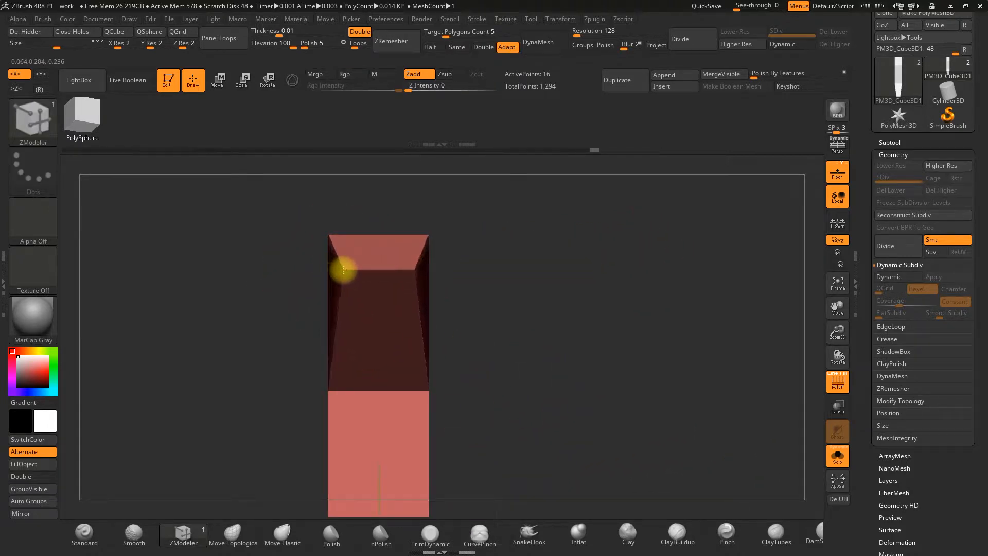
drag(328, 235, 342, 235)
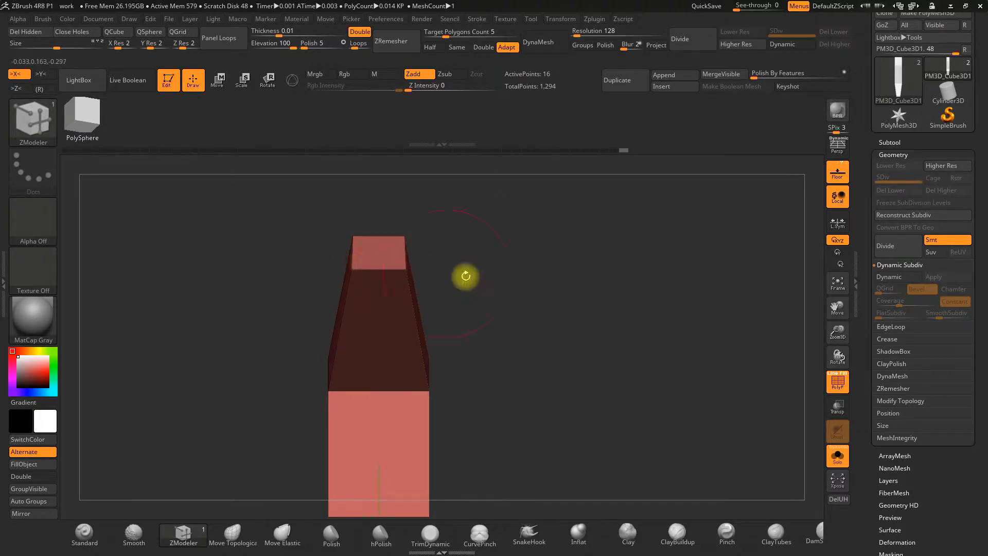
Step: Turn off Solo mode so the complete device is shown together with the leg in side view
drag(463, 276, 571, 294)
drag(837, 332, 821, 278)
mouse_move(594, 302)
alt+mouse_down()
mouse_move(601, 262)
mouse_move(637, 308)
mouse_move(582, 298)
alt+mouse_up()
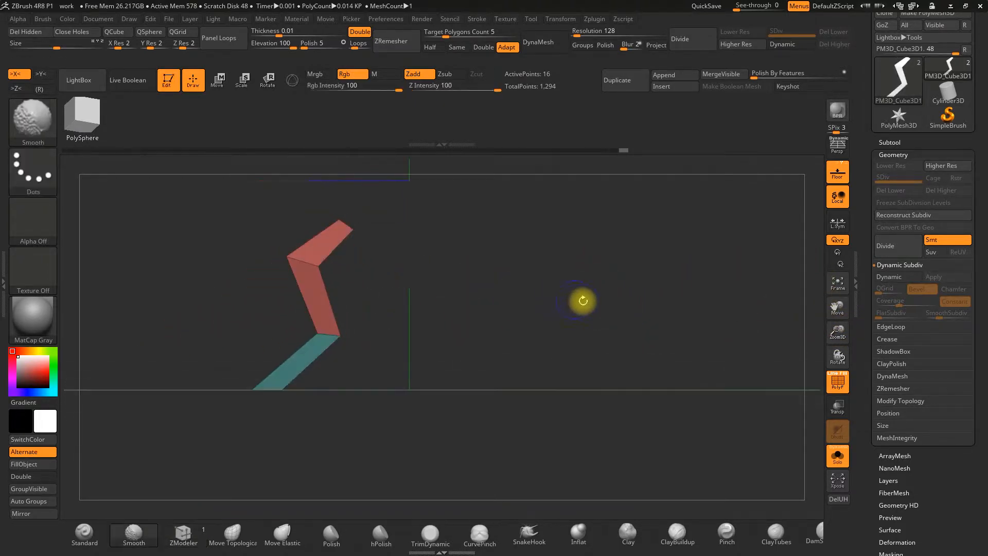
click(837, 382)
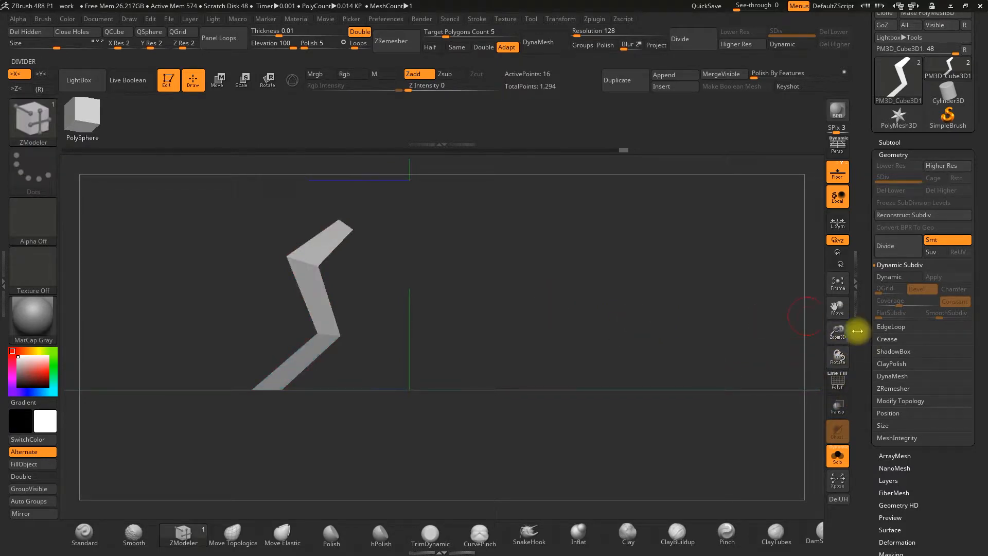
click(838, 381)
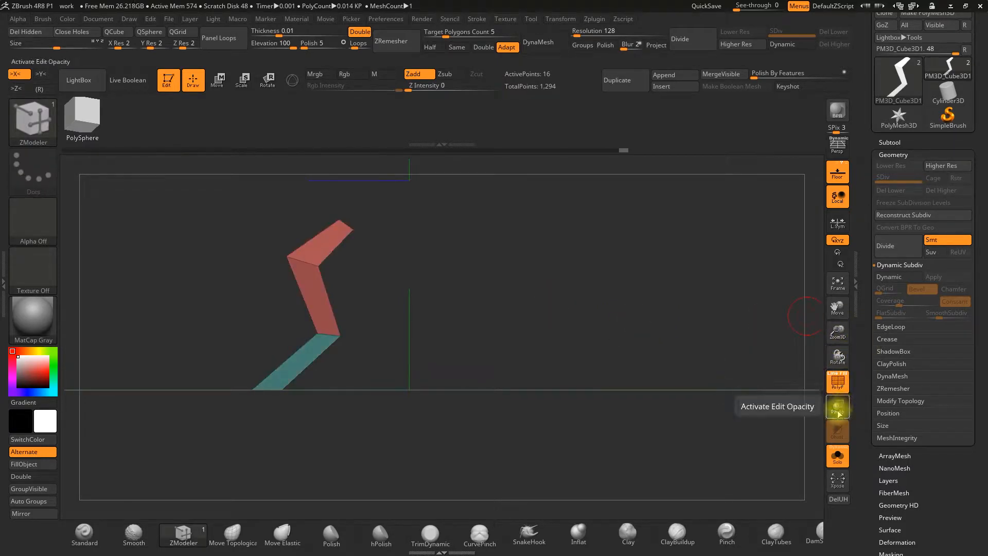
click(837, 456)
alt+drag(635, 337, 631, 398)
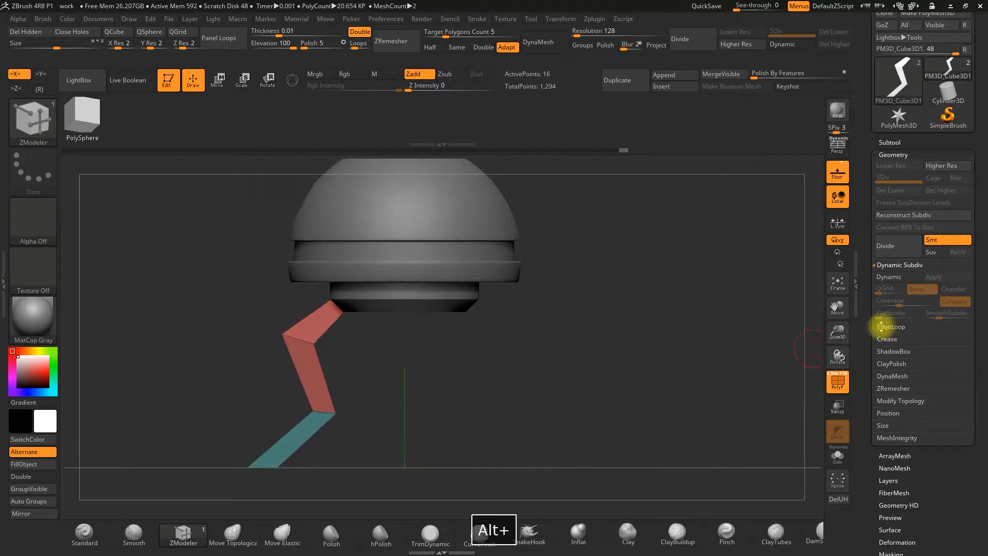
Step: Examine the leg's bend, taper and proportions against the half-sphere body from the side and front
drag(843, 338, 844, 325)
alt+drag(562, 292, 438, 403)
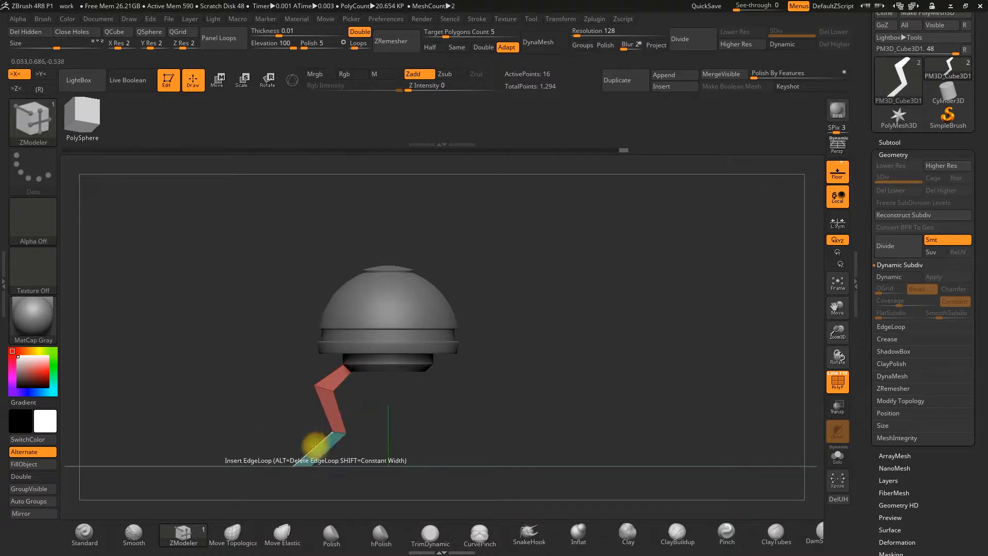
mouse_move(394, 411)
mouse_down()
mouse_move(437, 417)
mouse_move(379, 396)
mouse_up()
alt+drag(478, 397, 517, 407)
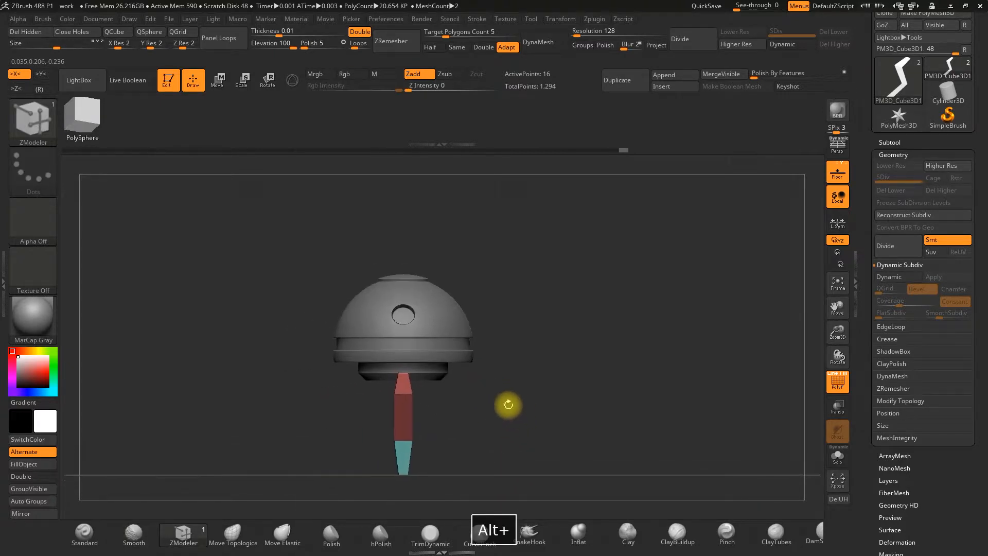
drag(483, 425, 415, 392)
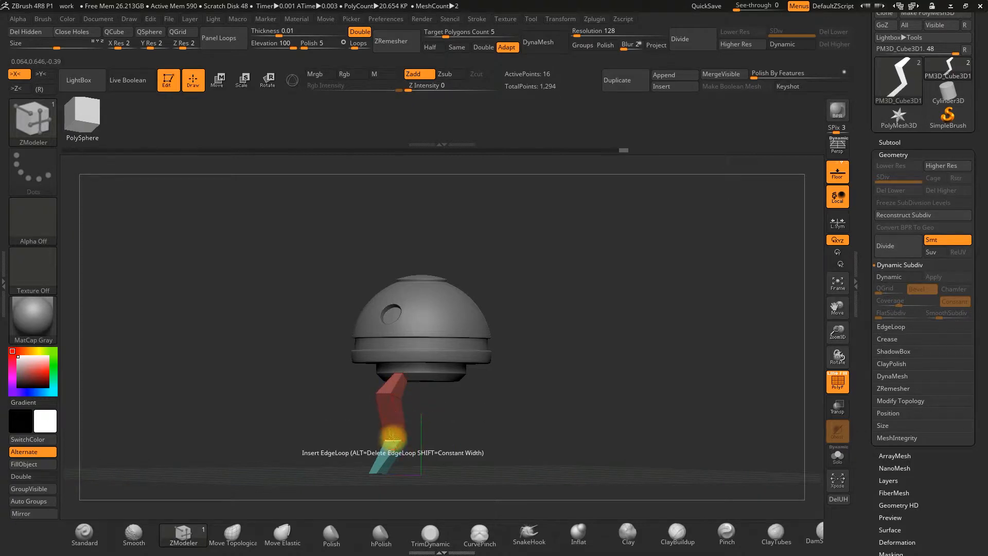
shift+drag(464, 410, 529, 399)
drag(836, 332, 837, 356)
alt+drag(655, 388, 669, 405)
alt+drag(618, 379, 538, 423)
drag(634, 364, 576, 412)
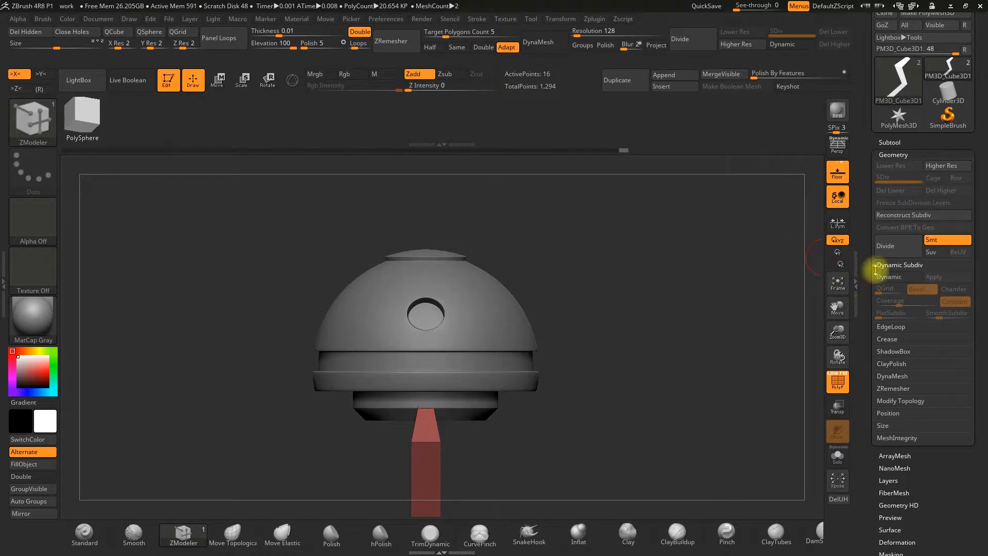
Step: Select the PolySphere body subtool and mark a vertical patch of polygons on the side of the dome
click(888, 142)
click(894, 162)
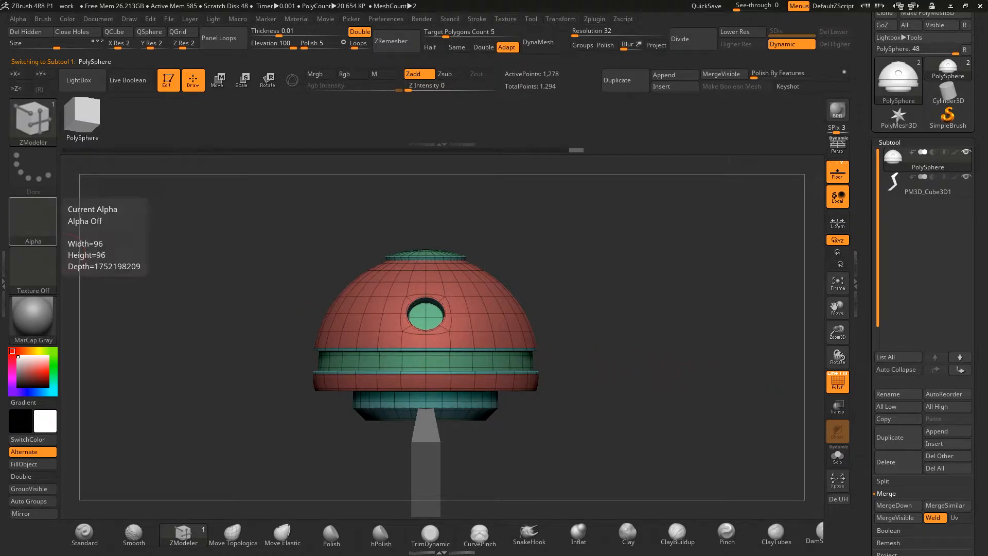
drag(662, 315, 617, 321)
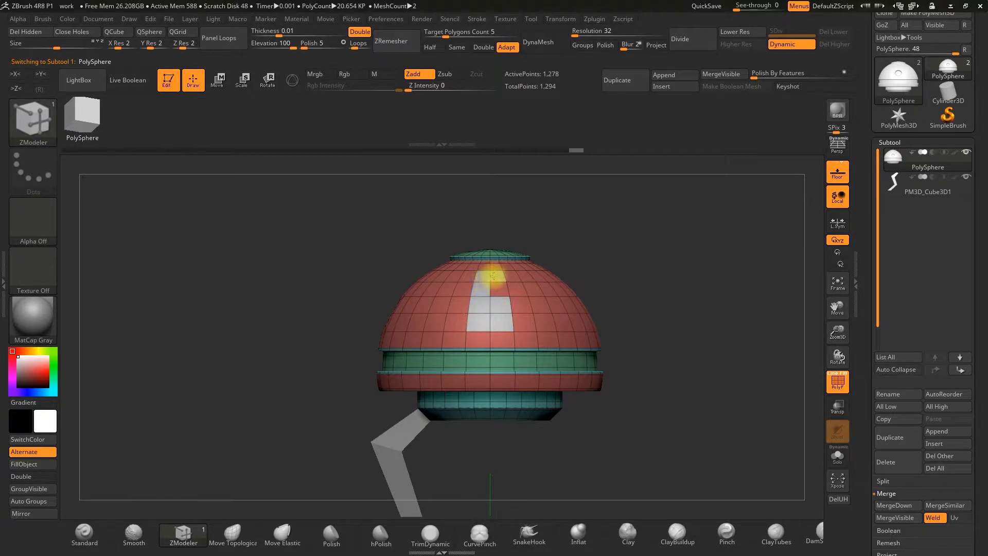
drag(555, 271, 631, 267)
drag(565, 289, 530, 313)
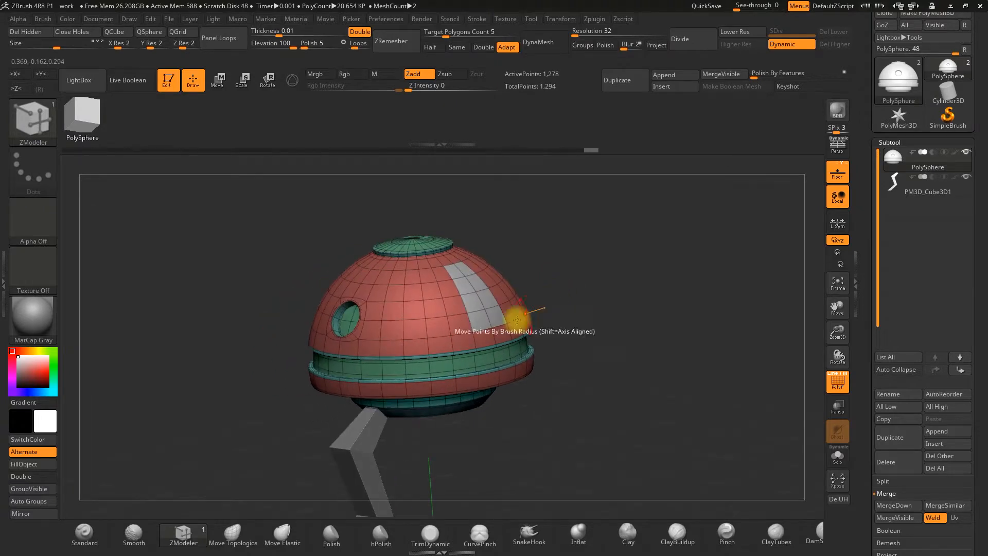
Step: Mark vertical polygon patches on the dome on both sides of the round front hole
key(alt)
mouse_move(415, 327)
alt+mouse_down()
mouse_move(422, 282)
mouse_move(435, 309)
alt+mouse_up()
shift+drag(546, 284, 566, 305)
mouse_move(320, 334)
alt+mouse_down()
mouse_move(336, 304)
mouse_move(314, 330)
alt+mouse_up()
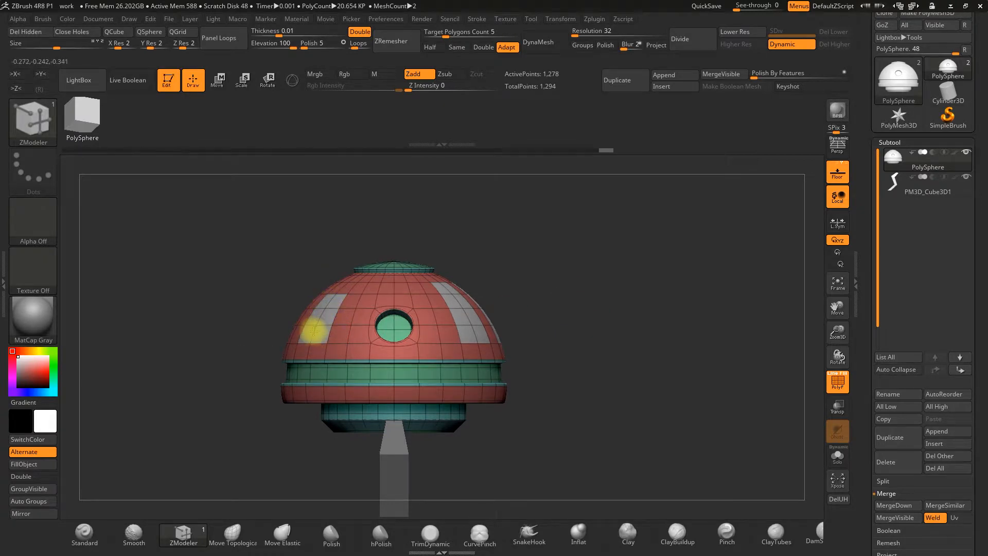
alt+click(344, 287)
drag(515, 286, 596, 281)
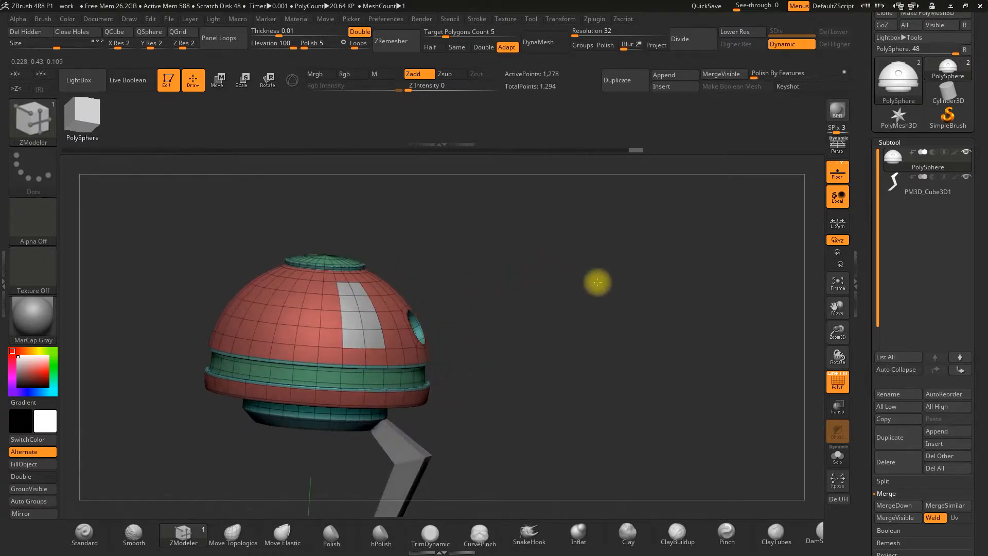
mouse_move(516, 304)
mouse_down()
mouse_move(448, 331)
mouse_move(528, 321)
mouse_move(518, 323)
mouse_up()
alt+drag(326, 344, 332, 316)
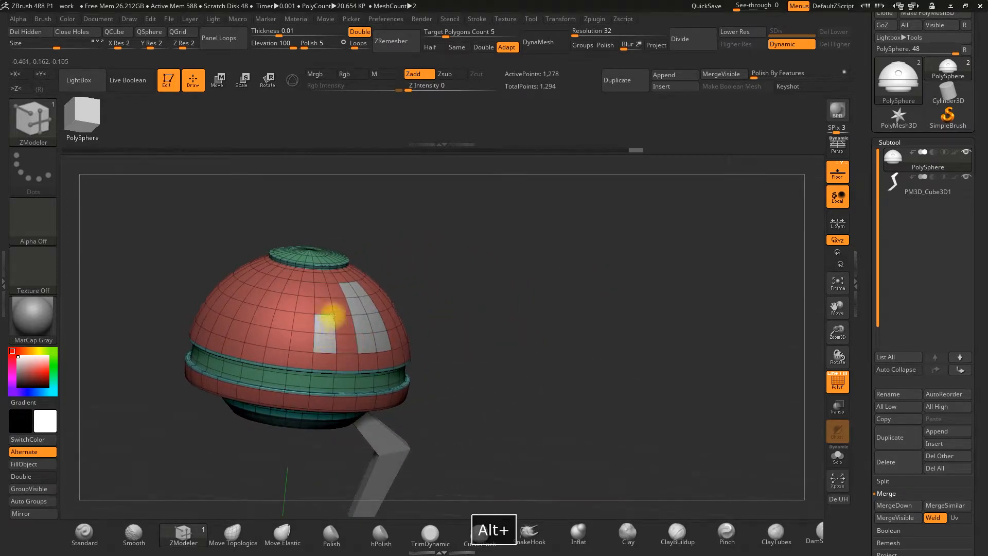
key(ctrl+z)
Step: Mark a second vertical polygon patch on the dome's other side, matching the opposite side patch
drag(463, 305, 542, 315)
drag(836, 337, 817, 358)
drag(731, 354, 713, 366)
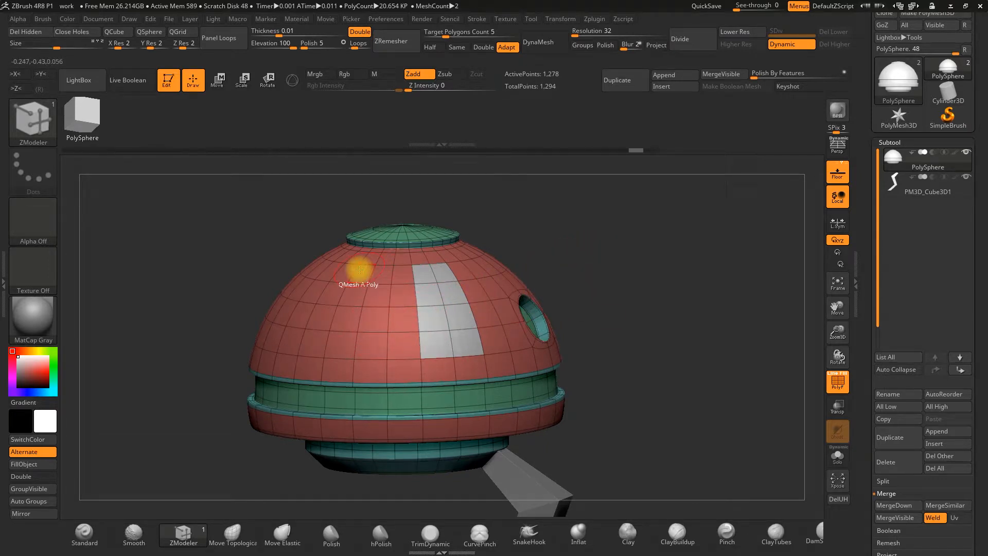
drag(584, 271, 489, 314)
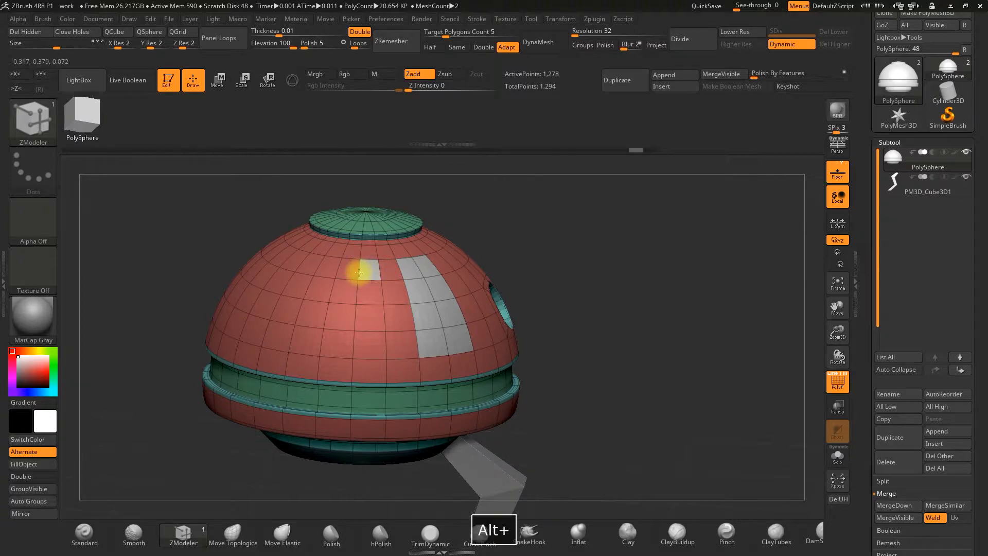
alt+drag(342, 300, 338, 343)
Step: Mark two horizontal strips of polygons on the back of the dome, a wide lower one and a shorter upper one
drag(547, 253, 640, 316)
drag(559, 294, 565, 314)
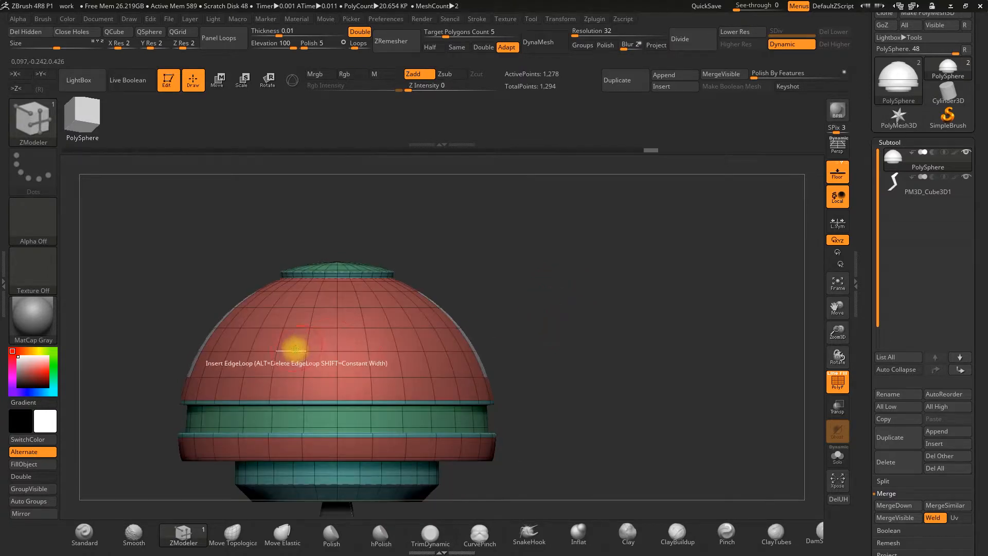
alt+drag(240, 361, 390, 362)
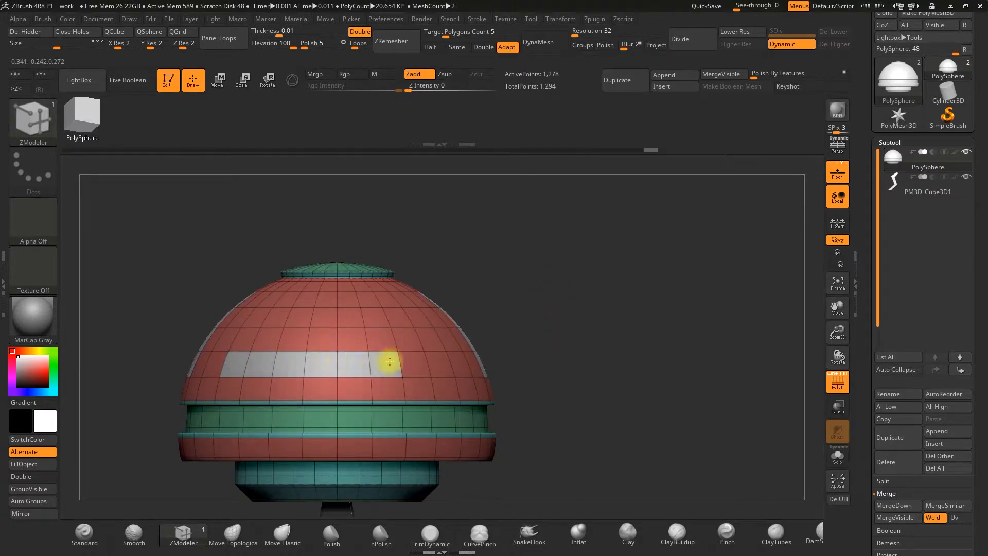
alt+drag(431, 364, 433, 364)
alt+drag(274, 315, 330, 323)
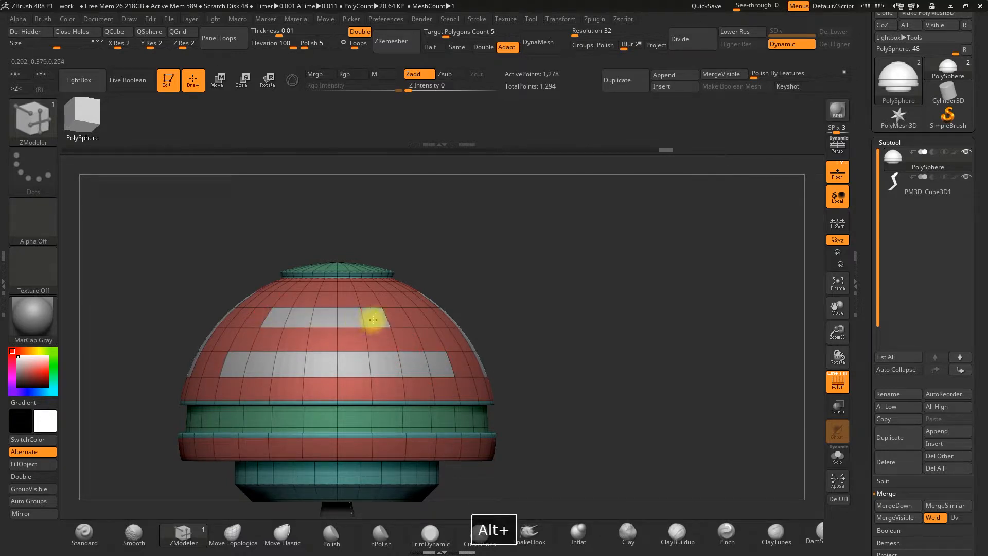
Step: Extrude all marked dome polygons slightly outward with QMesh to form raised panels, and check them from all sides
drag(470, 275, 425, 309)
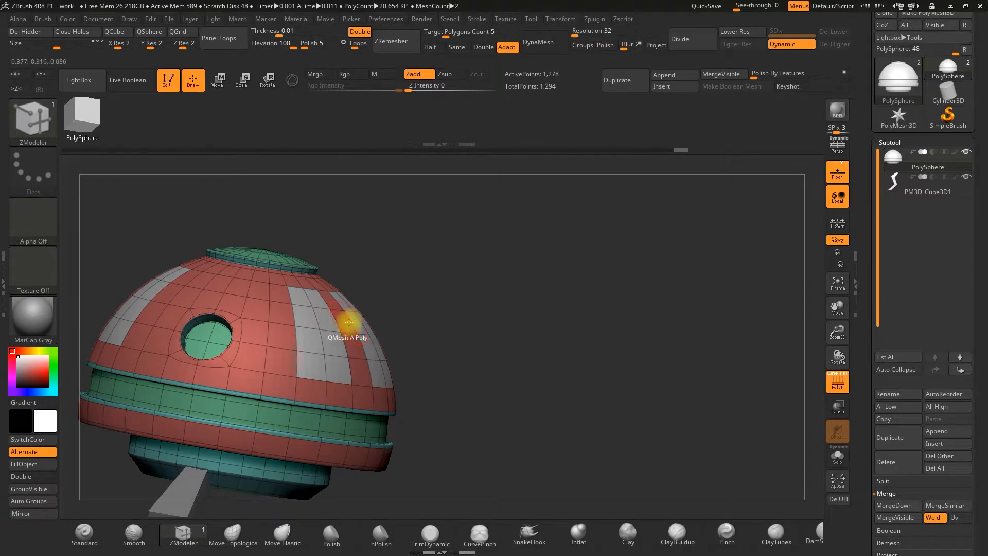
drag(355, 320, 364, 319)
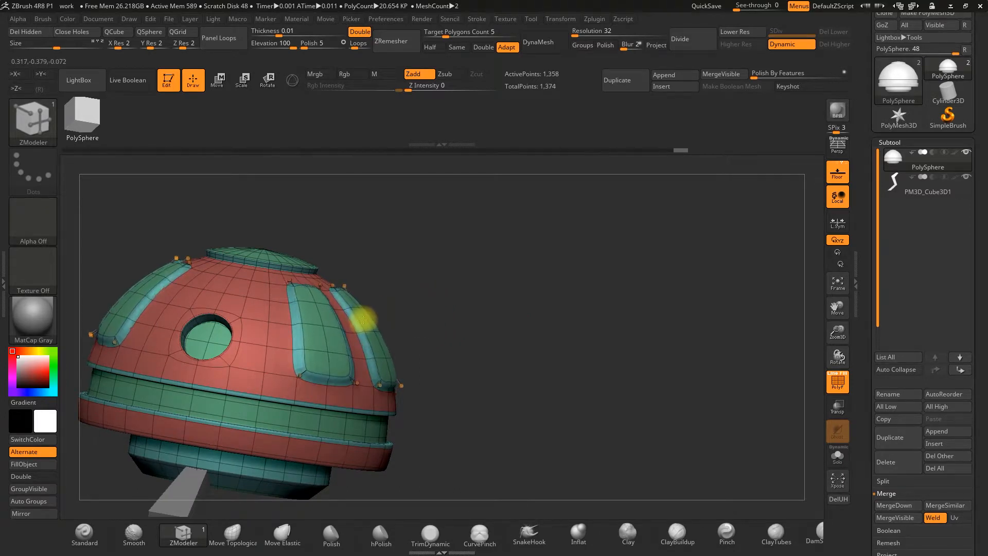
drag(447, 304, 578, 278)
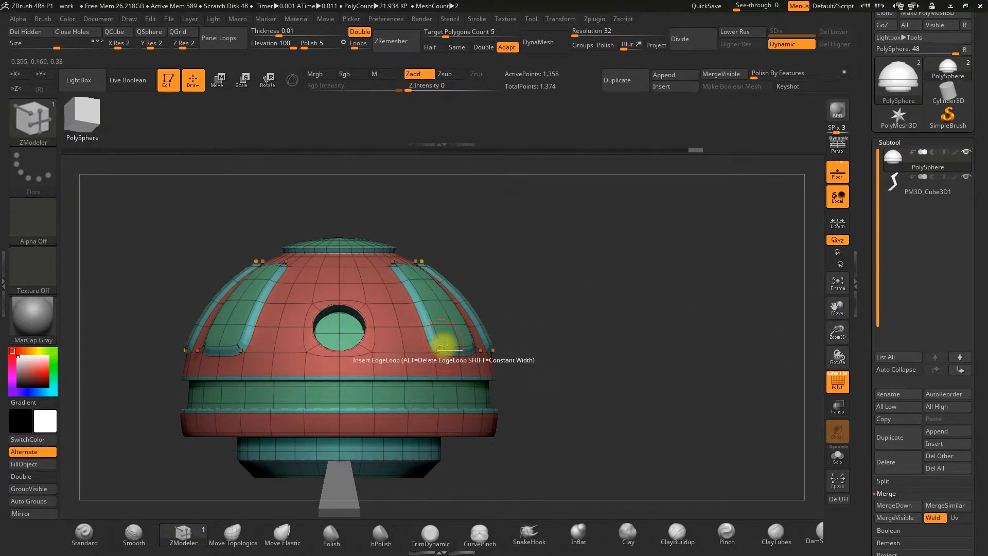
drag(595, 346, 494, 338)
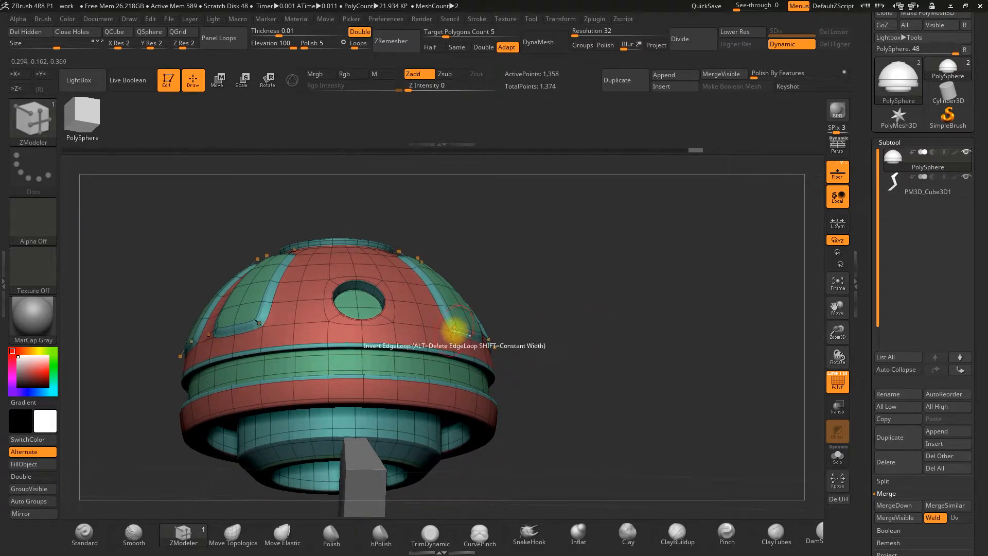
shift+drag(540, 293, 601, 331)
drag(837, 325, 835, 321)
alt+drag(682, 313, 727, 280)
drag(639, 285, 586, 290)
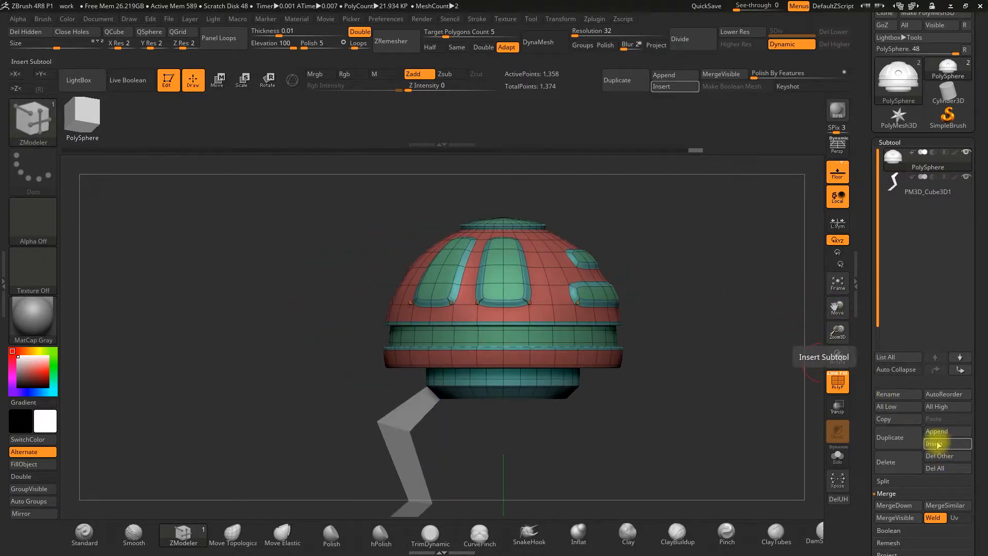
Step: Insert a Sphere3D as a new subtool below the body
click(668, 86)
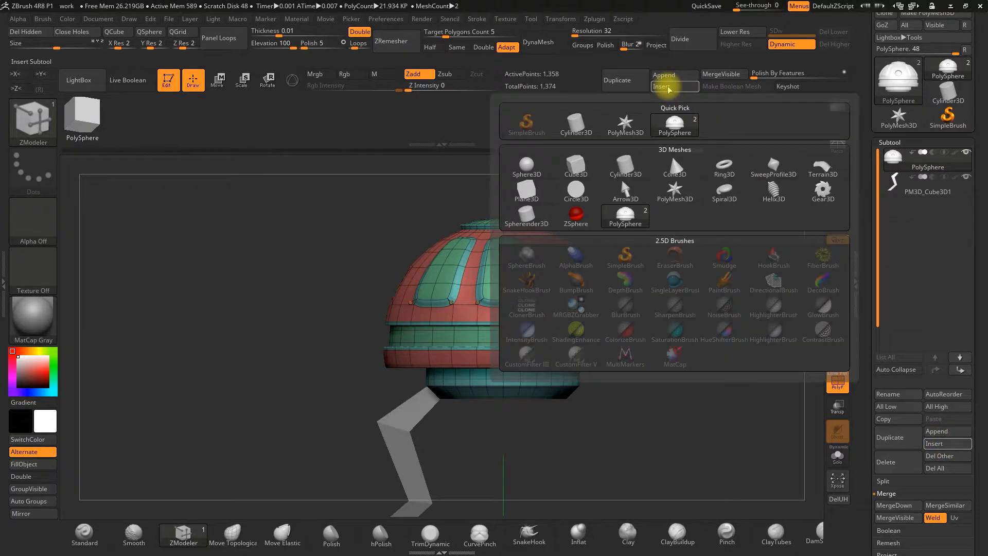
click(525, 167)
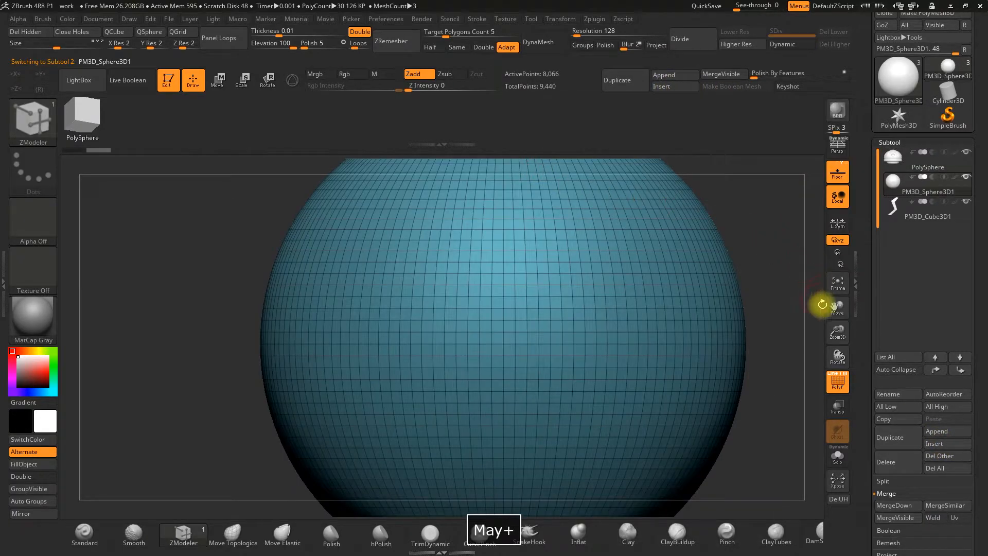
drag(834, 327, 826, 300)
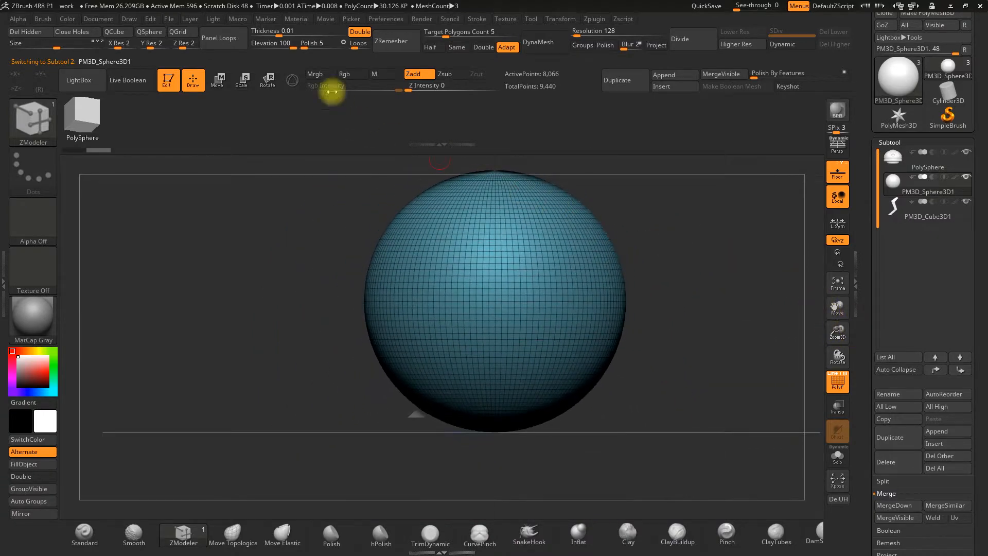
Step: Switch to the gizmo and replace the inserted sphere with the parametric Sphere 3D transform type
click(227, 84)
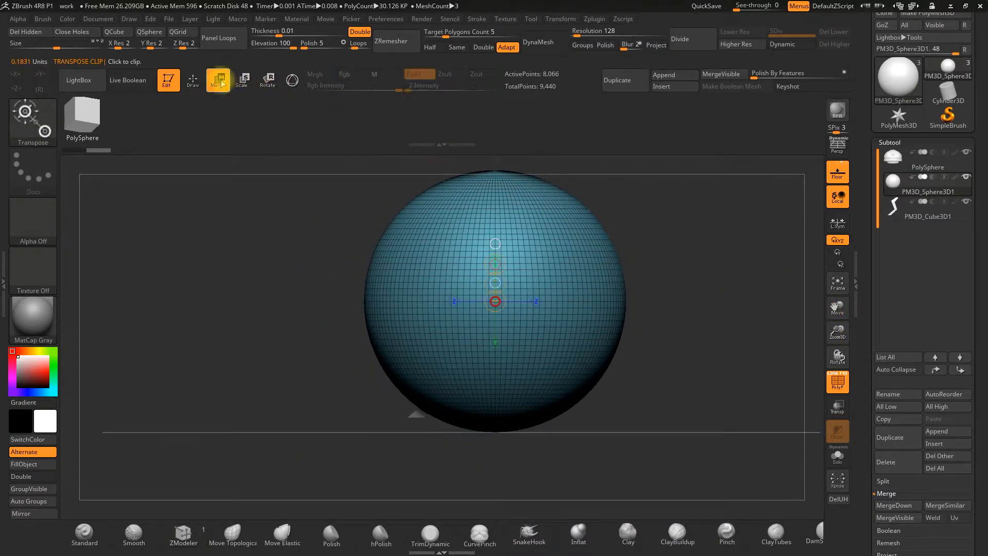
click(292, 81)
click(455, 216)
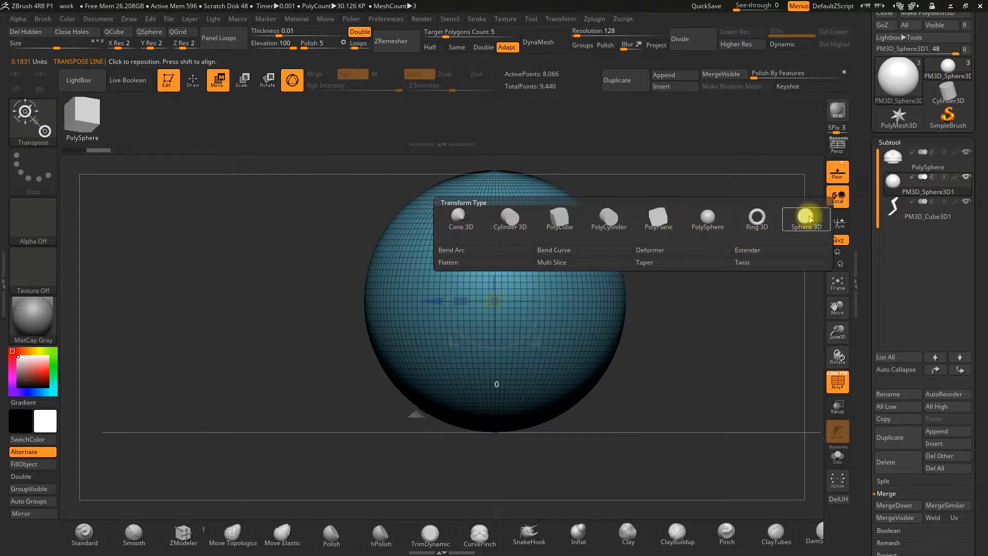
click(807, 217)
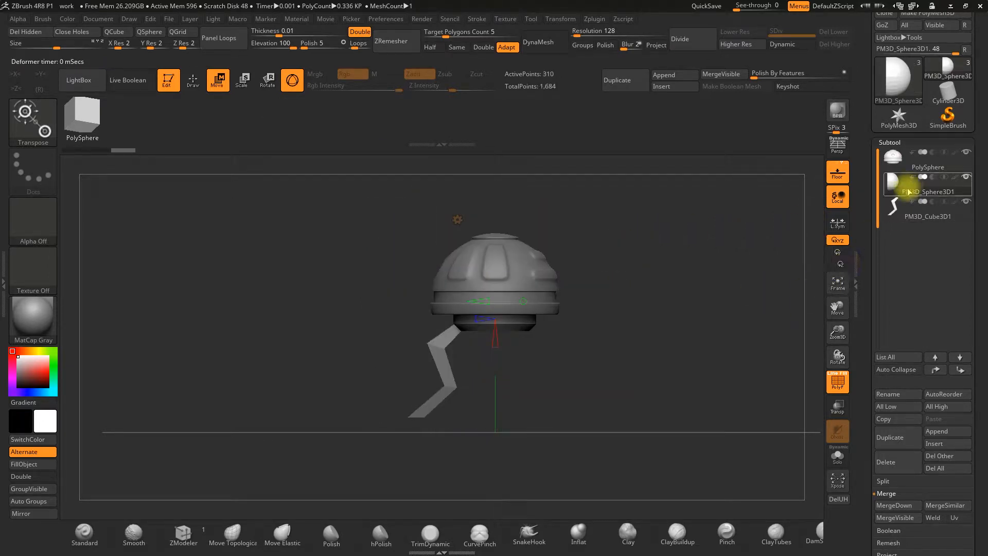
Step: Isolate the sphere with Solo and extend its parametric coverage from a partial to a full closed sphere
click(837, 457)
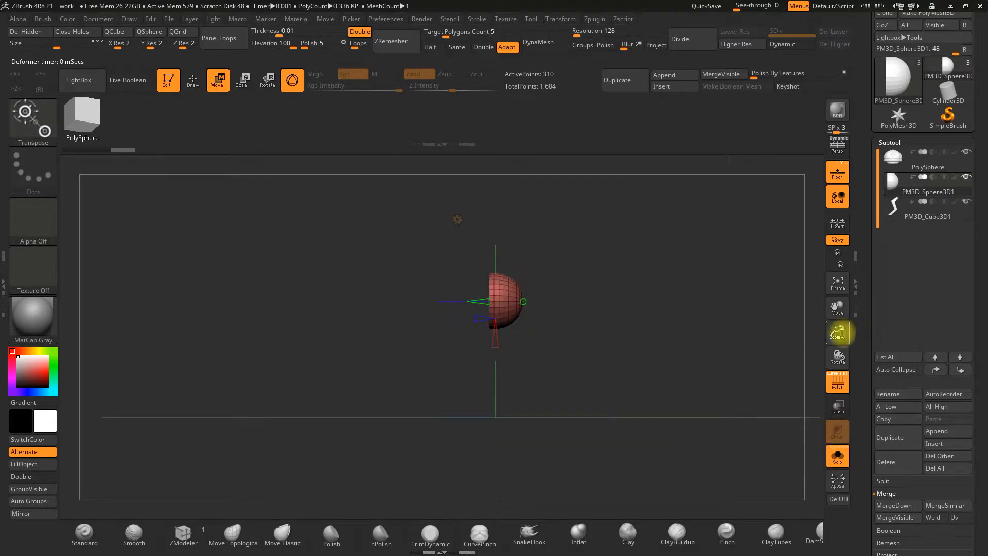
drag(838, 332, 825, 437)
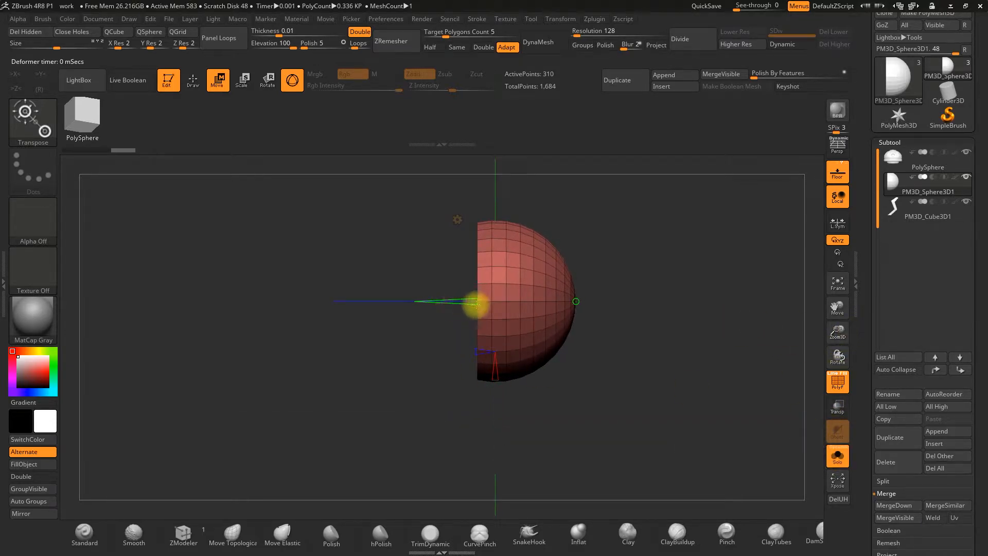
drag(476, 301, 411, 303)
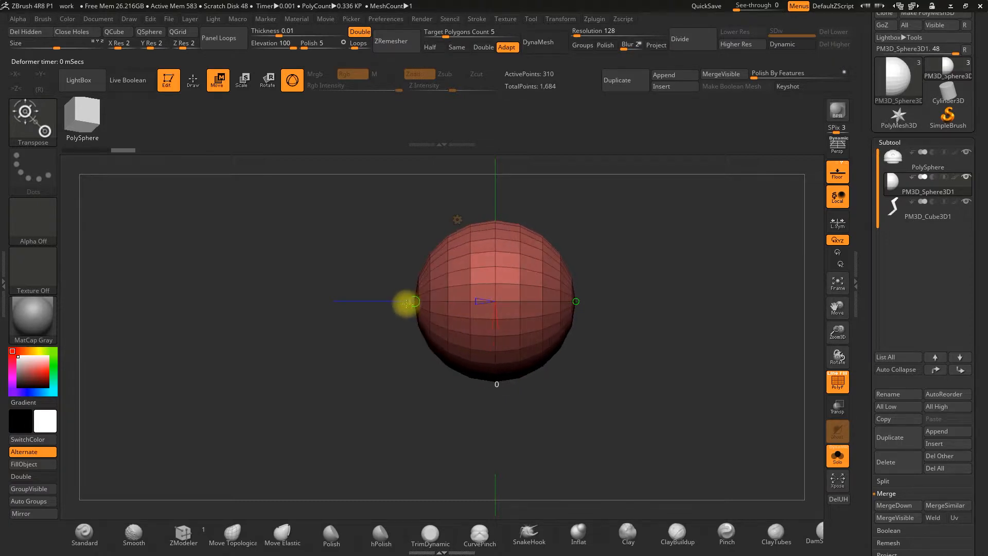
Step: Set the parametric sphere's HDivide to 28
drag(585, 301, 666, 275)
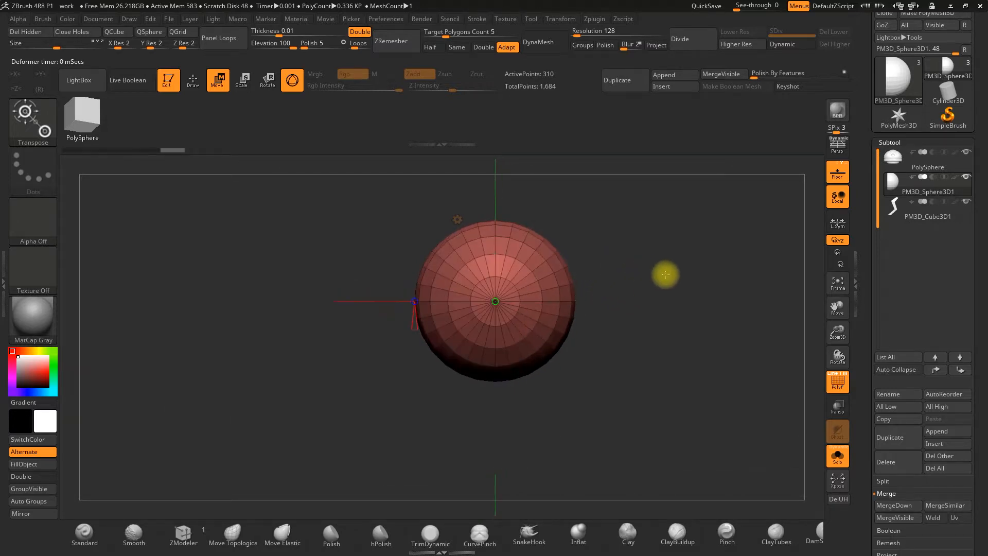
drag(632, 305, 597, 306)
drag(479, 301, 479, 302)
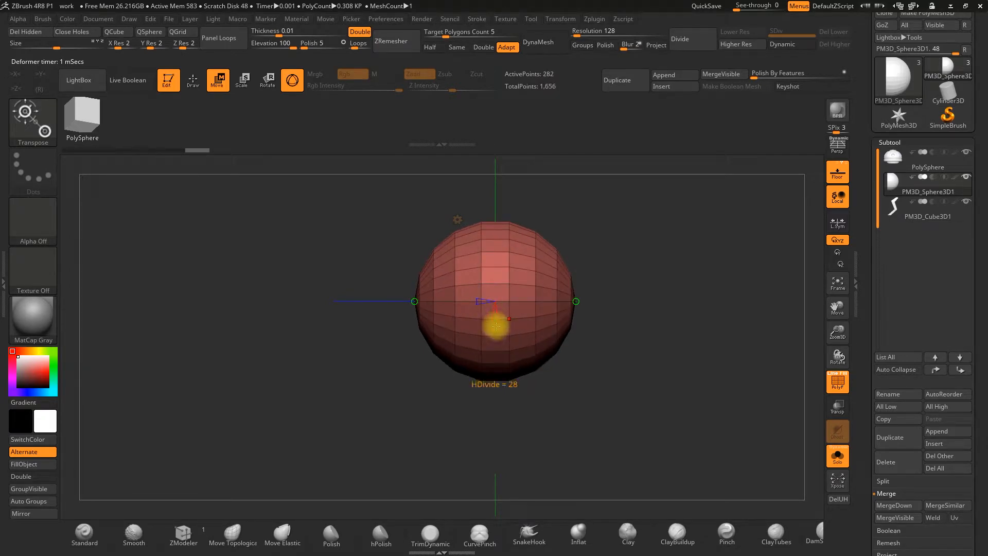
Step: Switch the finished parametric sphere's transform type back to Gizmo 3D
drag(672, 356, 633, 339)
key(ctrl+z)
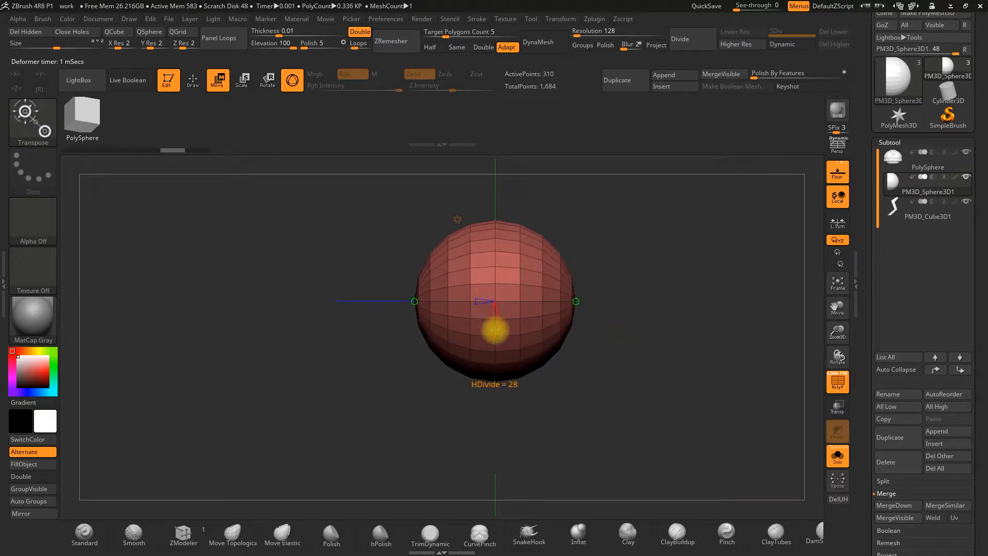
alt+drag(371, 371, 362, 383)
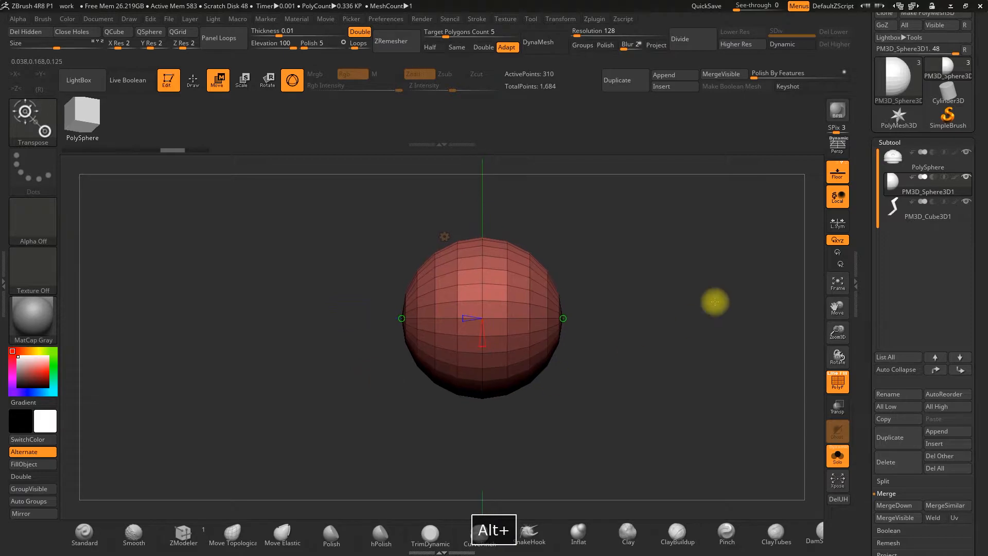
alt+drag(636, 306, 654, 309)
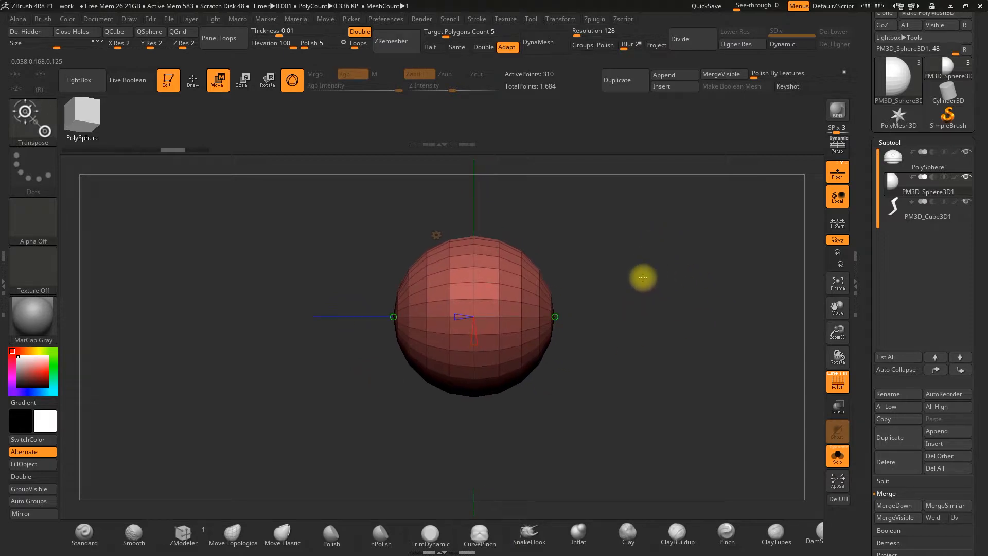
drag(683, 278, 713, 295)
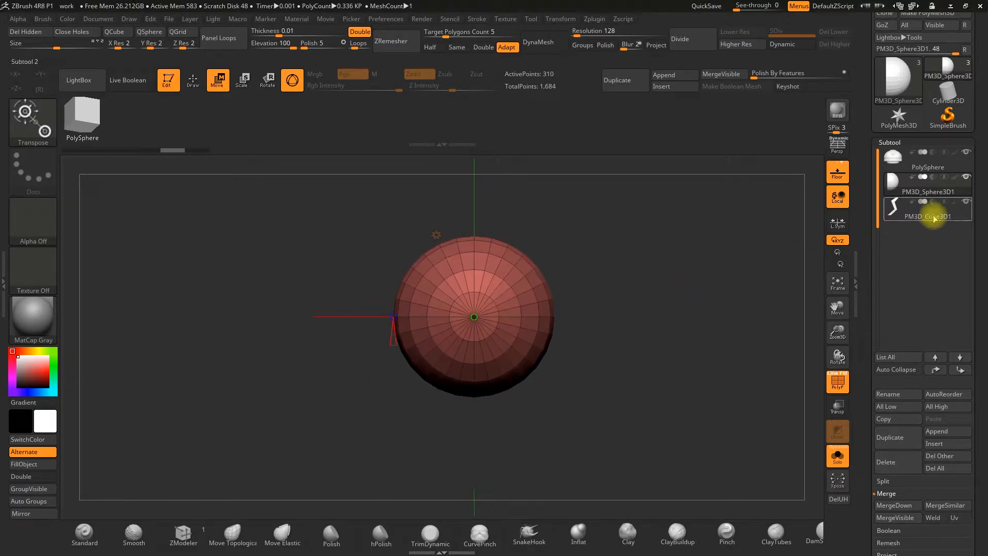
shift+drag(691, 265, 667, 269)
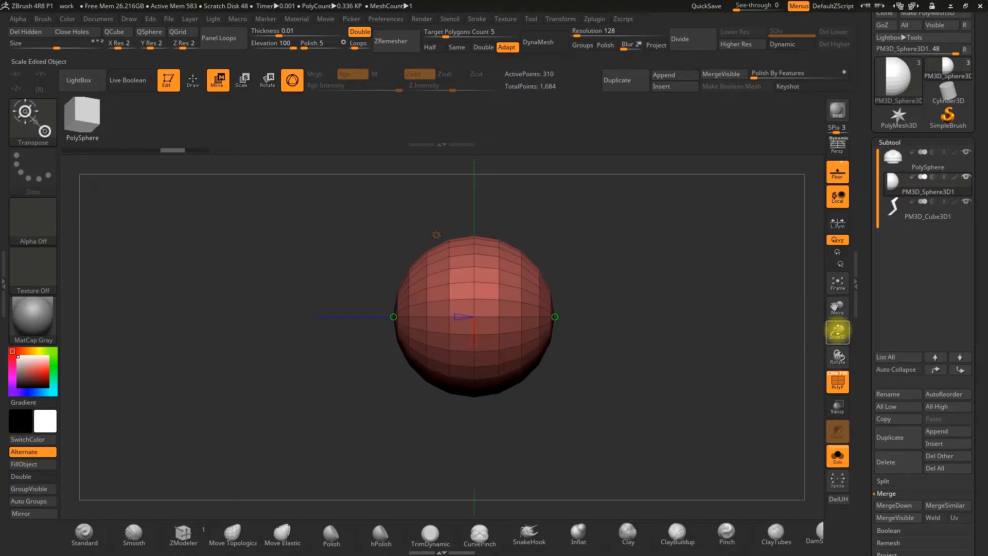
drag(837, 332, 802, 262)
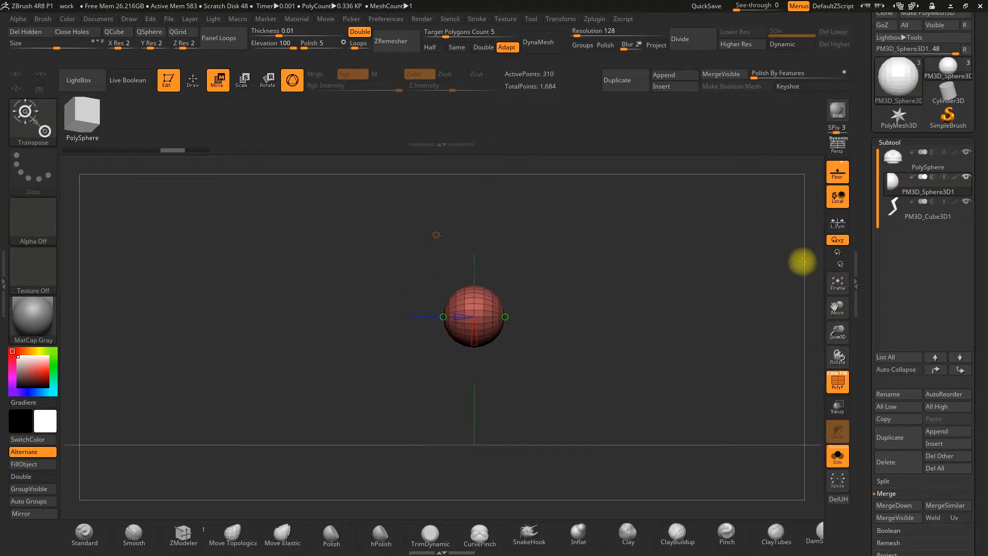
click(436, 234)
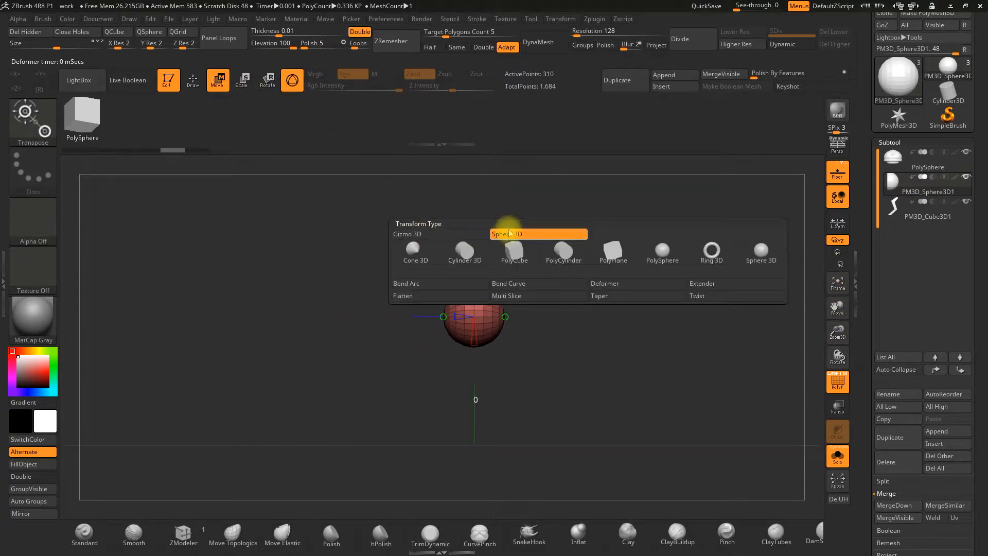
click(410, 235)
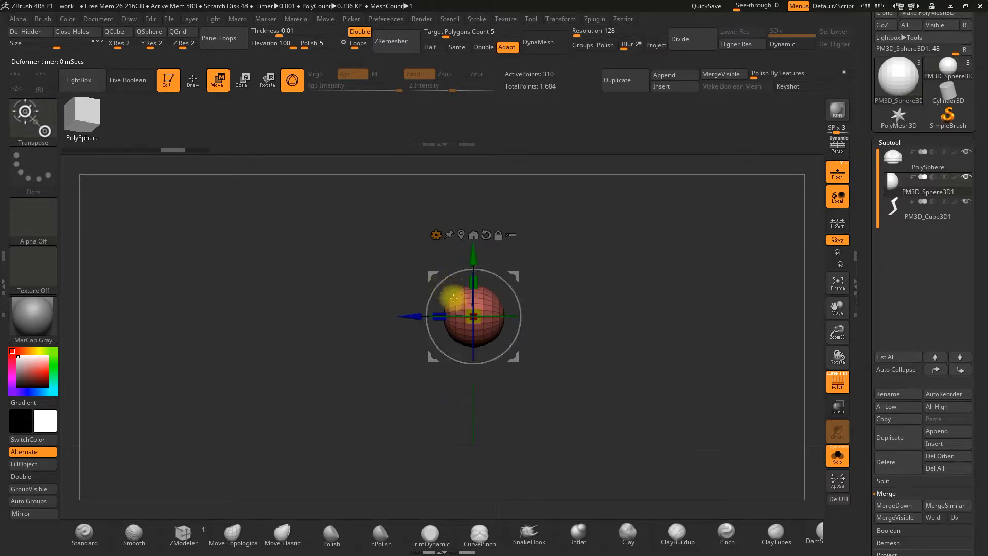
Step: Move the sphere out in front of the body, show all subtools again and scale the sphere down uniformly
drag(411, 317, 301, 316)
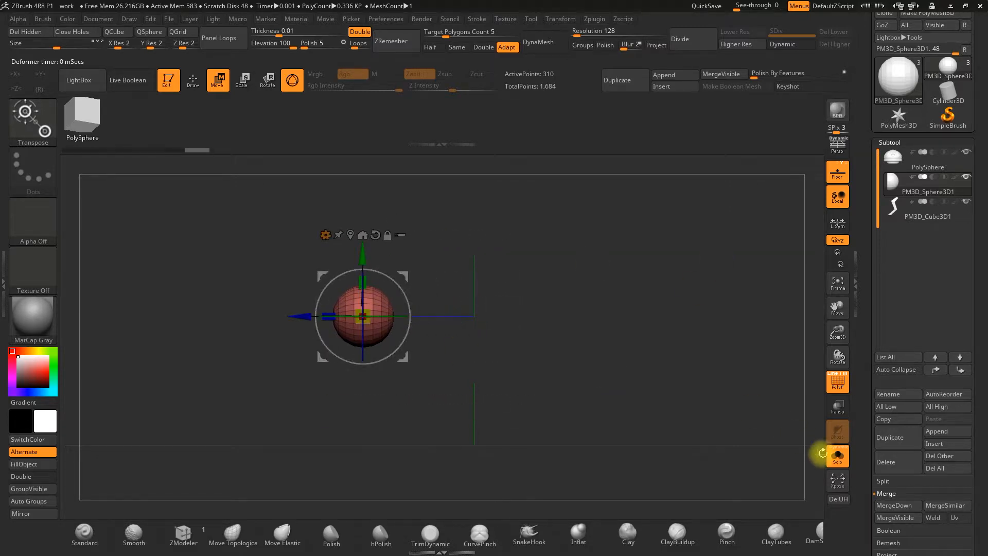
click(837, 457)
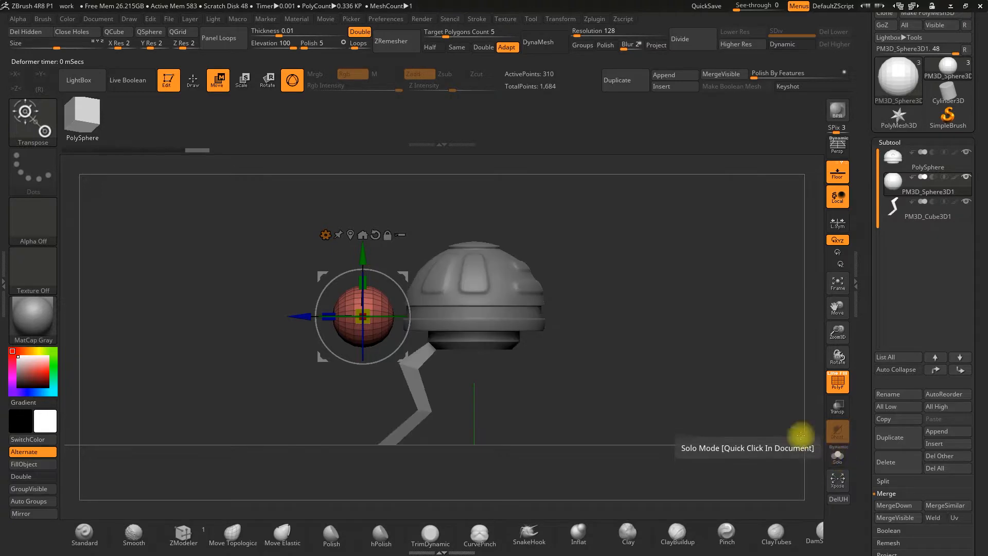
drag(591, 358, 637, 362)
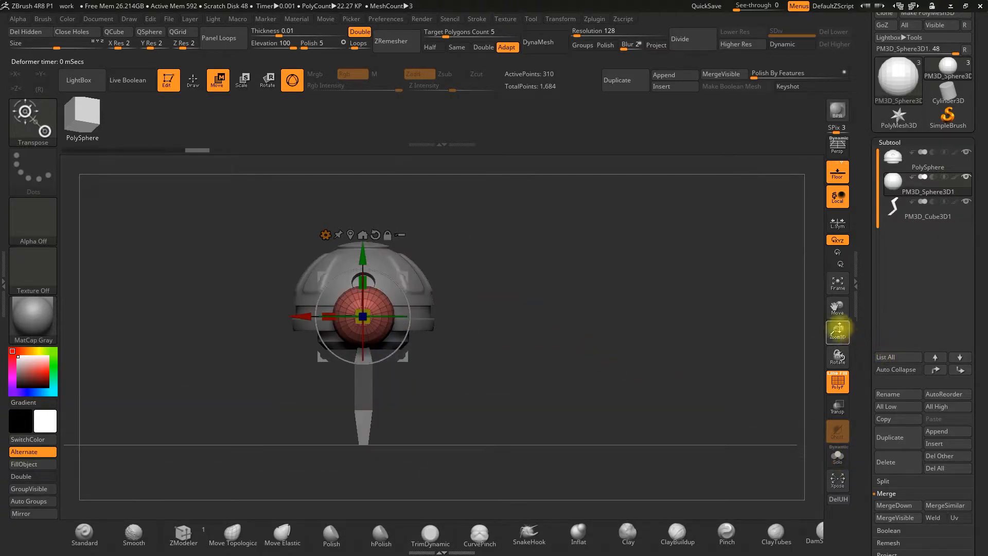
drag(838, 330, 827, 396)
alt+drag(611, 267, 634, 340)
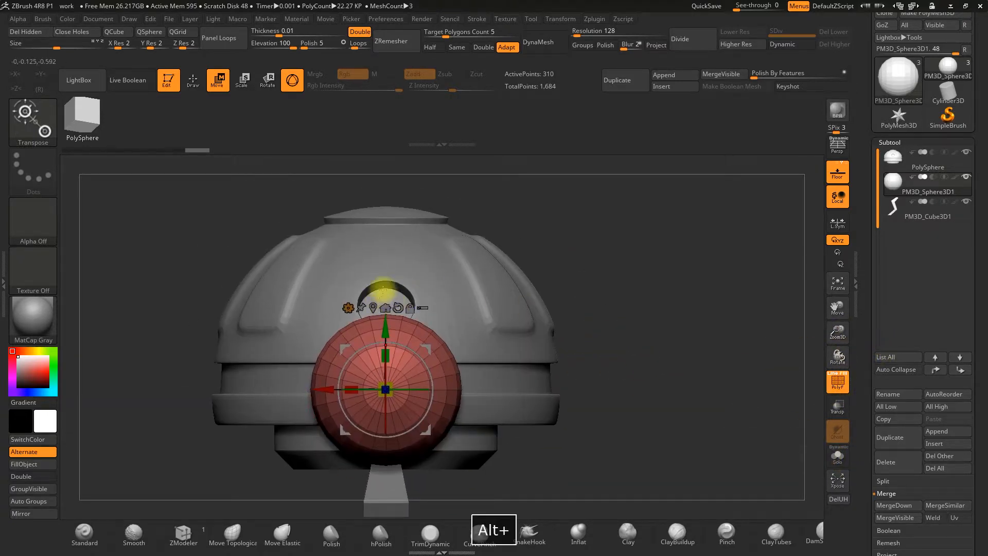
drag(385, 389, 381, 425)
Step: Move the sphere back and up into the front hole of the dome, scaling it slightly smaller to fit
drag(661, 408, 629, 406)
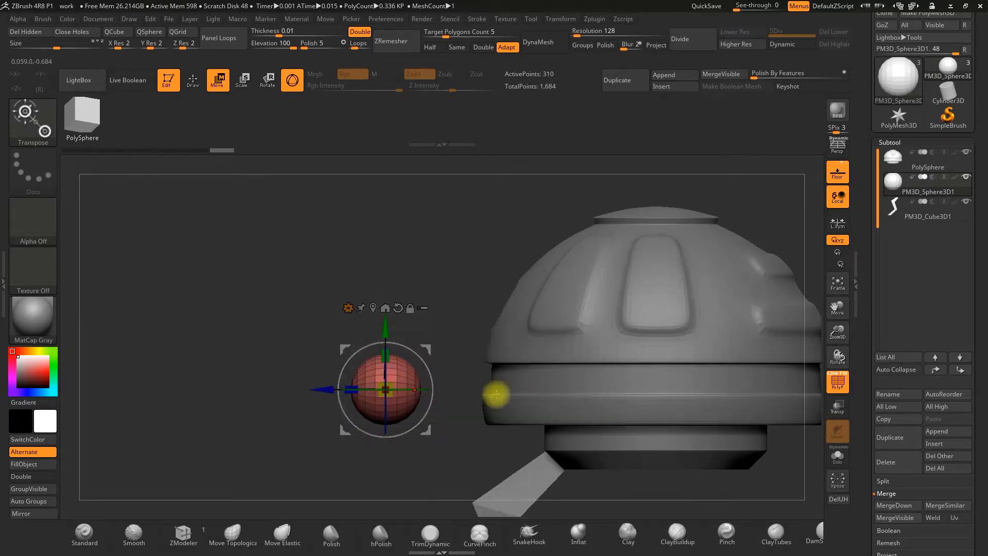
drag(331, 395, 410, 392)
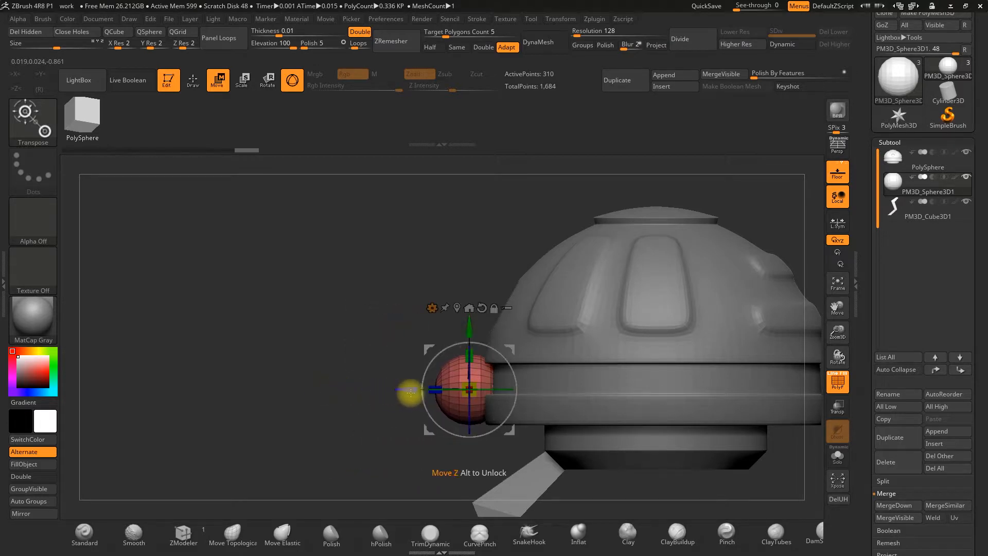
drag(468, 327, 470, 256)
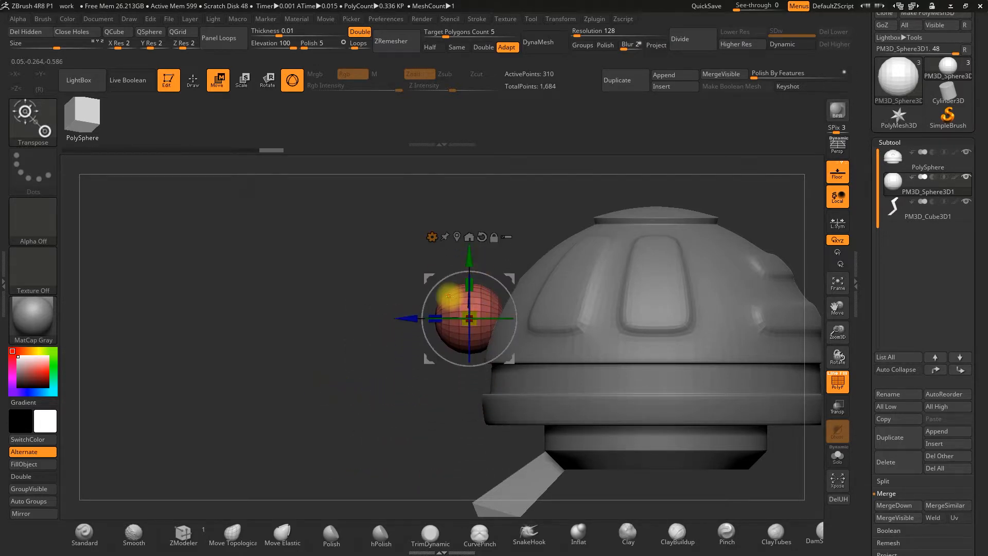
click(293, 81)
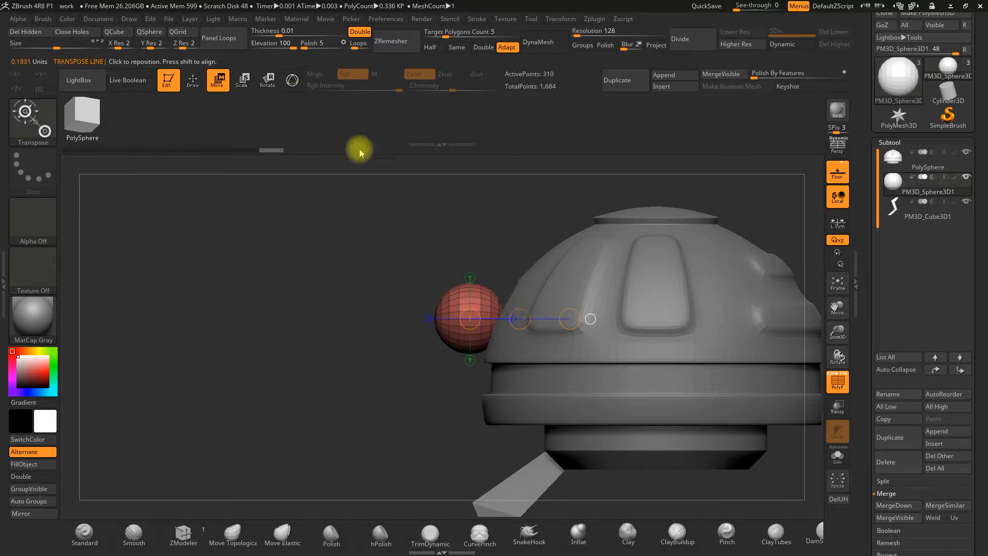
click(292, 81)
drag(421, 335, 434, 371)
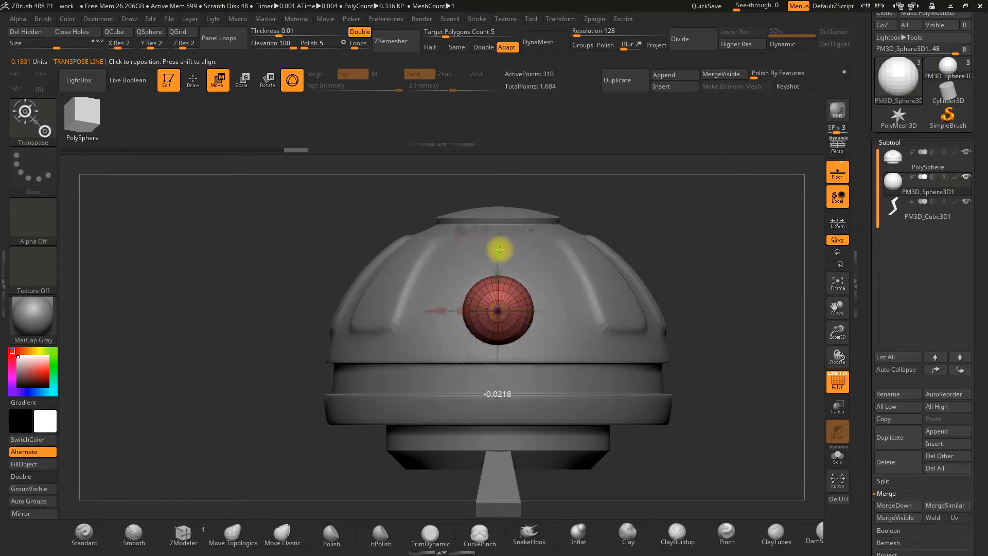
drag(713, 216, 685, 223)
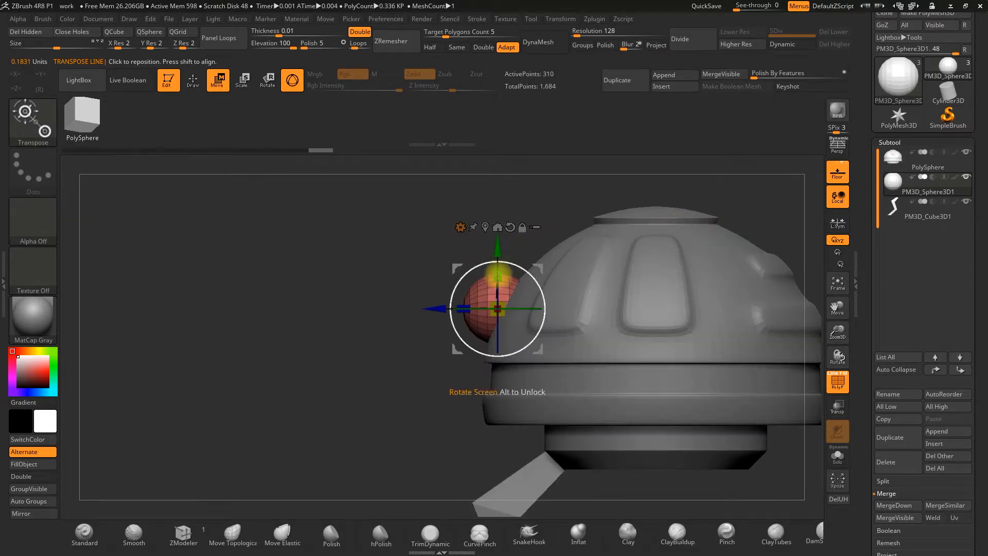
drag(496, 307, 494, 309)
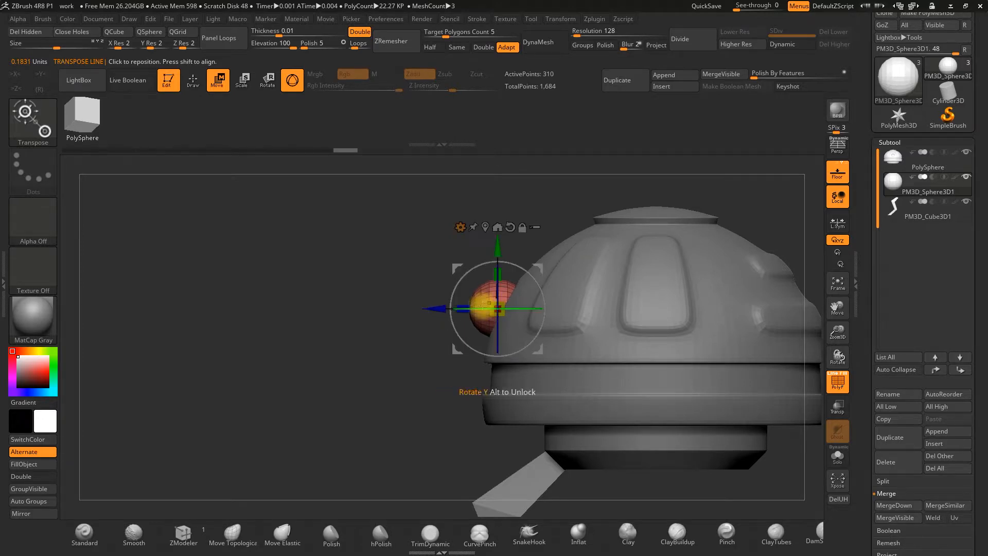
drag(309, 361, 404, 317)
Step: Tilt the sphere to match the slope of the dome's front and shift it along that surface
drag(831, 336, 825, 402)
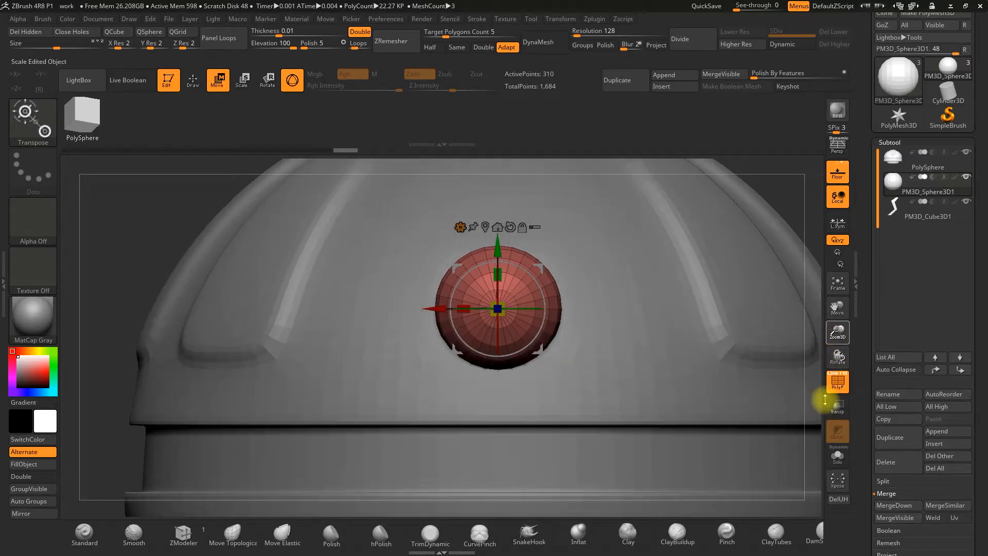
drag(832, 315, 733, 347)
drag(733, 338, 659, 340)
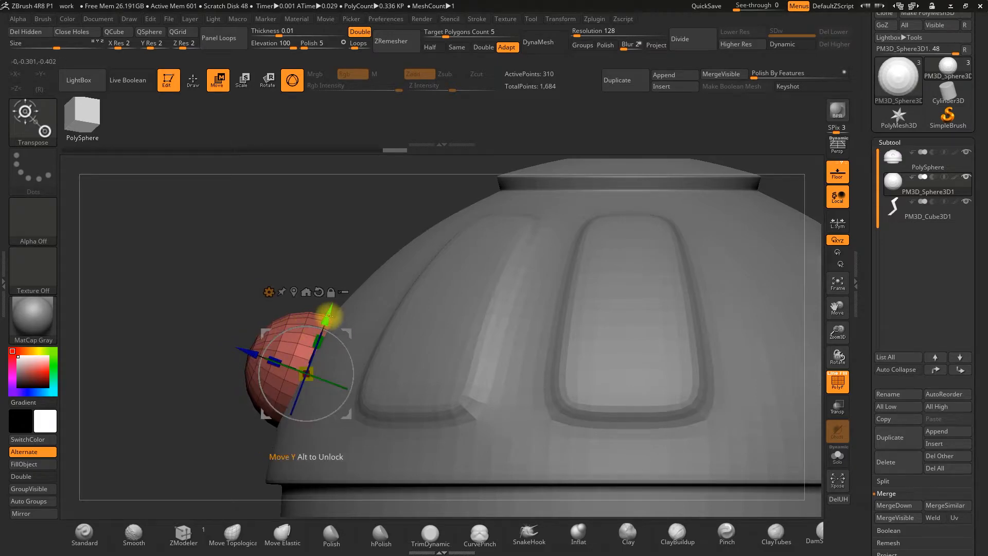
drag(333, 312, 391, 271)
drag(656, 271, 592, 287)
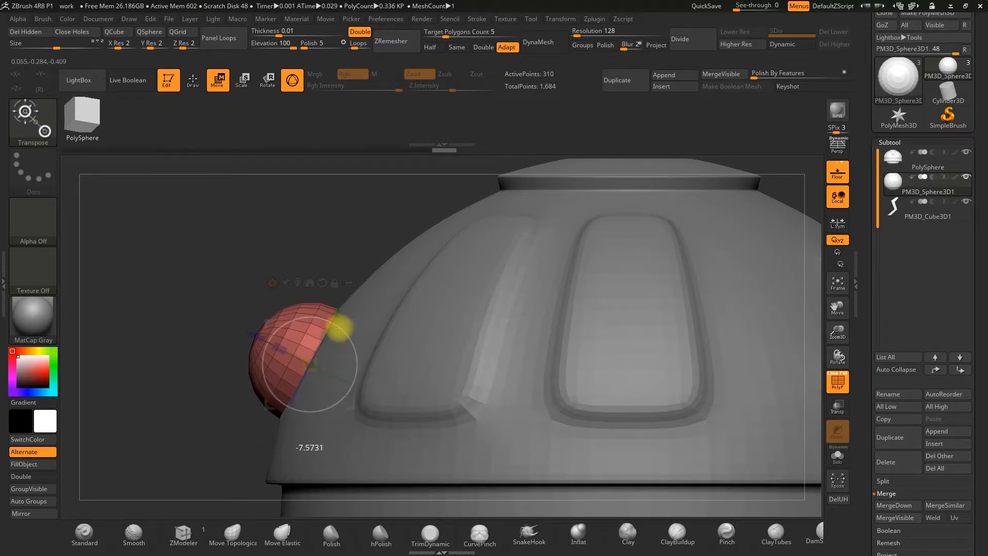
Step: Fine-tune the sphere's position so that it sits partly embedded in the dome's front hole
drag(313, 249, 384, 344)
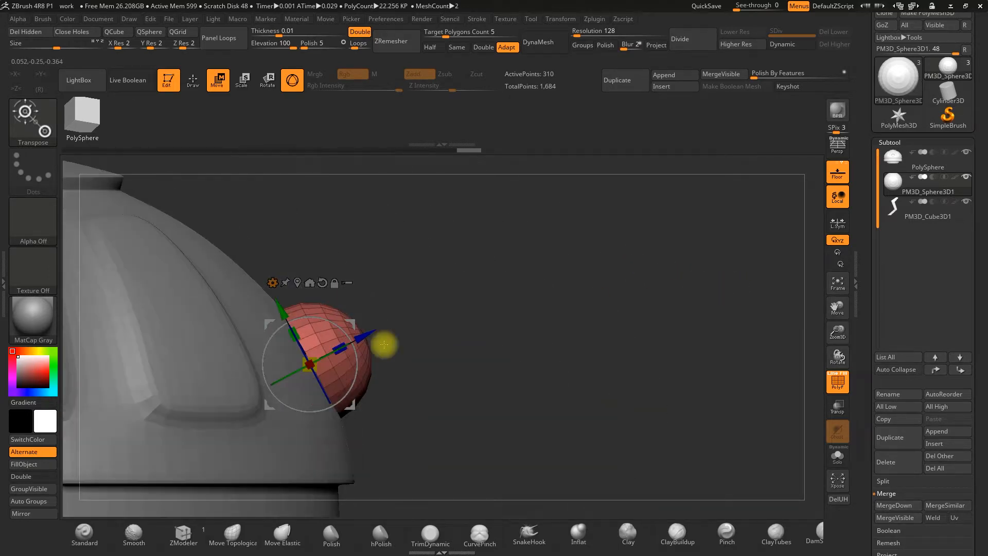
drag(318, 356, 379, 342)
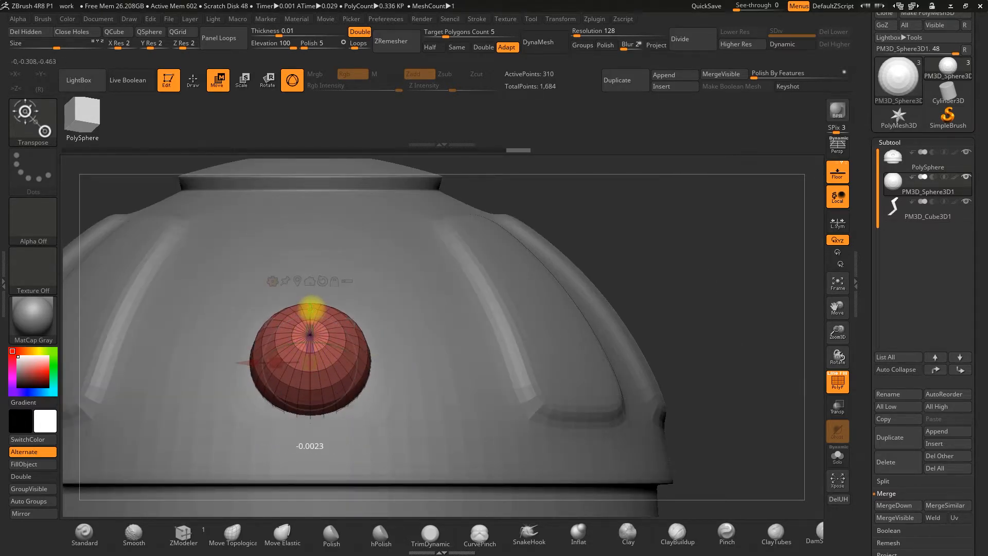
drag(674, 284, 709, 276)
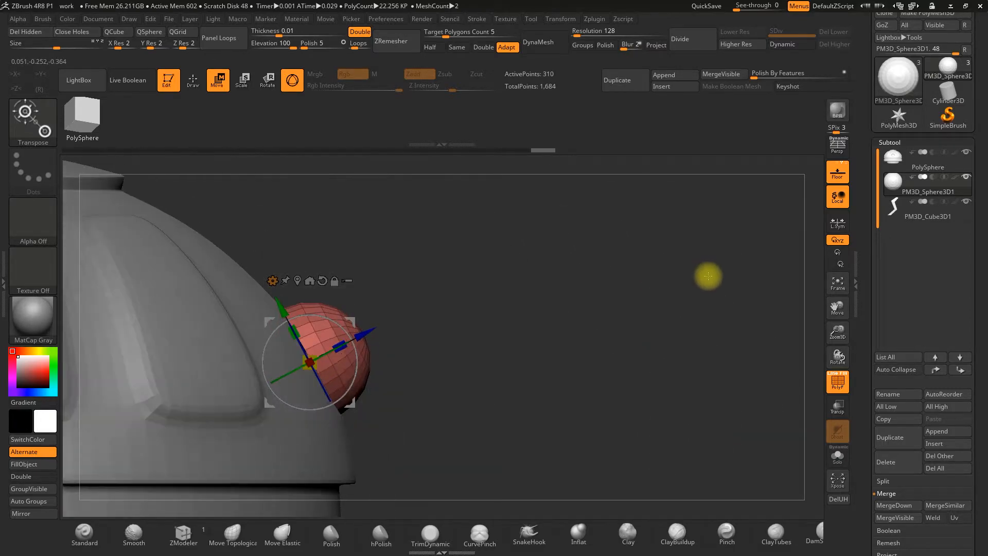
mouse_move(481, 294)
mouse_down()
mouse_move(452, 293)
mouse_move(472, 300)
mouse_up()
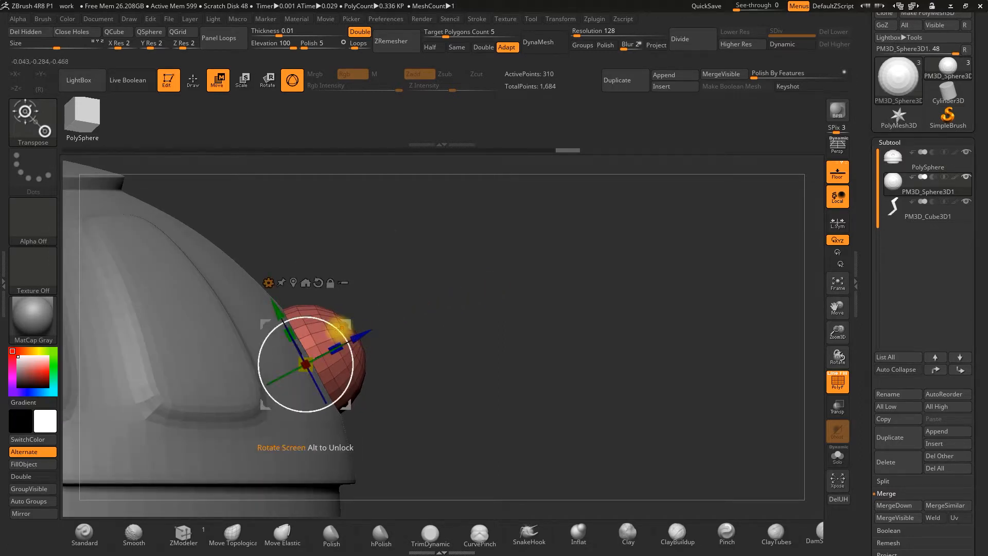
drag(341, 324, 408, 333)
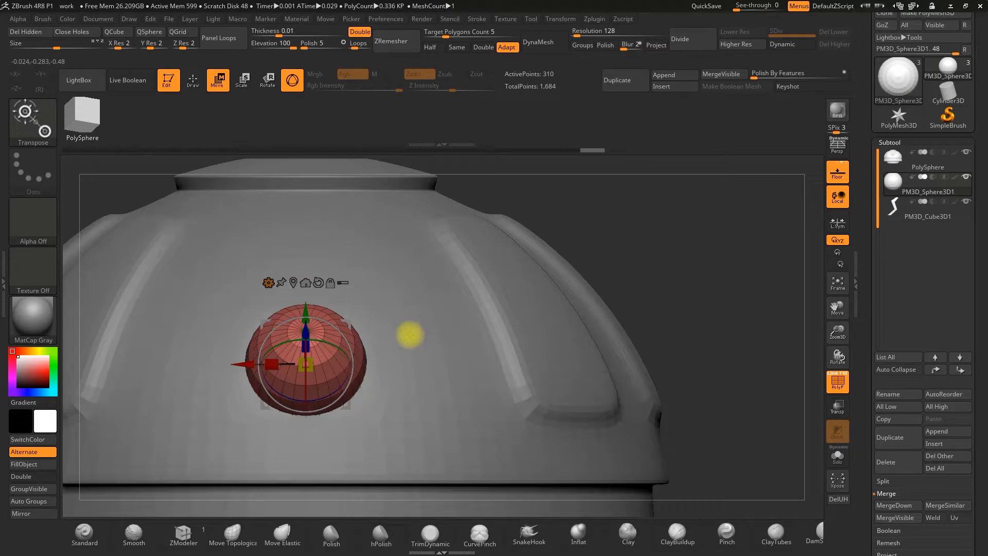
Step: Switch to Draw mode with ZModeler and inspect the fitted sphere with the polyframe off and on
click(829, 379)
drag(680, 305, 686, 335)
mouse_move(654, 286)
mouse_down()
mouse_move(673, 271)
mouse_move(693, 278)
mouse_move(641, 273)
mouse_move(718, 279)
mouse_up()
click(193, 80)
alt+drag(622, 228, 807, 369)
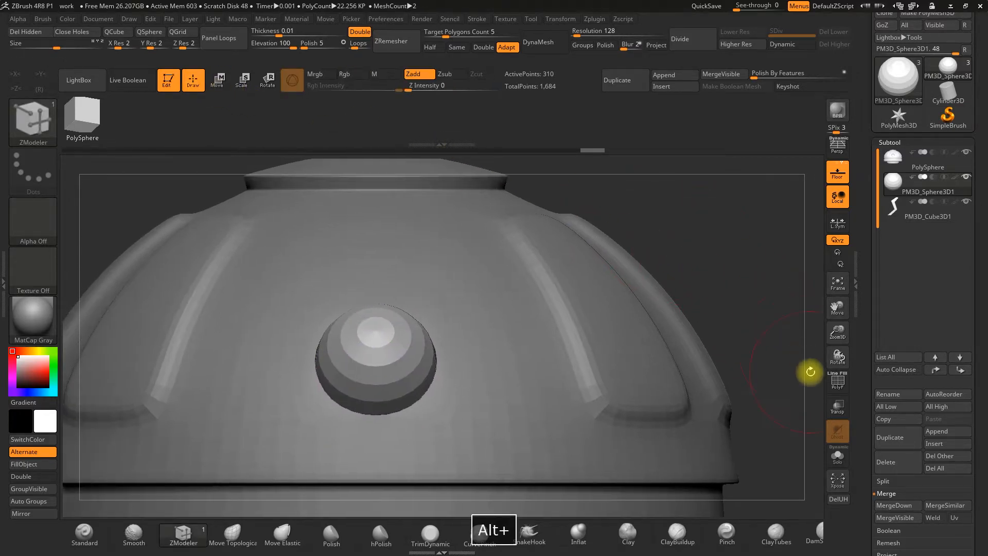
click(838, 381)
drag(838, 332, 816, 386)
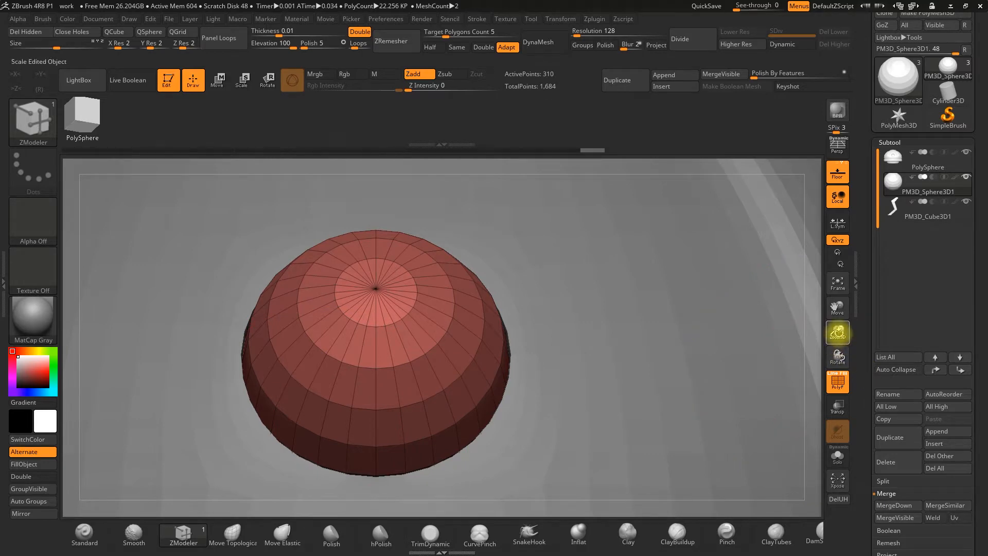
drag(838, 356, 839, 281)
drag(840, 335, 832, 283)
alt+drag(659, 308, 704, 261)
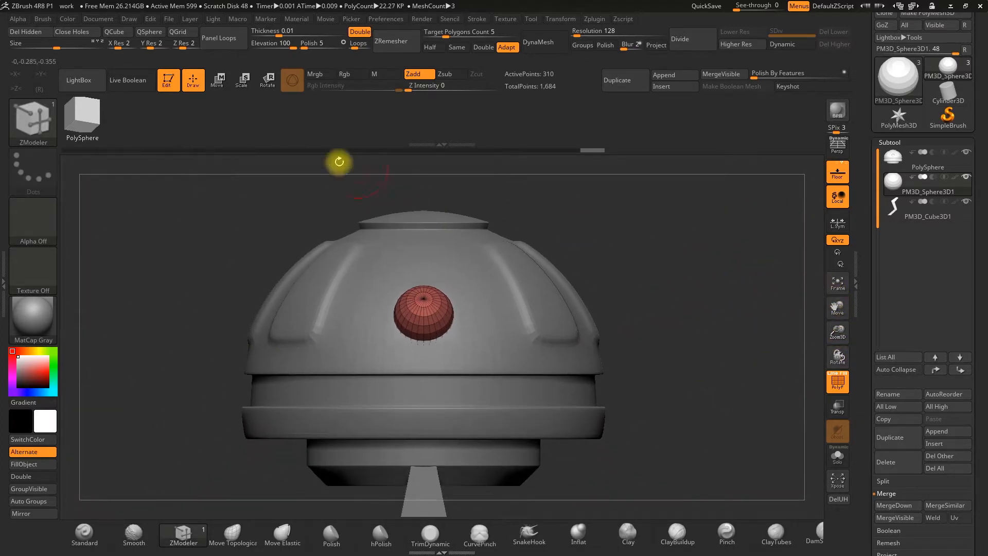
Step: Save the ZBrush project as work, overwriting the existing file
click(174, 21)
click(234, 39)
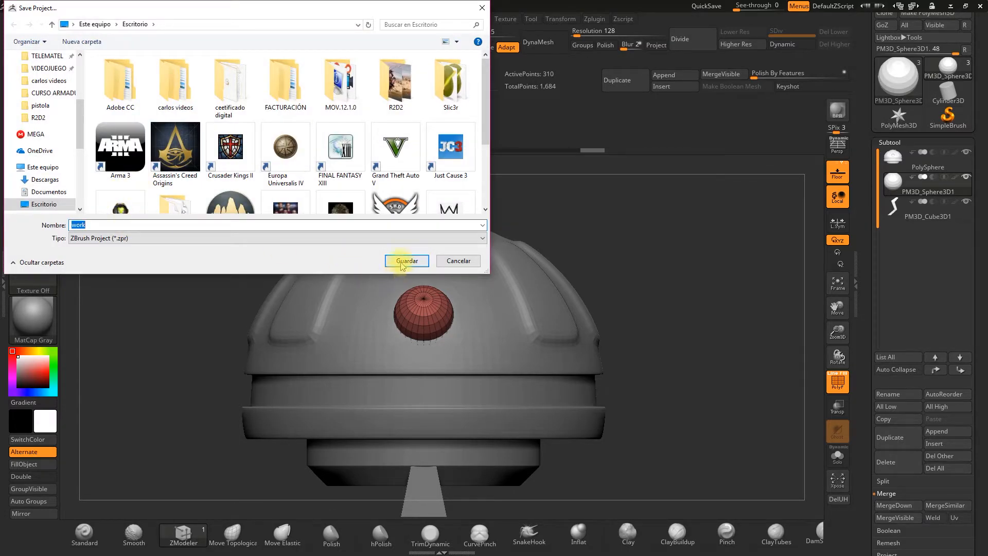
click(401, 267)
click(532, 273)
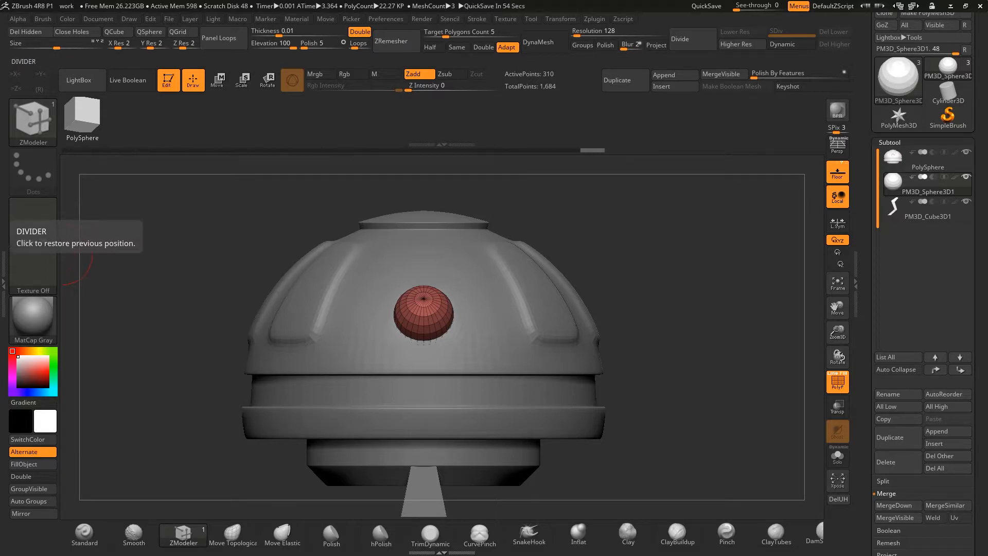
Step: Mark a complete ring of polygons around the sphere's front pole as a temporary ZModeler polygroup
drag(833, 330, 814, 412)
drag(790, 214, 699, 254)
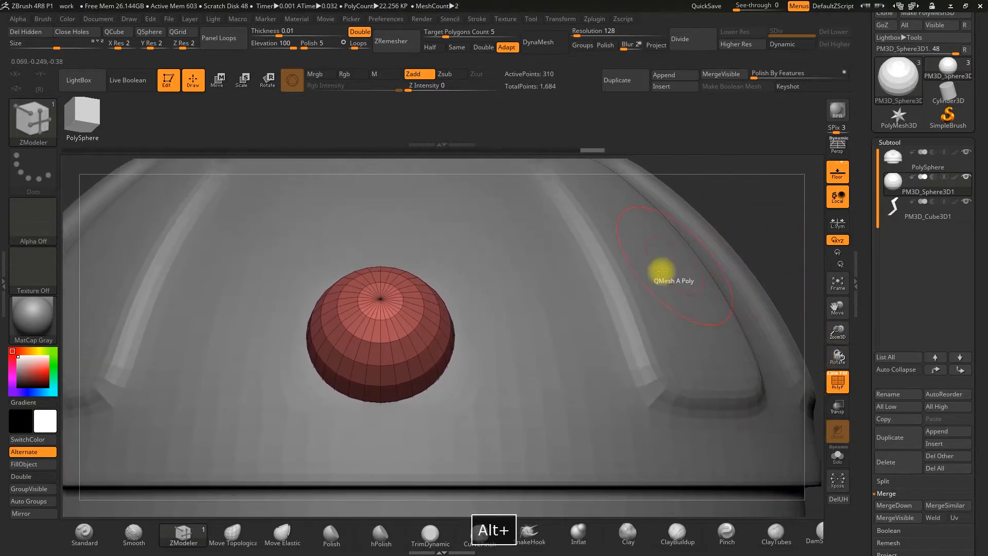
alt+click(368, 356)
alt+drag(341, 336, 336, 299)
alt+drag(396, 353, 430, 318)
mouse_move(724, 189)
mouse_down()
mouse_move(727, 216)
mouse_move(712, 249)
mouse_up()
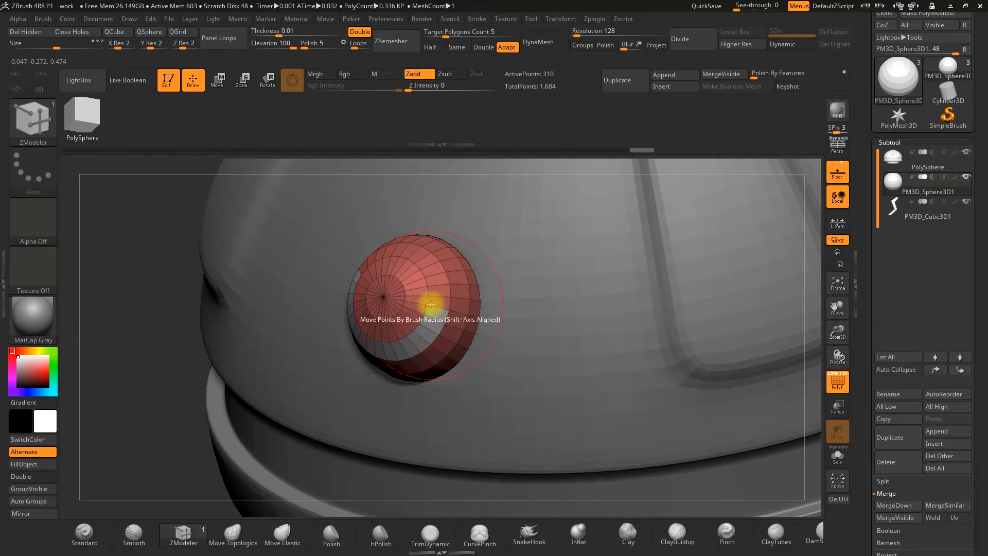
drag(159, 289, 157, 329)
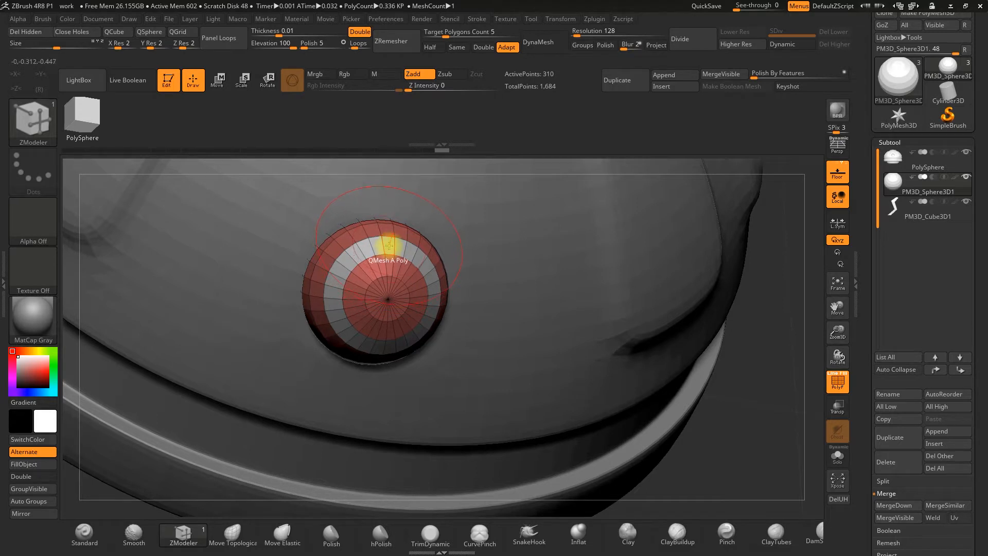
Step: Push the marked ring inward with QMesh to form a groove, and insert two closely spaced edge loops around the area inside it
drag(389, 246, 384, 247)
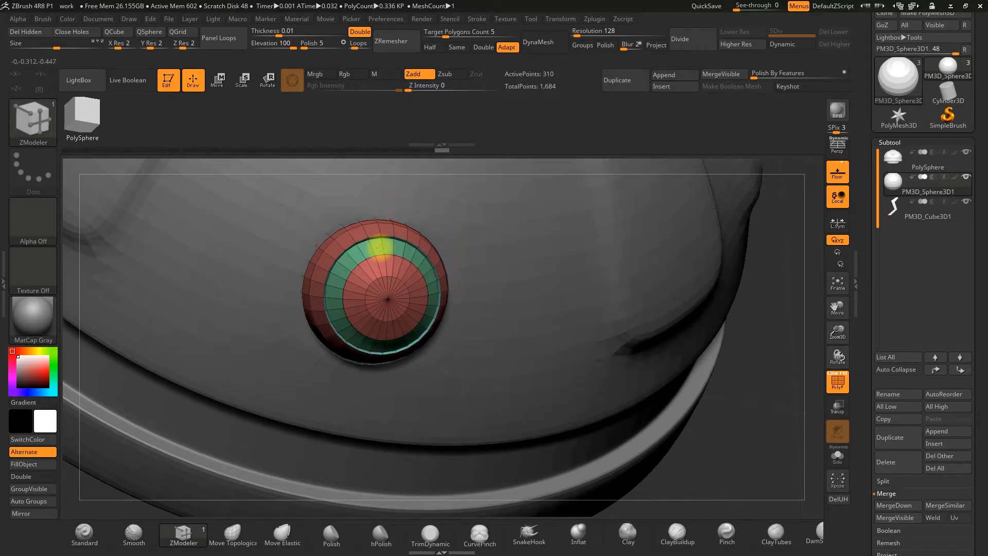
drag(832, 337, 817, 408)
click(359, 286)
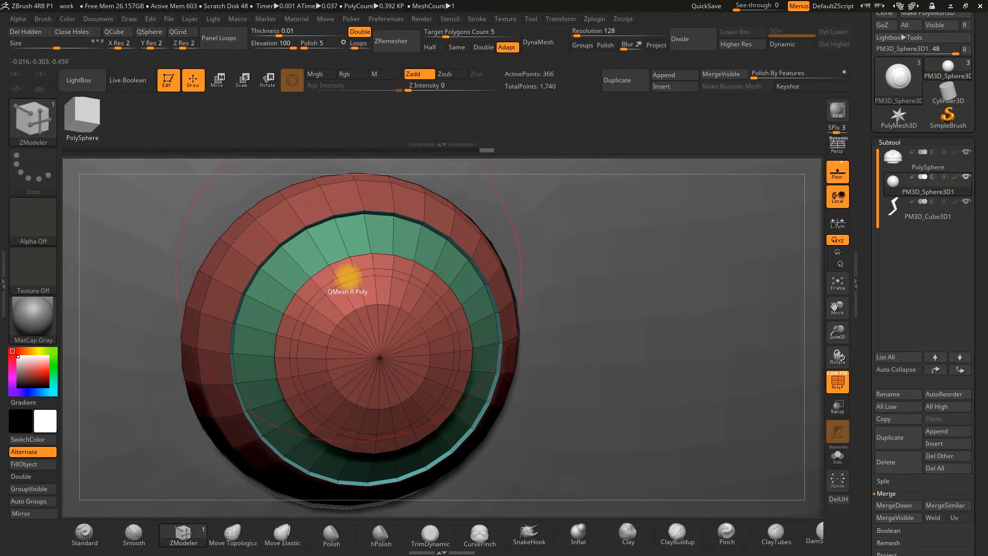
key(alt)
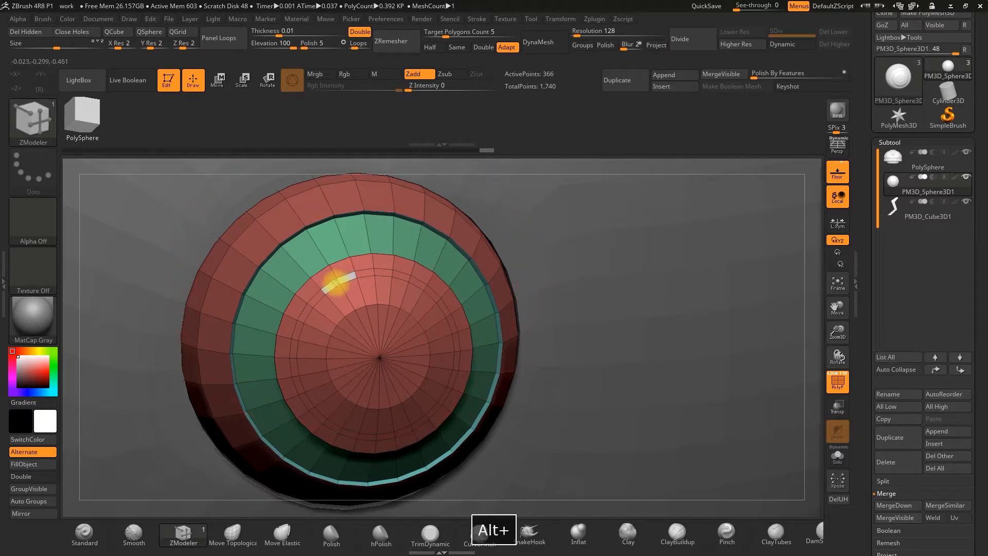
key(ctrl+z)
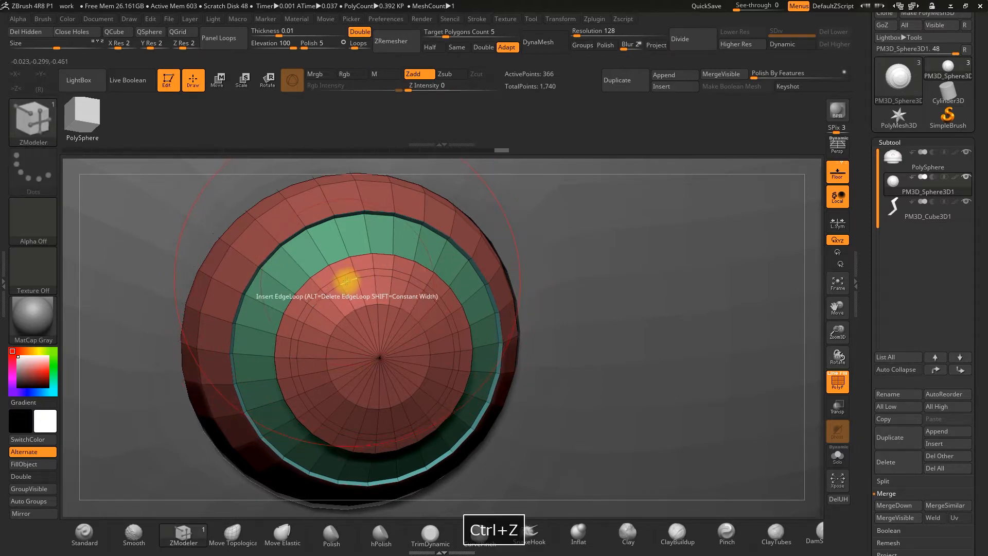
drag(66, 248, 269, 244)
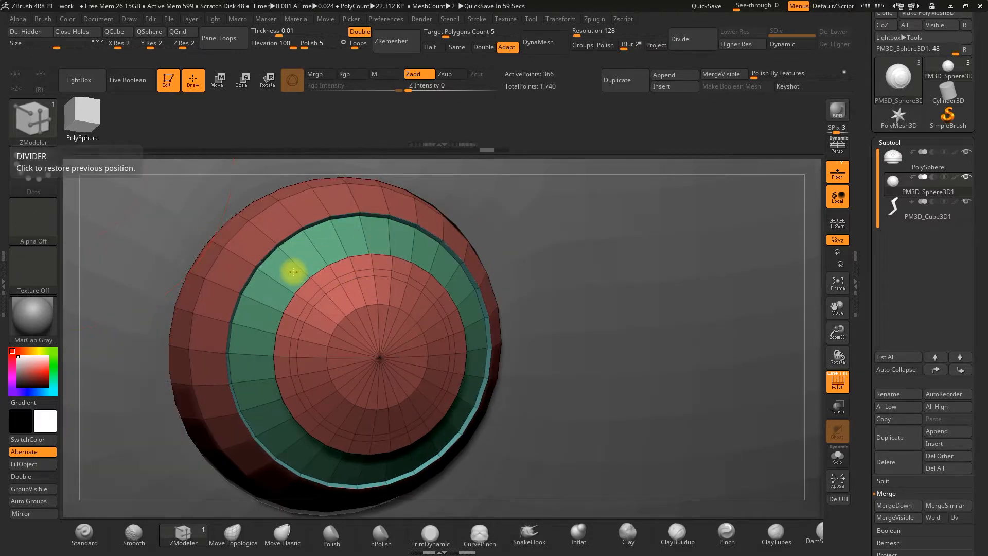
drag(294, 272, 295, 272)
key(ctrl+z)
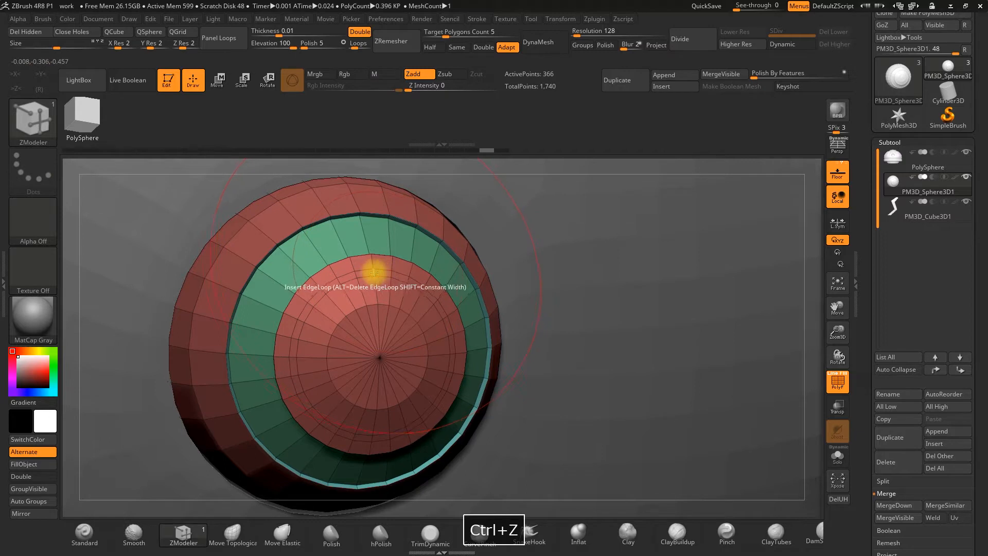
Step: Set the QMesh target to Polyloop and extrude the narrow ring between the two edge loops into a raised rim
key(space)
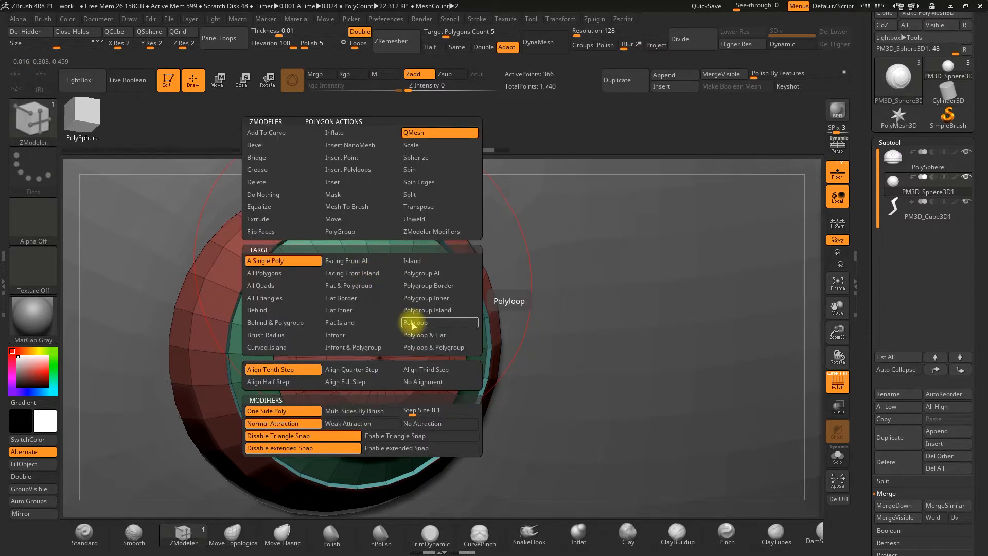
click(431, 323)
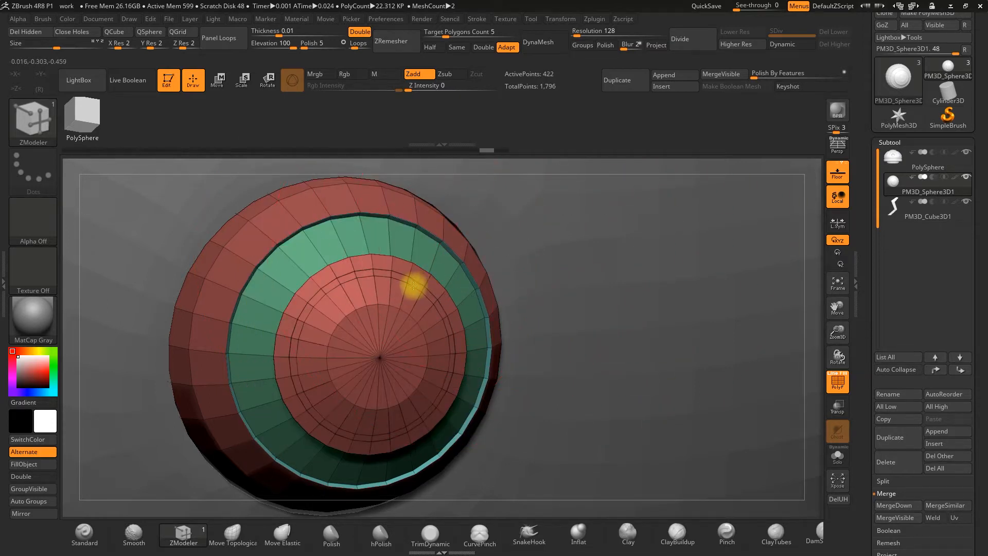
mouse_move(419, 284)
mouse_down()
mouse_move(435, 279)
mouse_move(408, 285)
mouse_move(433, 283)
mouse_up()
Step: Insert supporting edge loops along the raised rim's side walls and front face
mouse_move(832, 332)
mouse_down()
mouse_move(821, 380)
mouse_move(829, 383)
mouse_move(840, 353)
mouse_move(834, 326)
mouse_up()
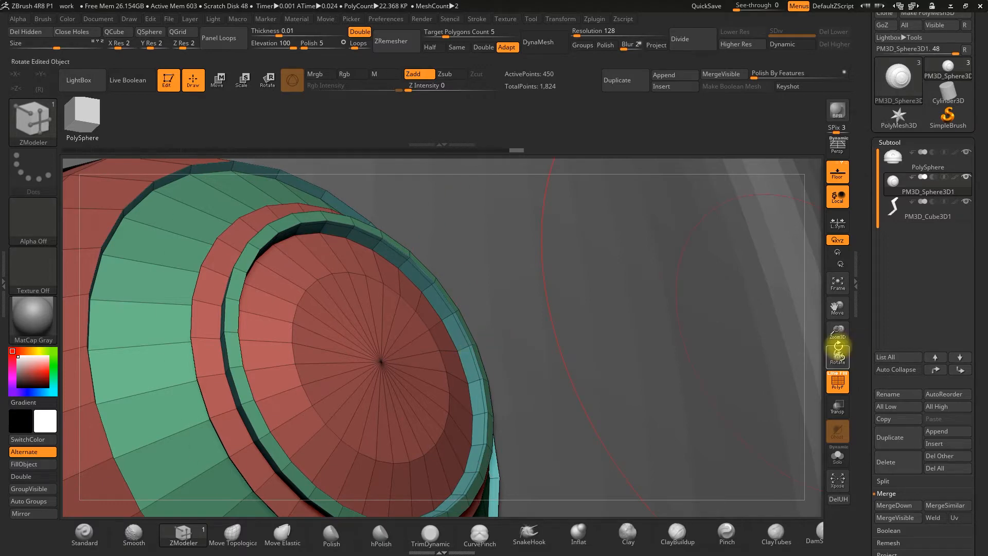
drag(838, 354, 800, 357)
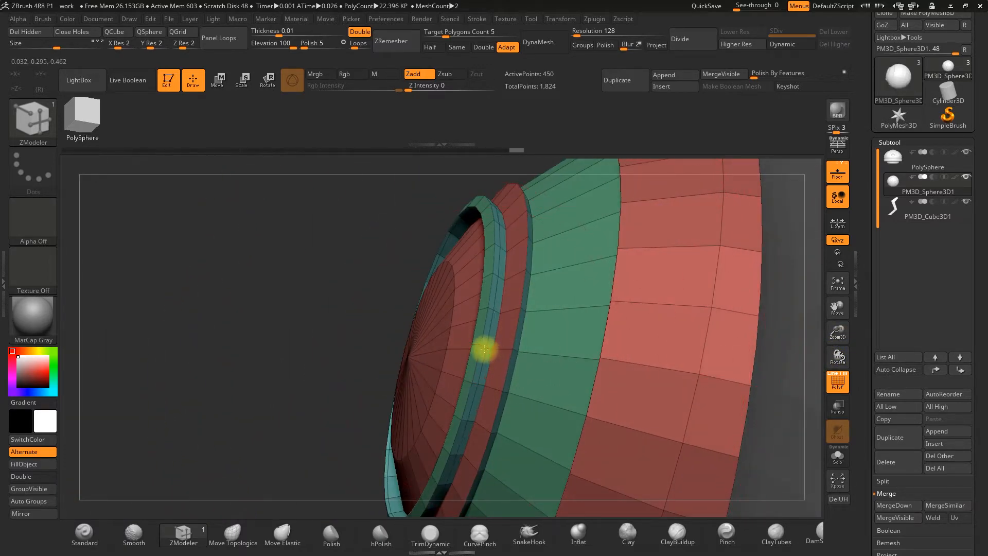
drag(337, 351, 350, 375)
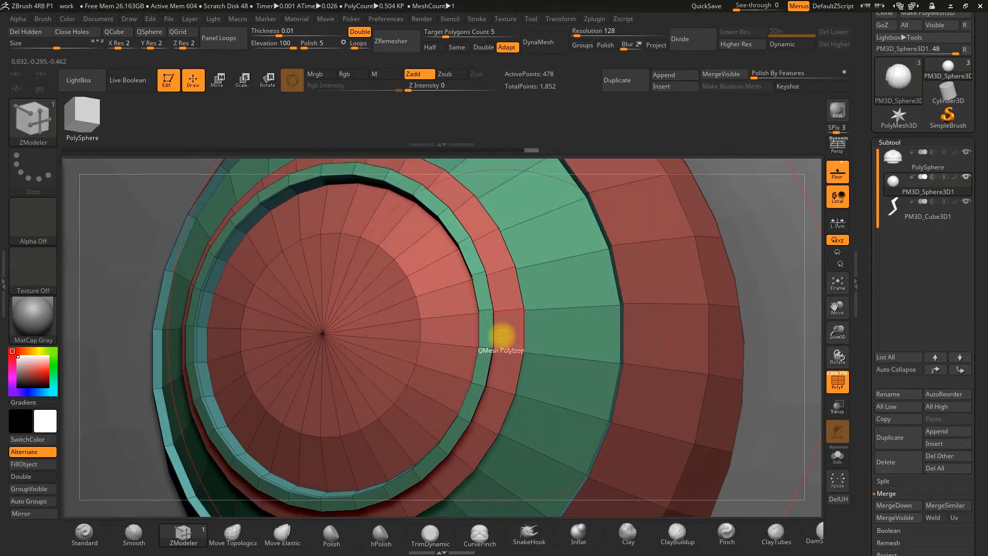
click(486, 348)
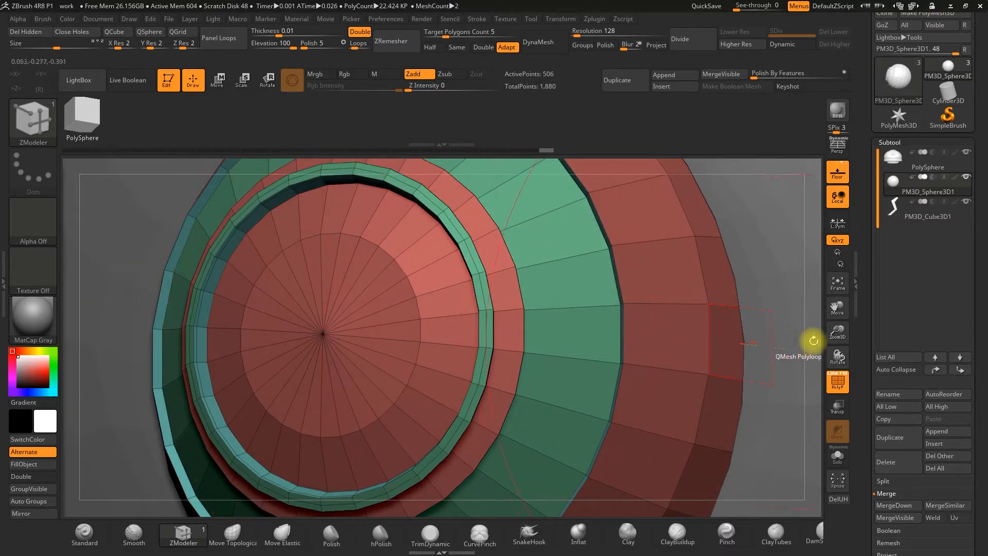
drag(835, 343, 723, 322)
drag(826, 338, 826, 339)
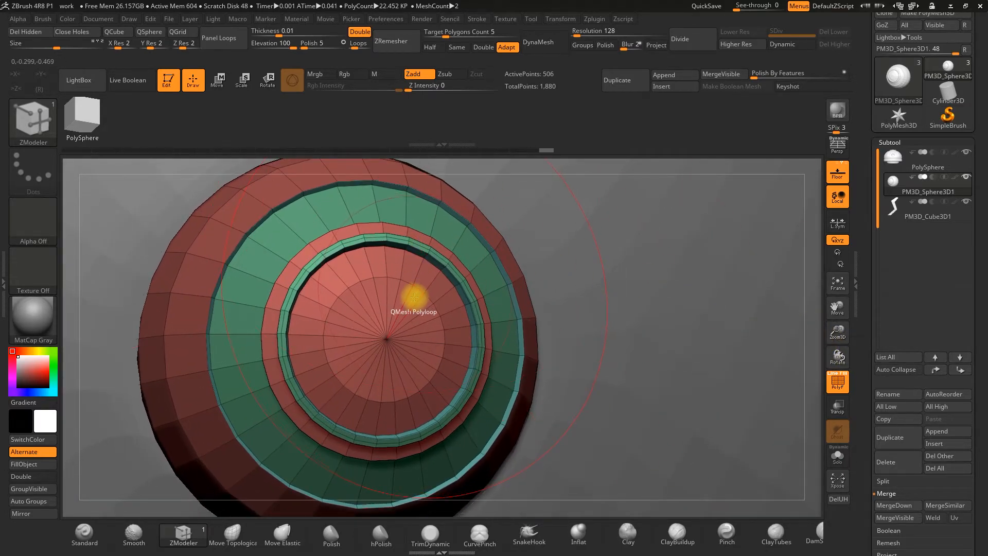
Step: Try extruding the central disc at the sphere's front pole using QMesh with the All Triangles target
key(space)
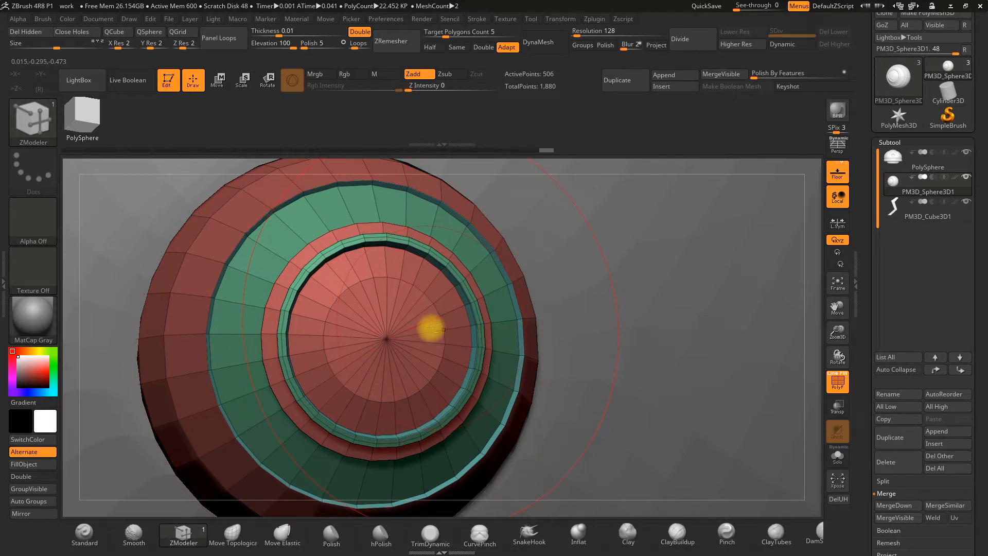
key(alt)
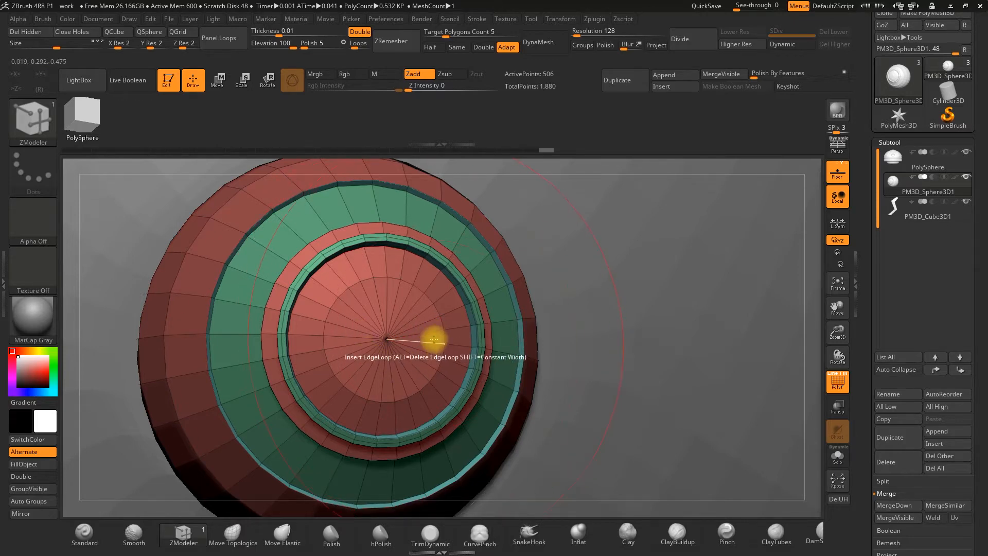
key(space)
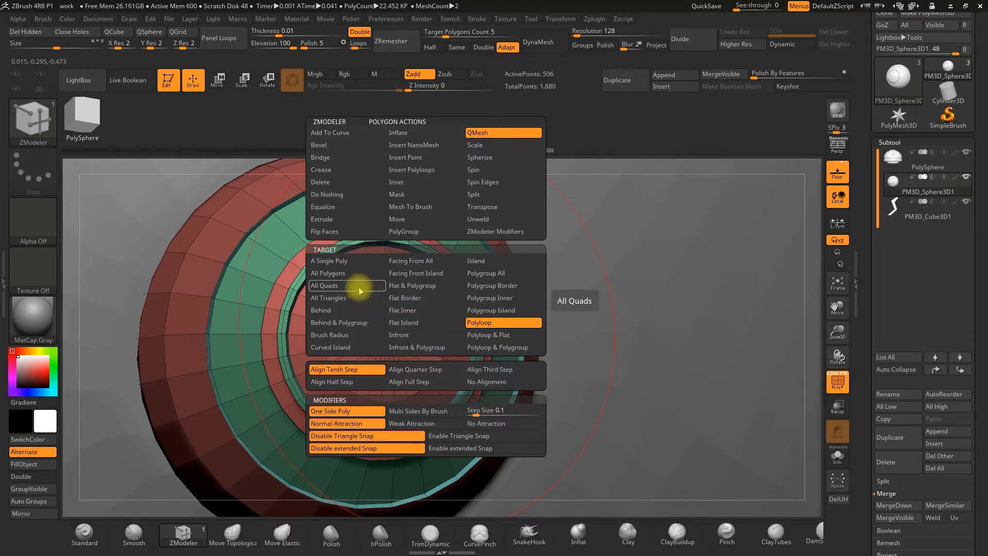
click(322, 299)
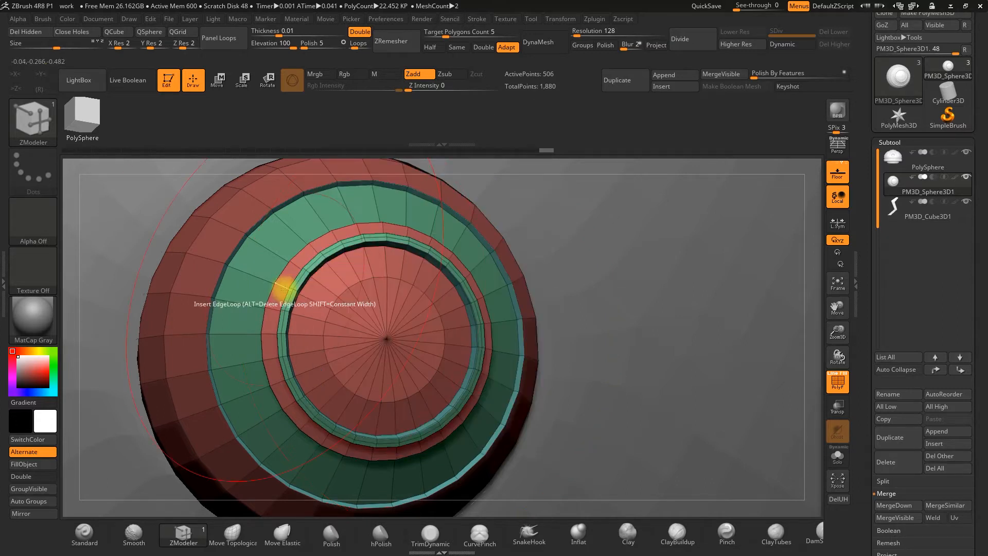
click(419, 308)
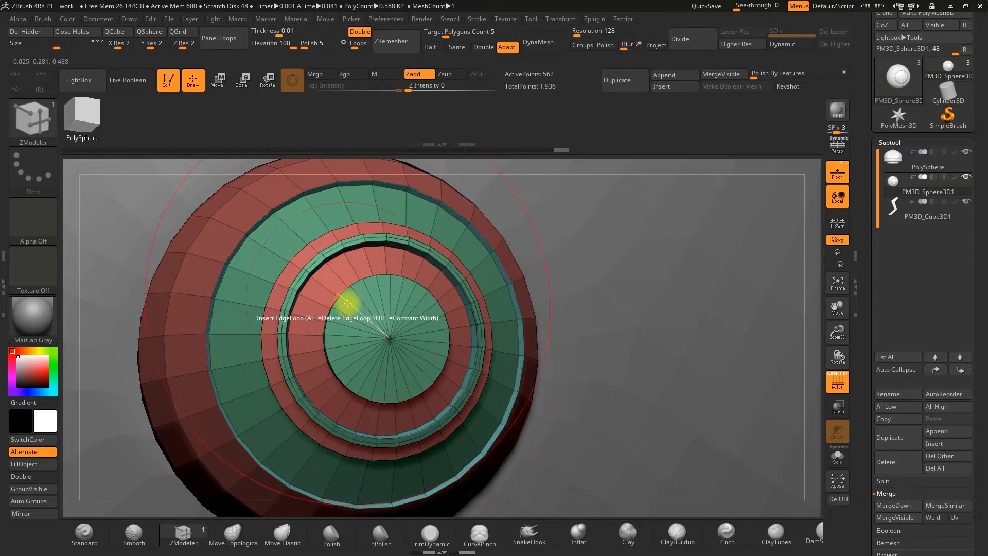
key(ctrl+z)
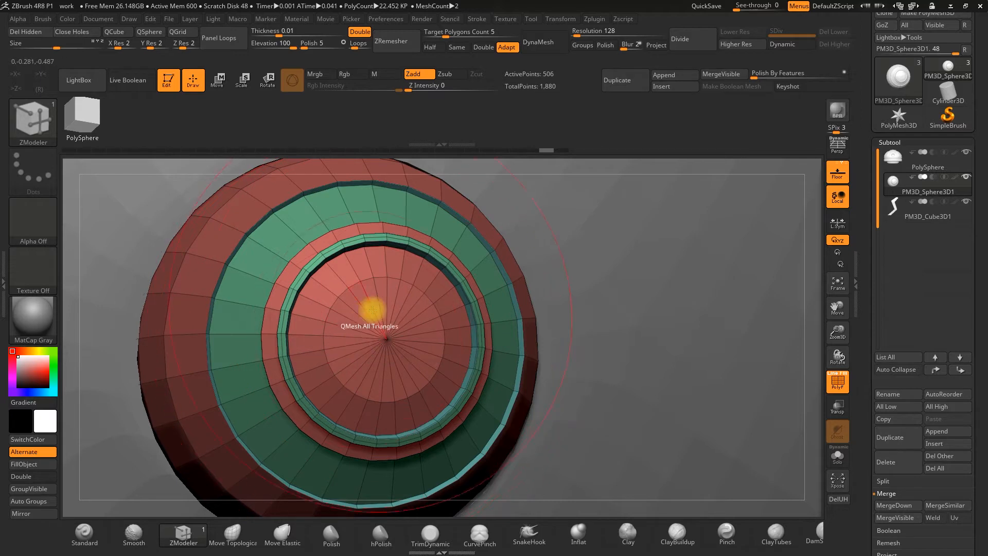
Step: Isolate the sphere subtool in Solo mode and examine its opposite pole
click(839, 385)
click(838, 382)
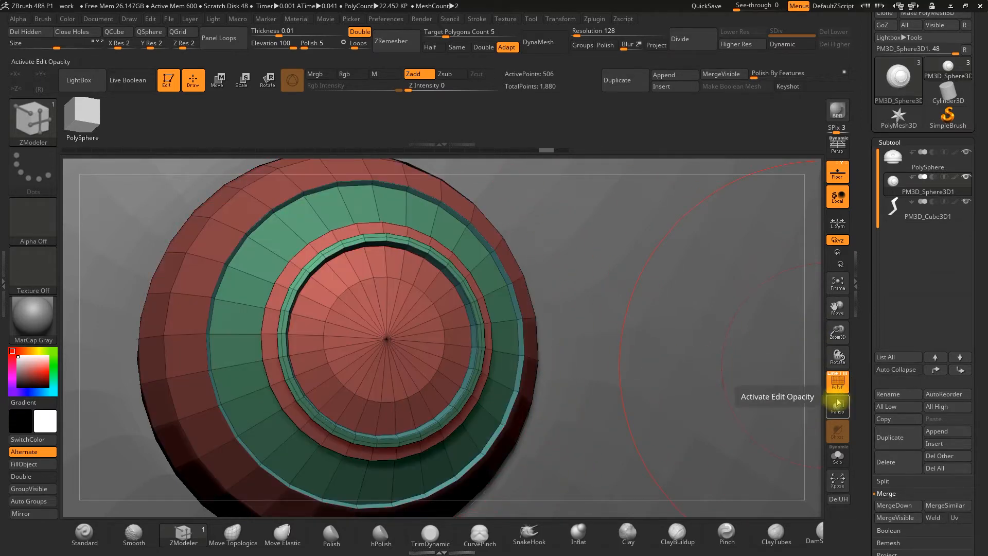
click(838, 455)
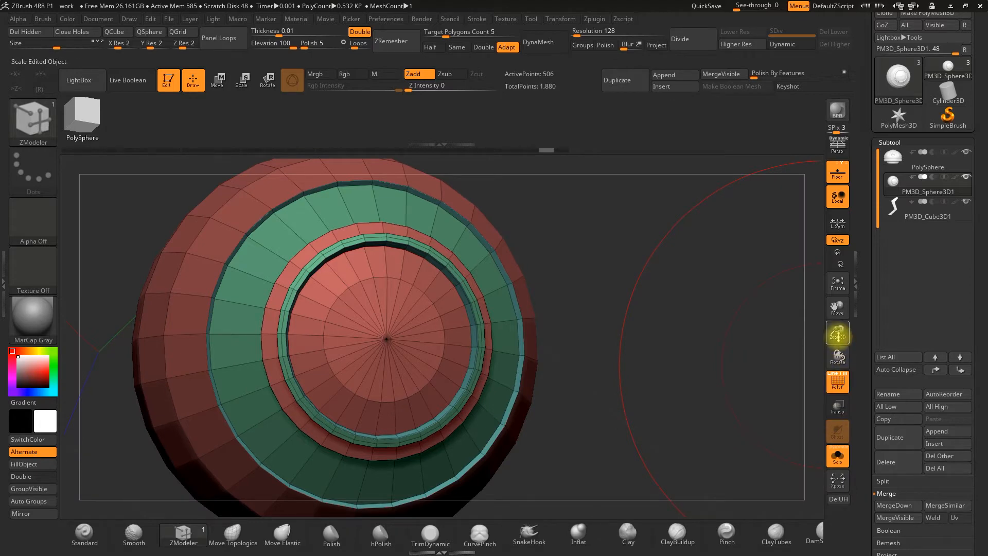
drag(838, 355, 535, 380)
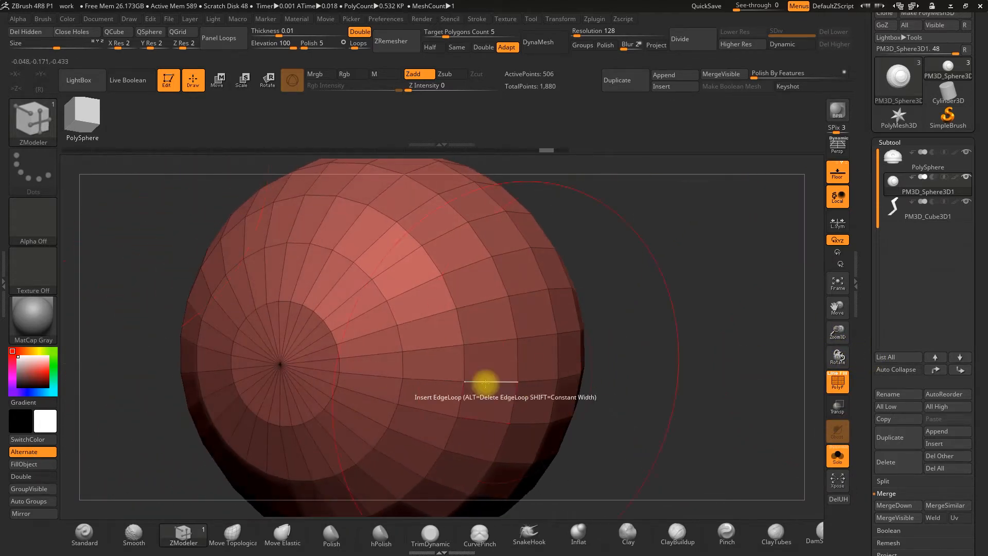
drag(783, 271, 679, 294)
Step: Try the All Triangles QMesh extrusion on the front disc again, checking its effect on the back pole
click(388, 328)
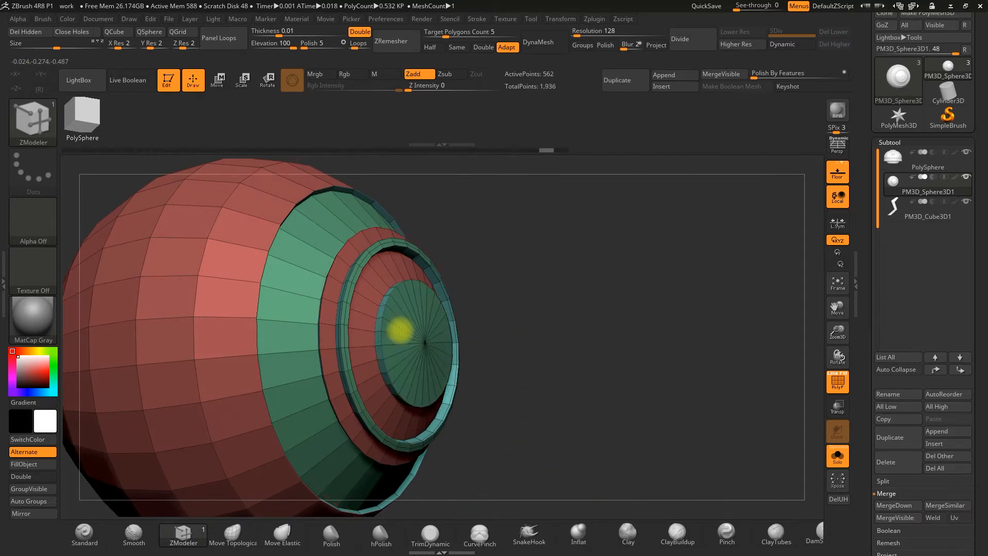
drag(567, 282, 626, 289)
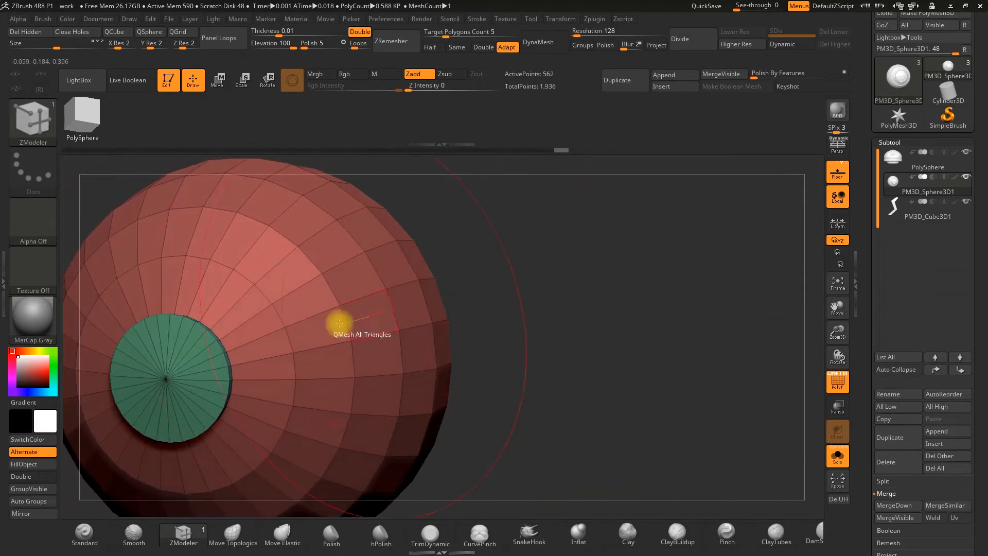
drag(524, 348, 463, 353)
key(ctrl+z)
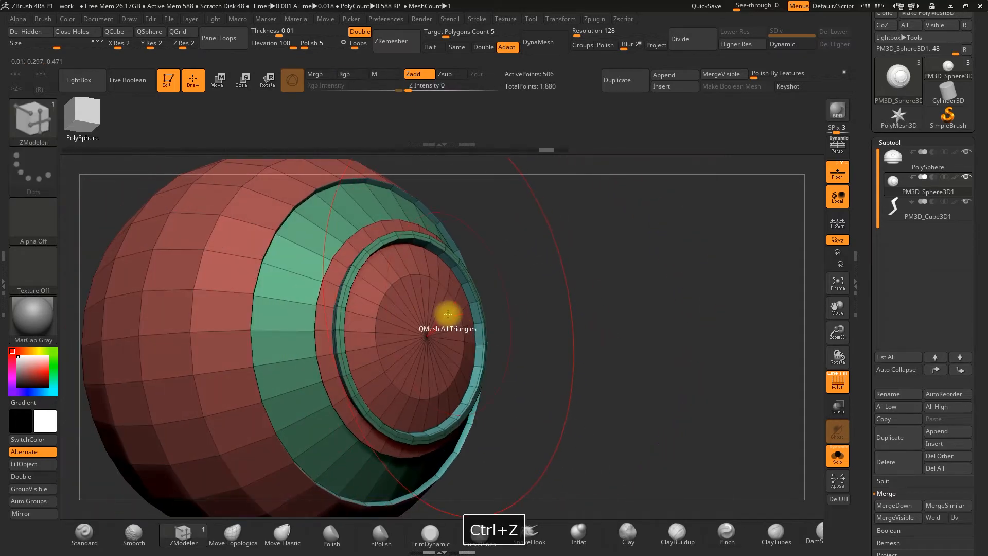
Step: Insert an edge loop just inside the border of the central triangle disc at the sphere's front pole
key(space)
click(476, 332)
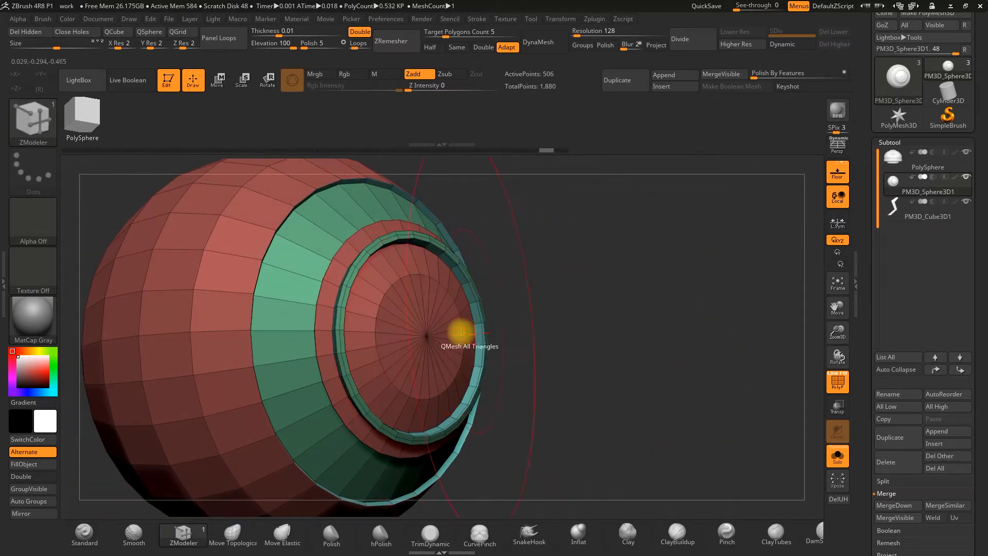
key(space)
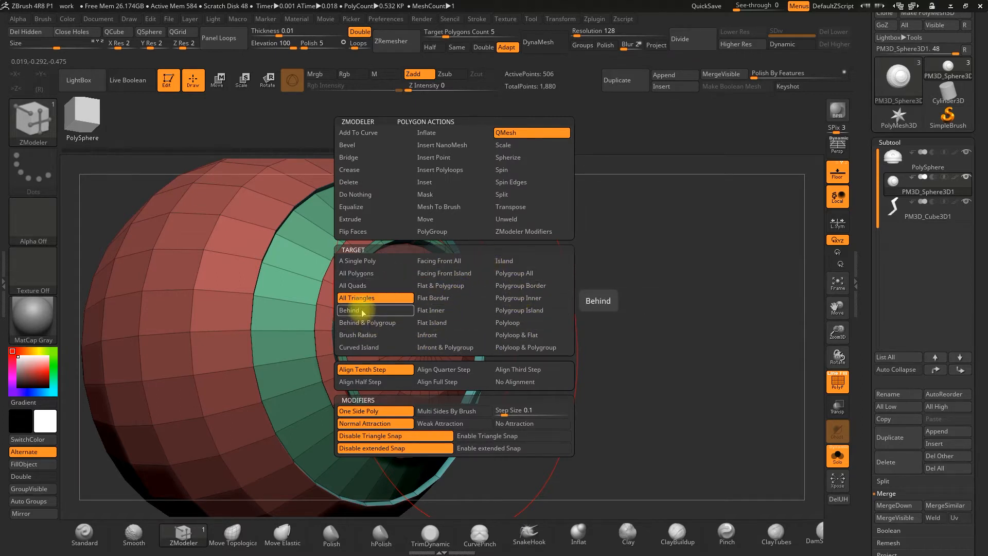
drag(644, 302, 654, 312)
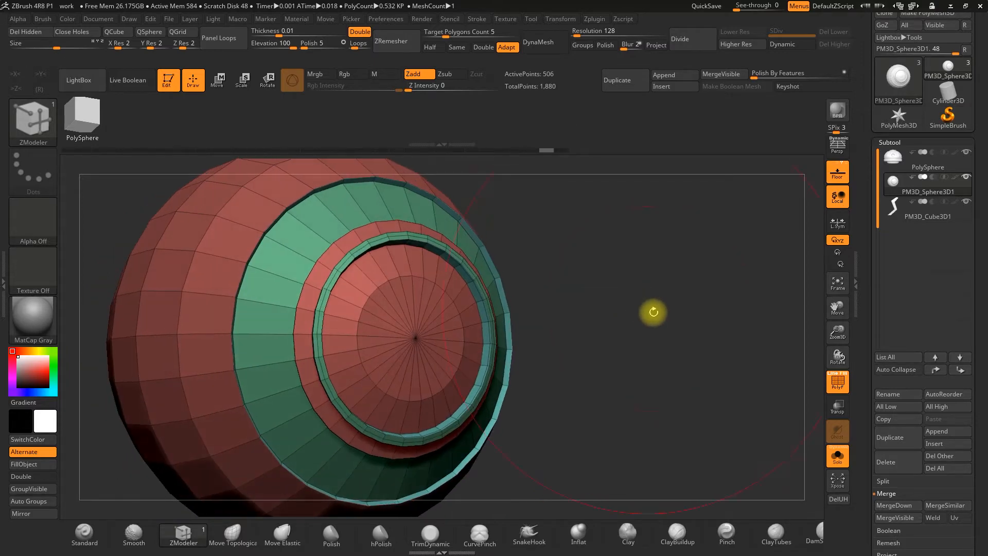
drag(838, 335, 835, 313)
alt+drag(664, 324, 686, 339)
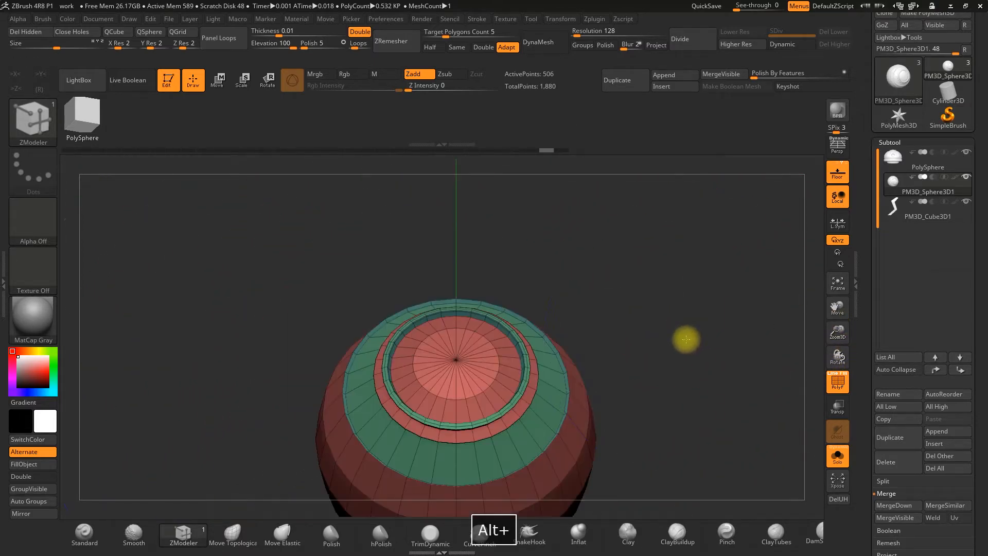
drag(838, 335, 839, 371)
drag(718, 327, 694, 364)
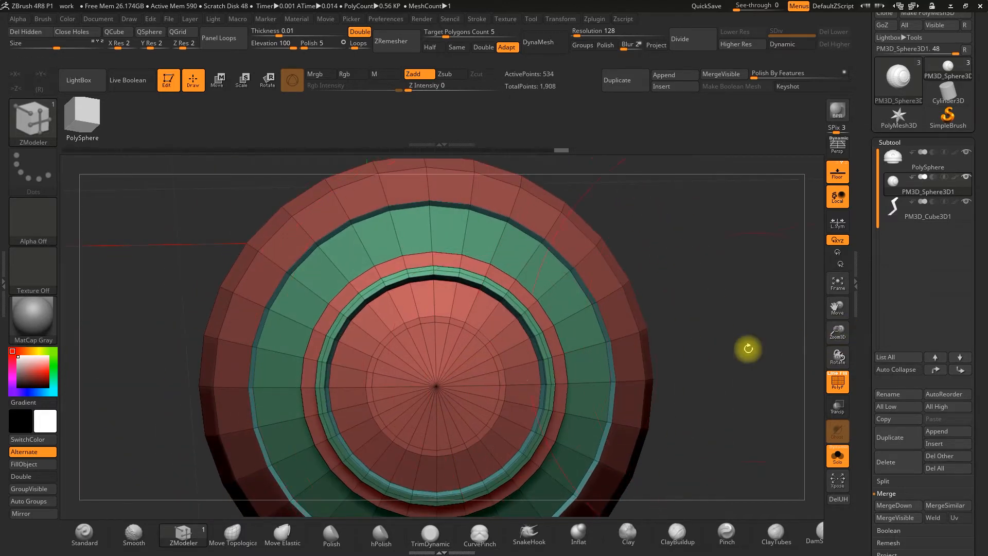
Step: Reduce the brush draw size for working on the sphere's front disc
key(space)
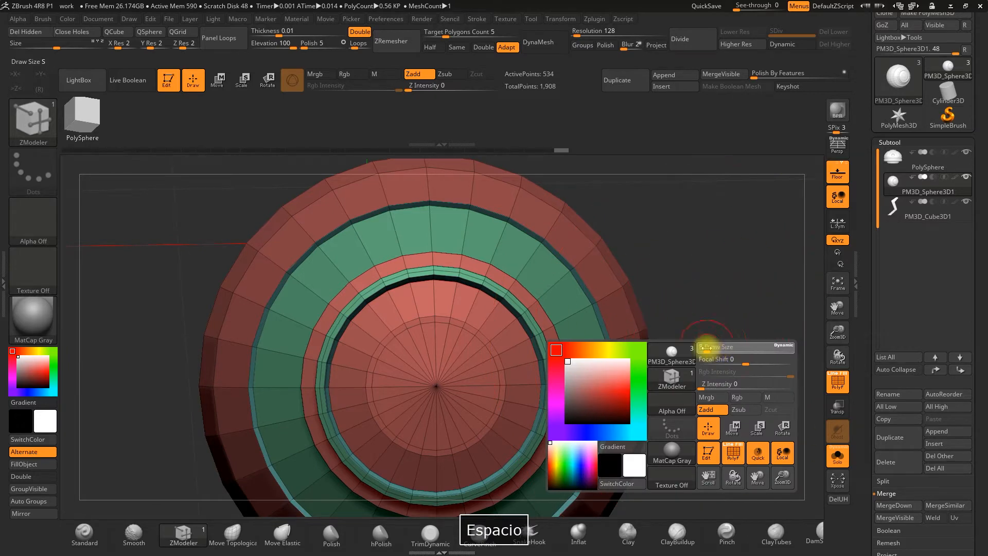
drag(838, 332, 836, 375)
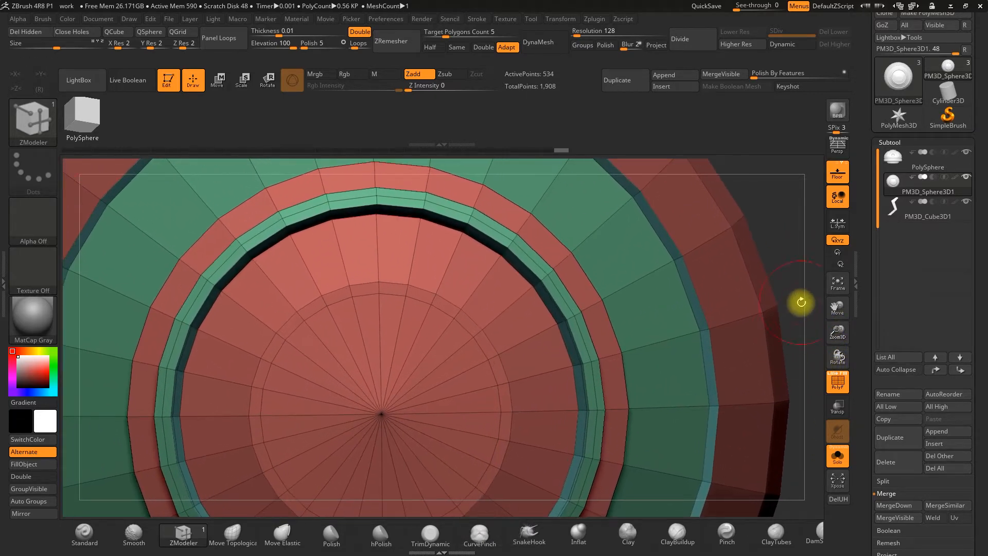
drag(801, 302, 805, 271)
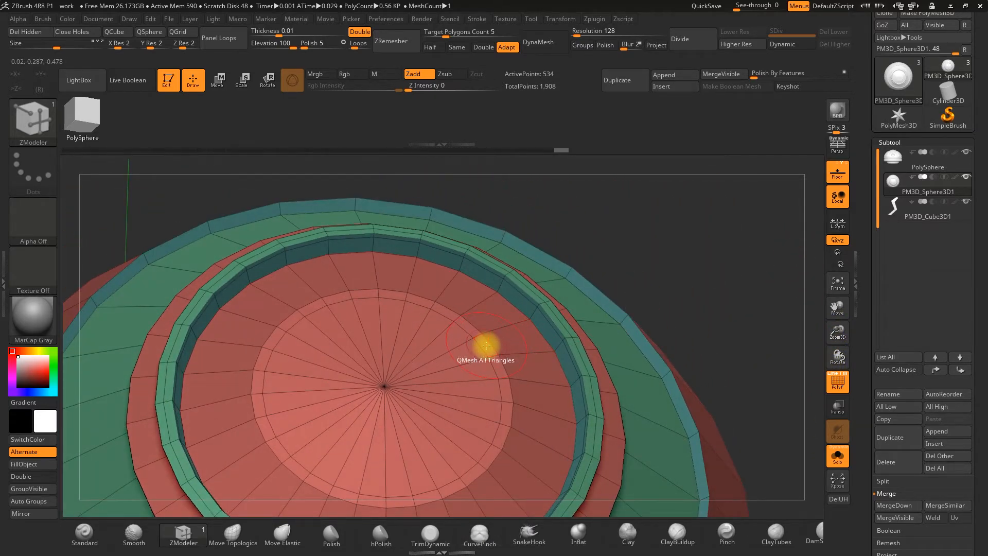
Step: Push the narrow ring around the front disc inward as a groove, using QMesh with the Polyloop target
key(space)
click(538, 323)
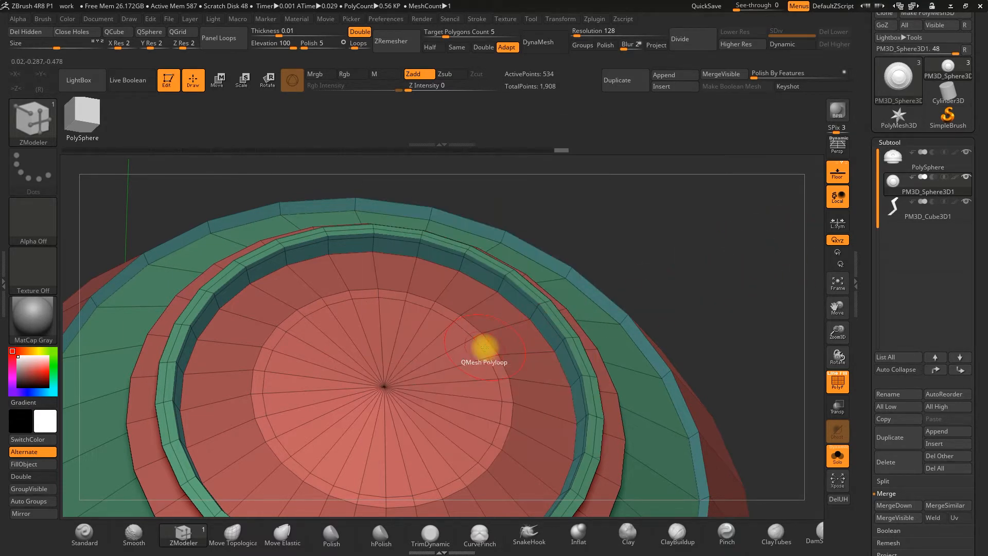
drag(484, 348, 487, 354)
key(ctrl+z)
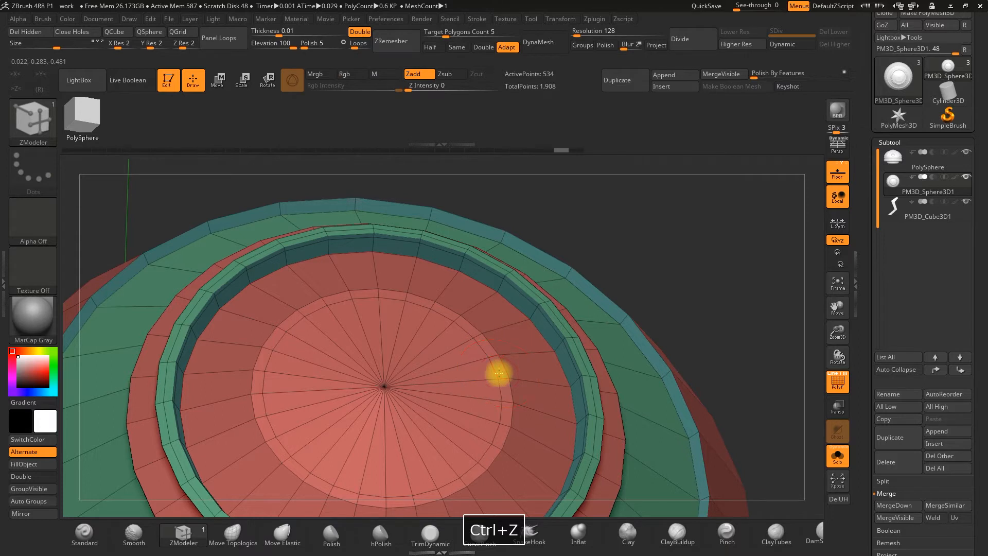
click(497, 370)
drag(499, 361, 499, 385)
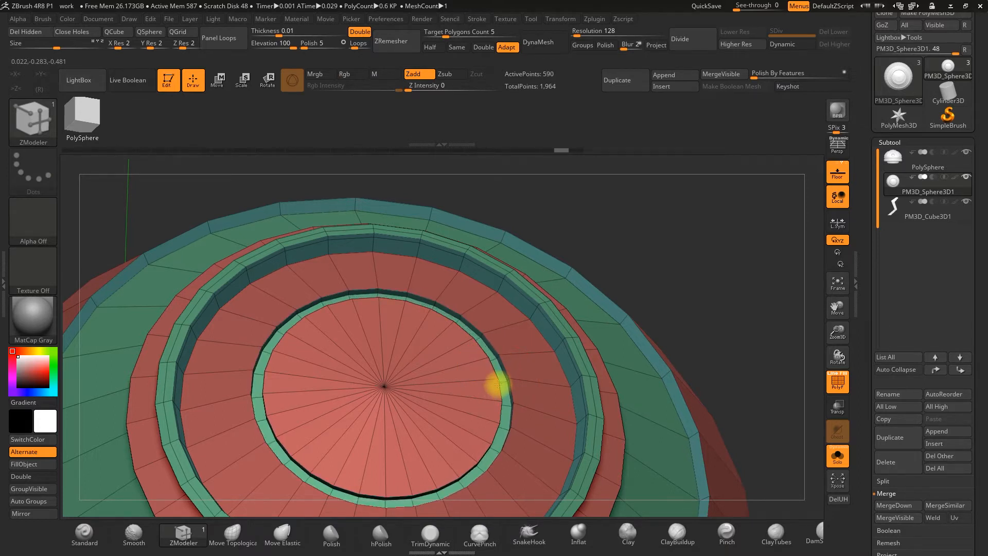
drag(500, 385, 501, 382)
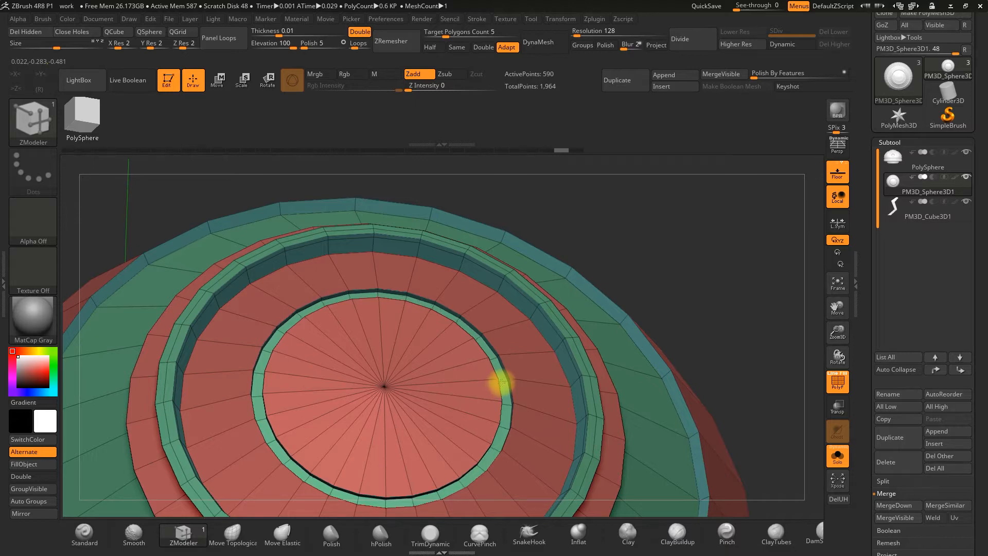
Step: Insert edge loops just outside and just inside the groove, plus one midway between the groove and the pole
drag(690, 255, 695, 304)
click(506, 350)
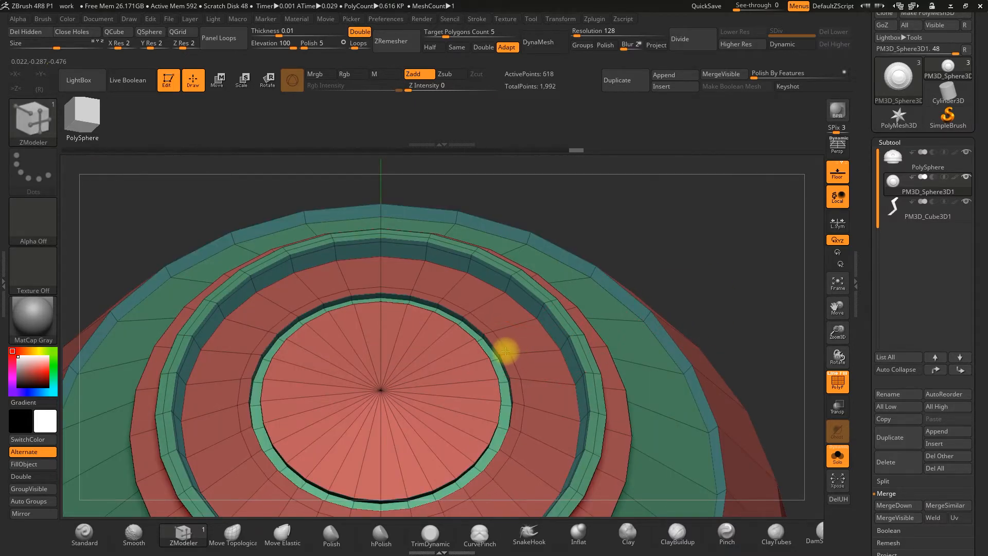
drag(459, 365, 487, 370)
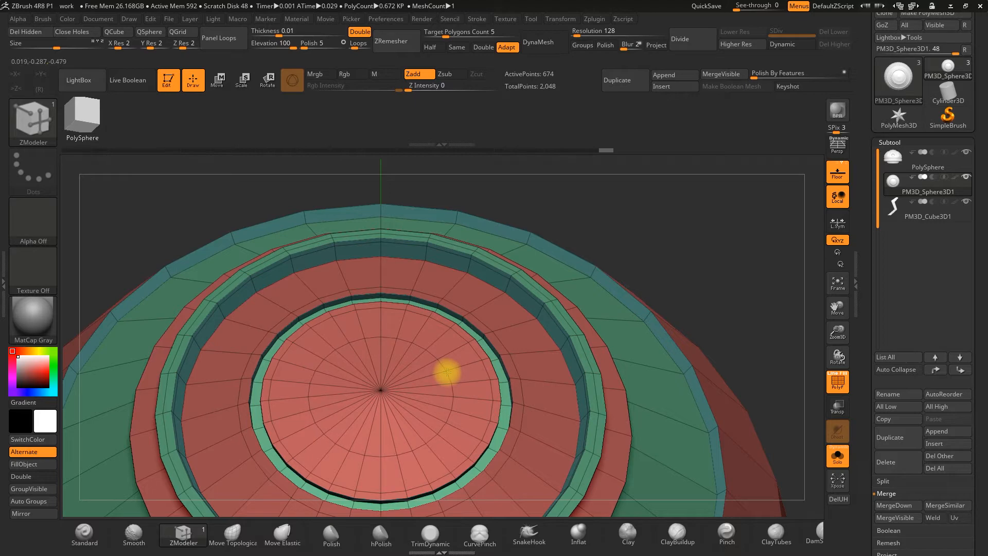
Step: Add an edge loop beside the midway loop and sink the narrow ring between them as a second groove with QMesh Polyloop
drag(700, 220, 699, 277)
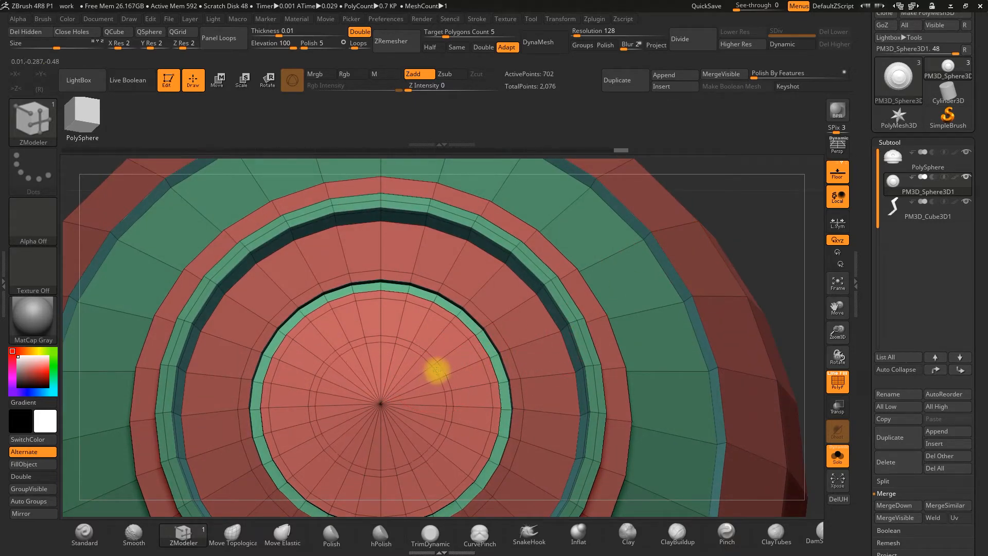
drag(766, 243, 728, 264)
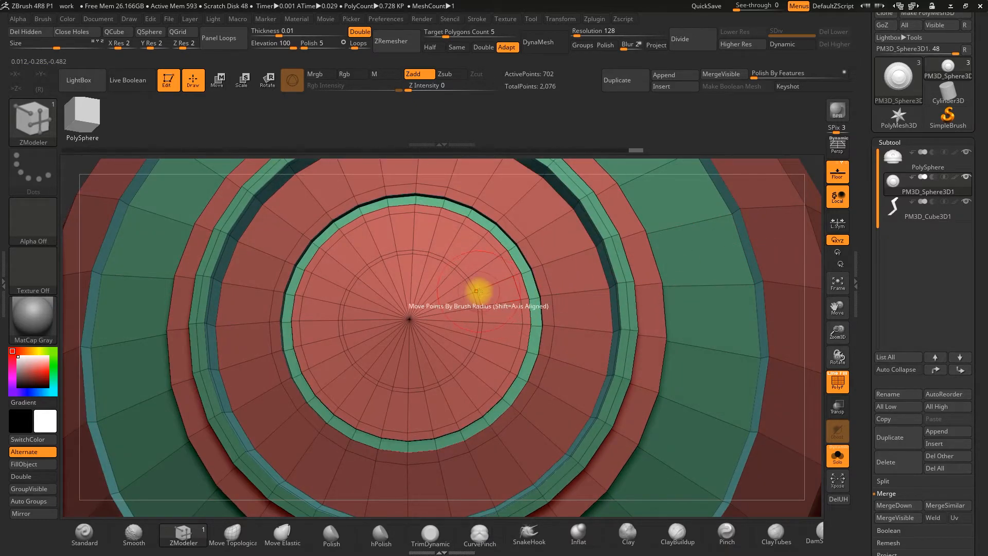
key(space)
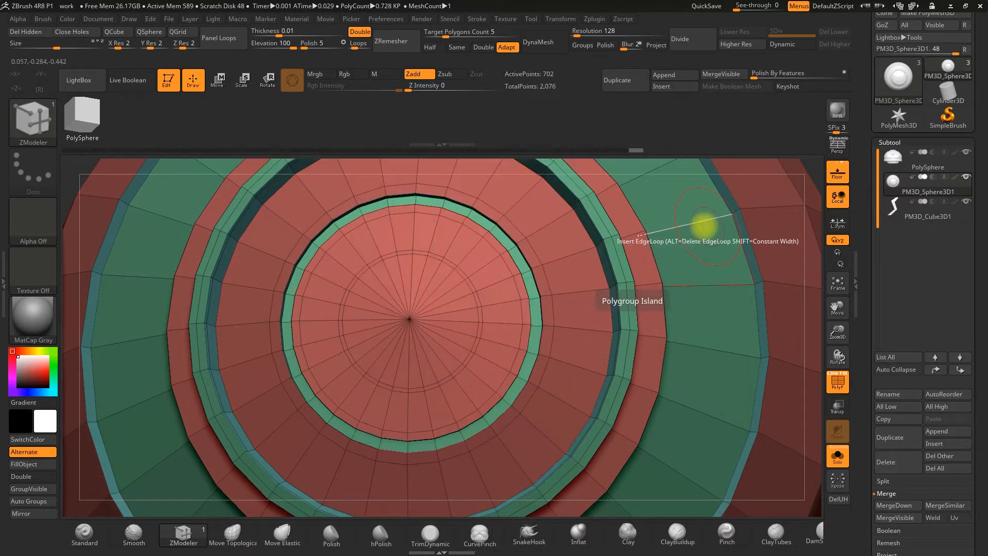
click(473, 287)
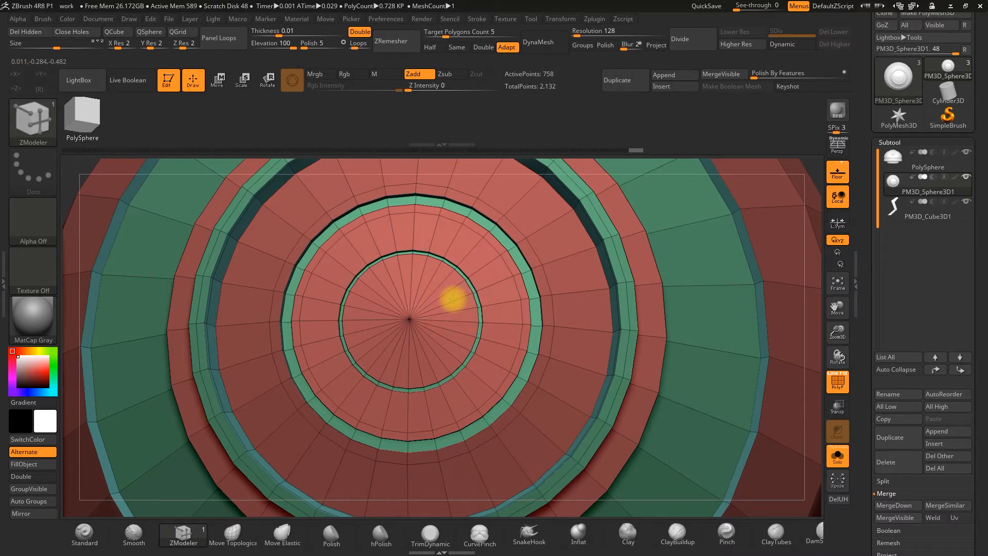
Step: Insert supporting edge loops on both sides of the inner groove and within both grooves
drag(838, 332, 812, 386)
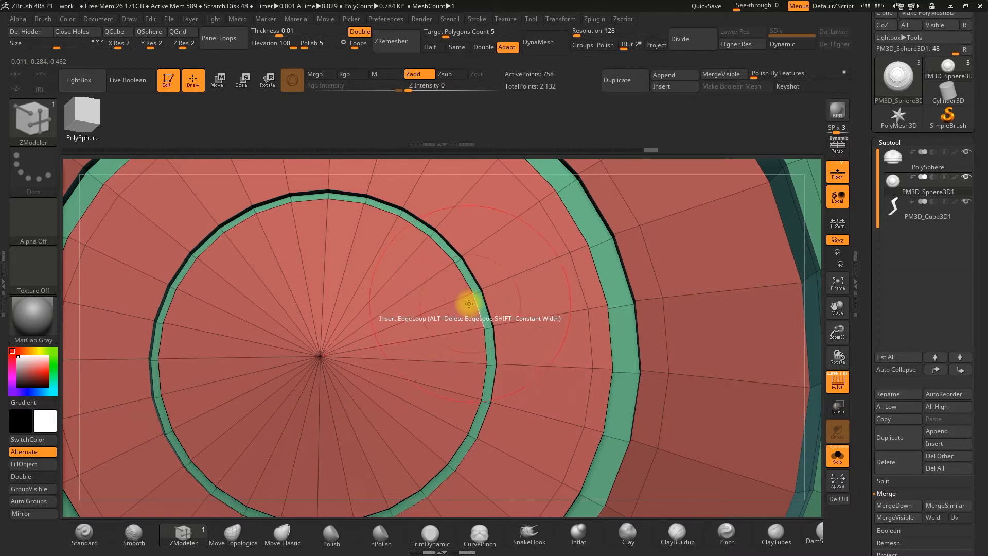
click(496, 283)
click(490, 283)
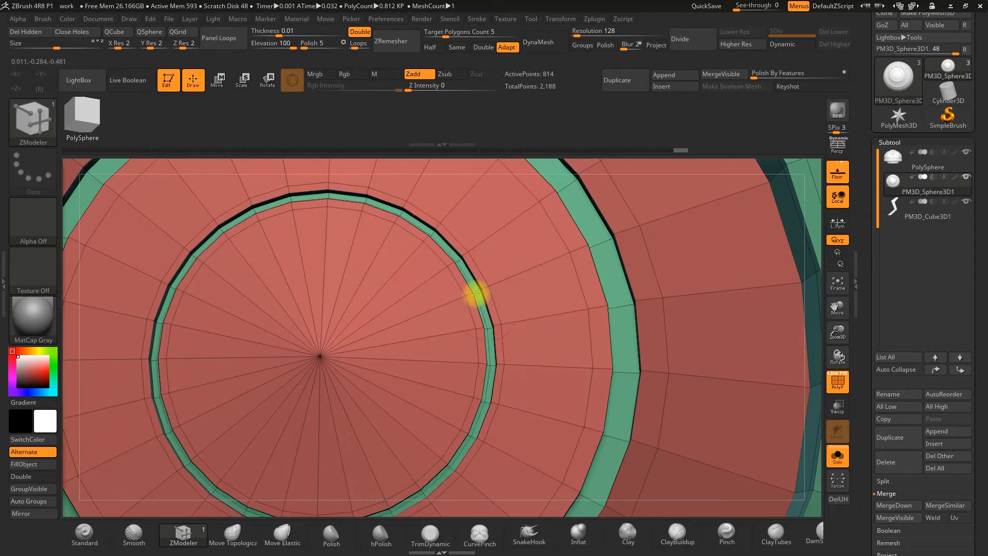
click(603, 243)
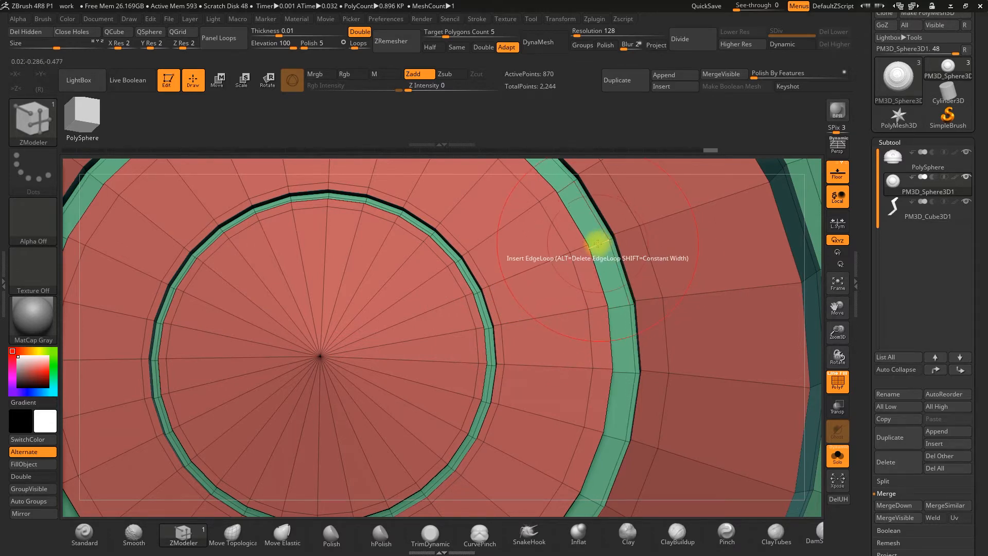
Step: Turn on Dynamic Subdivision, inspect the smoothed sphere without its polyframe, and turn off Solo mode
drag(837, 332, 759, 117)
drag(305, 416, 314, 437)
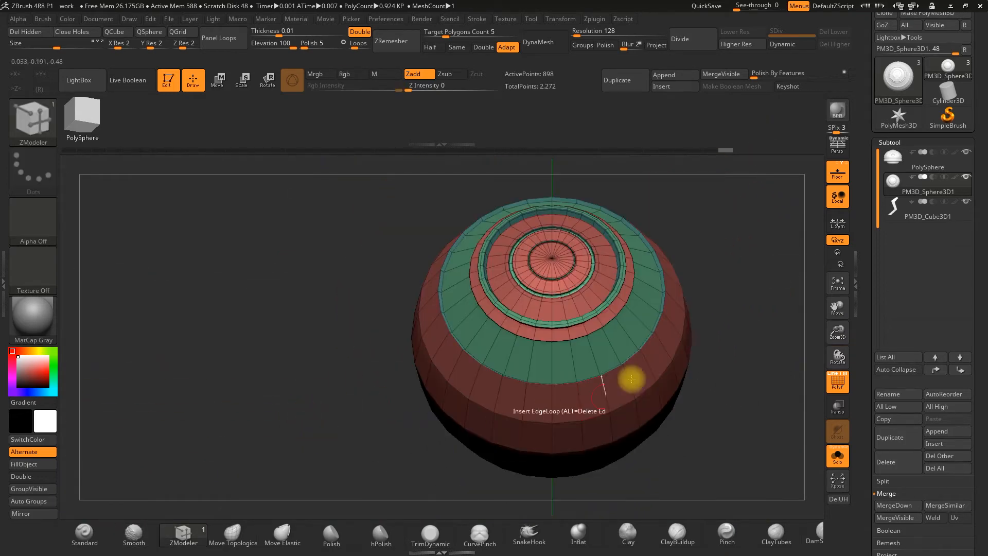
alt+drag(711, 243, 698, 256)
click(785, 44)
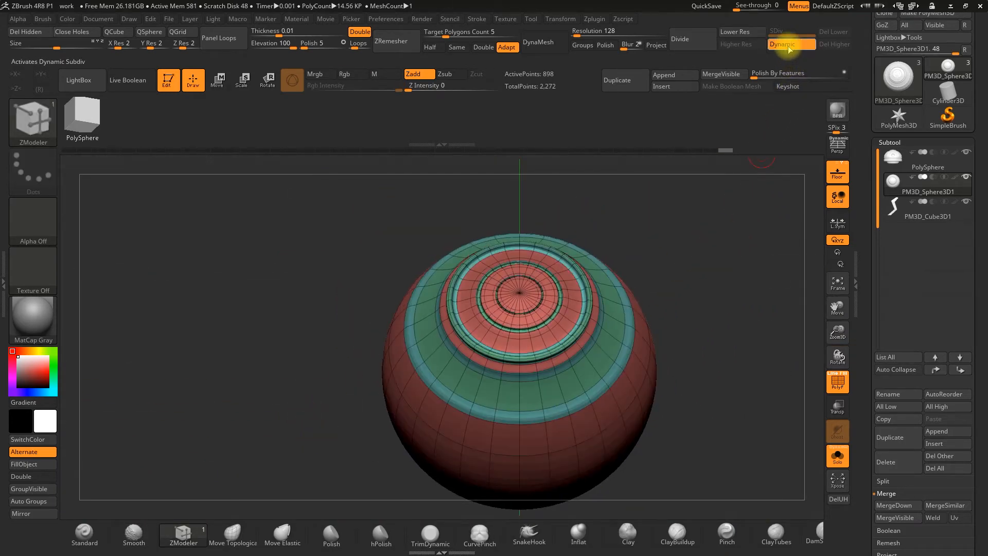
click(838, 381)
drag(741, 272, 724, 323)
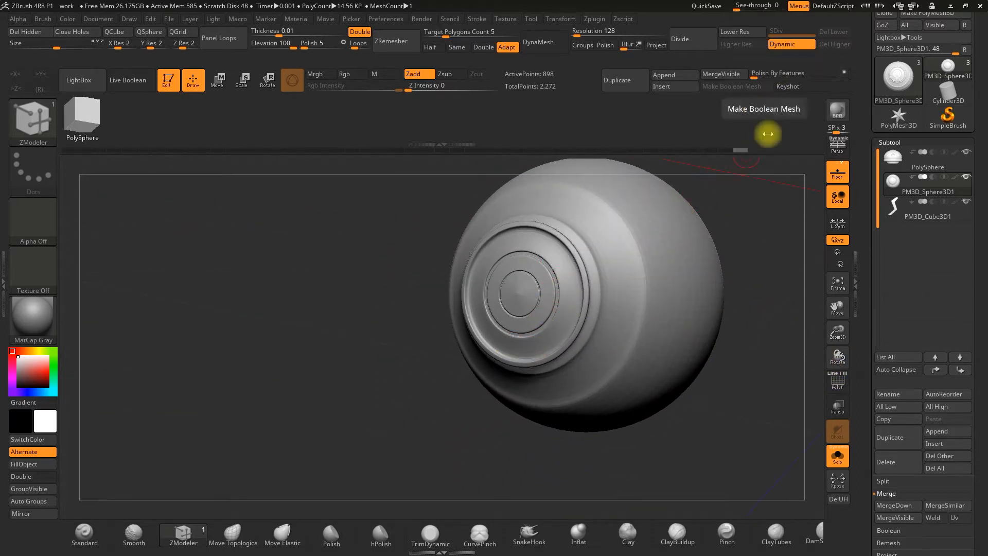
alt+drag(774, 237, 725, 260)
click(836, 456)
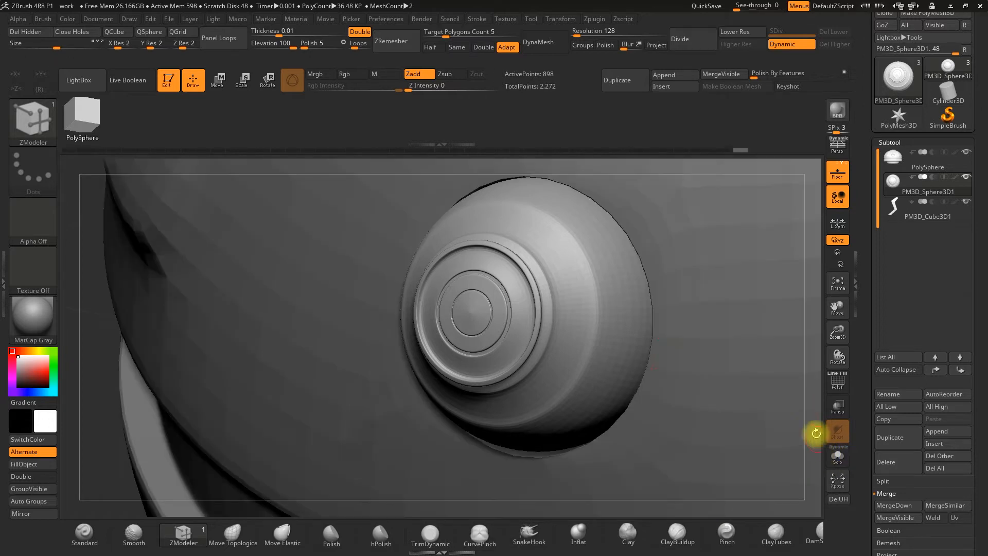
Step: Sharpen the outer border of the sphere's wide green band with an inserted edge loop, undoing the extra second loop
click(838, 386)
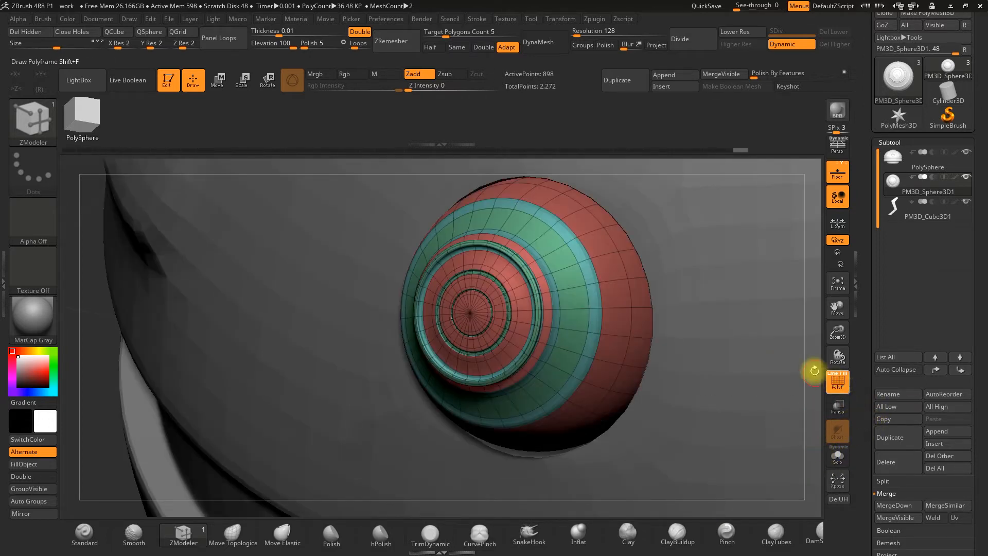
click(577, 262)
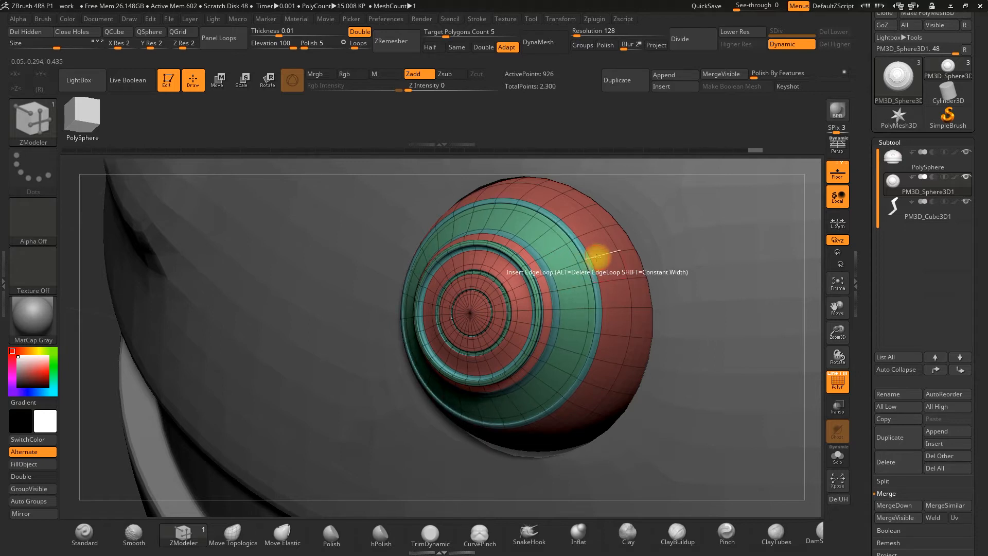
click(591, 256)
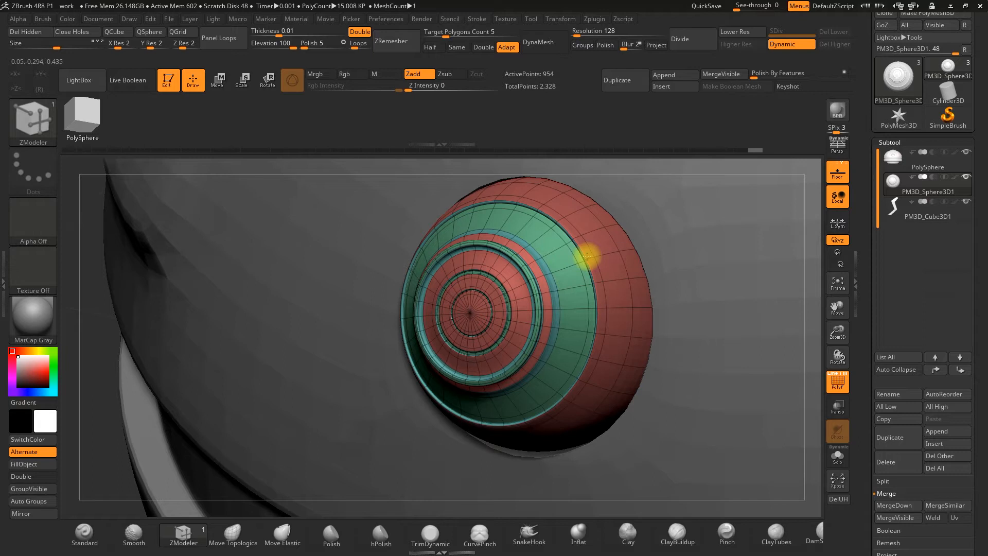
key(ctrl+z)
click(837, 381)
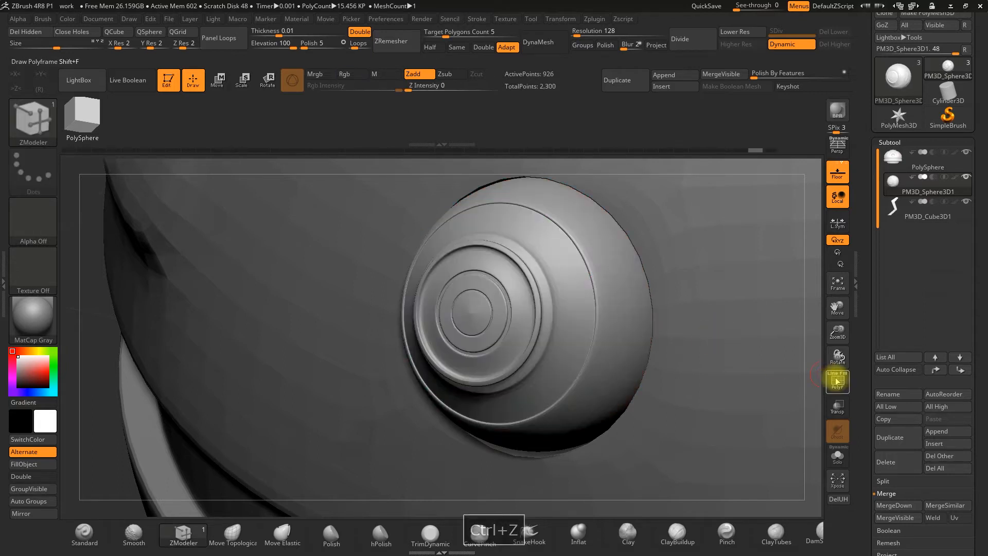
Step: Rotate the detailed sphere slightly in its hole from the side view, check it from the front and return to Draw mode
drag(841, 334, 835, 268)
shift+drag(453, 393, 417, 437)
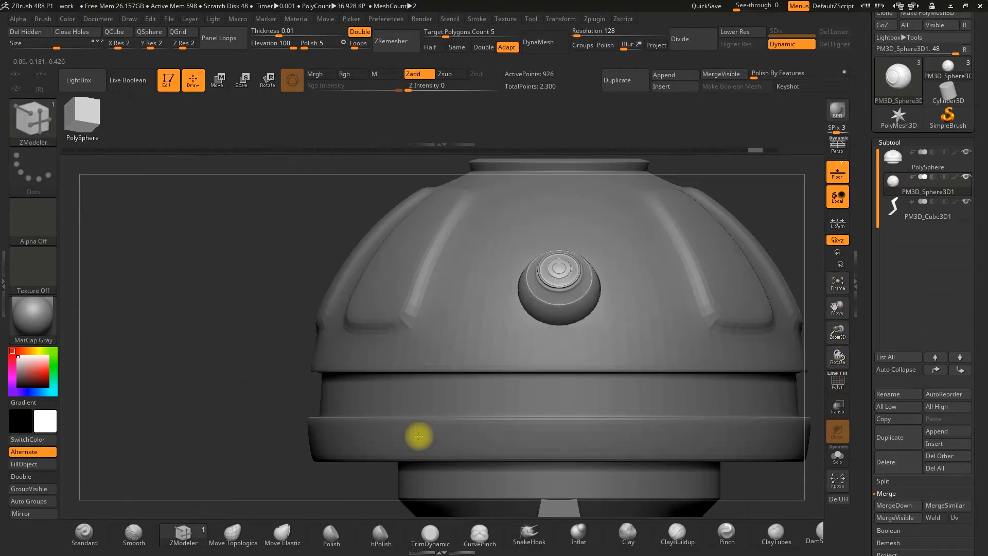
drag(829, 335, 816, 466)
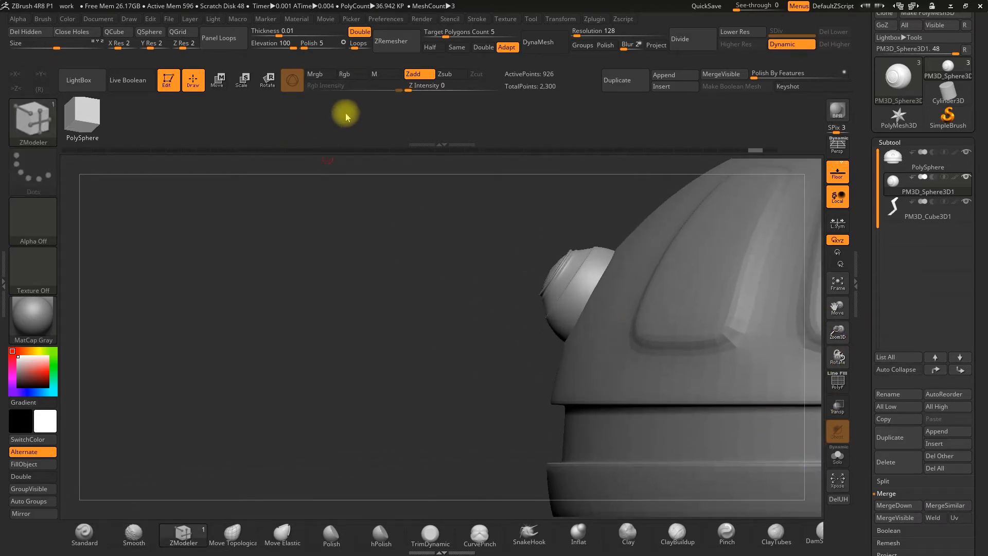
click(223, 83)
drag(576, 253, 577, 253)
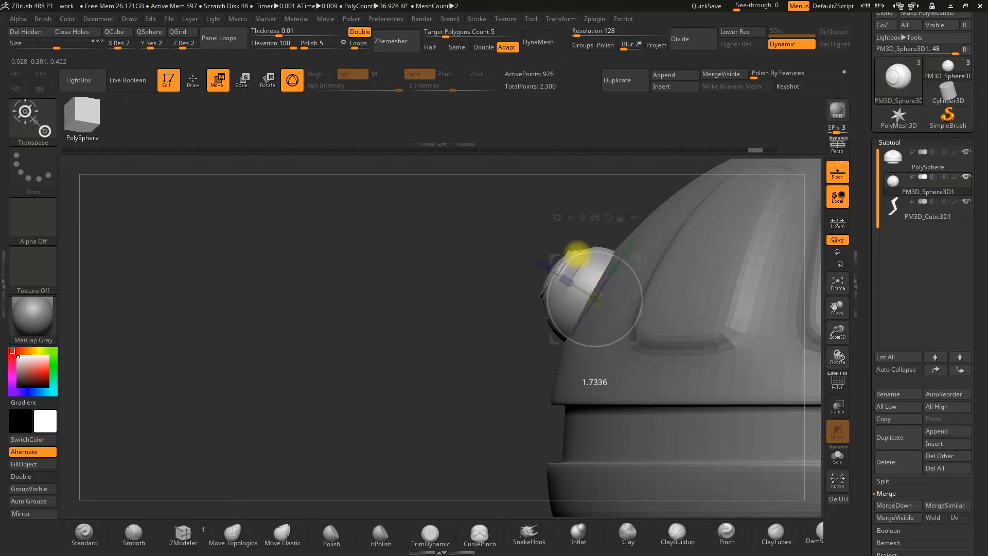
drag(573, 263, 573, 264)
shift+drag(448, 397, 502, 408)
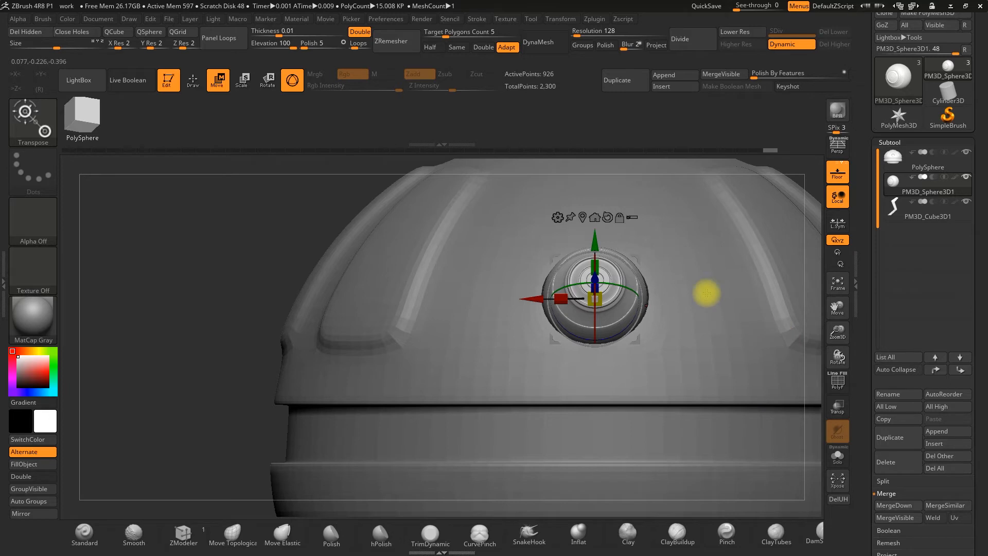
drag(841, 338, 809, 278)
alt+drag(786, 255, 705, 232)
click(197, 83)
Step: Select the PolySphere dome subtool, show its polyframe and turn off its Dynamic Subdivision
alt+drag(681, 263, 644, 256)
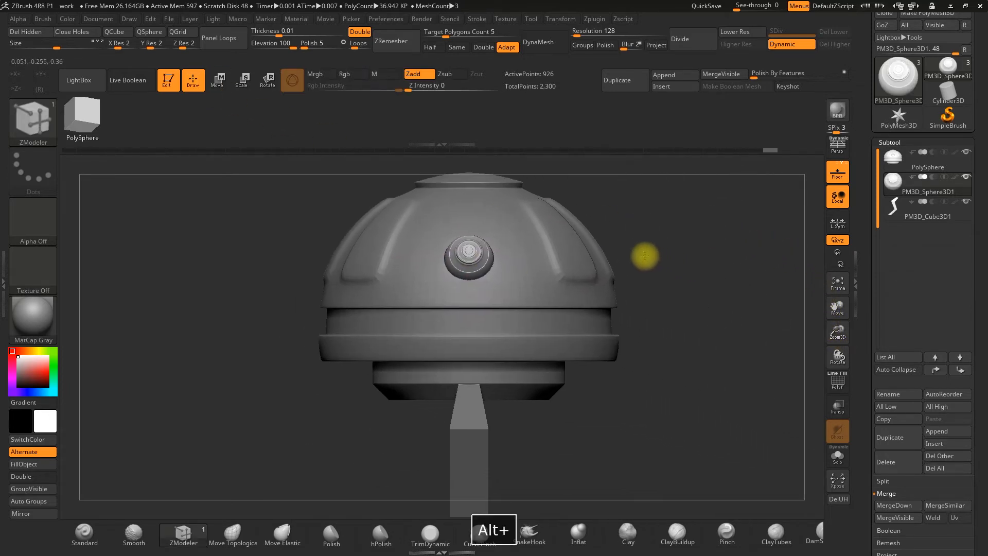
drag(838, 337, 836, 354)
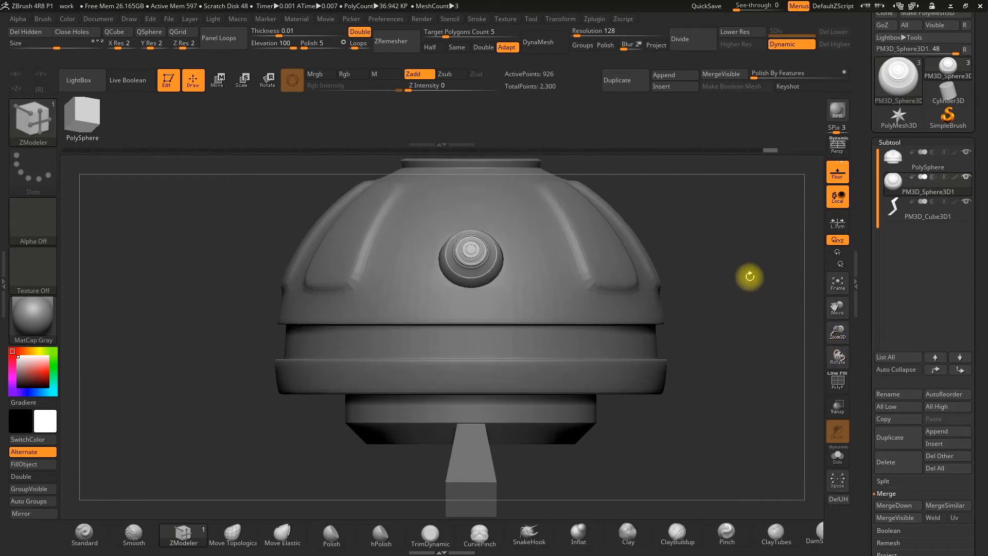
alt+drag(749, 278, 739, 349)
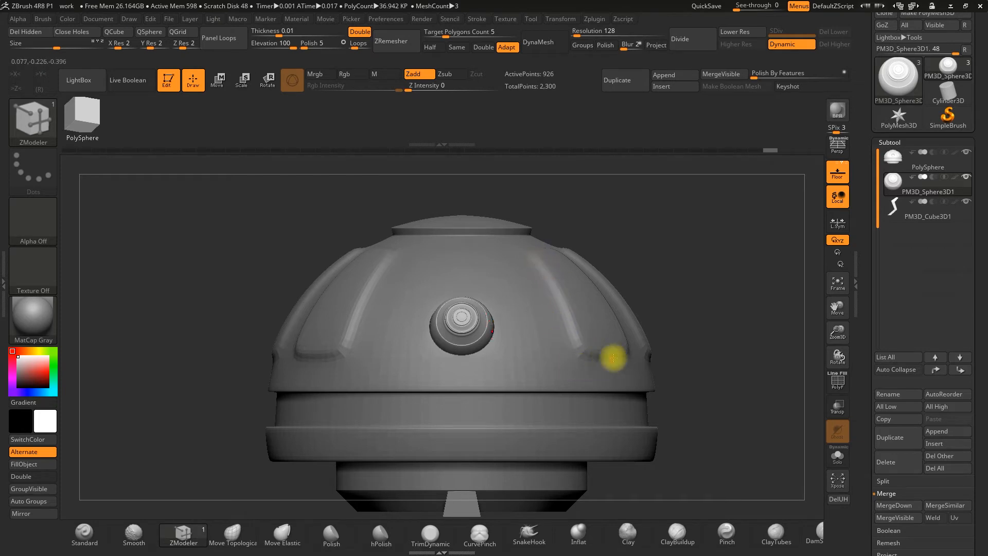
click(902, 171)
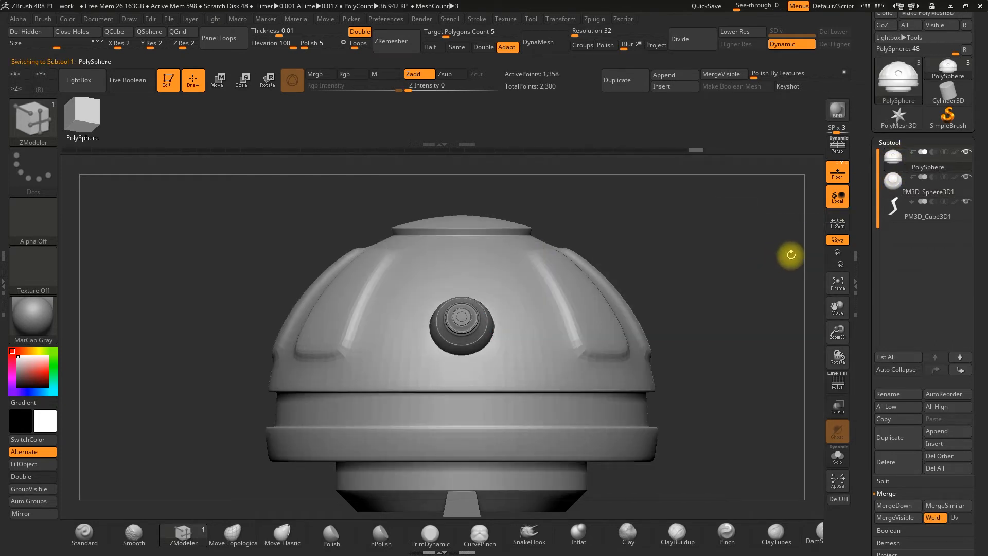
click(839, 383)
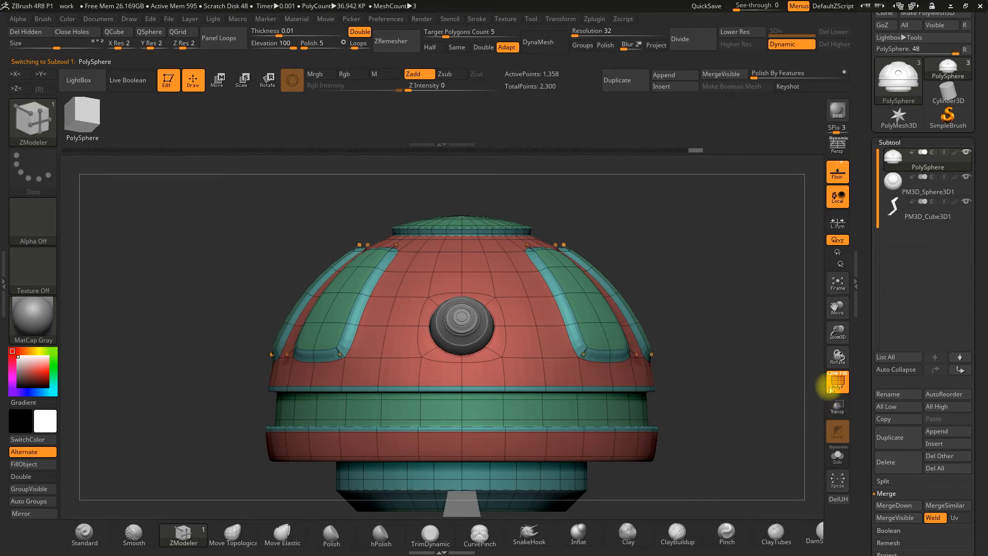
drag(838, 333, 836, 355)
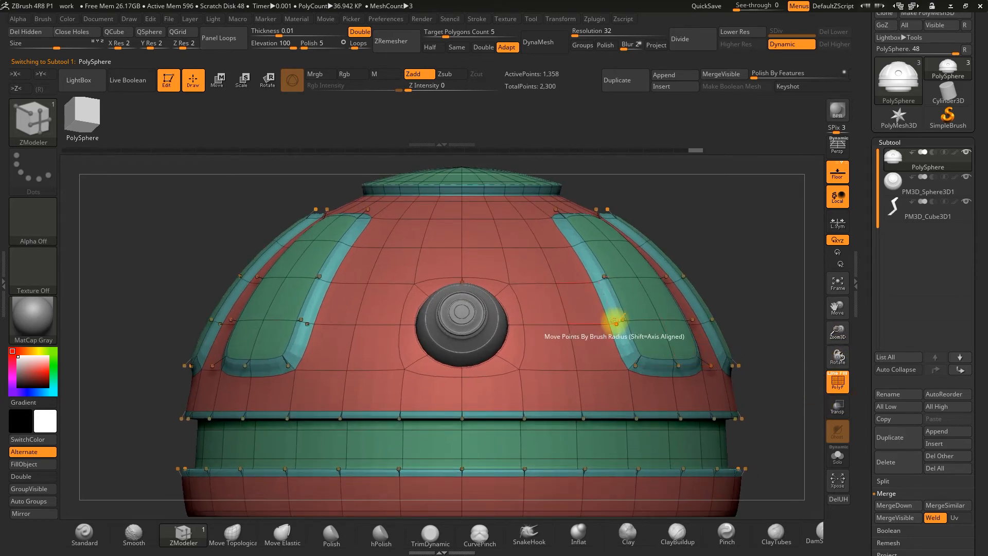
click(791, 49)
Step: With the dome unsmoothed, insert supporting edge loops around the raised side walls of the front green panels
drag(726, 238, 615, 290)
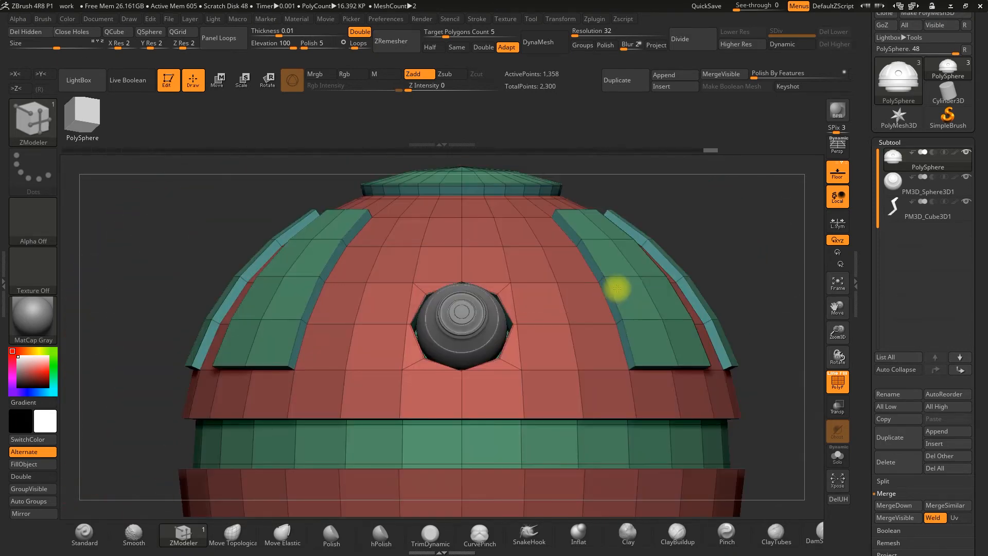
drag(756, 299, 756, 237)
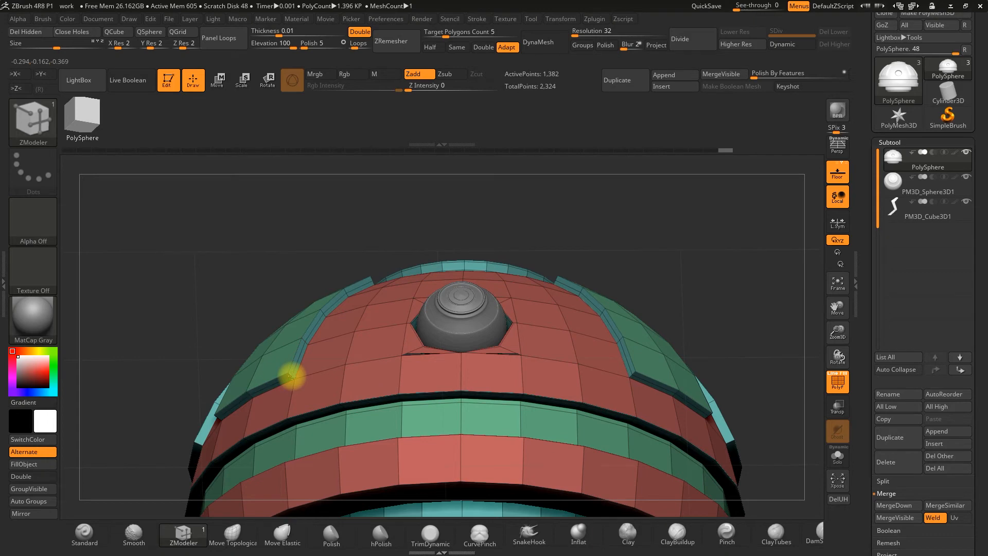
drag(269, 234, 282, 307)
drag(837, 332, 833, 309)
alt+drag(607, 260, 597, 325)
drag(597, 325, 615, 242)
Step: Insert supporting edge loops around the thin side walls of the neighbouring green panels on the dome's flank
alt+drag(524, 281, 370, 364)
drag(840, 335, 827, 431)
alt+drag(404, 231, 574, 216)
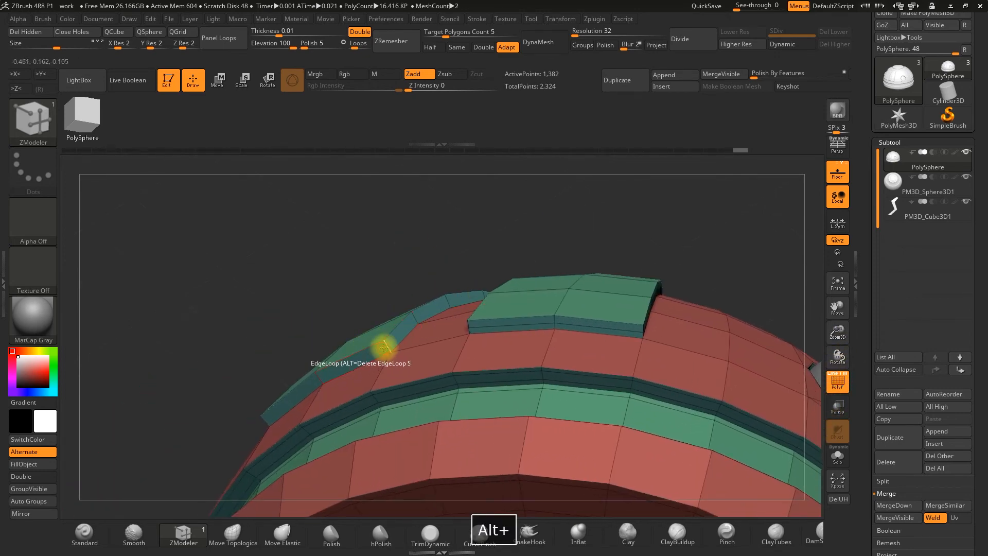
alt+drag(274, 289, 408, 207)
drag(408, 207, 355, 265)
alt+drag(68, 371, 180, 175)
drag(180, 175, 142, 271)
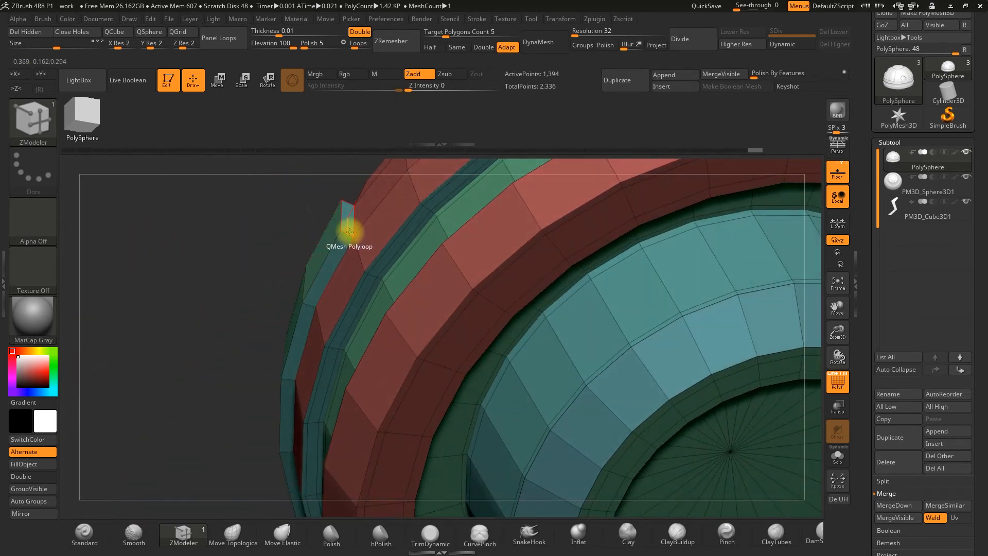
Step: Continue inserting edge loops on the side walls of the rear green panels, undoing one misplaced loop
drag(294, 253, 322, 370)
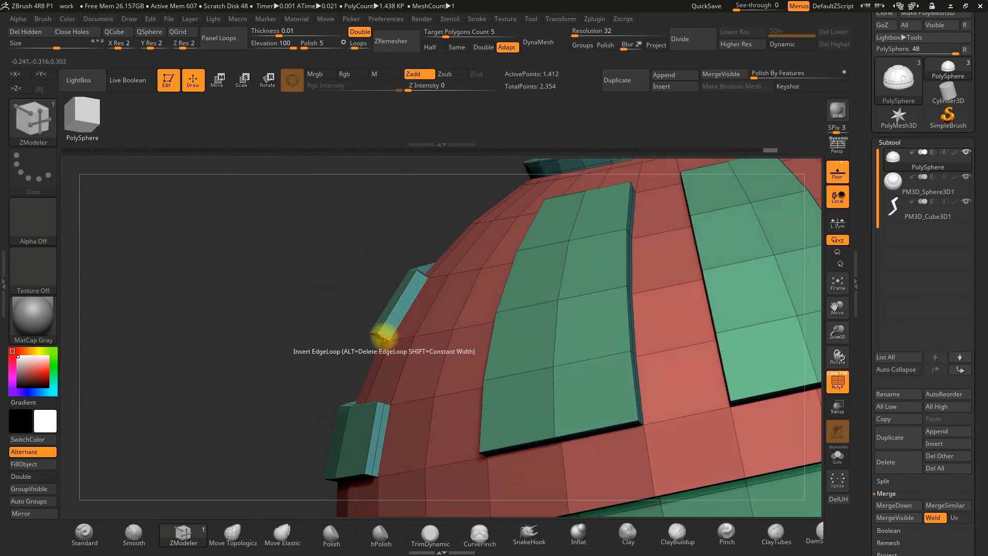
drag(340, 347, 373, 370)
key(ctrl+z)
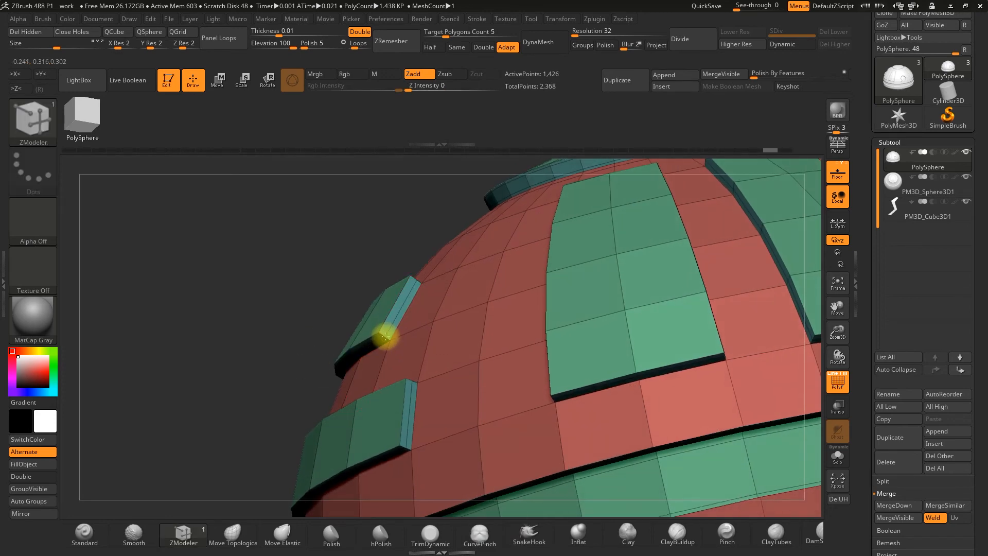
Step: Add the missing supporting edge loop to the green panel walls on the opposite side of the dome
drag(217, 315, 785, 252)
drag(835, 317, 742, 391)
drag(717, 306, 732, 294)
alt+drag(767, 214, 657, 302)
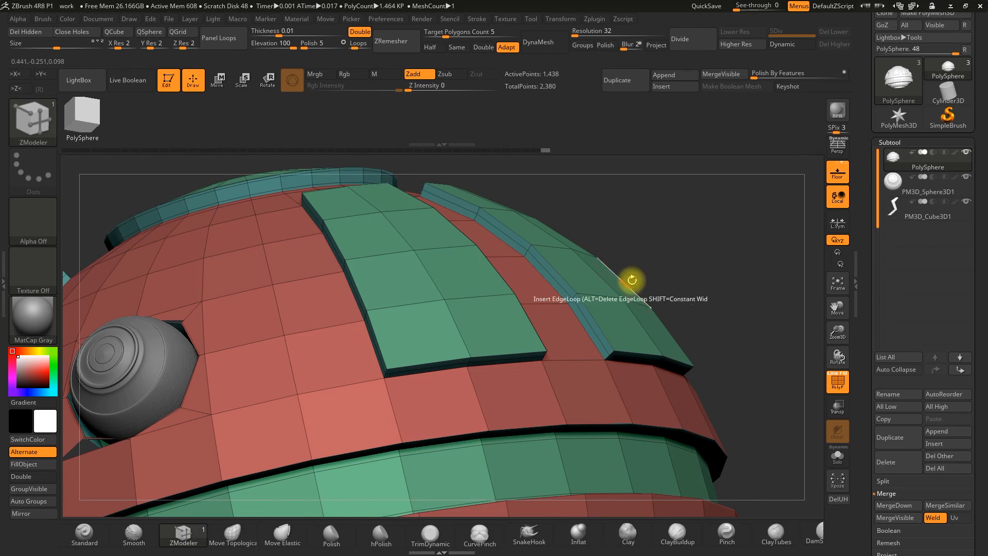
mouse_move(711, 291)
mouse_down()
mouse_move(730, 249)
mouse_move(713, 296)
mouse_up()
Step: Turn on Dynamic Subdivision for the dome and inspect its smoothed panels together with the leg beneath it
drag(836, 334, 829, 295)
alt+drag(756, 297, 736, 342)
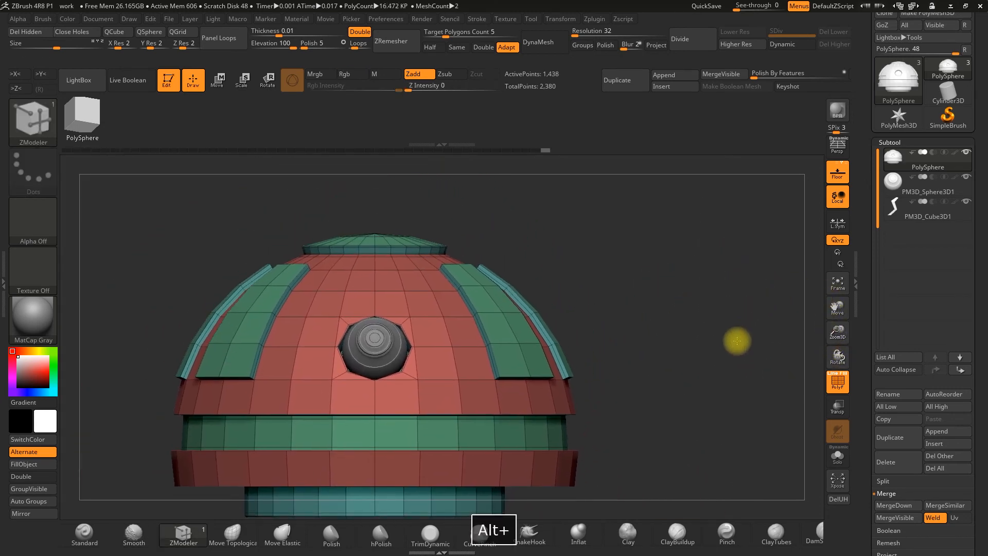
alt+drag(679, 257, 697, 259)
drag(677, 302, 665, 320)
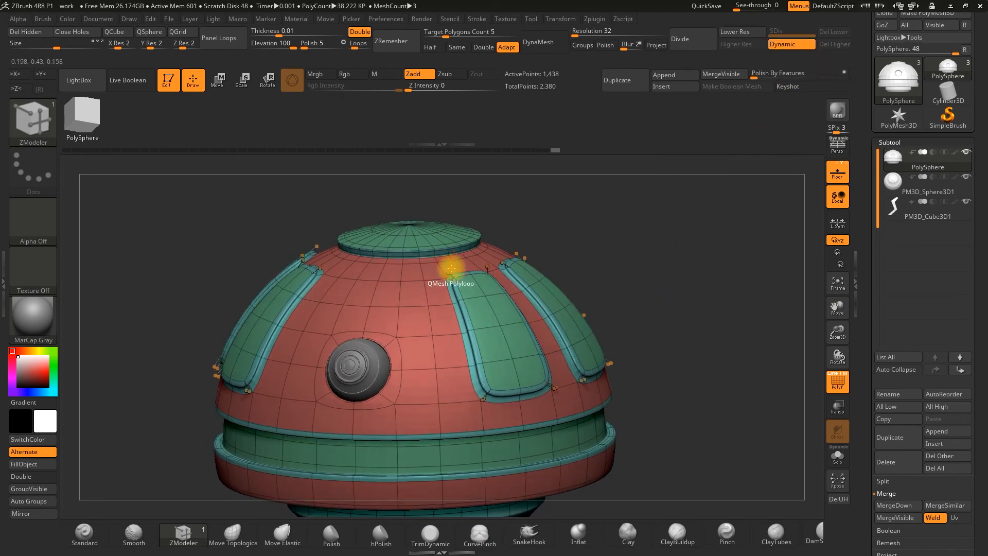
shift+drag(632, 252, 647, 241)
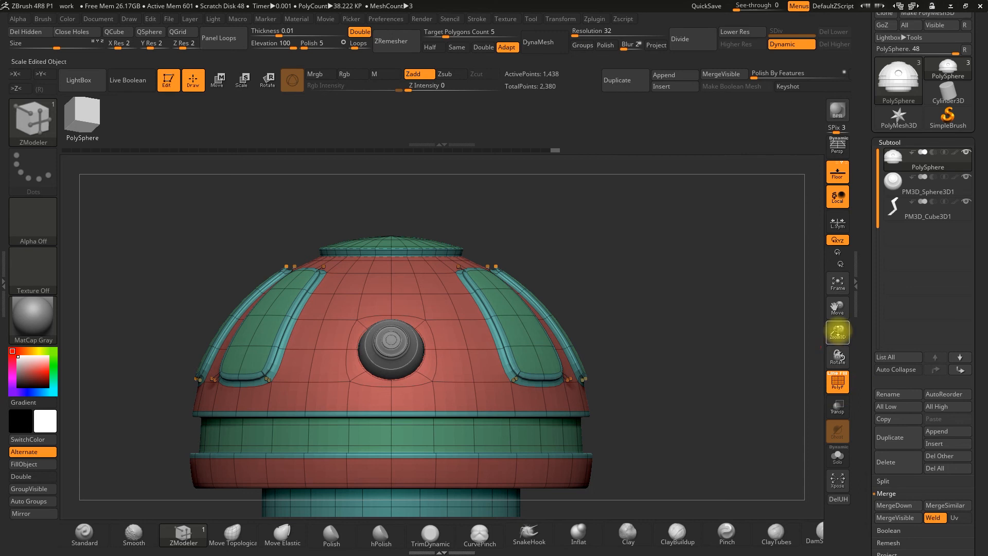
drag(838, 332, 832, 311)
alt+drag(703, 341, 678, 234)
alt+drag(653, 326, 621, 329)
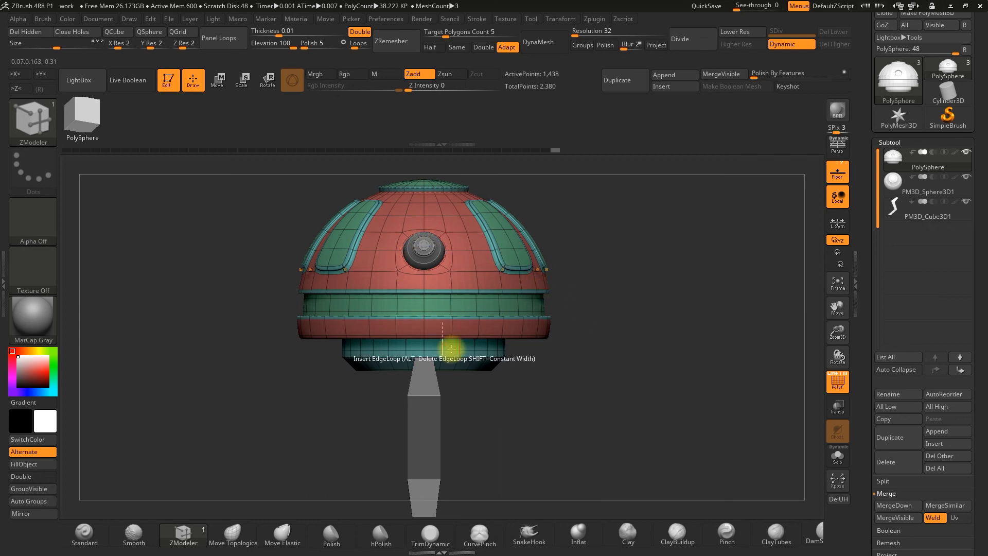
alt+drag(506, 415, 525, 387)
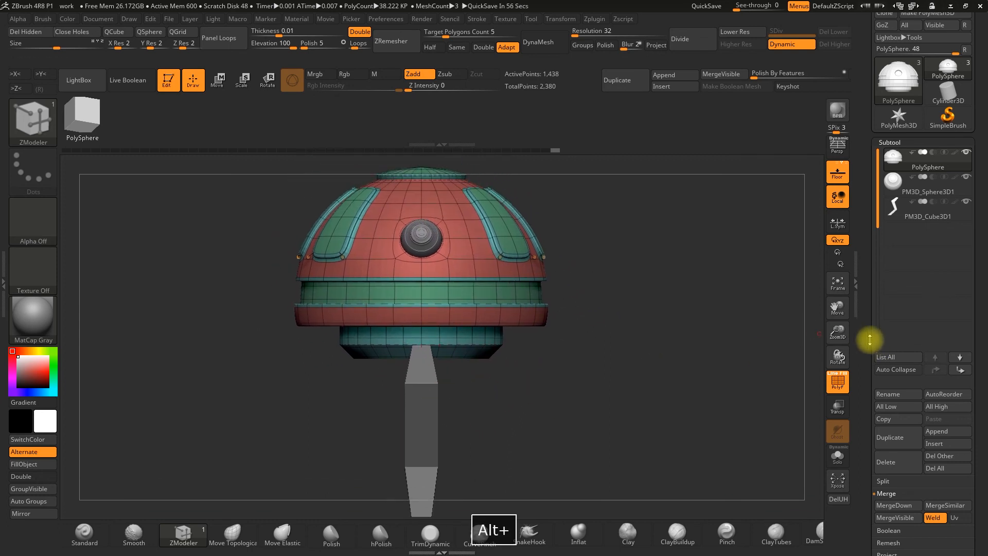
alt+drag(739, 320, 709, 353)
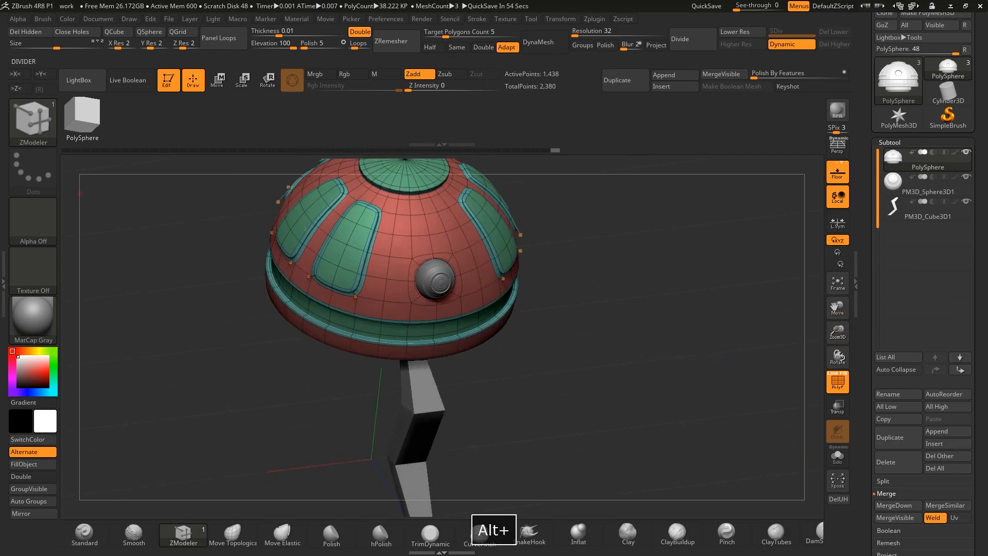